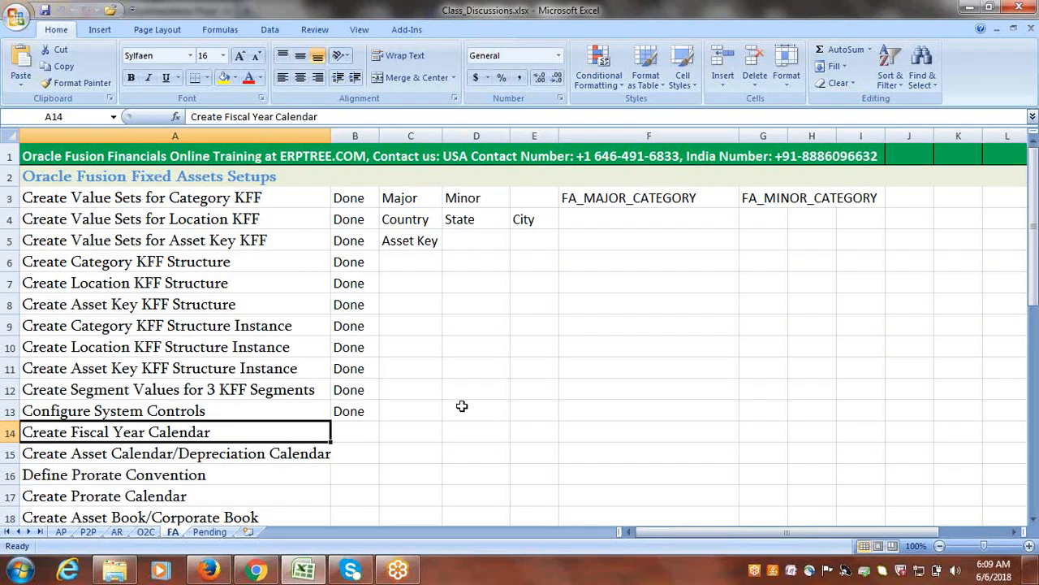
Mark the Create Fiscal Year Calendar setup as done in cell B14.
left_click(358, 434)
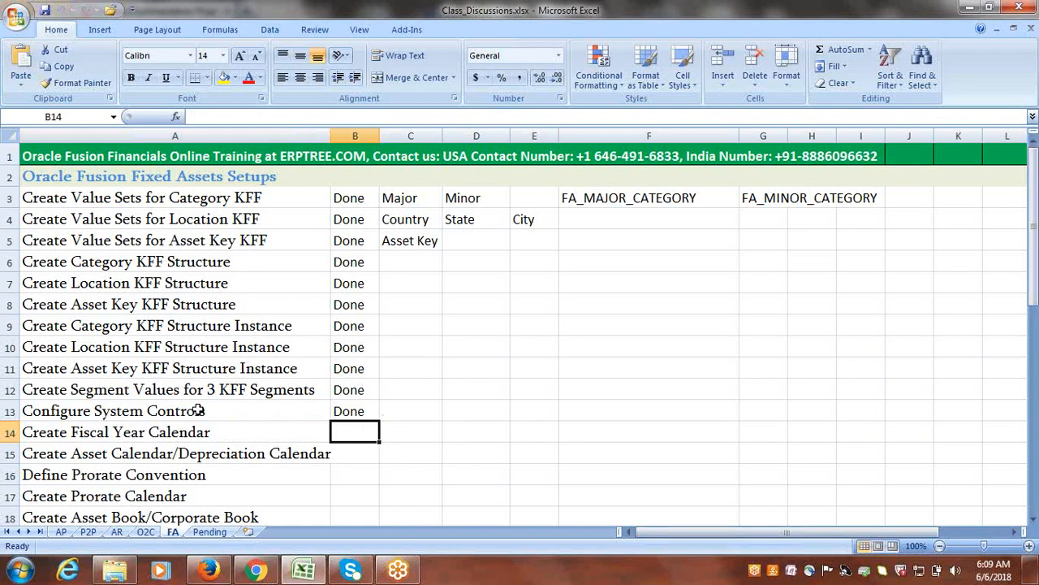
left_click_drag(198, 411, 355, 410)
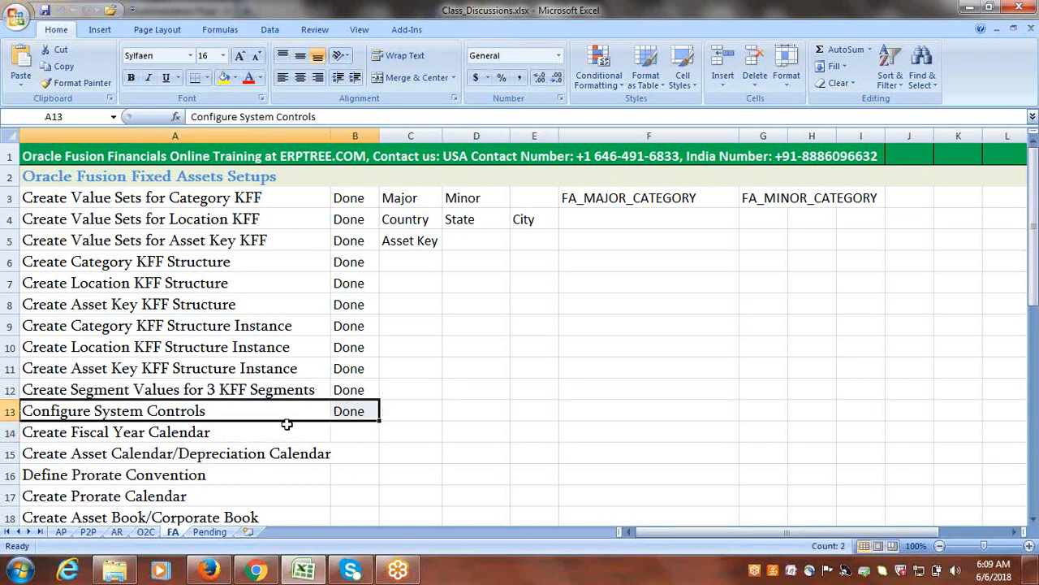
left_click(225, 433)
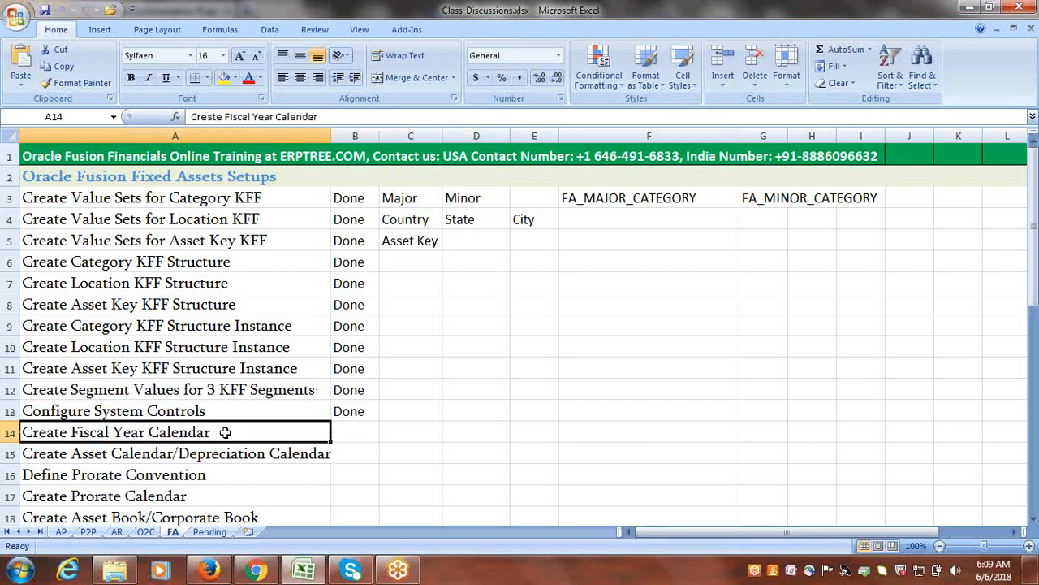
left_click(342, 433)
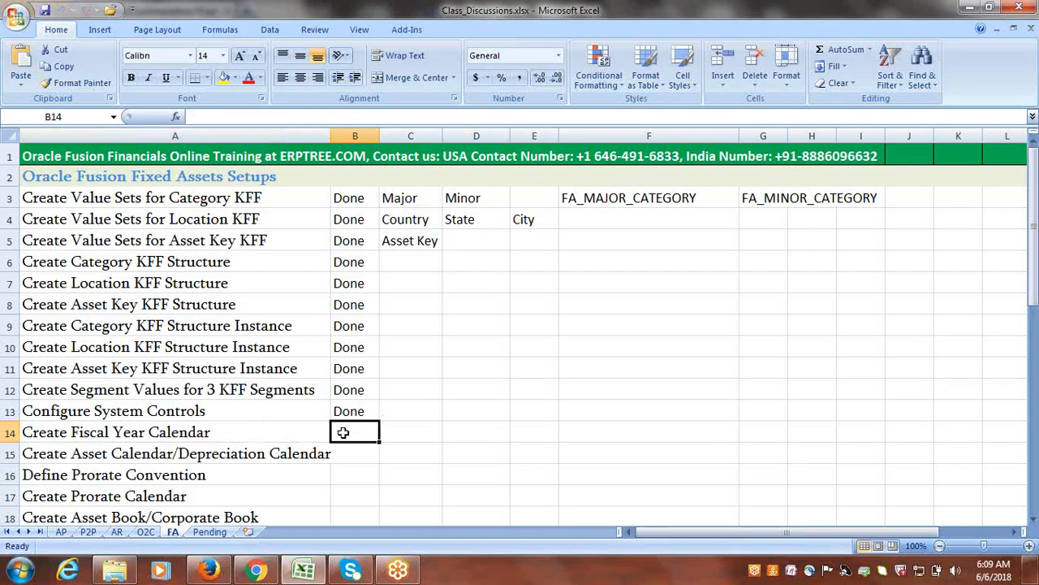
type("done")
key("Tab")
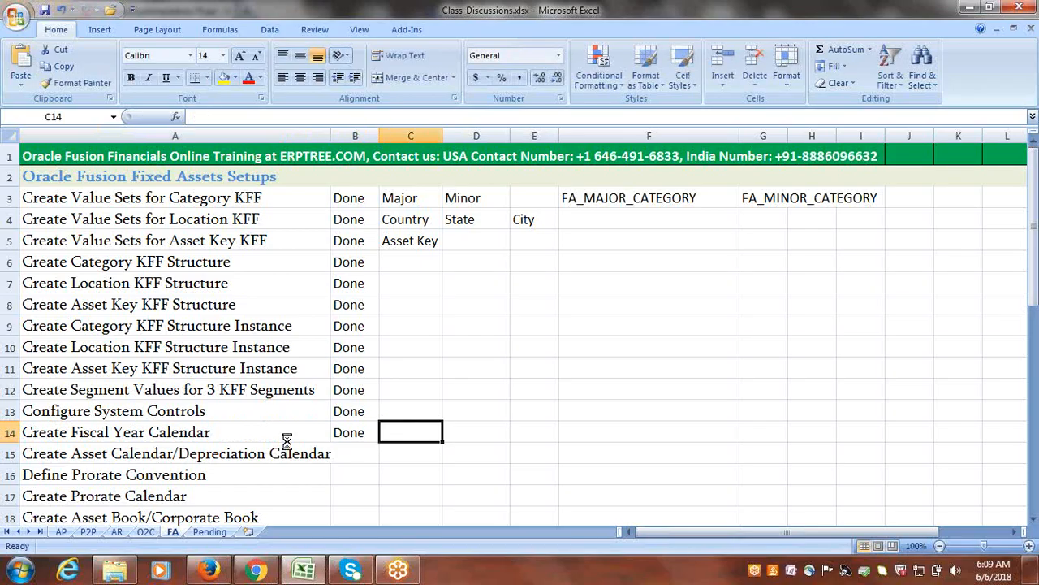
Switch to Firefox and search the Google Implementation Project's tasks for Accounting Calendar.
left_click(231, 447)
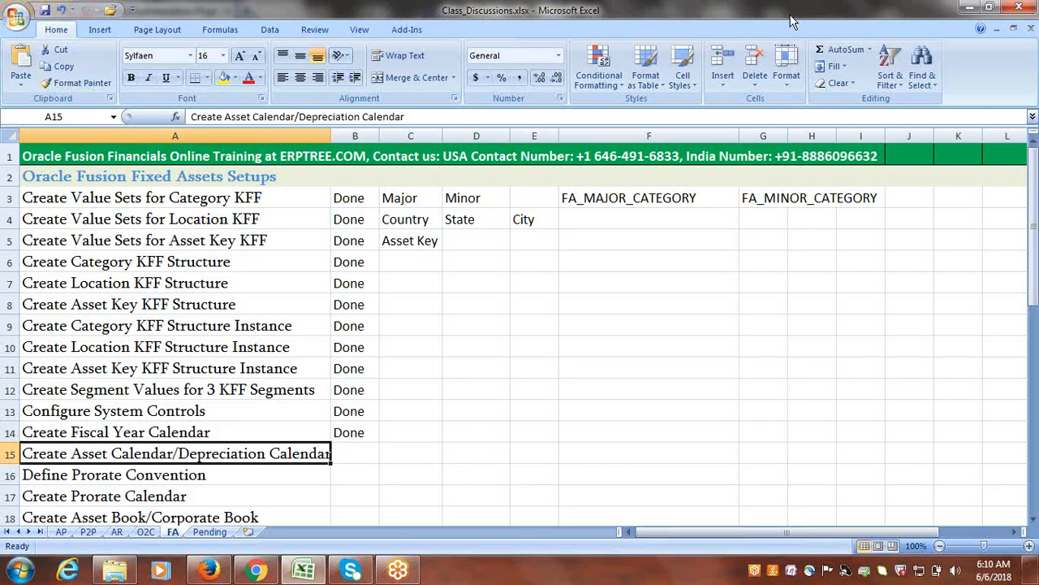
left_click(417, 457)
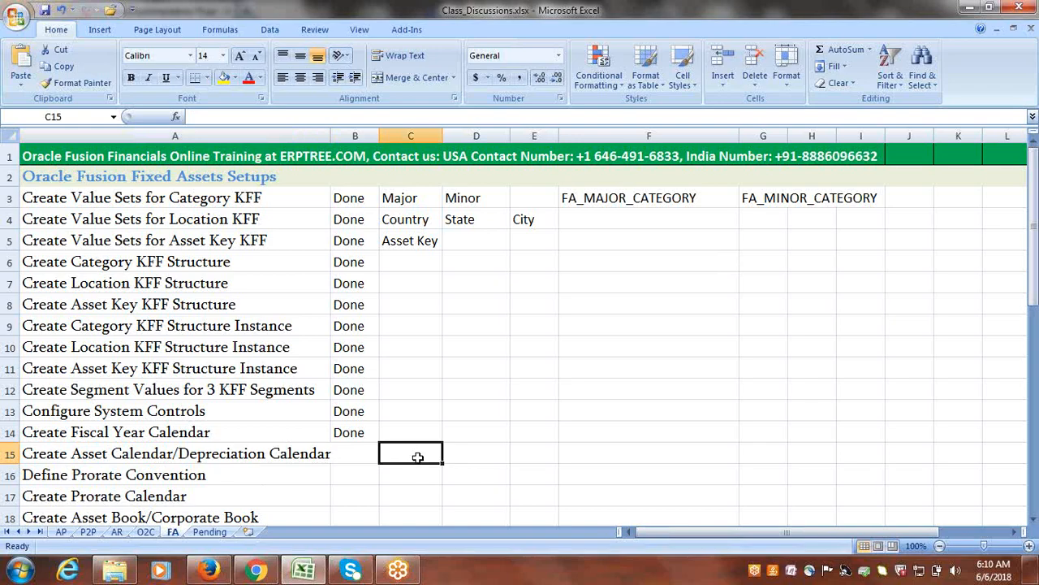
left_click(216, 571)
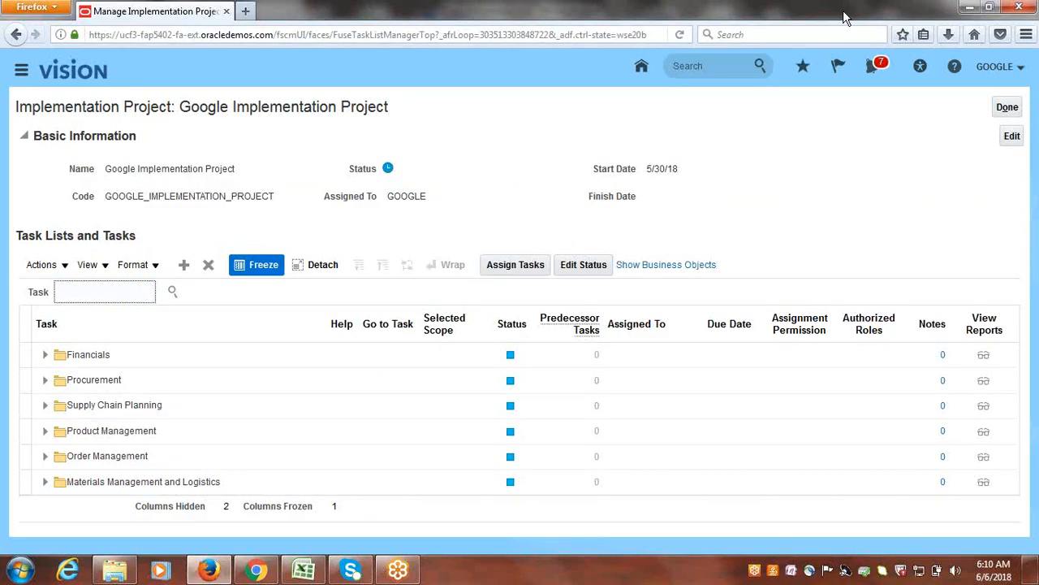
left_click(146, 294)
type("Accounting Catendar")
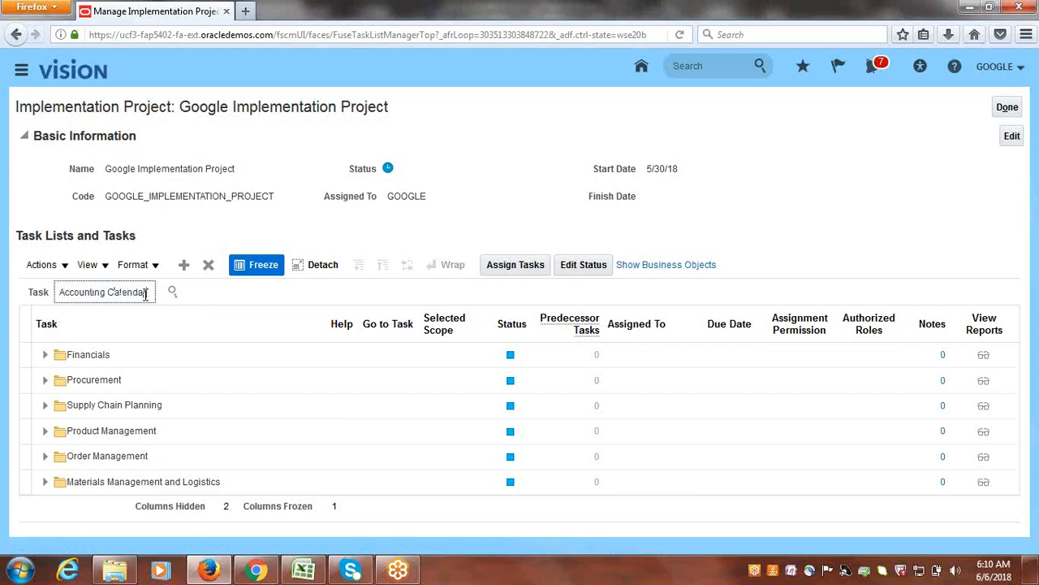
key("Return")
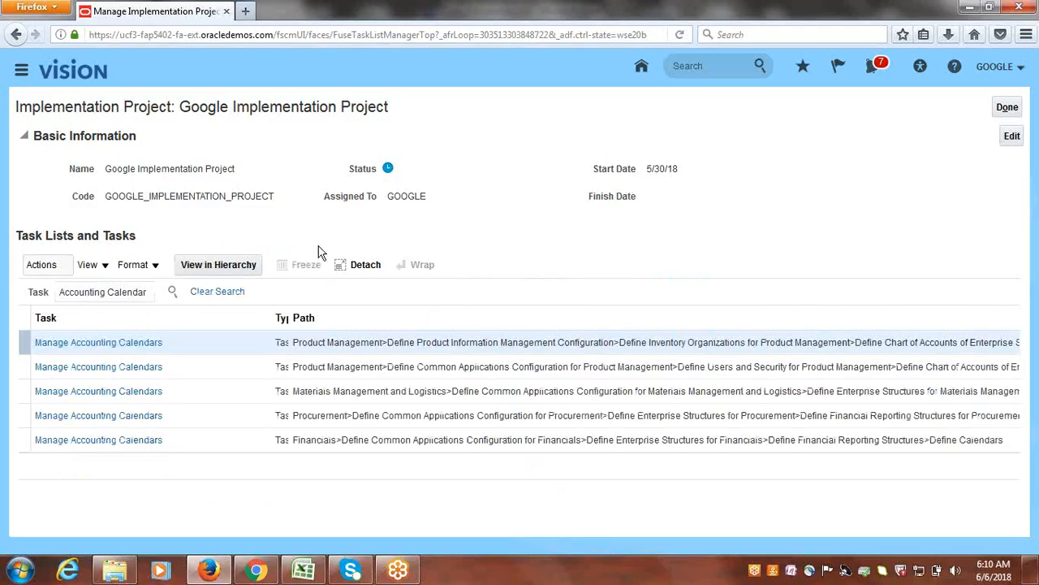
Go to the Manage Accounting Calendars task under Financials and filter the calendars by the name Google.
left_click(118, 441)
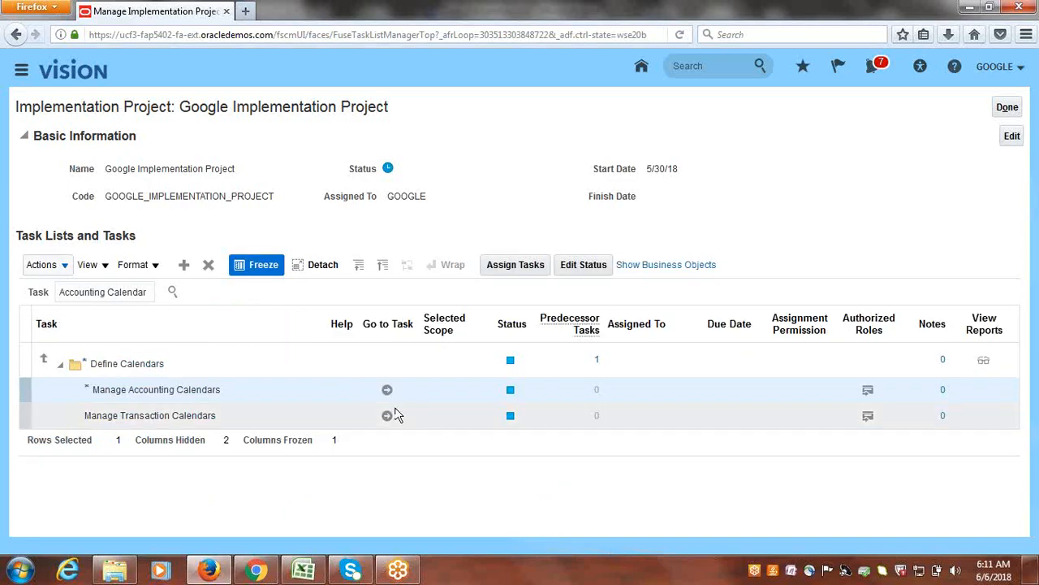
left_click(386, 390)
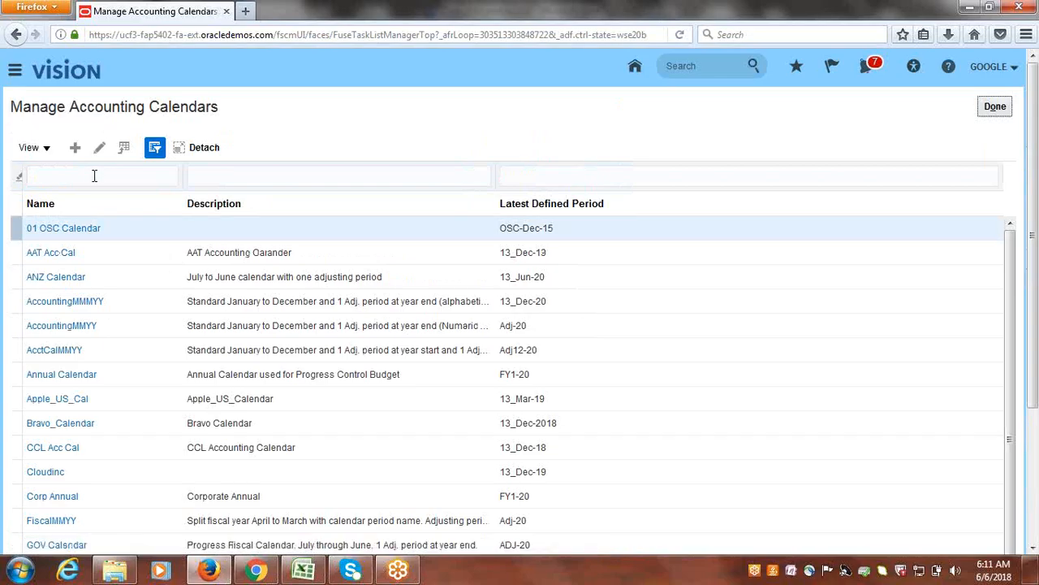
left_click(94, 176)
type("Google")
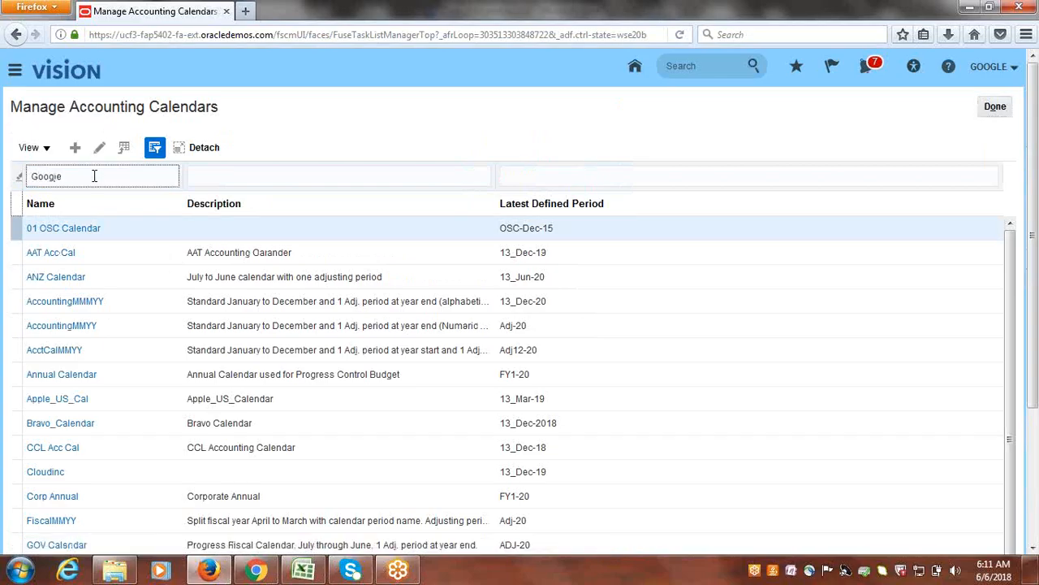
key("Return")
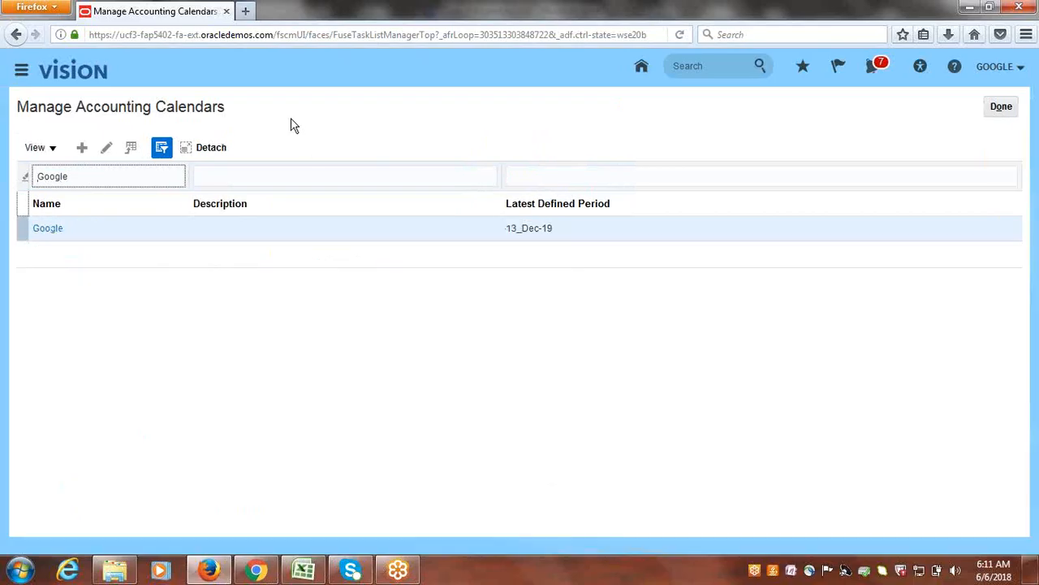
Open the Google accounting calendar for editing and copy its period name Jan-19 into a new Notepad document.
left_click(104, 147)
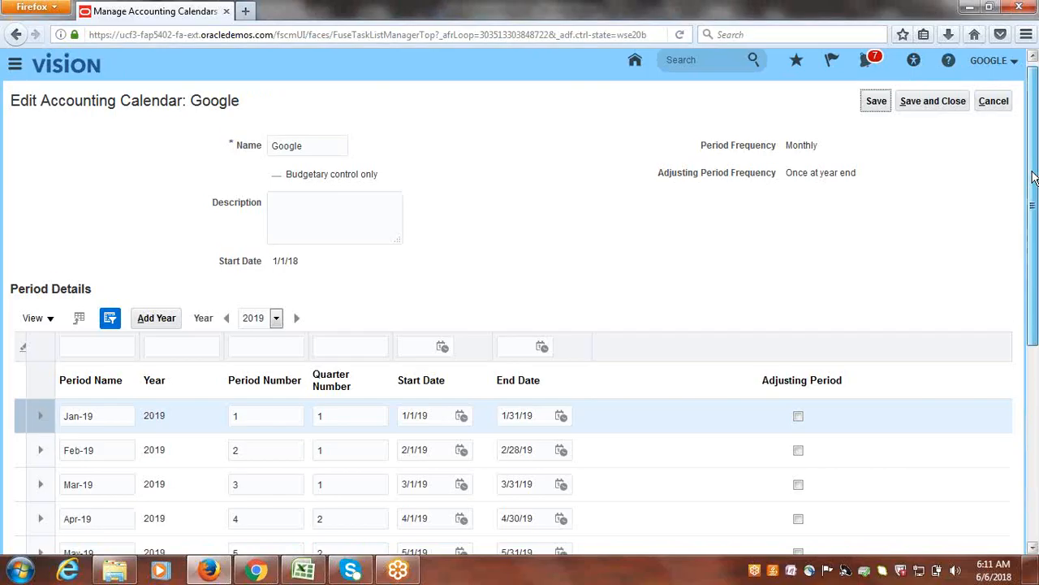
left_click_drag(1034, 173, 1035, 214)
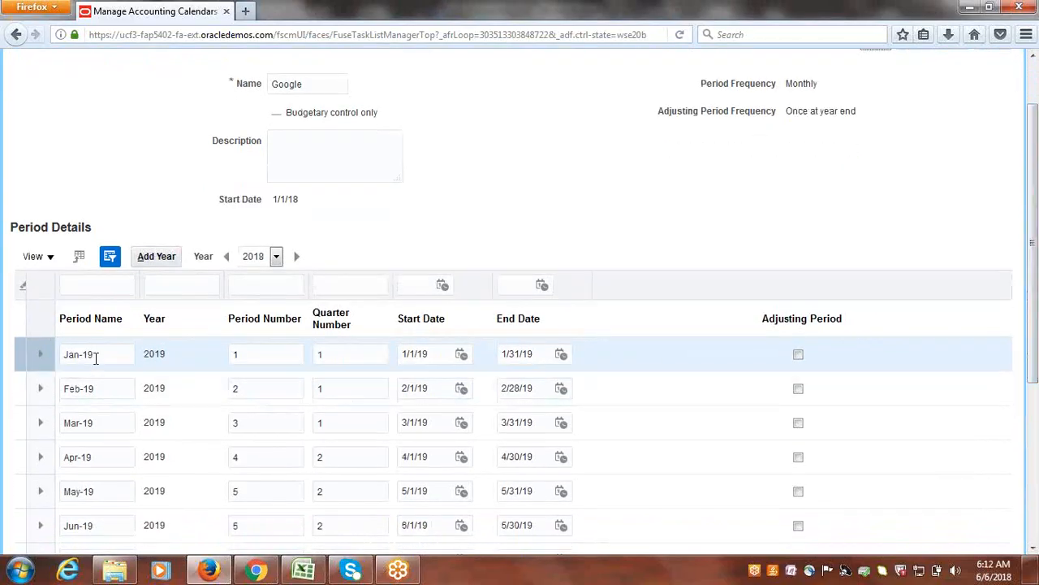
left_click_drag(98, 357, 54, 356)
key("ctrl+c")
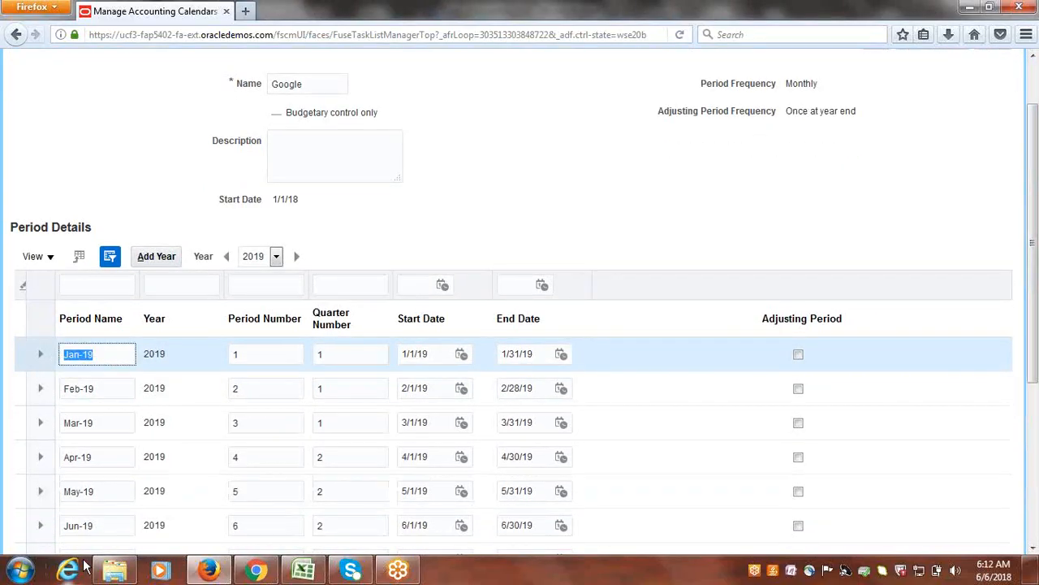
left_click(20, 569)
left_click(57, 183)
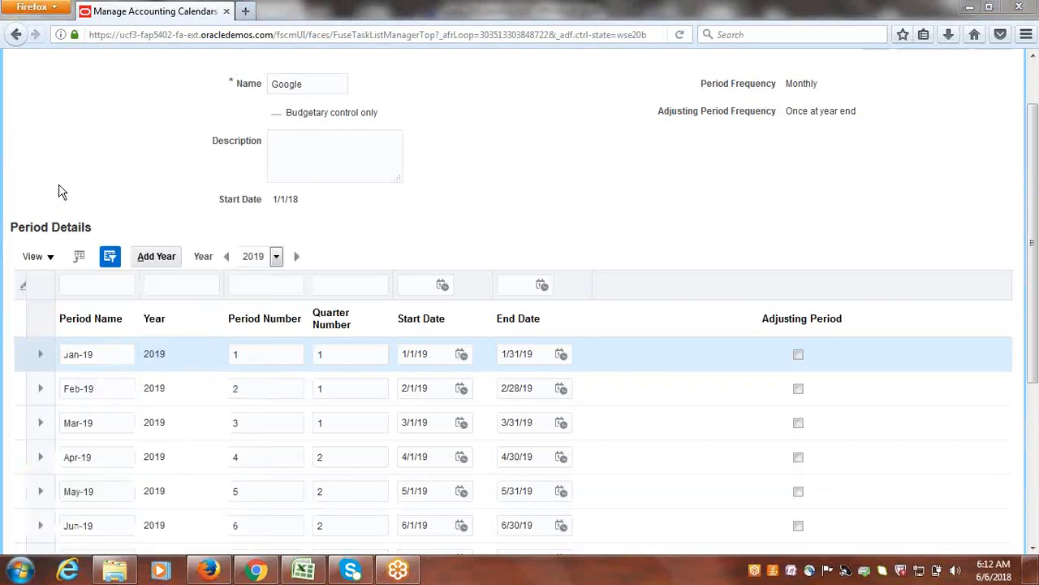
key("ctrl+v")
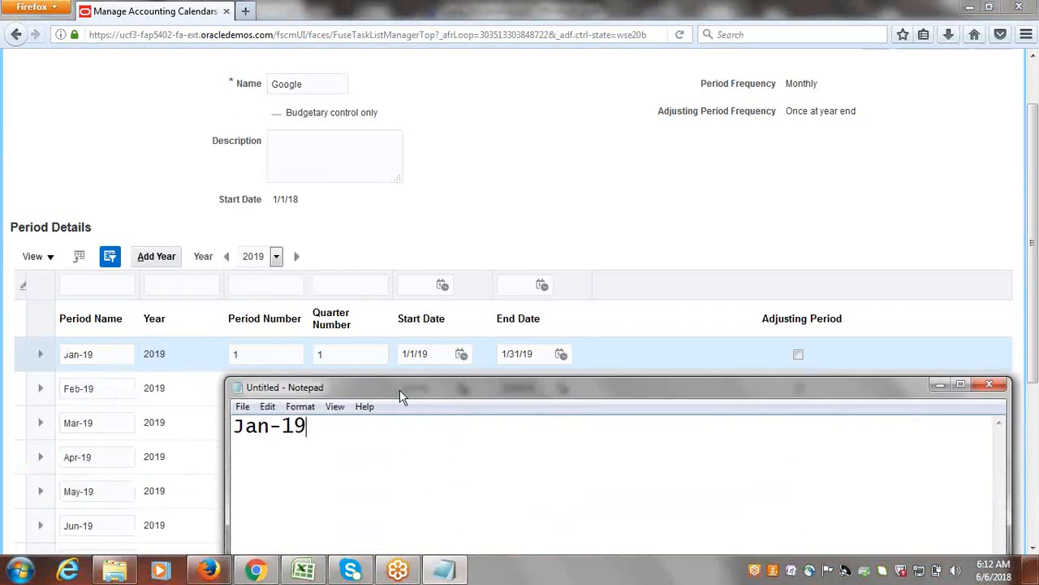
left_click_drag(402, 391, 360, 185)
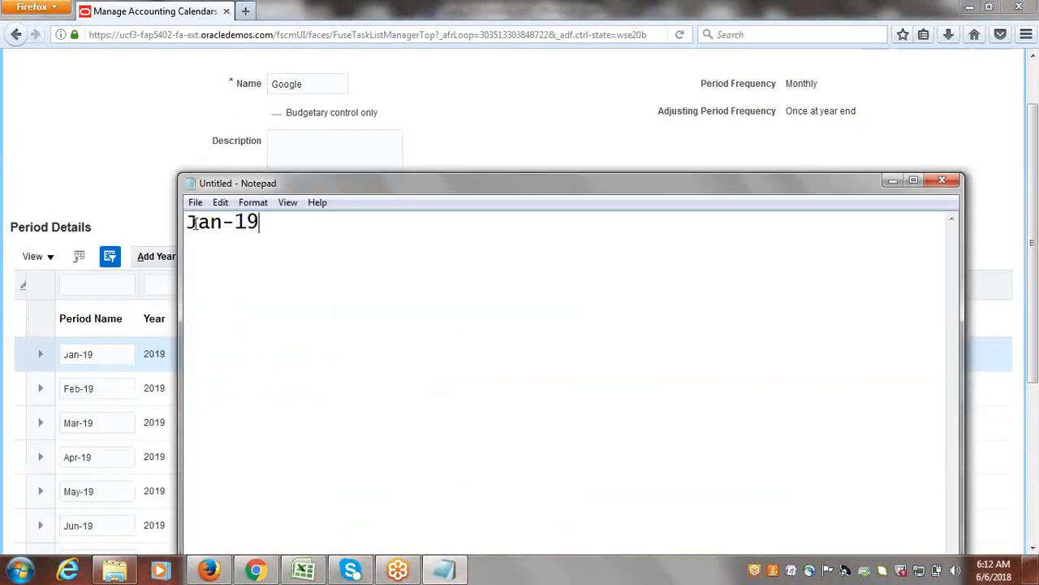
left_click_drag(199, 224, 272, 221)
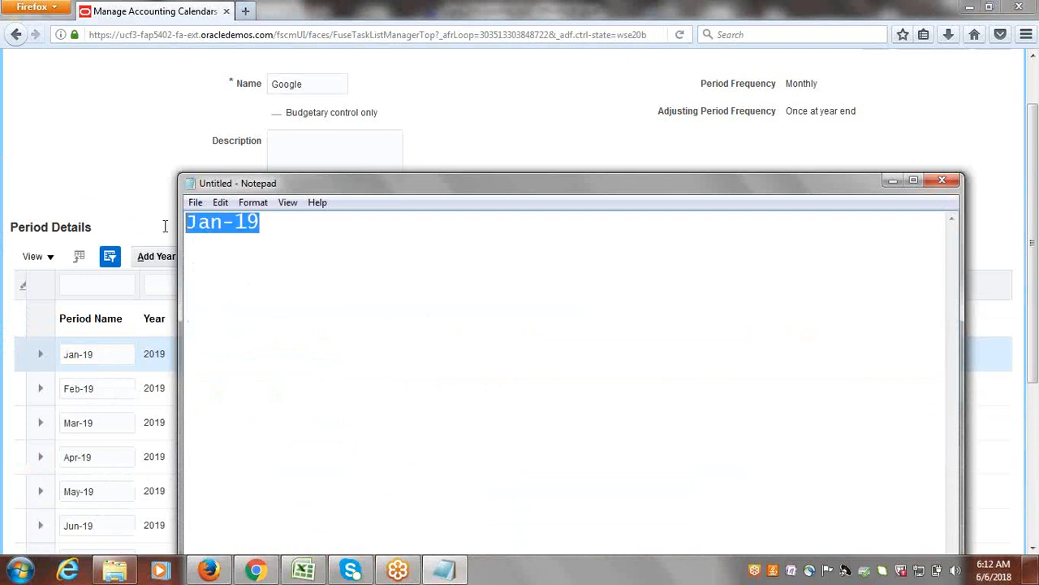
Return to Firefox, save and close the Google accounting calendar, and finish the Manage Accounting Calendars task.
left_click(590, 123)
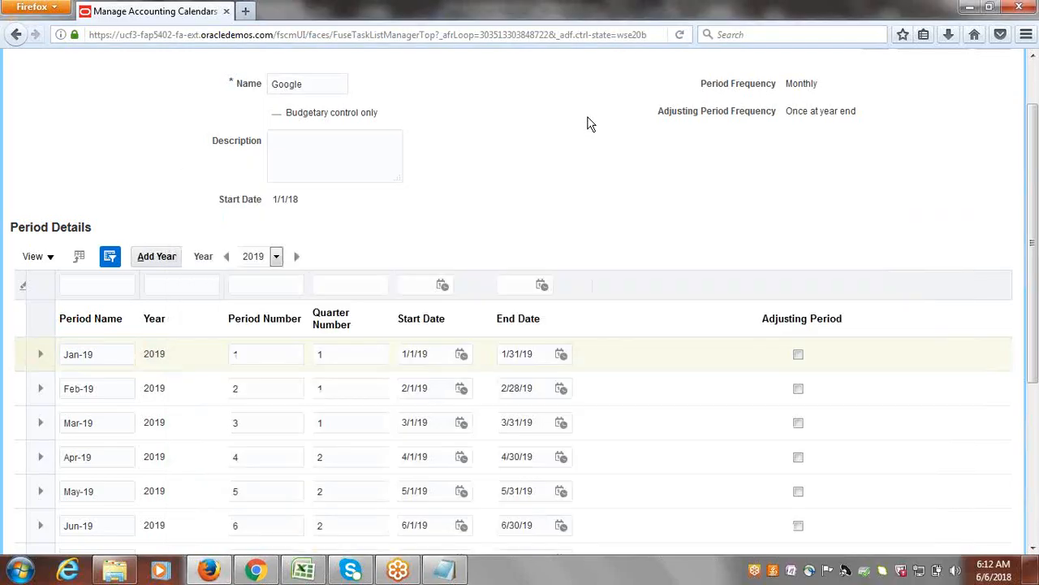
scroll(1036, 143, "up", 2)
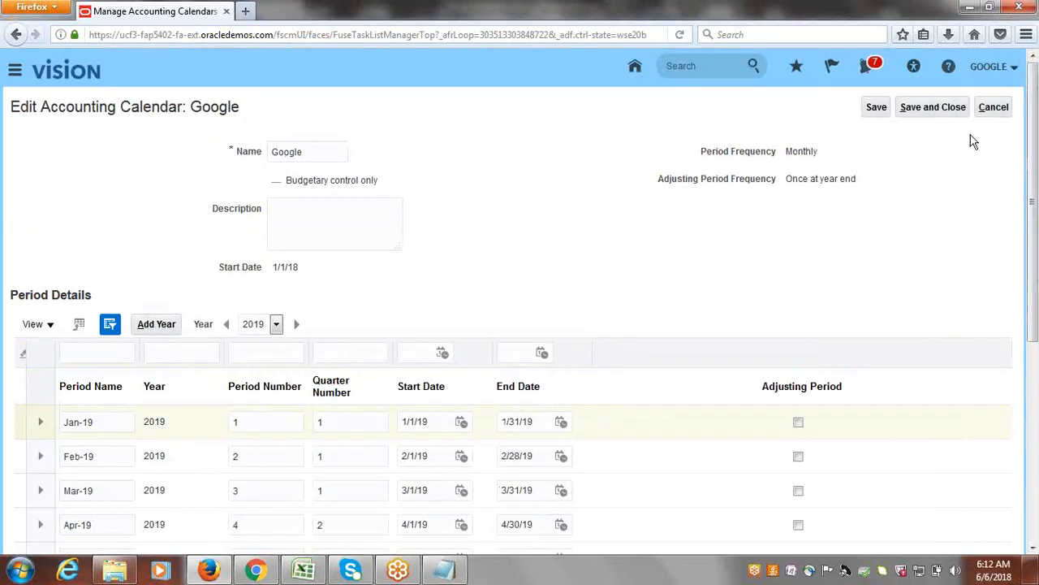
left_click(952, 108)
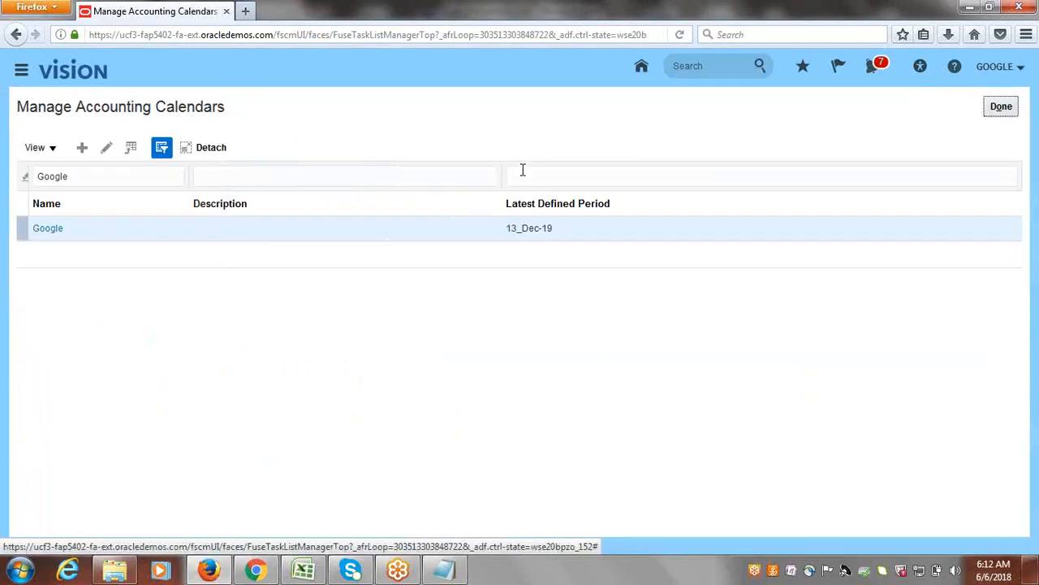
left_click(1004, 112)
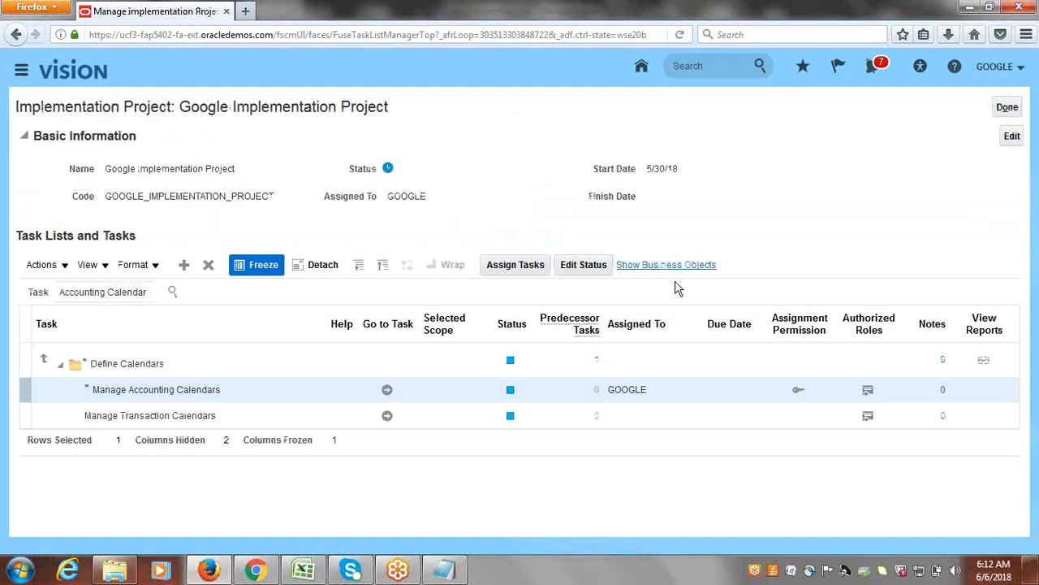
Switch to Excel and select the Create Asset Calendar/Depreciation Calendar entry in the setup checklist.
triple_click(135, 297)
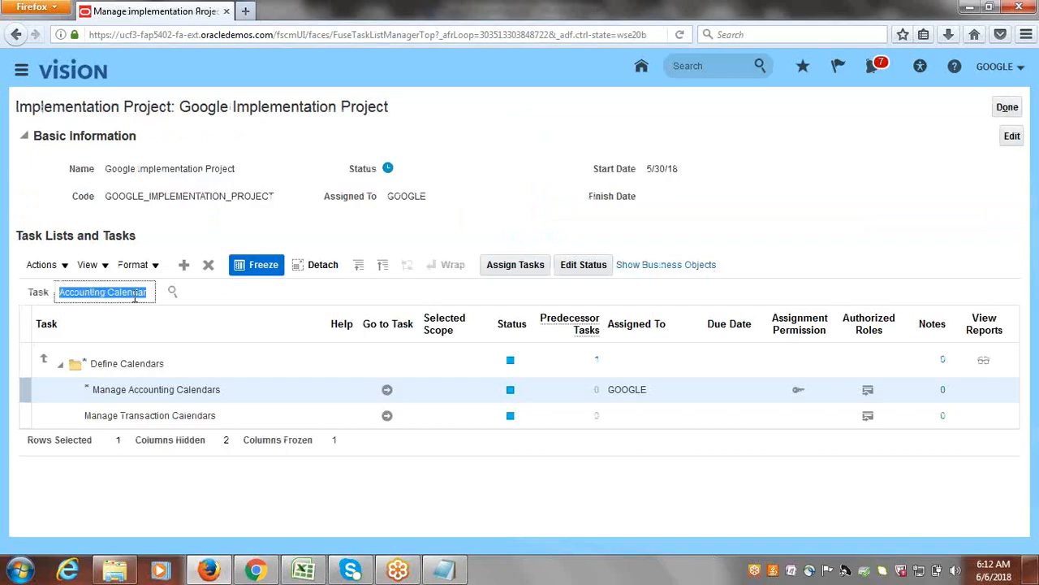
mouse_move(308, 570)
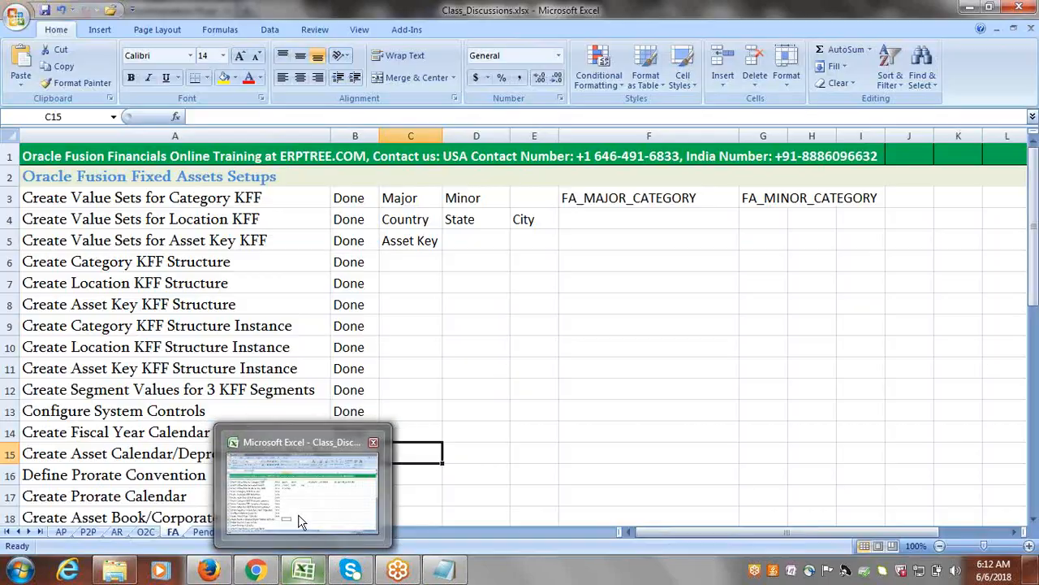
right_click(299, 518)
left_click(255, 508)
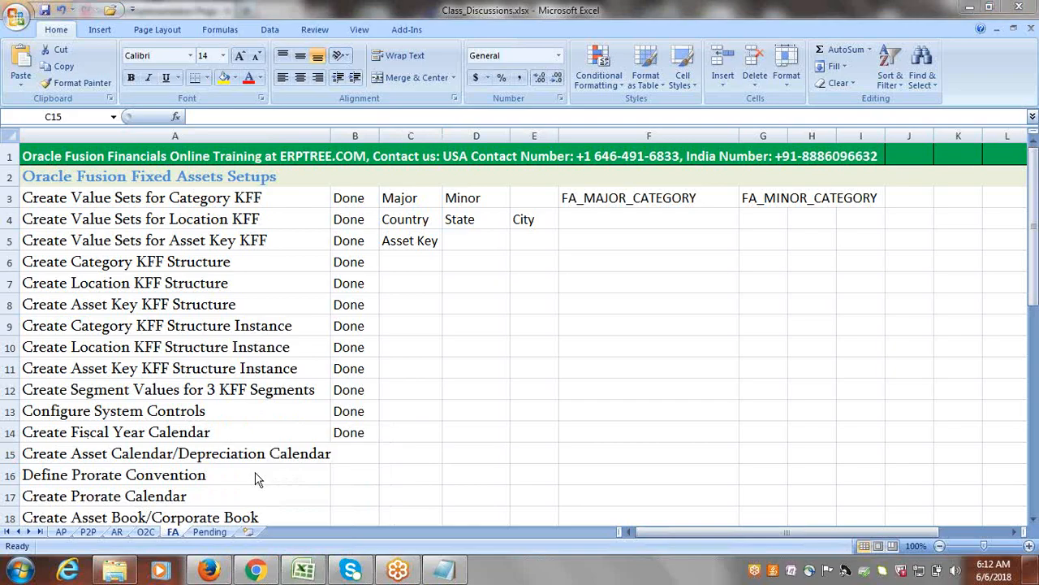
mouse_move(262, 573)
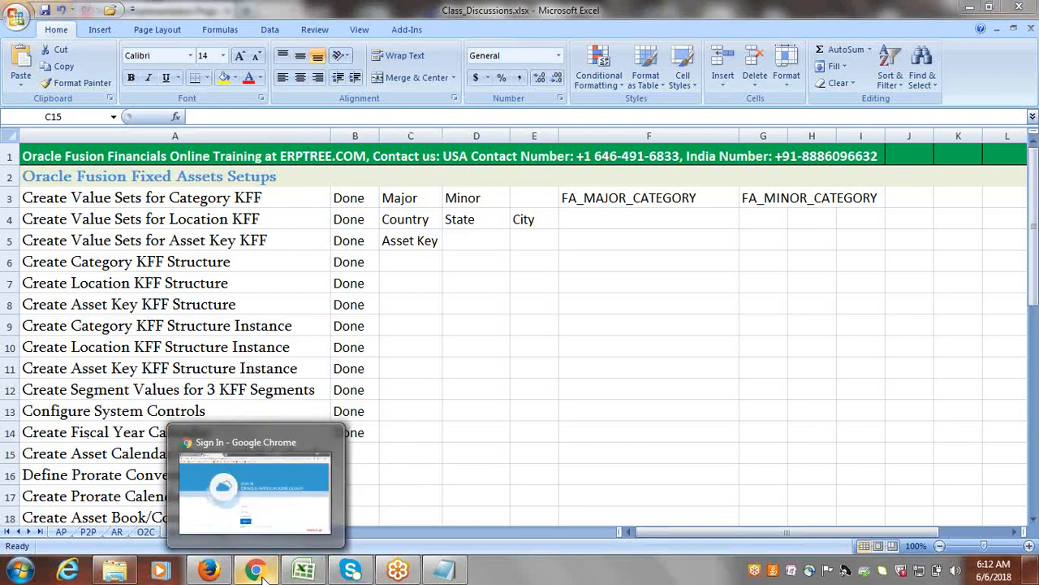
left_click(118, 453)
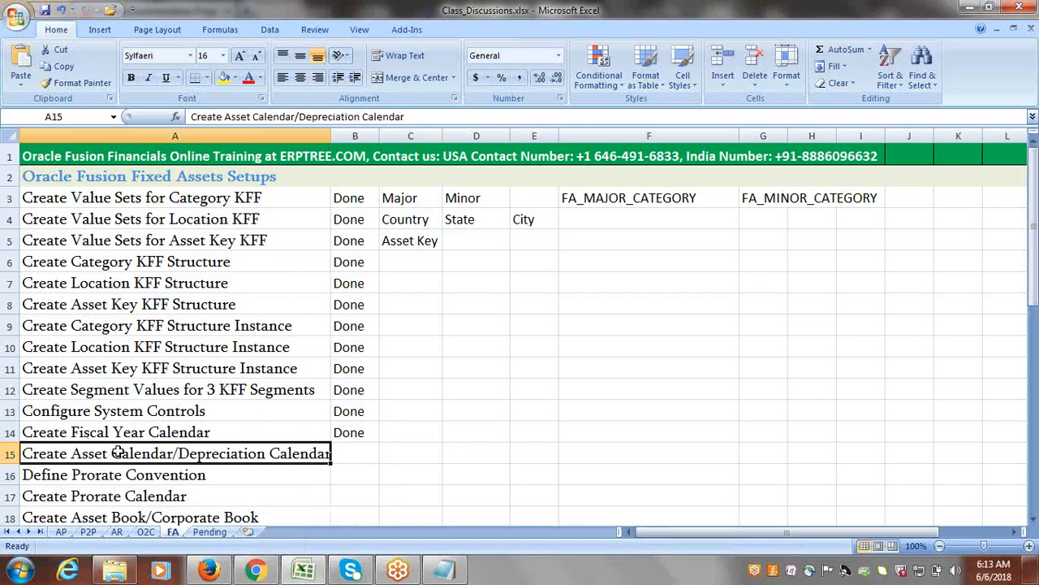
Switch back to Firefox and search the implementation project's tasks for Asset Calendar.
right_click(209, 571)
left_click(210, 570)
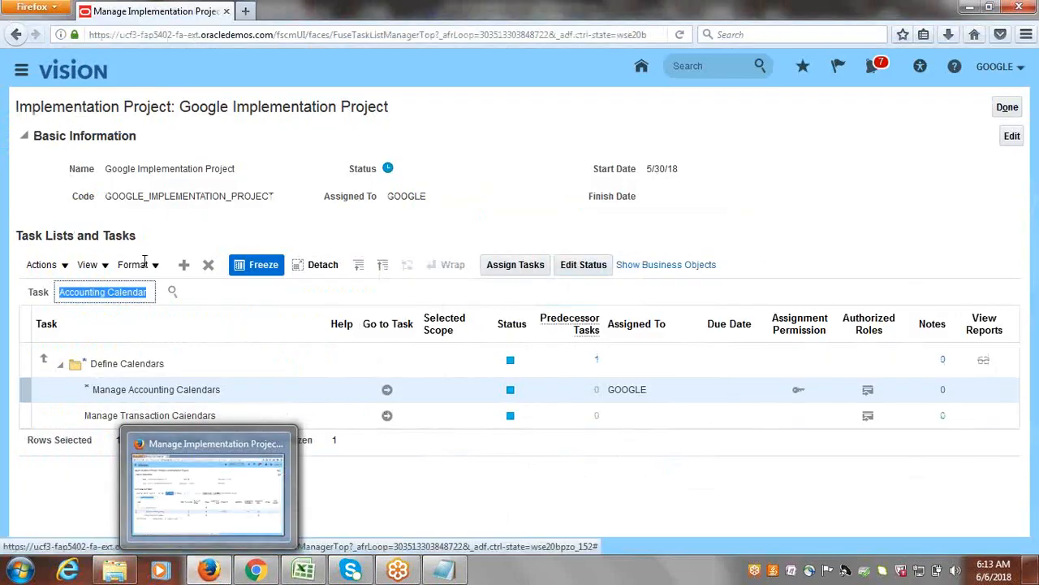
type("Asss")
key("BackSpace")
type("et Calendar")
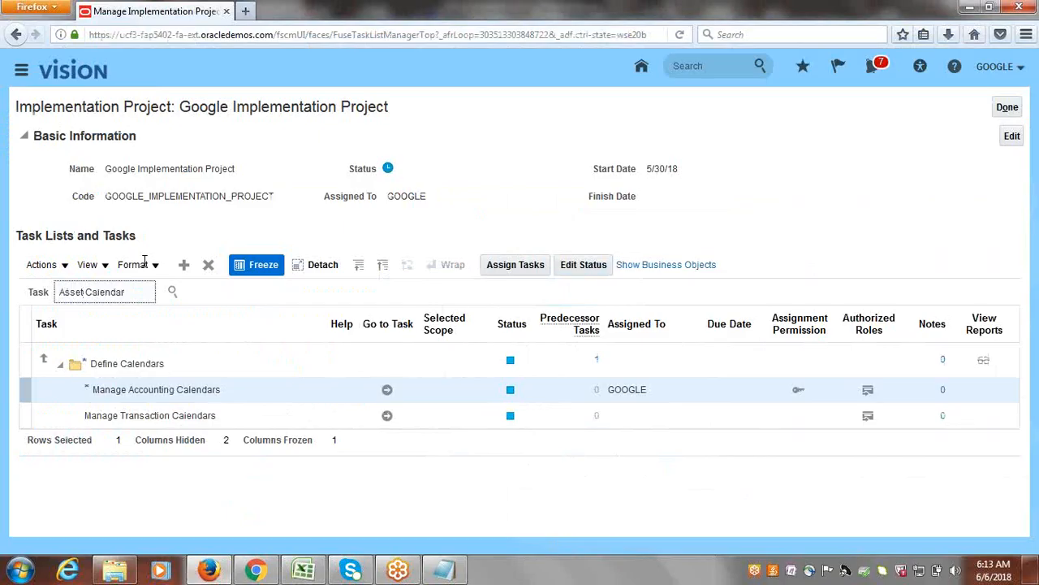
key("Return")
Open the Manage Asset Calendars task from the implementation project and start creating a new calendar.
left_click(96, 345)
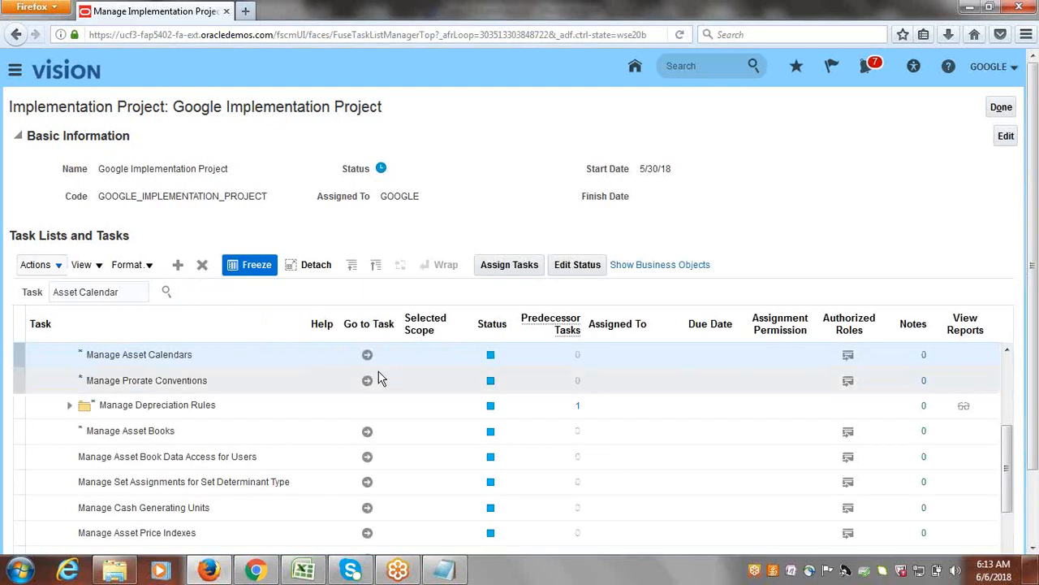
left_click(372, 356)
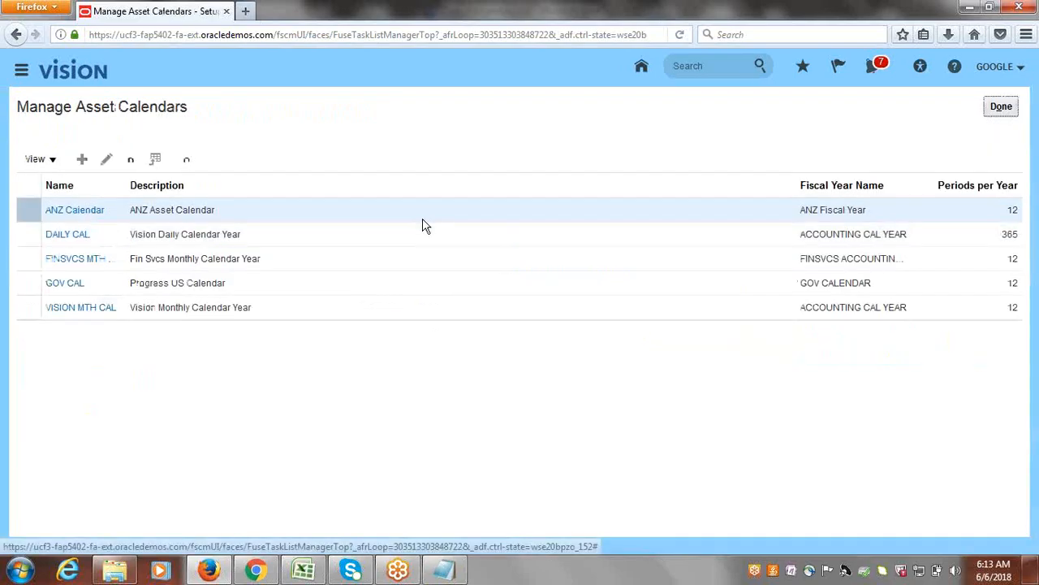
left_click(82, 159)
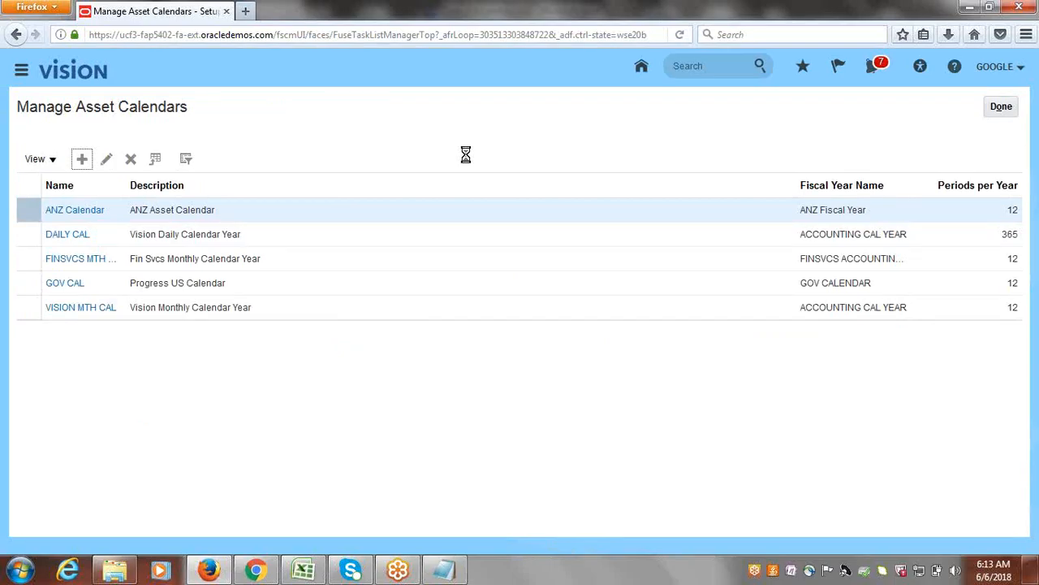
Name the new calendar Google Deprecia and enter Google Depreciation Calendar as its description.
left_click(323, 151)
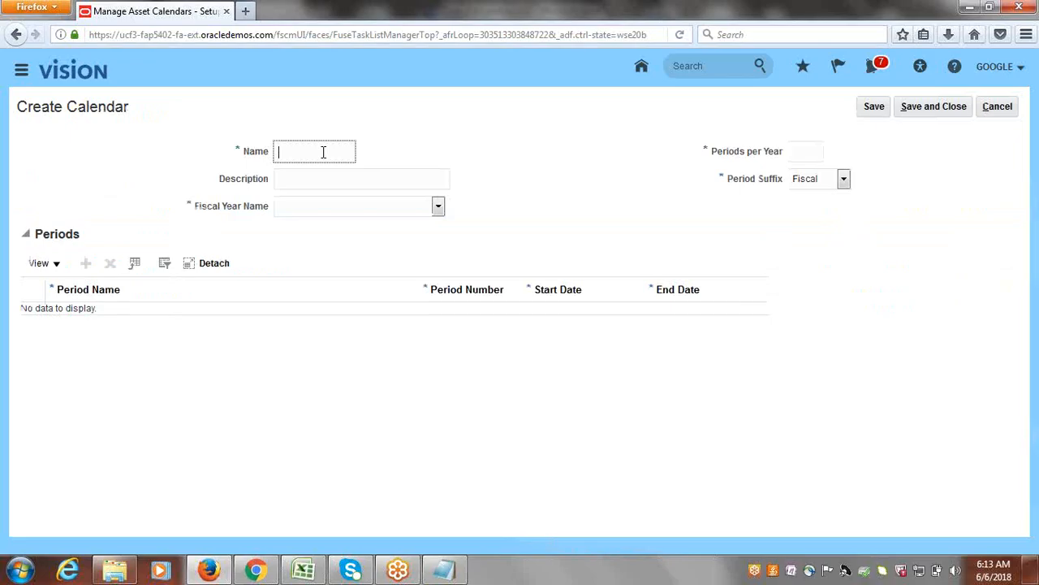
type("Google Deprecia")
triple_click(310, 148)
key("ctrl+c")
left_click(311, 183)
key("ctrl+v")
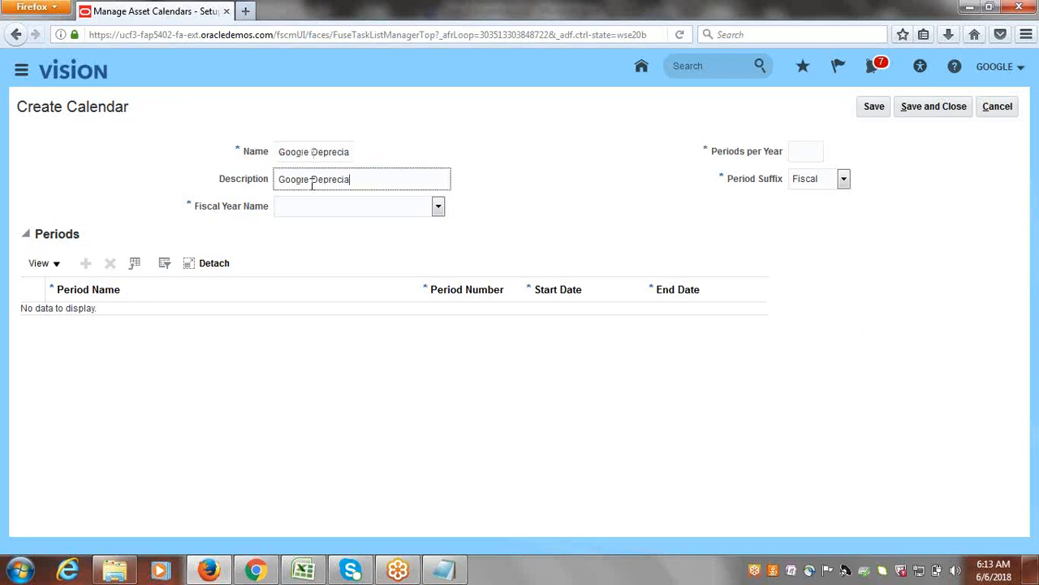
type("tion Calendar")
key("Tab")
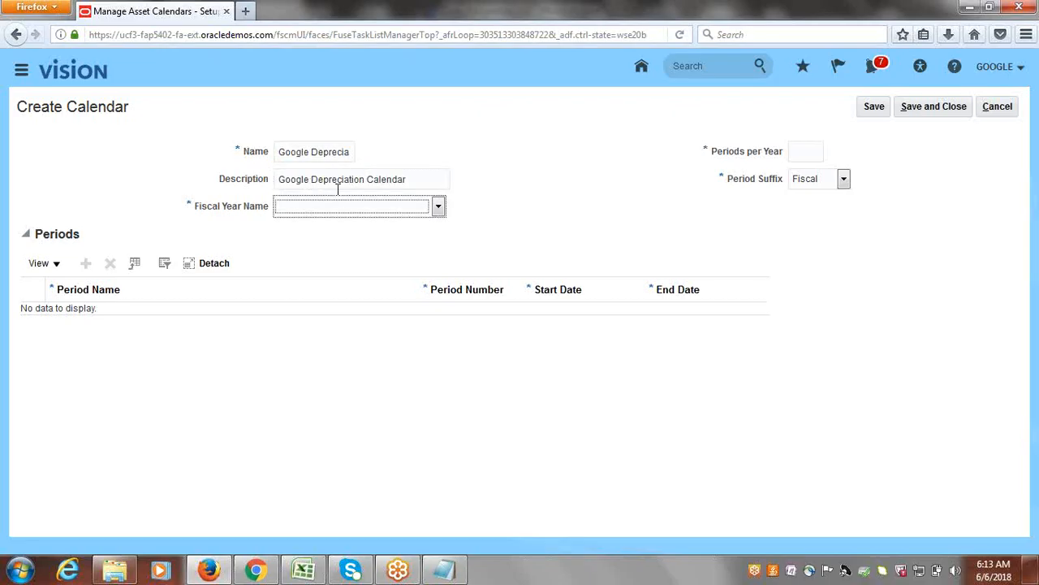
Set the calendar's fiscal year name to Google Fiscal and its periods per year to 12.
left_click(439, 208)
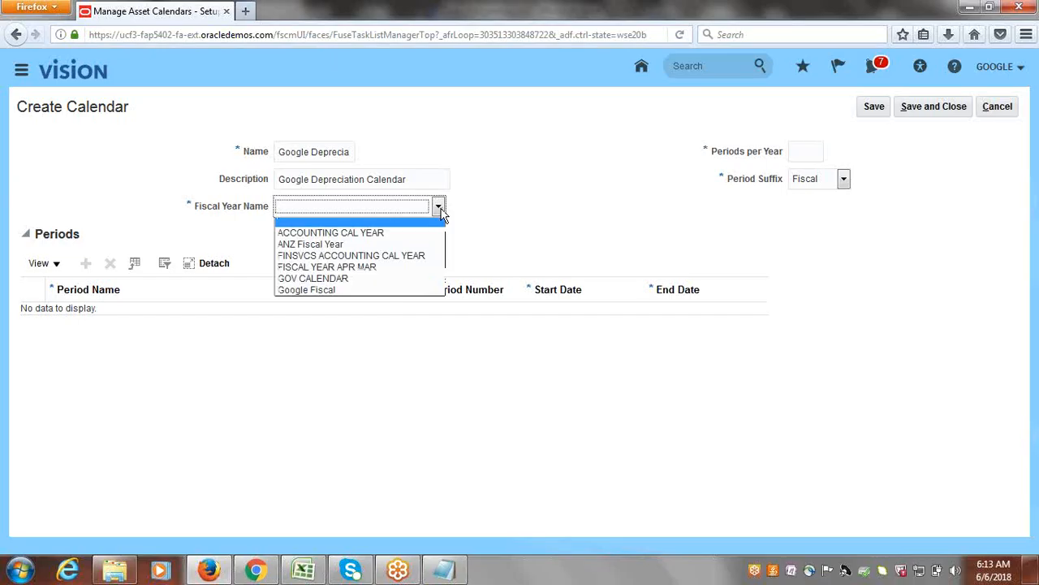
left_click(348, 289)
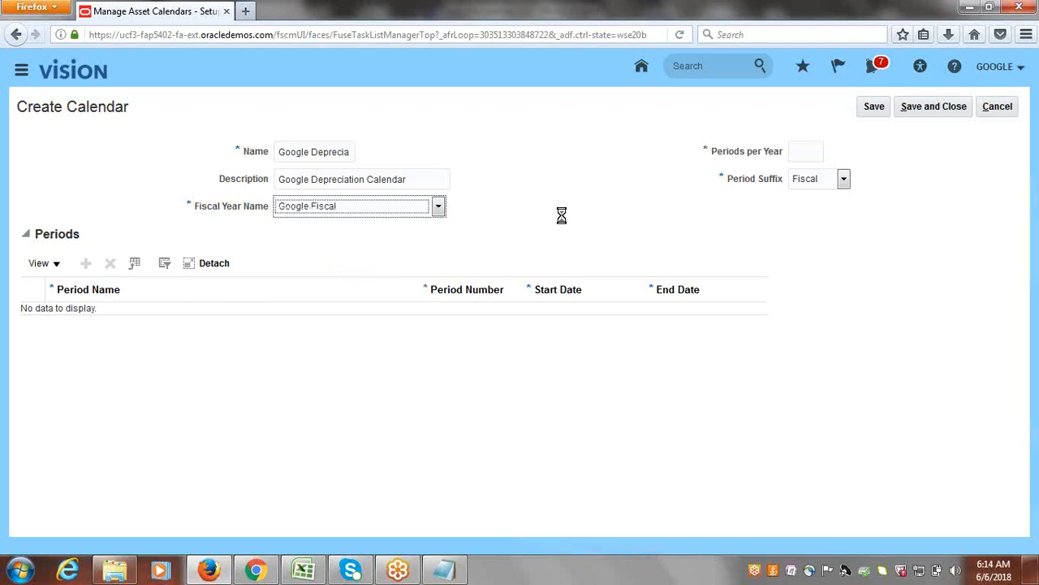
left_click(799, 151)
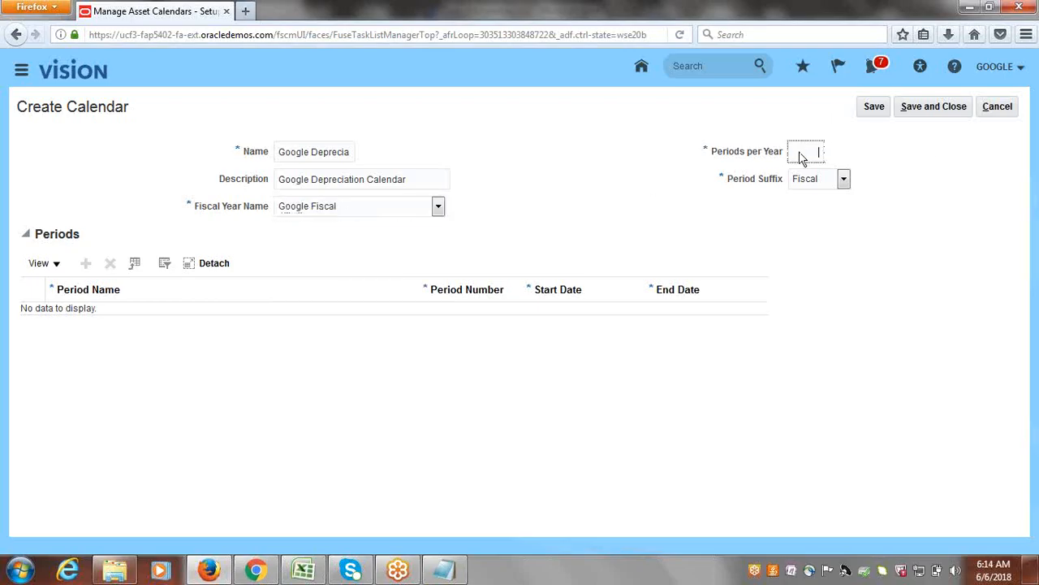
type("12")
key("Tab")
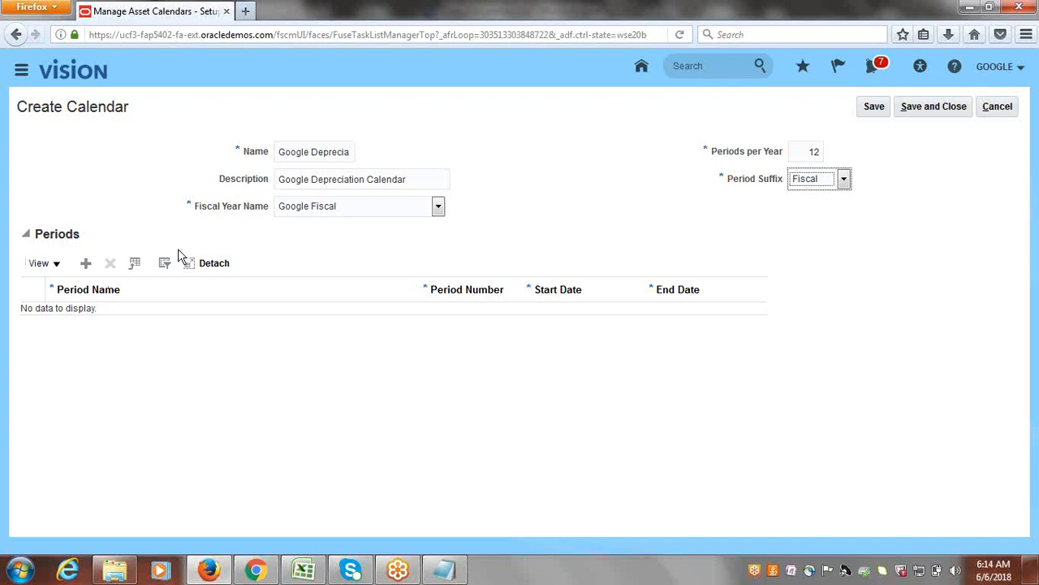
Add the first period to the calendar and name it Jan-17.
left_click(85, 262)
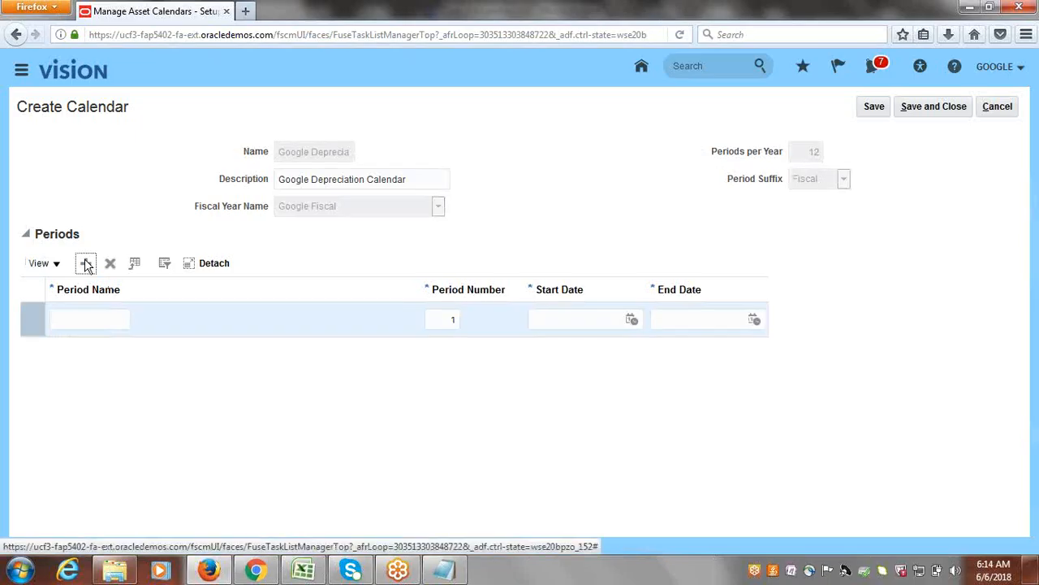
left_click(102, 316)
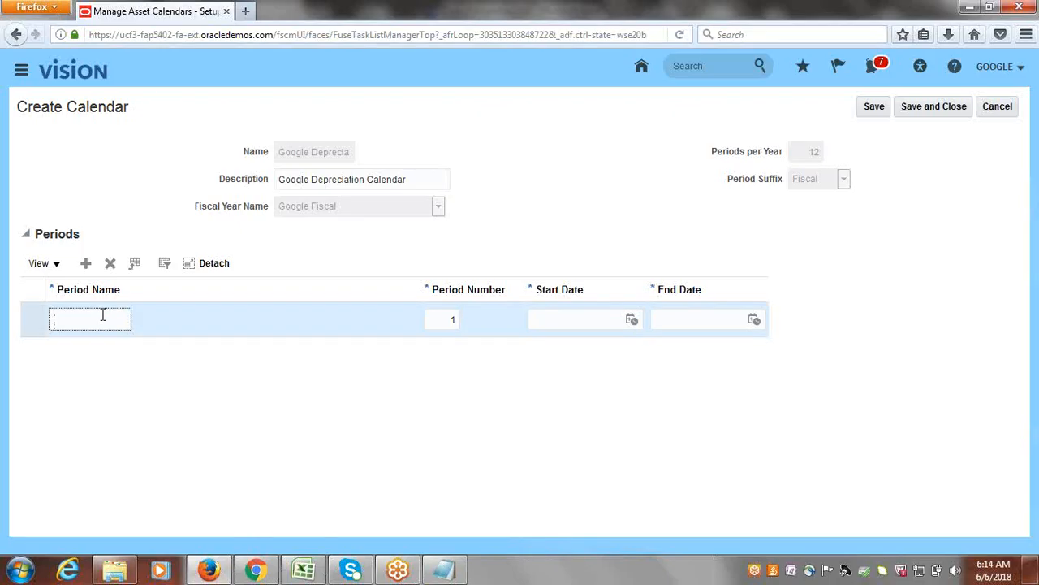
type("Jan-17")
key("Tab")
key("Tab")
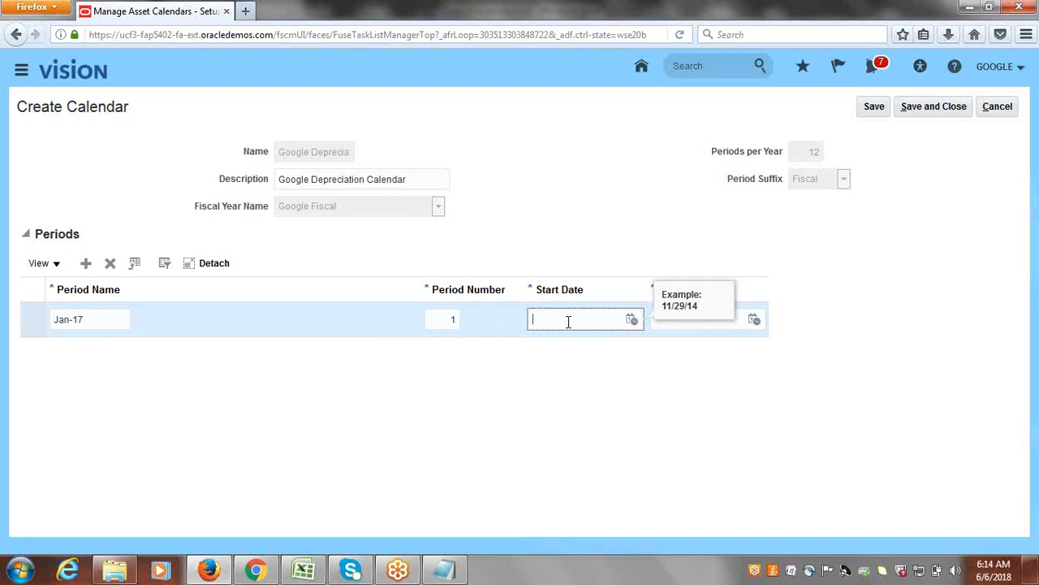
Set the Jan-17 period's start date to 1/1/17 and end date to 1/31/17, and save the calendar.
type("1/1/17")
key("Tab")
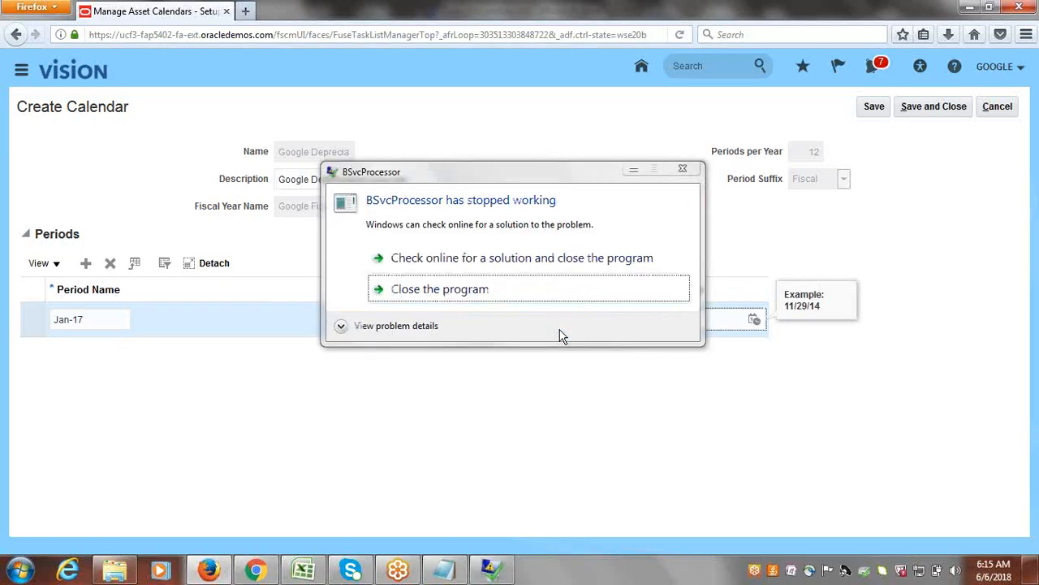
type("1/")
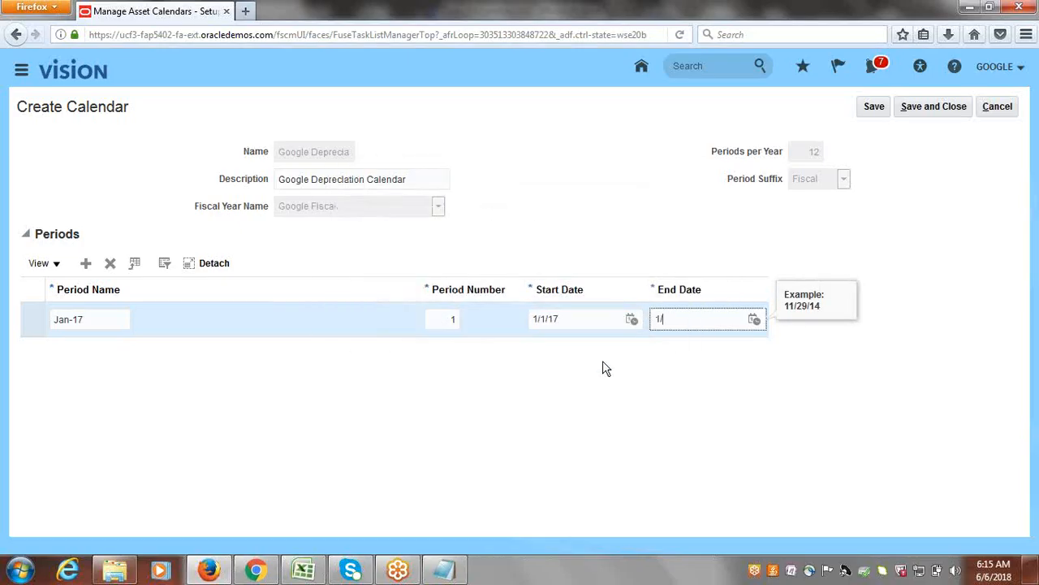
type("31/17")
left_click(529, 232)
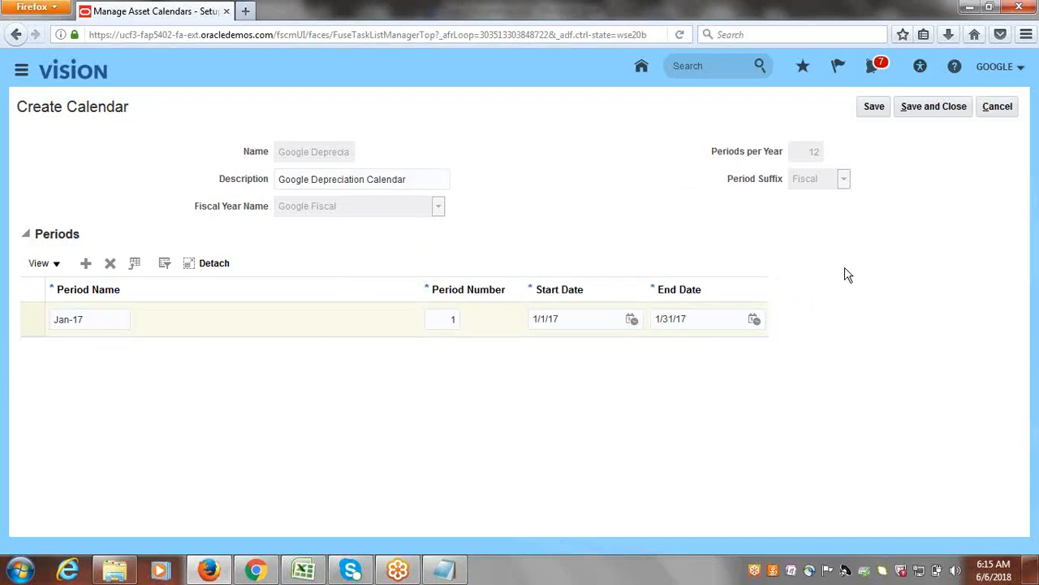
left_click(874, 112)
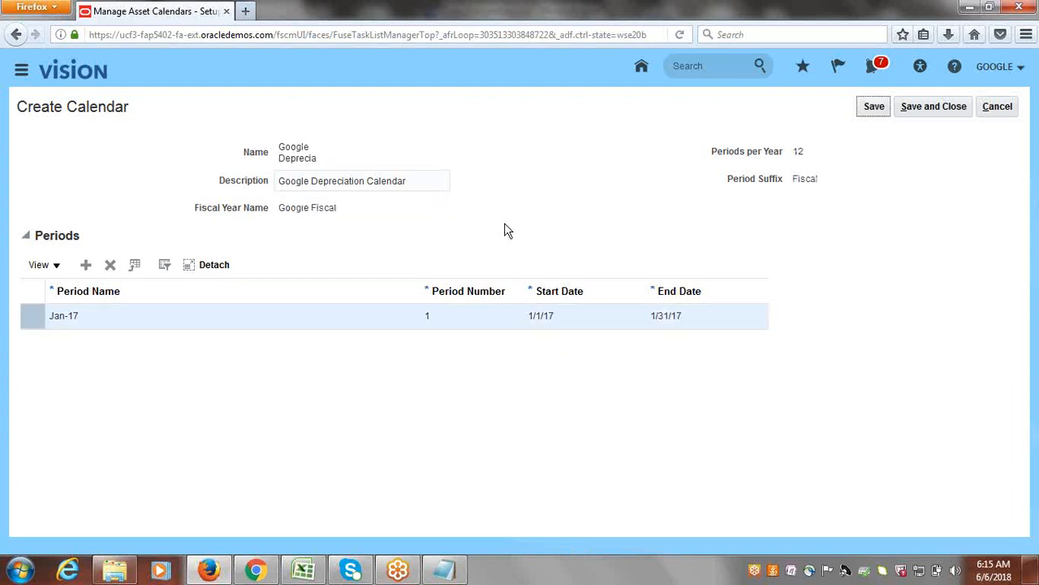
Add the second and third periods to the calendar, entering Feb and Mar as their names.
left_click(85, 266)
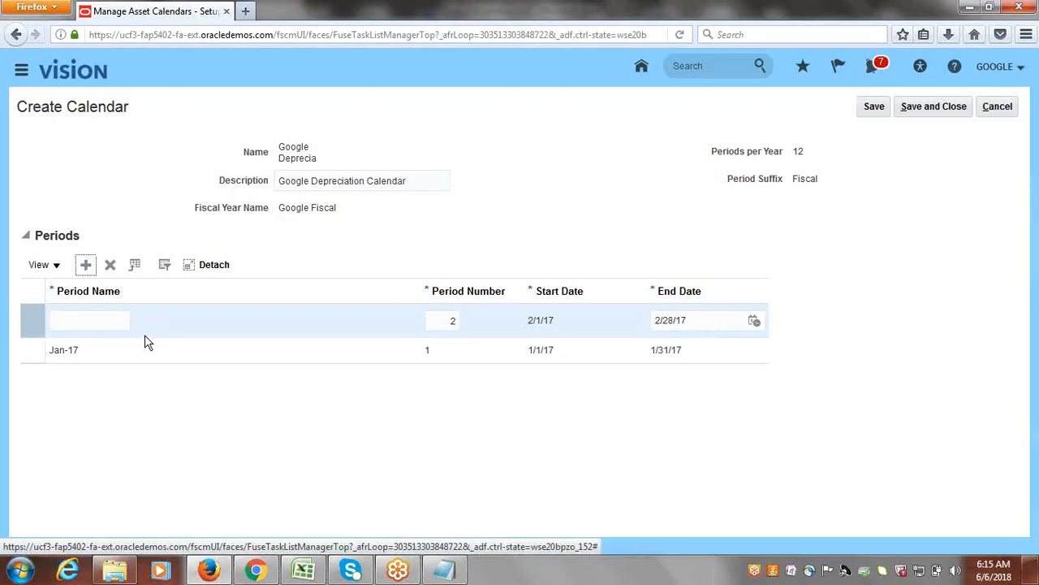
left_click(91, 319)
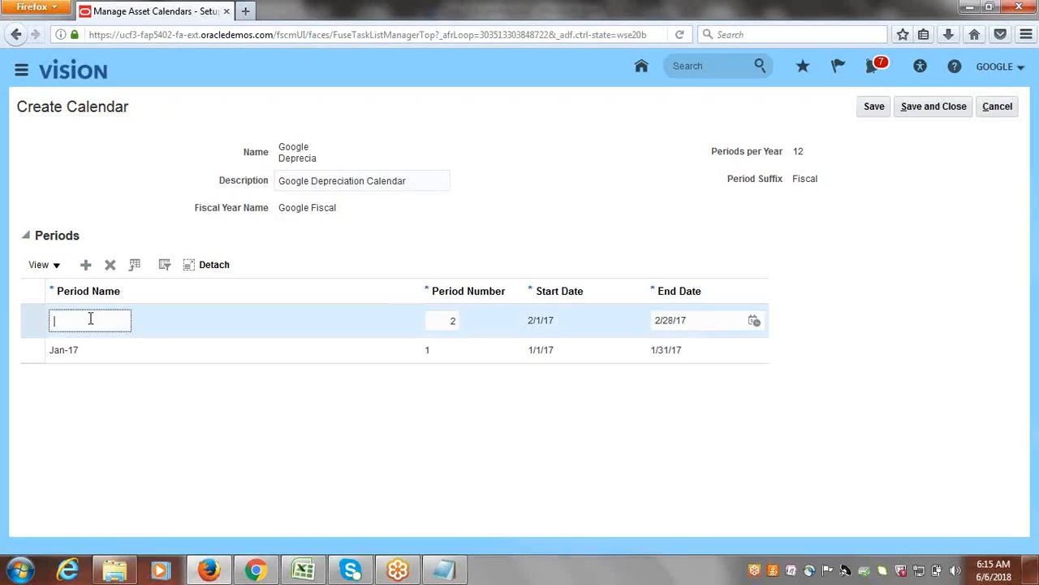
type("Feb")
left_click(86, 267)
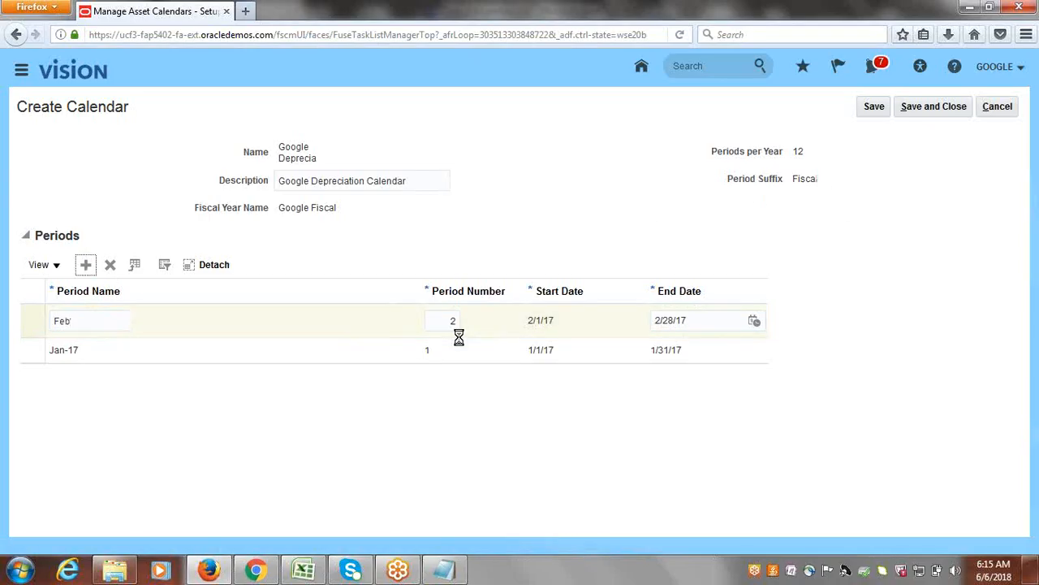
left_click(93, 323)
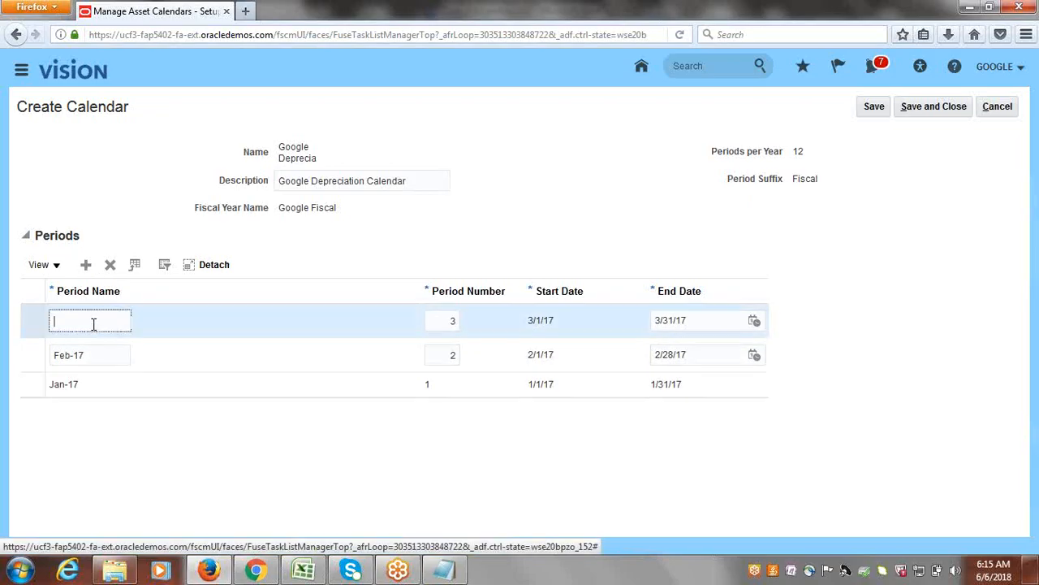
type("Mar")
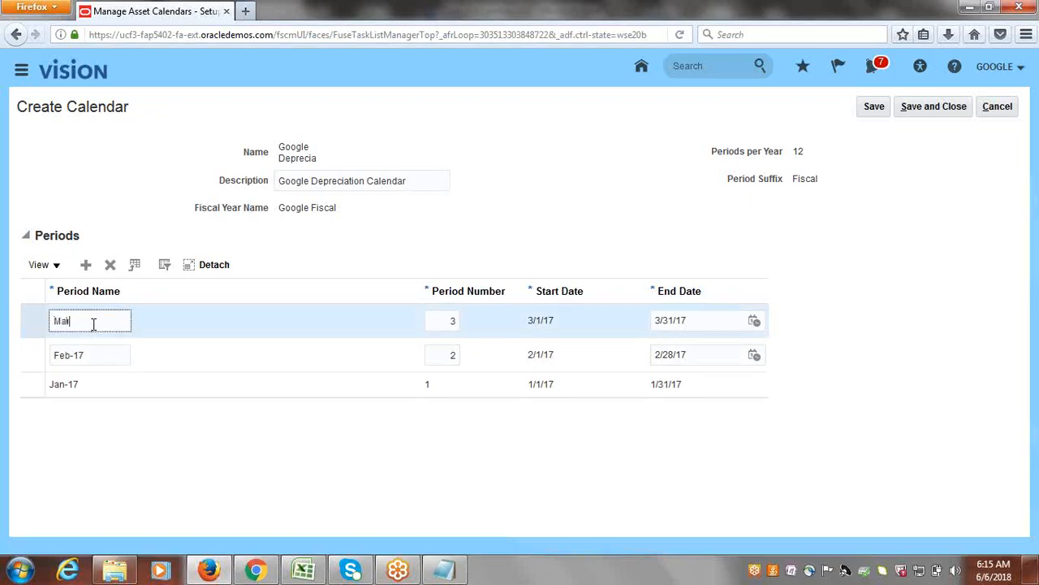
Add the fourth and fifth periods to the calendar, entering Apr and May as their names.
left_click(85, 267)
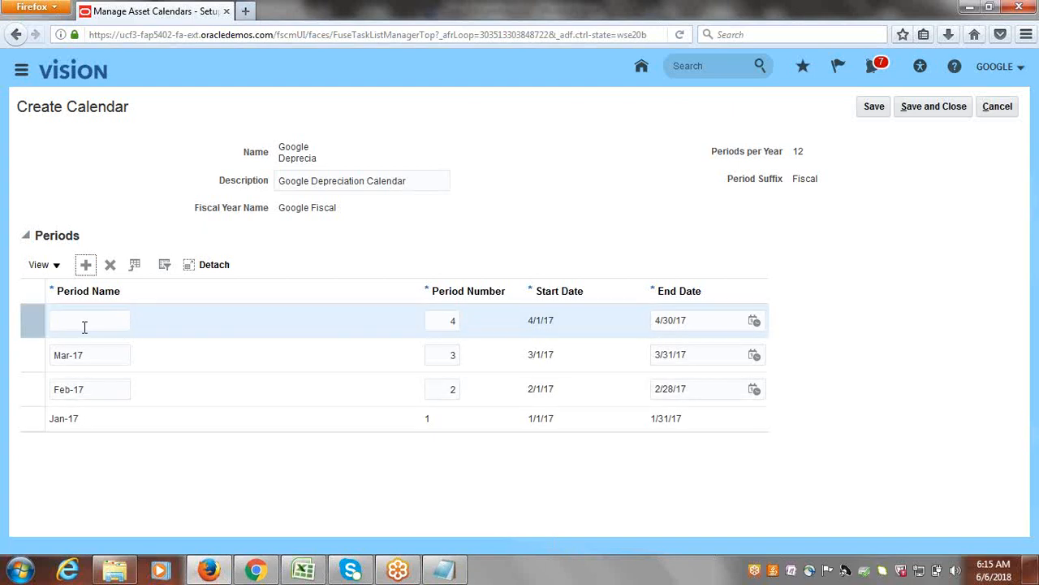
left_click(84, 325)
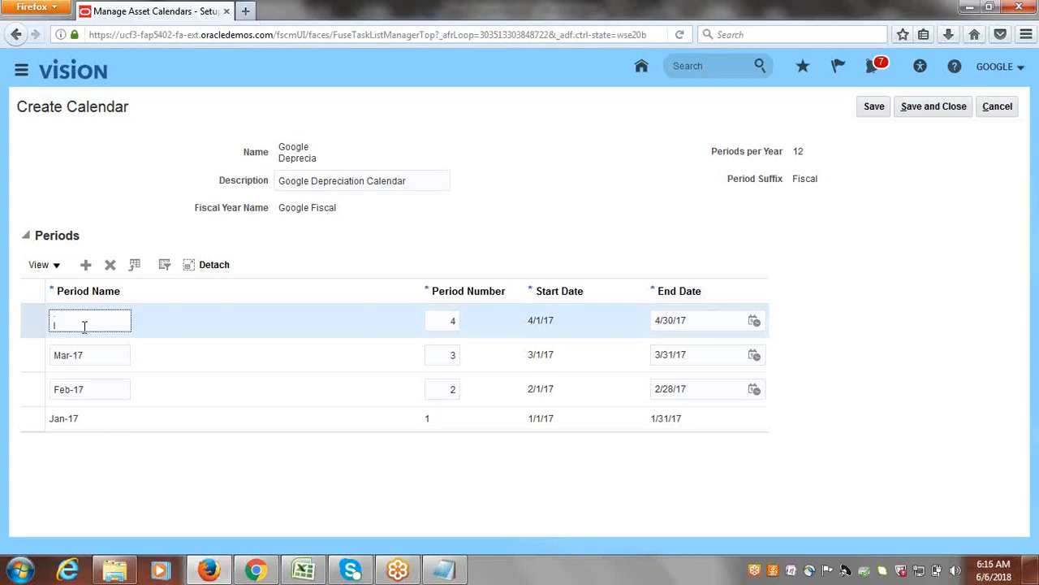
type("Apr")
left_click(86, 265)
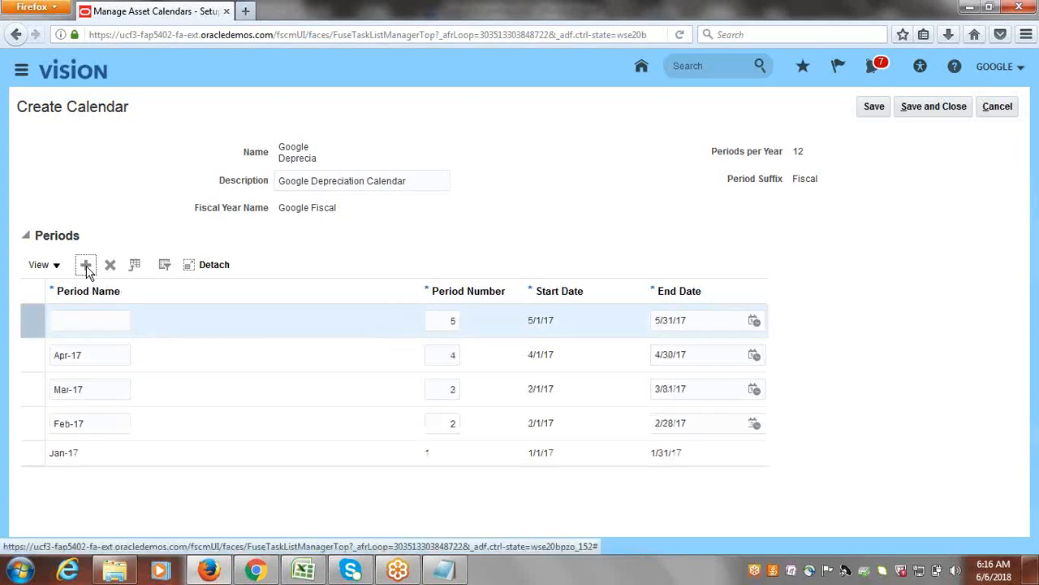
left_click(94, 321)
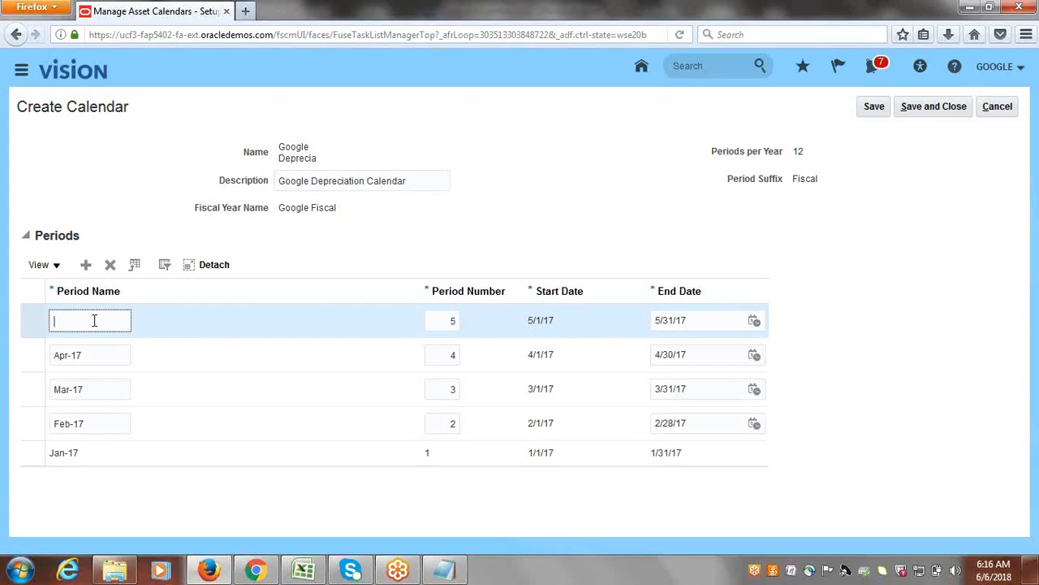
type("May")
Add the sixth and seventh periods to the calendar, entering Jun and Jul as their names.
left_click(85, 266)
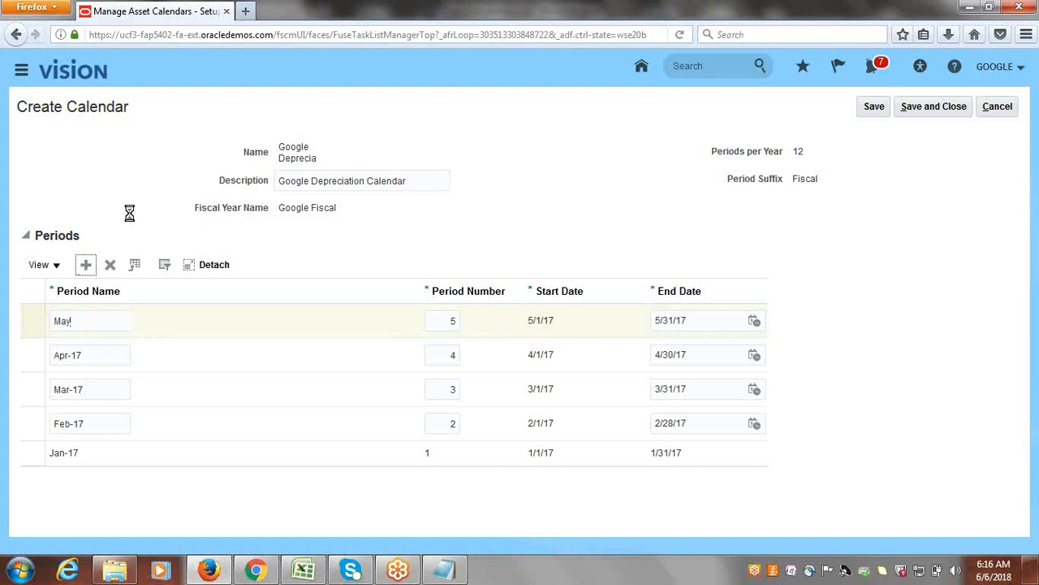
left_click(84, 322)
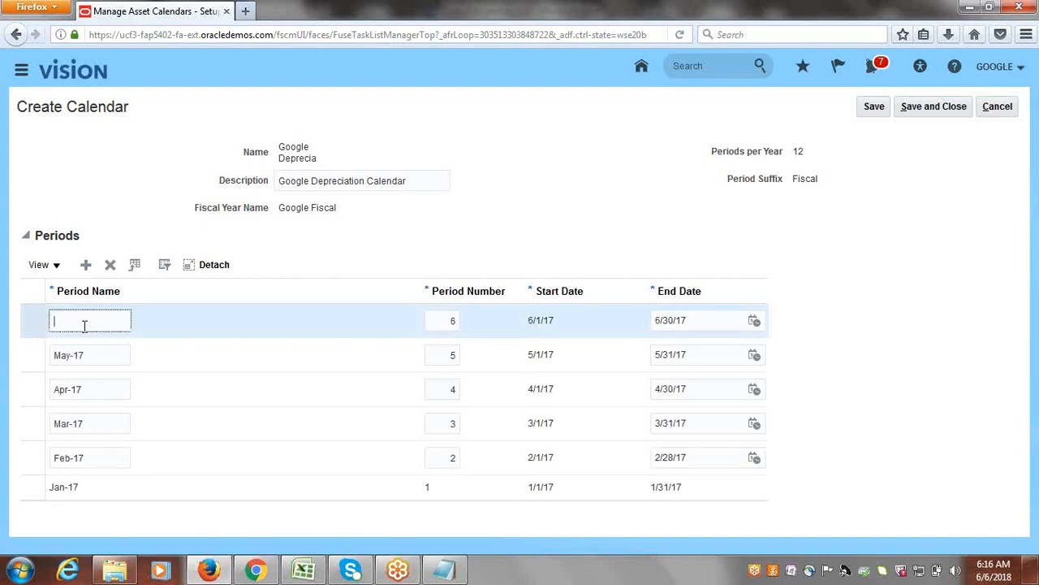
type("Jun-17")
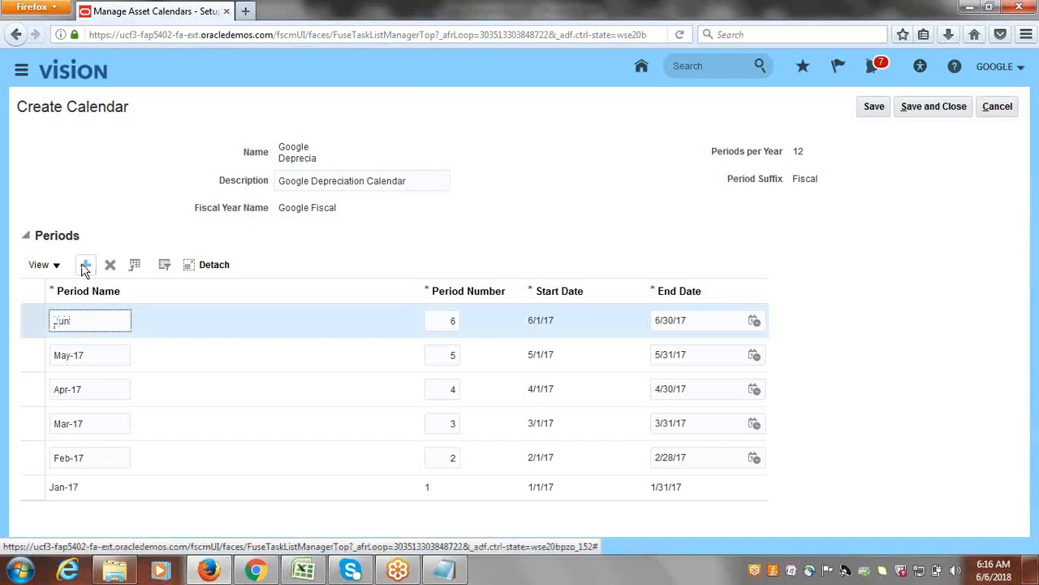
left_click(86, 266)
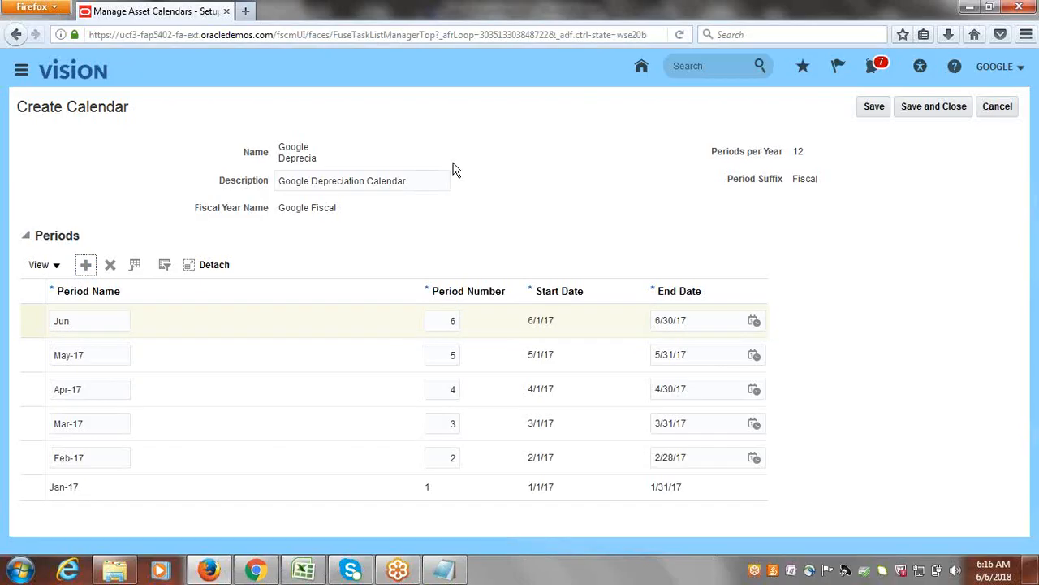
left_click(102, 323)
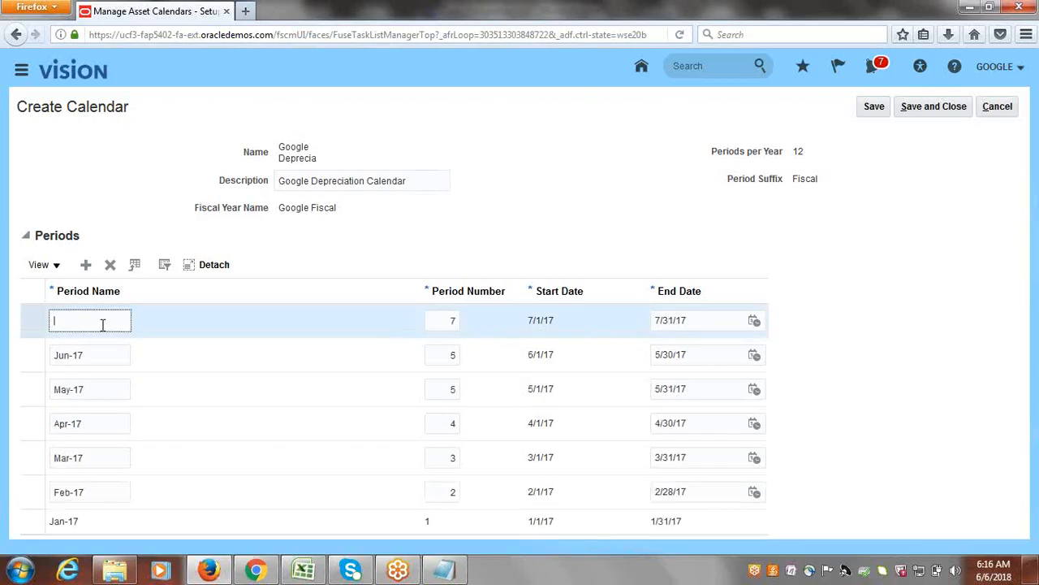
type("Jul")
Add the eighth period to the calendar and enter Aug as its name.
left_click(85, 265)
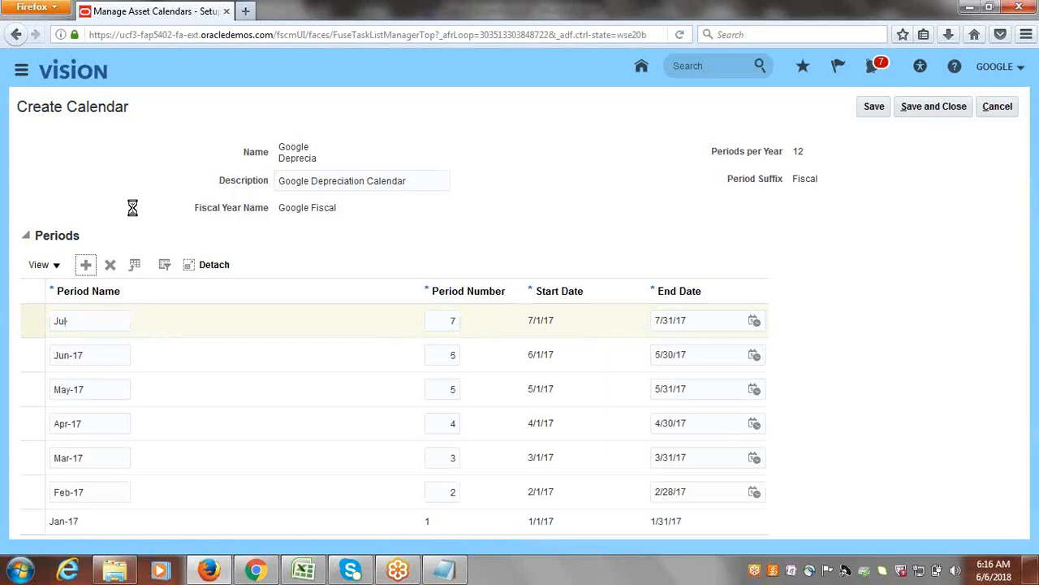
left_click(77, 318)
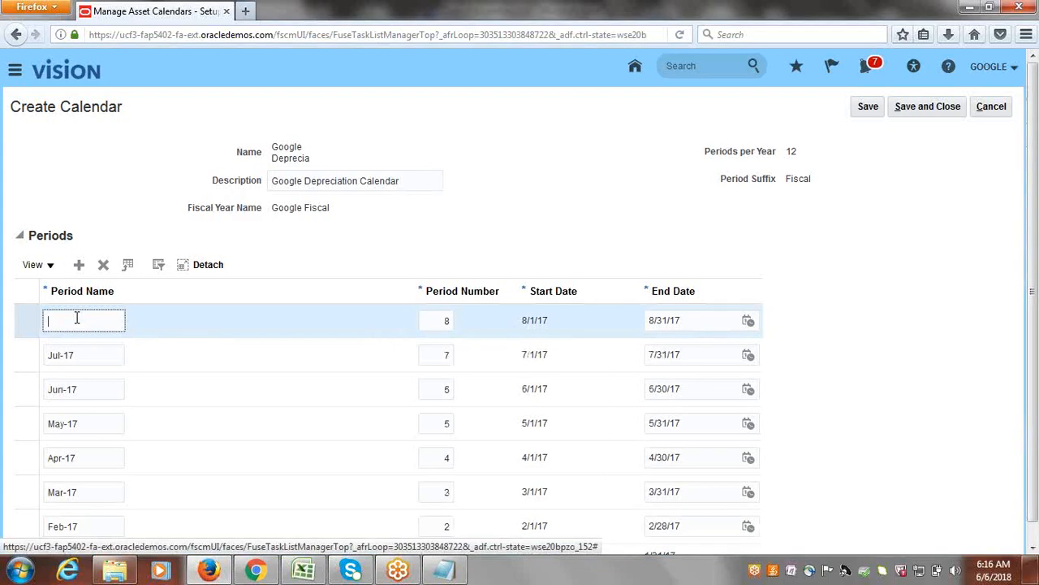
type("Aug-17")
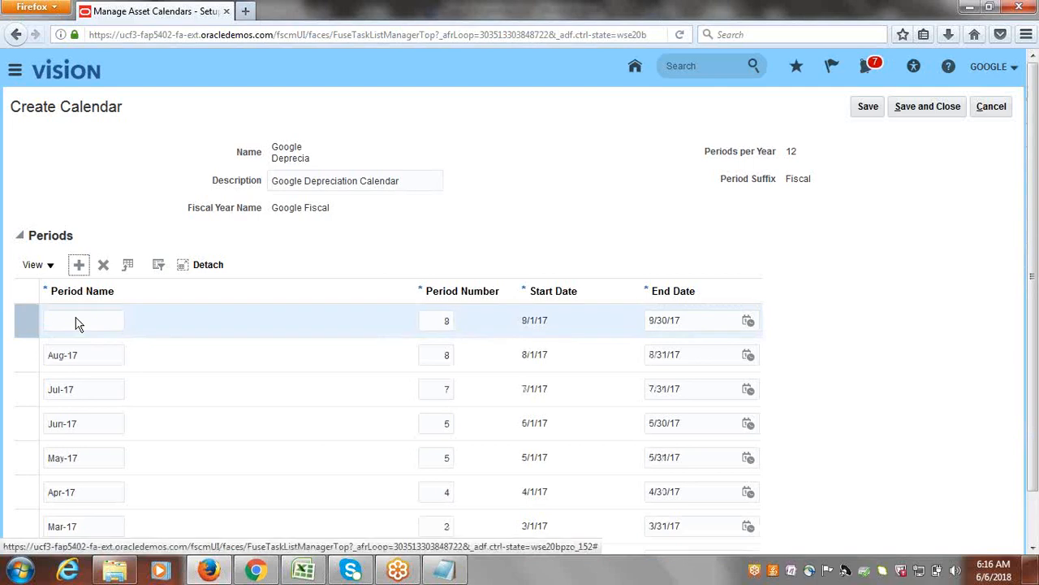
Enter Sep as the ninth period's name, and add the tenth period with the name Oct.
left_click(84, 317)
type("Sep")
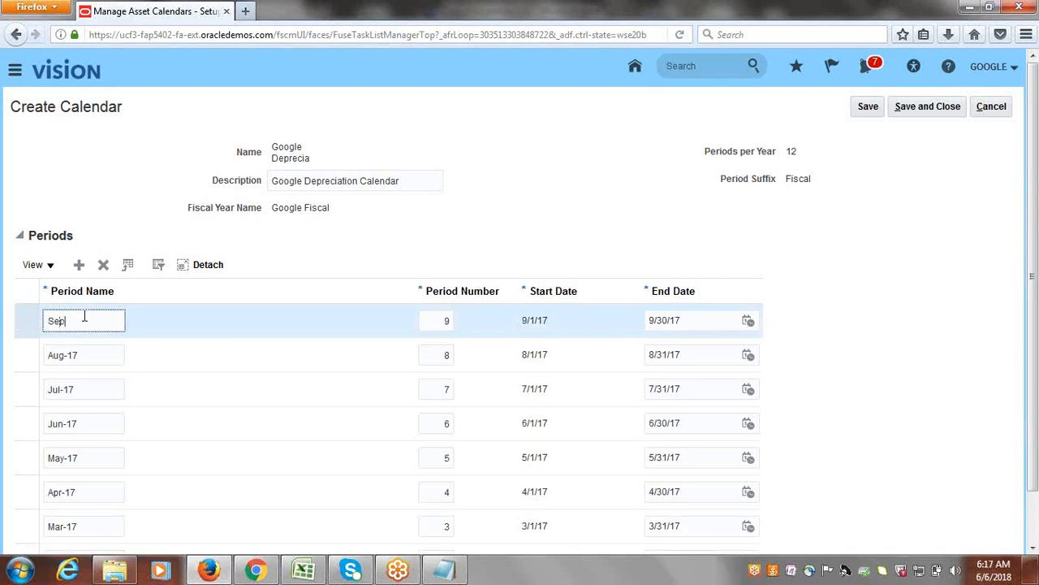
left_click(81, 266)
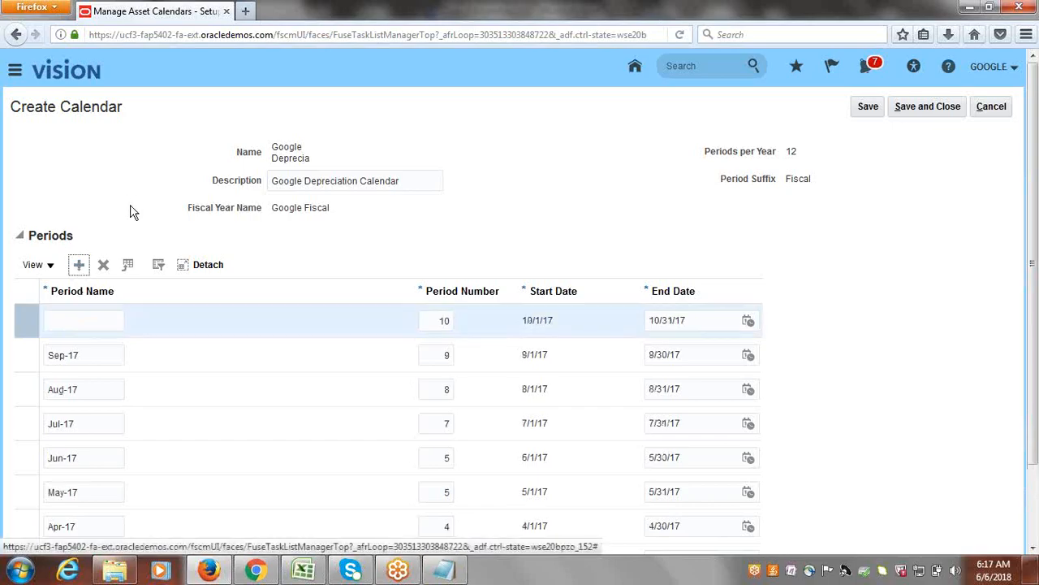
left_click(85, 323)
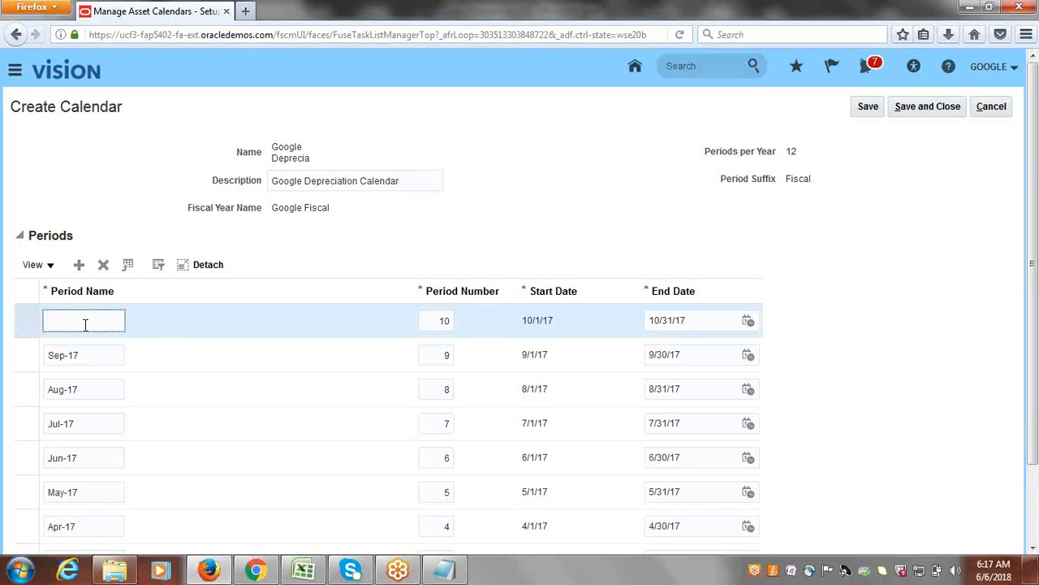
type("Oct")
Add the eleventh and twelfth periods with the names Nov and Dec, and save the calendar.
left_click(79, 265)
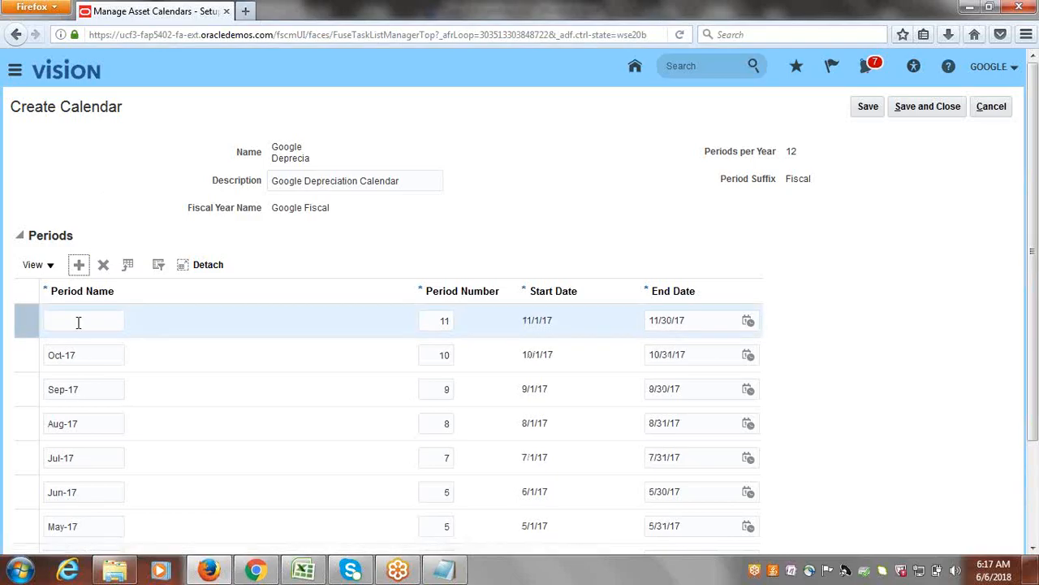
left_click(79, 322)
type("Nov")
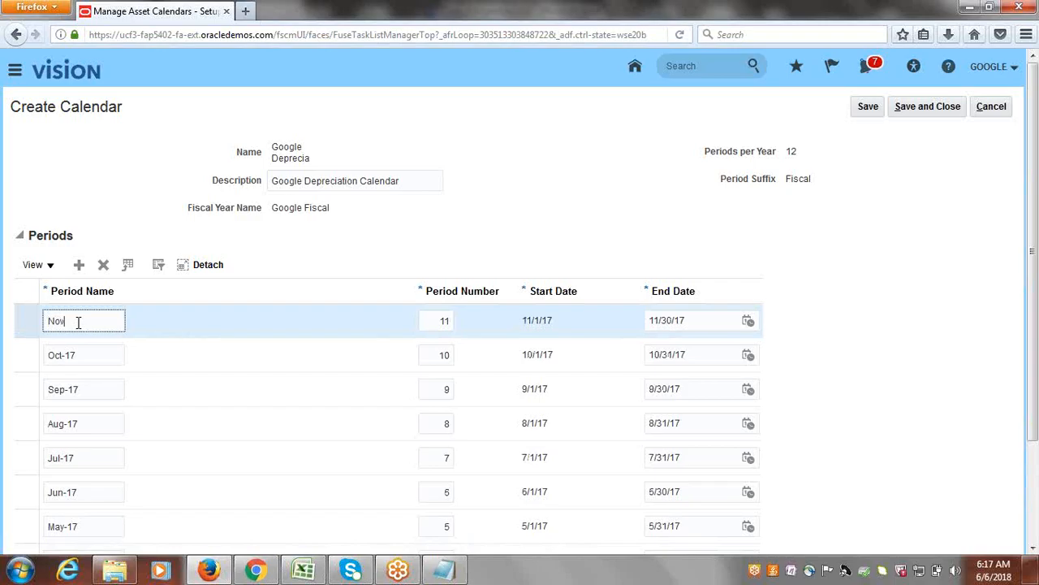
left_click(80, 265)
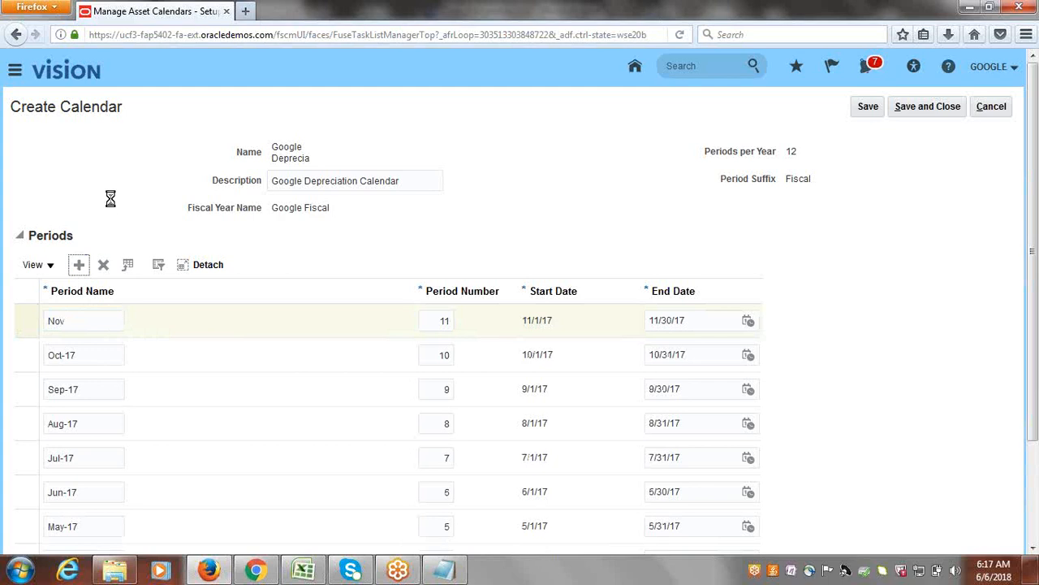
left_click(76, 320)
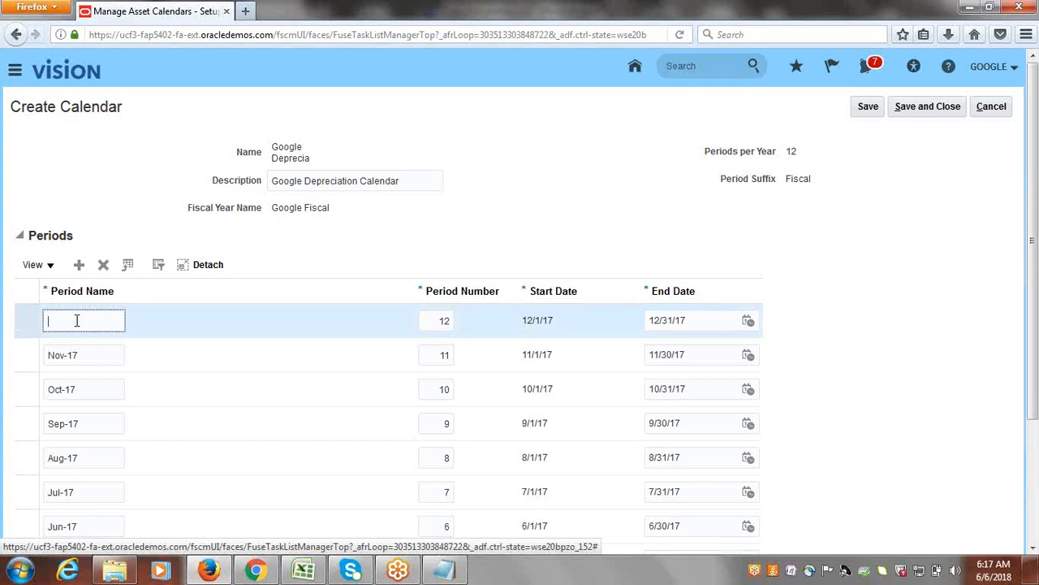
type("Dec-")
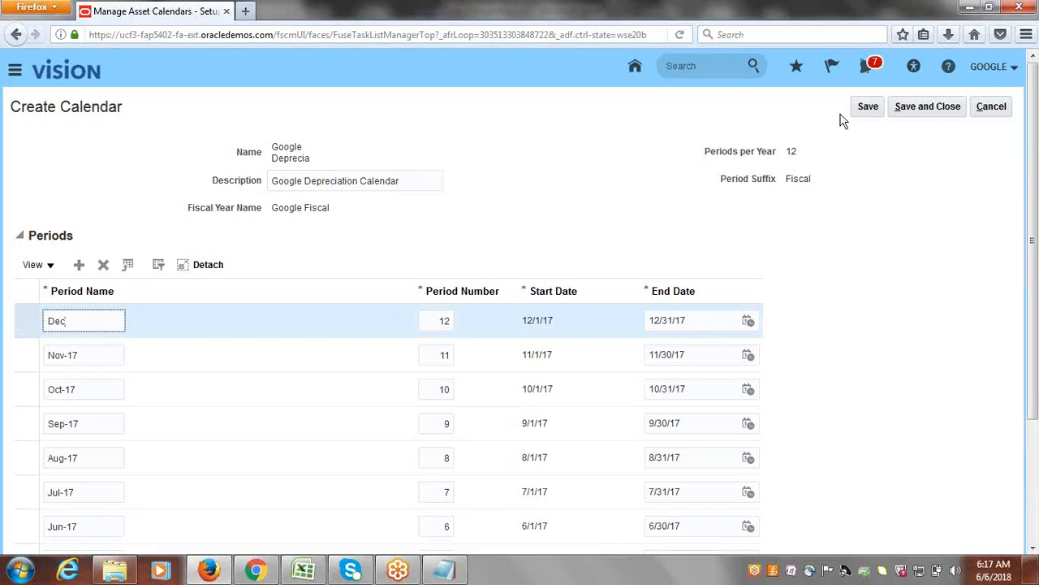
left_click(868, 106)
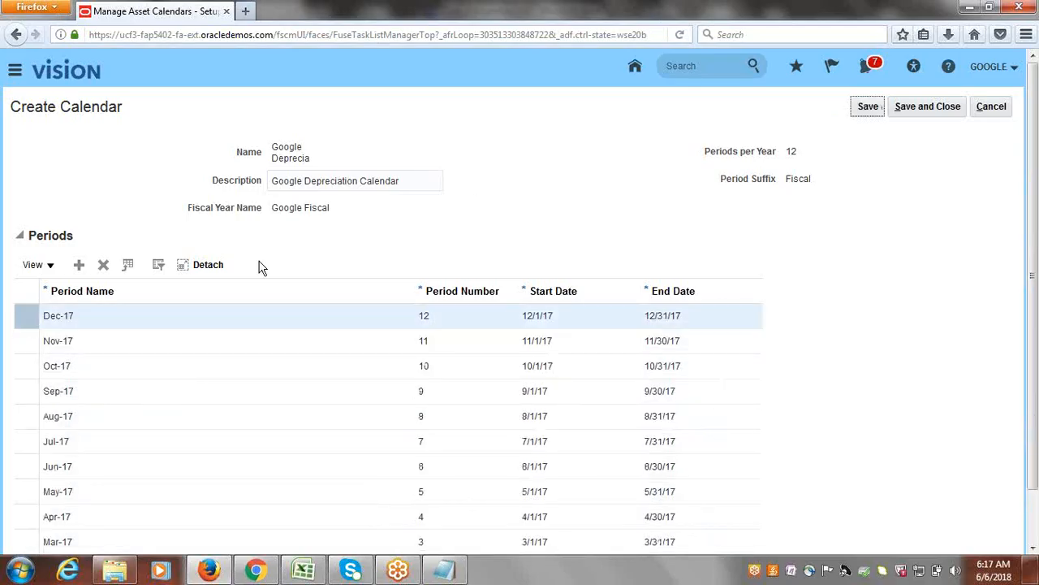
Add the twelve monthly periods Jan-18 through Dec-18 to the calendar, and save and close it.
left_click(78, 266)
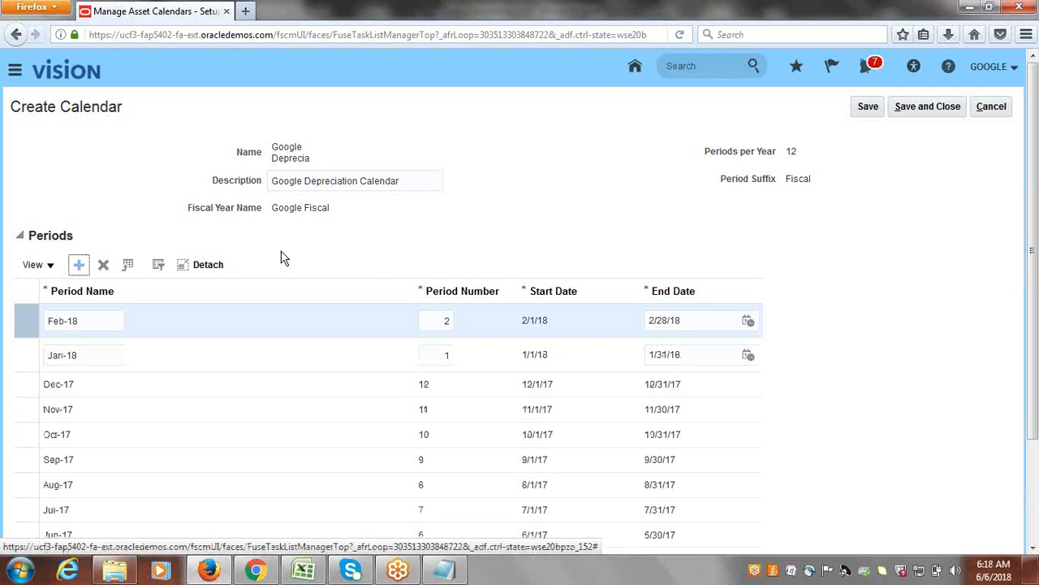
key("Return")
key("Return")
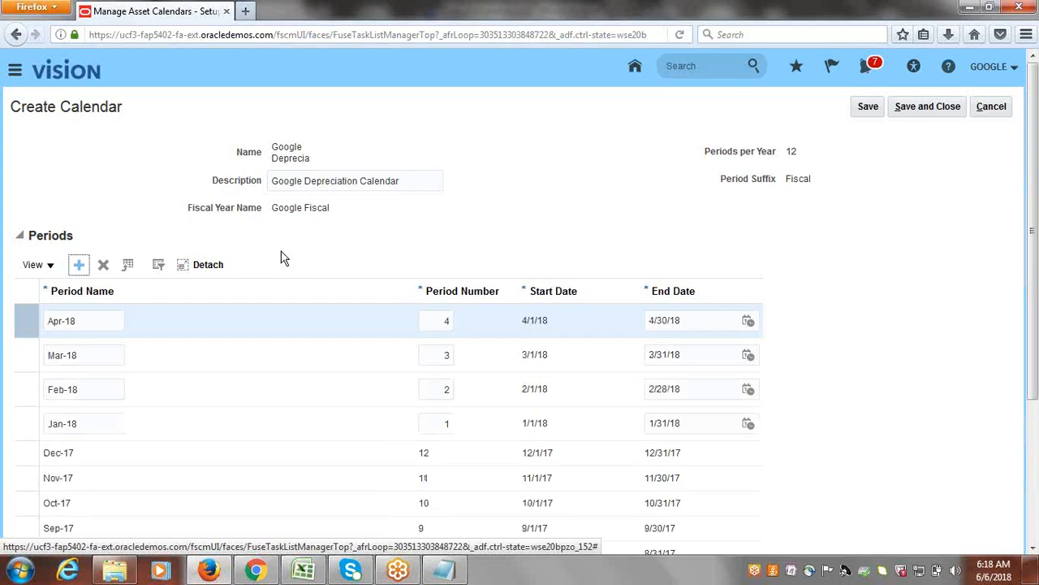
key("Return")
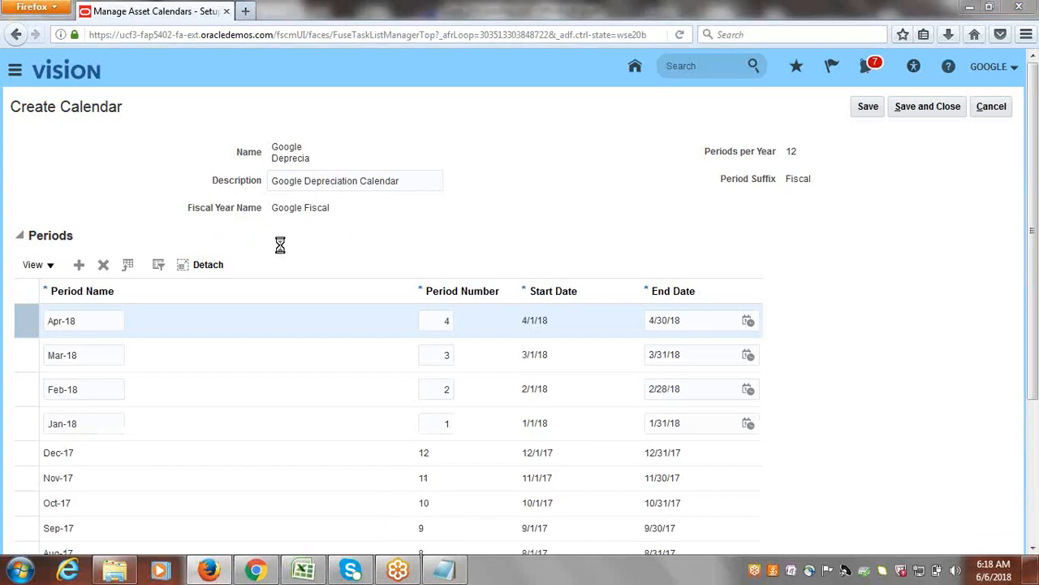
left_click(79, 270)
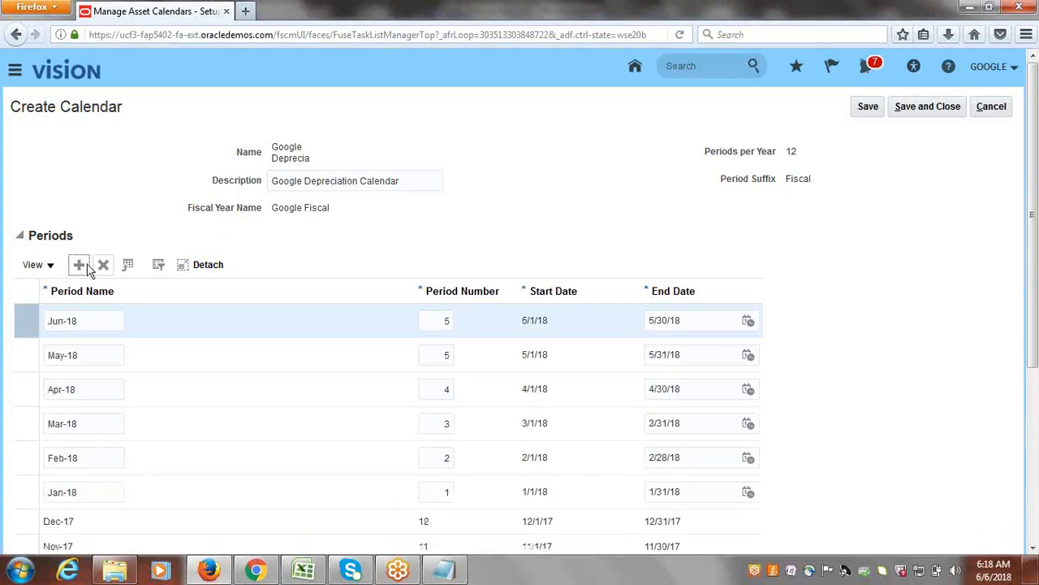
left_click(78, 270)
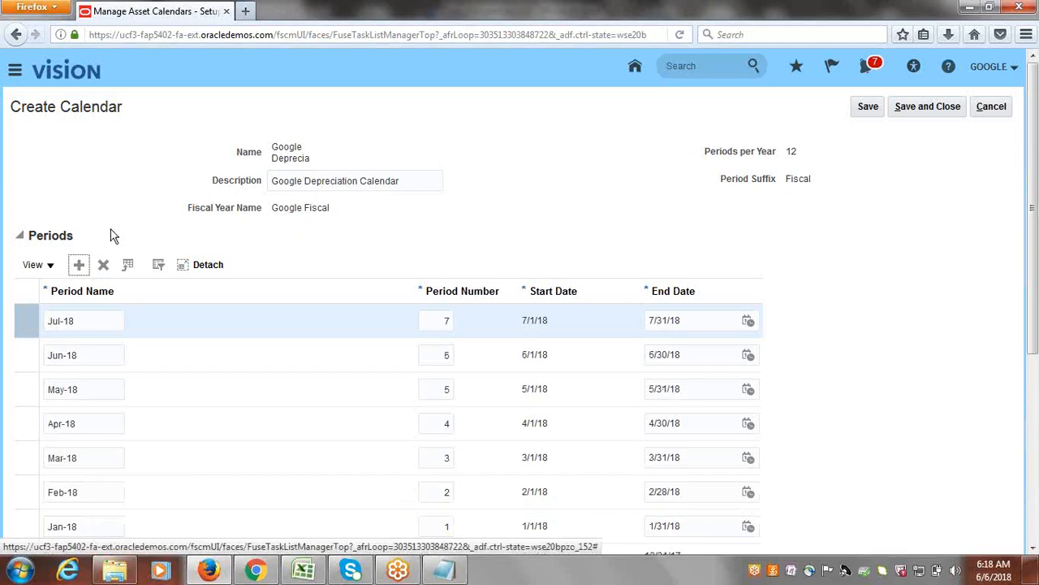
left_click(79, 266)
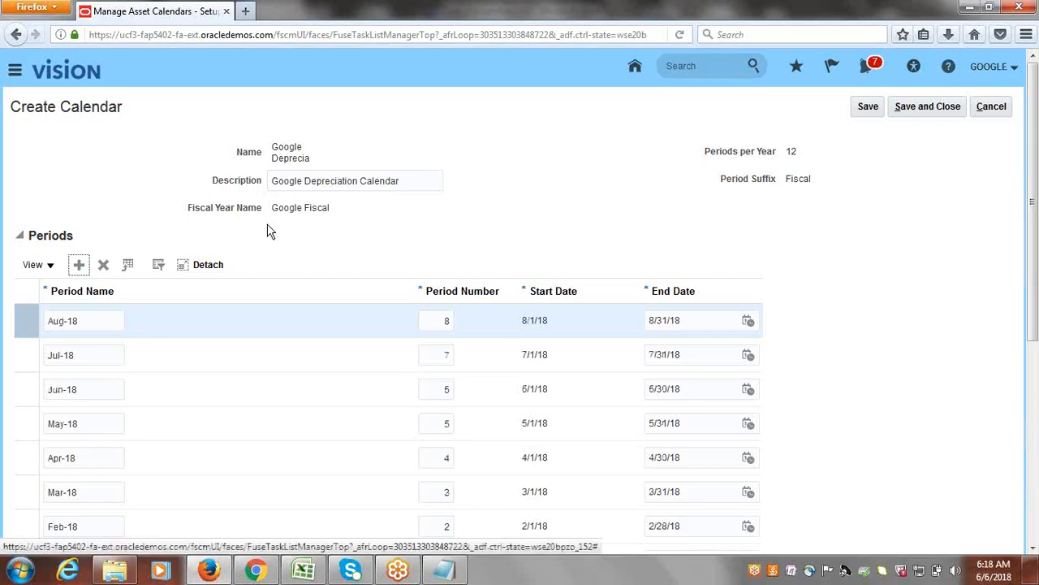
left_click(82, 271)
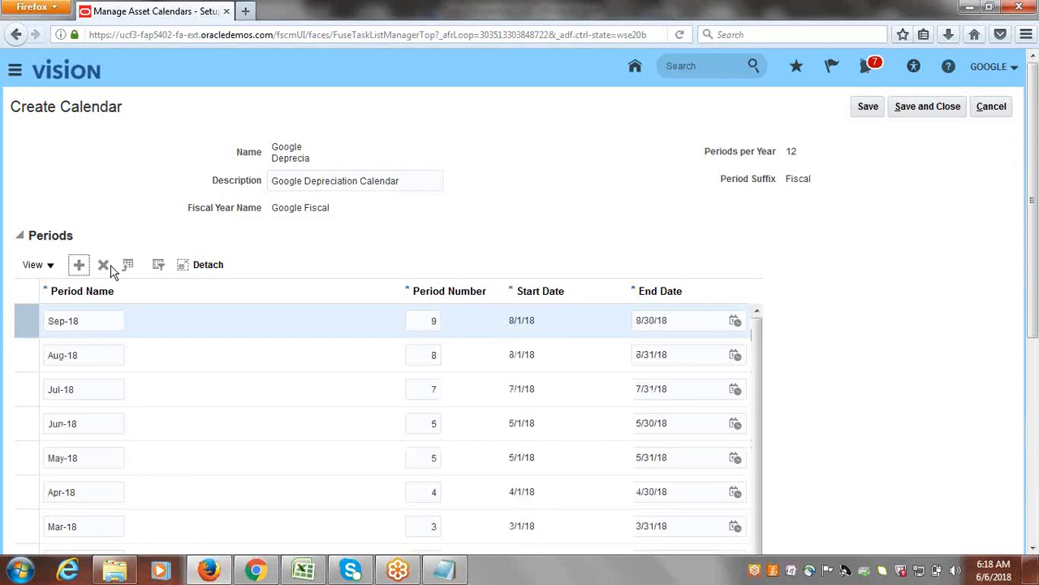
left_click(80, 269)
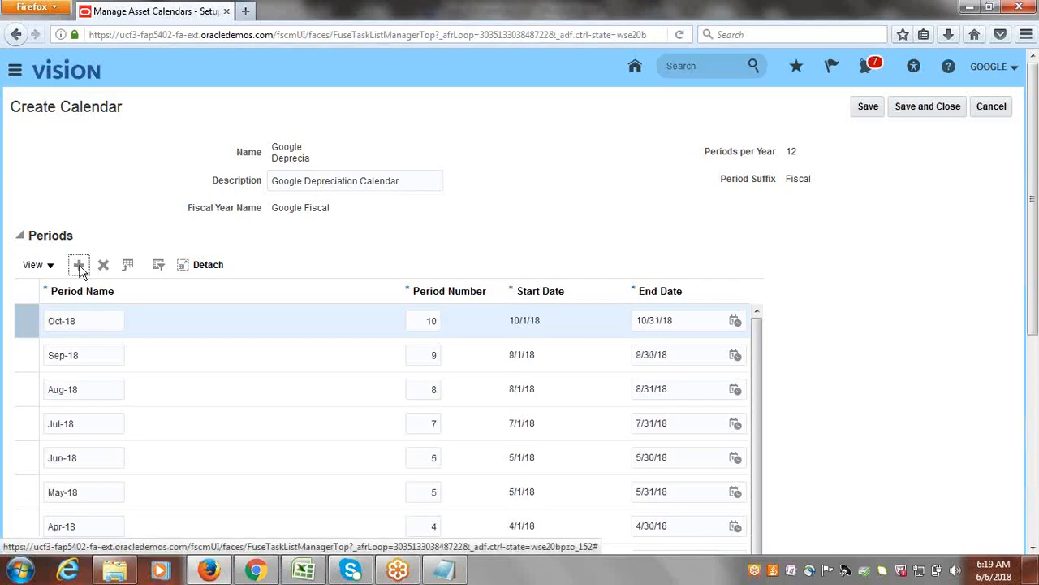
left_click(78, 266)
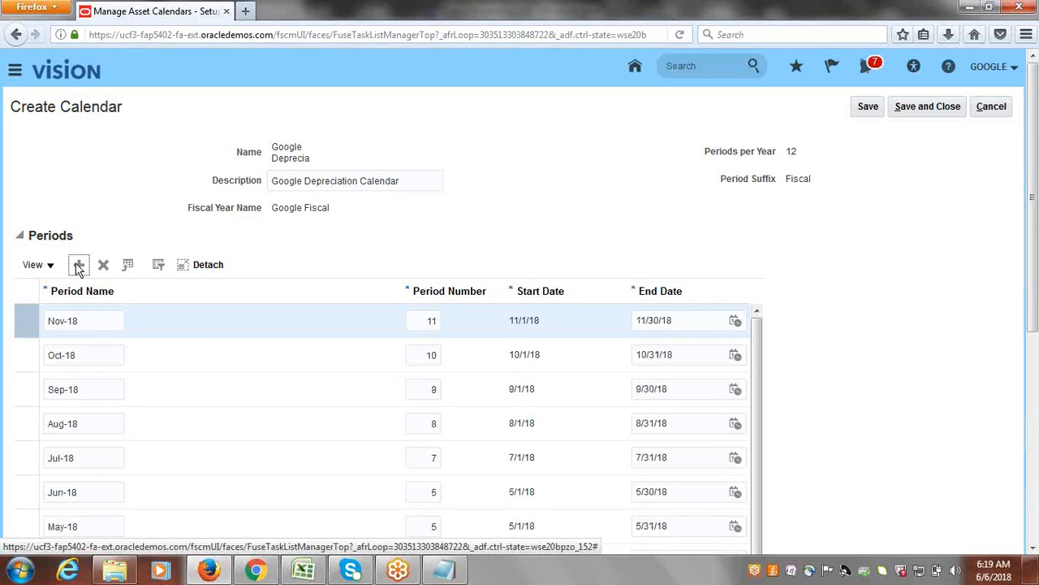
left_click(79, 266)
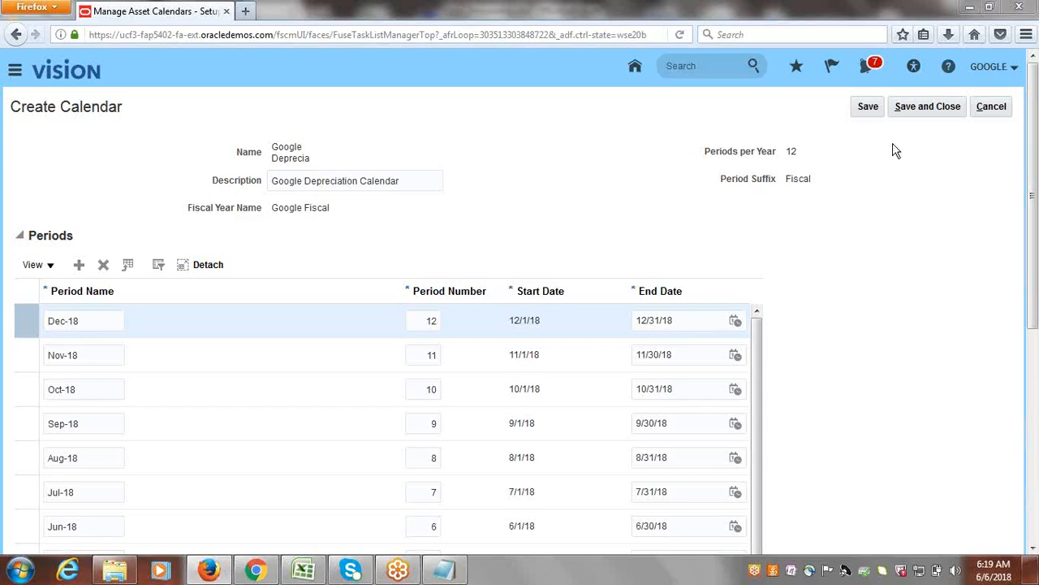
left_click(922, 107)
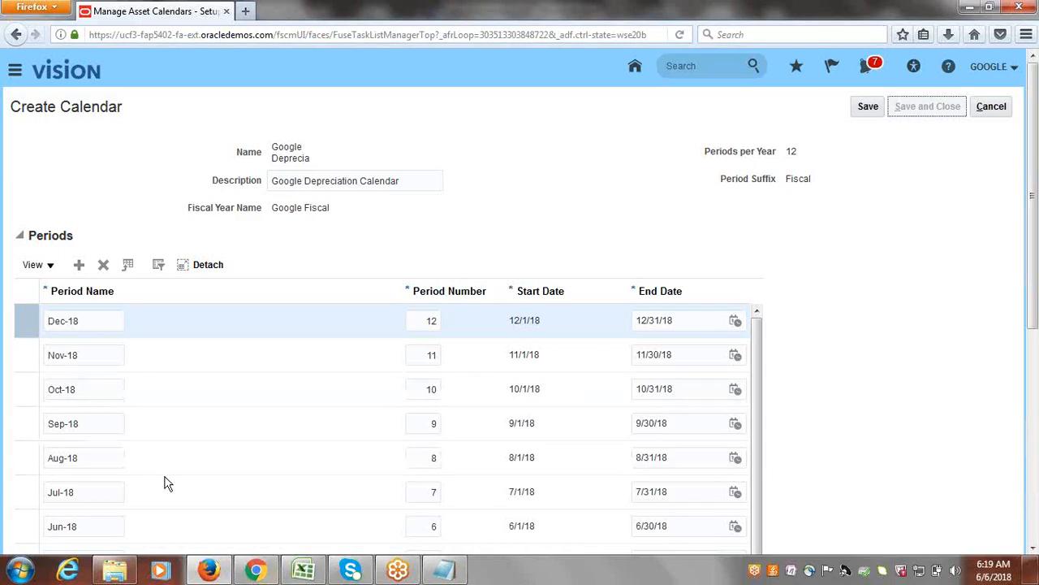
Switch to the Excel setup checklist, mark Create Asset Calendar/Depreciation Calendar as Done in B15, and save the workbook.
left_click(304, 571)
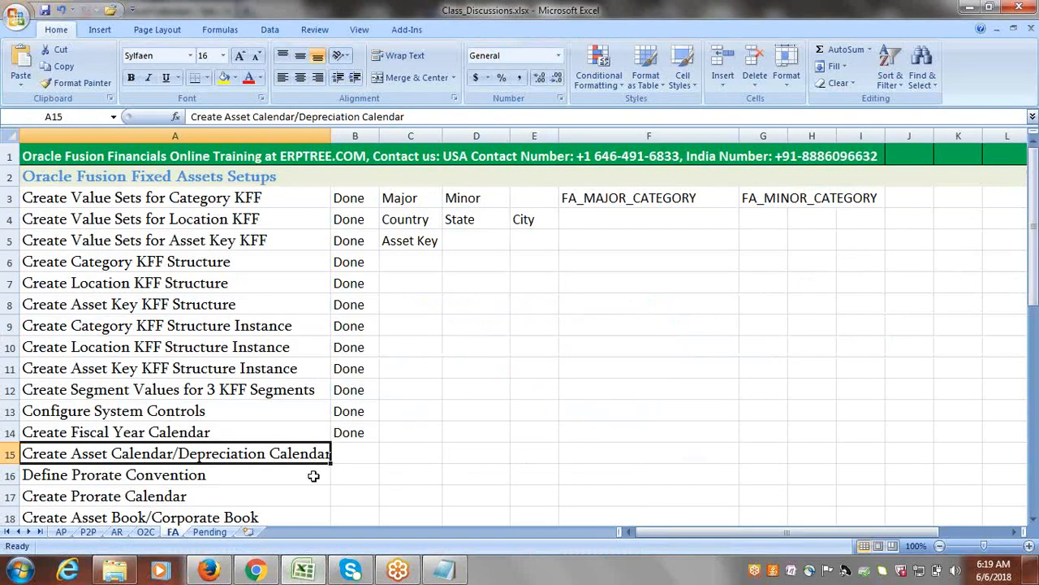
key("Tab")
type("done")
key("Tab")
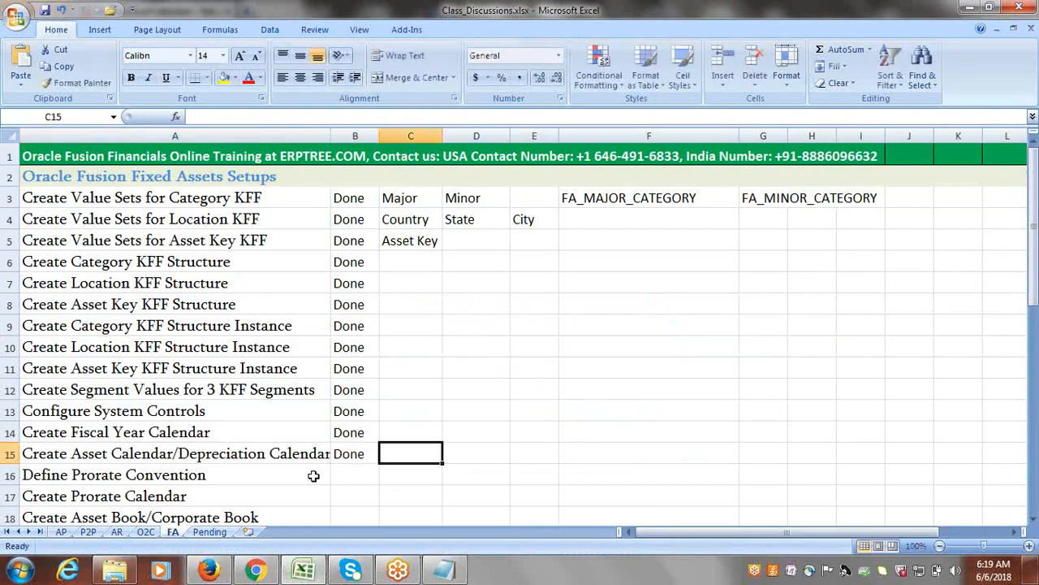
key("ctrl+s")
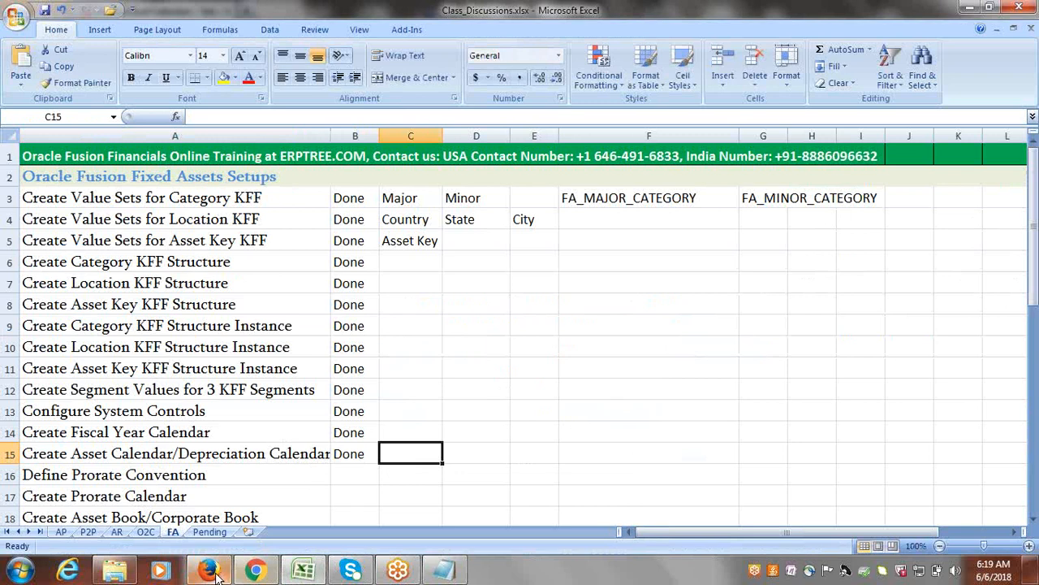
Return to Firefox, finish the Manage Asset Calendars task, and open the Manage Prorate Conventions task.
left_click(210, 571)
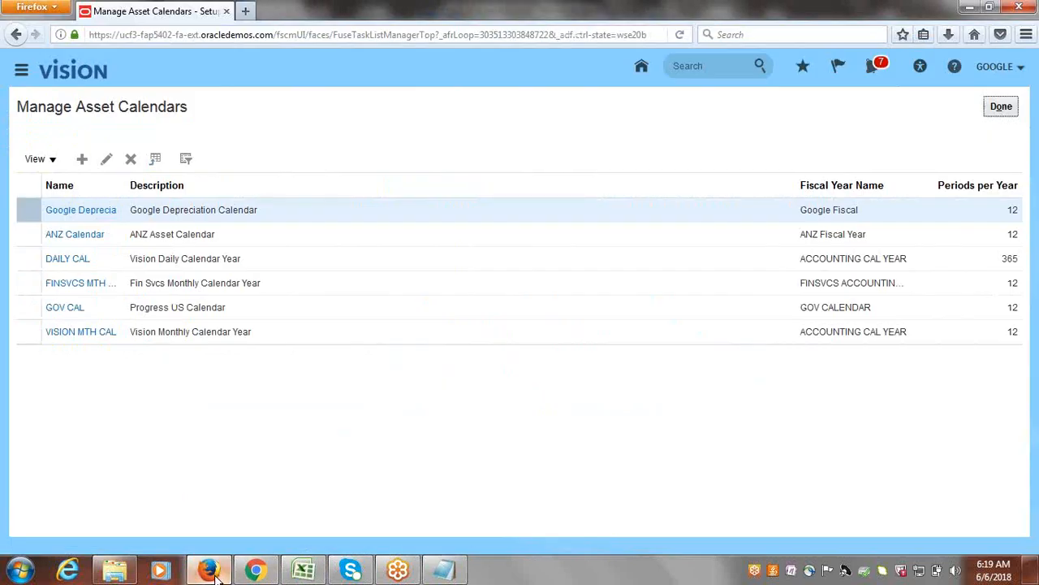
left_click(1001, 107)
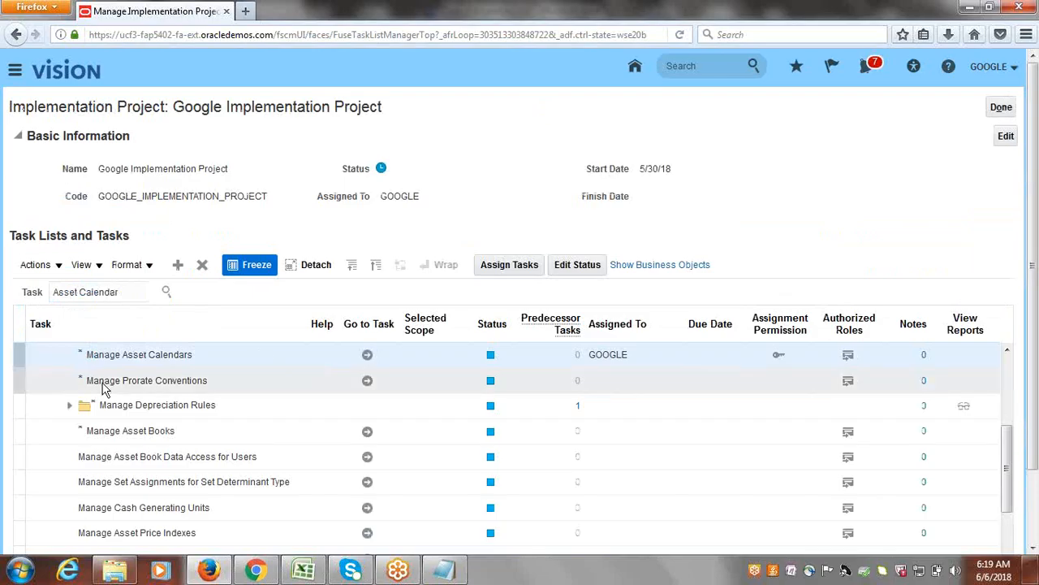
left_click(366, 382)
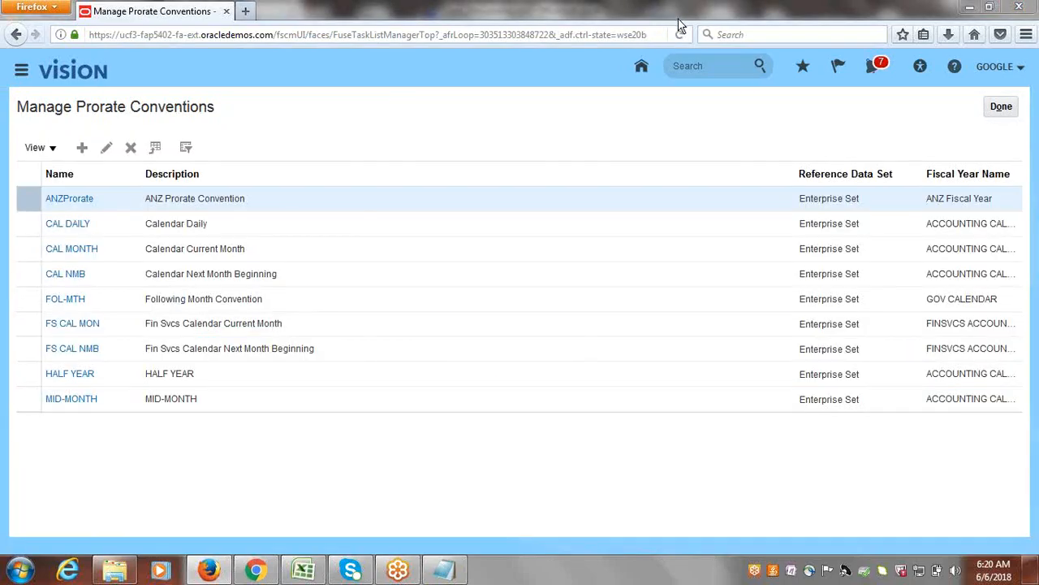
Start a new prorate convention and name it Google FM.
left_click(82, 147)
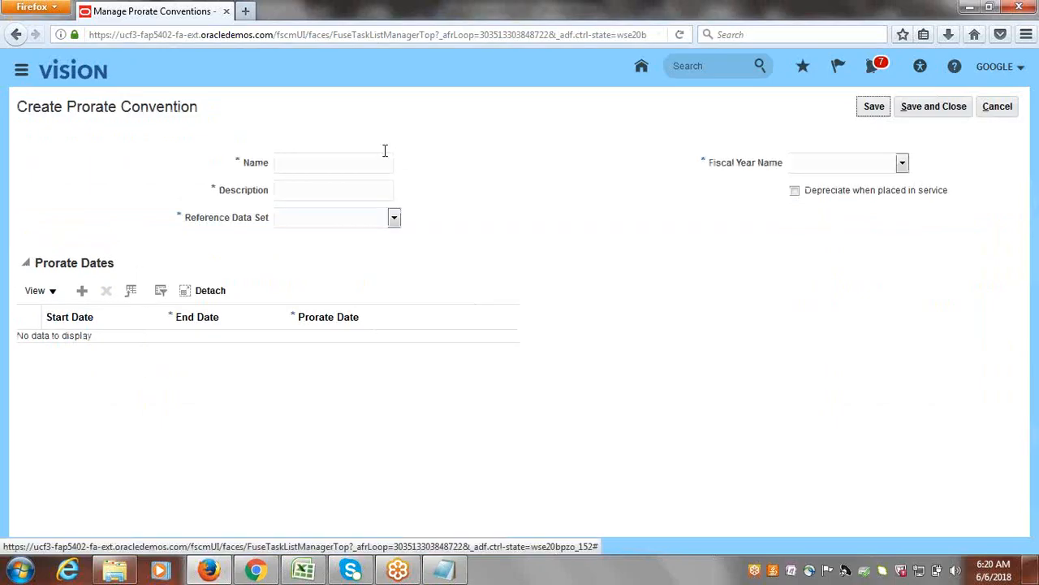
left_click(385, 155)
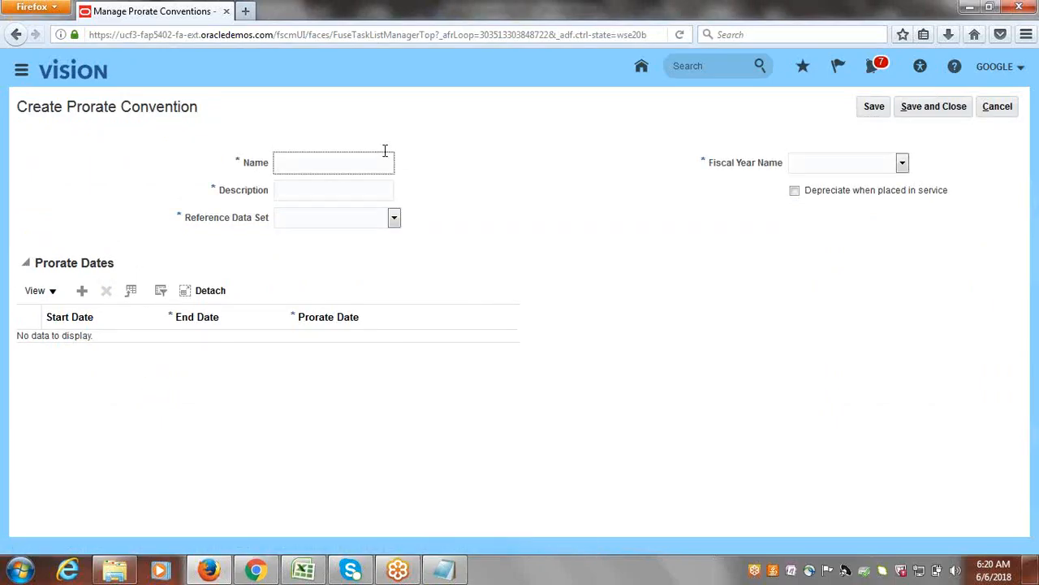
type("G")
type("oogle #")
type("ul")
key("BackSpace")
key("BackSpace")
key("BackSpace")
type("FM")
Enter Google Full Month as the prorate convention's description.
left_click(314, 190)
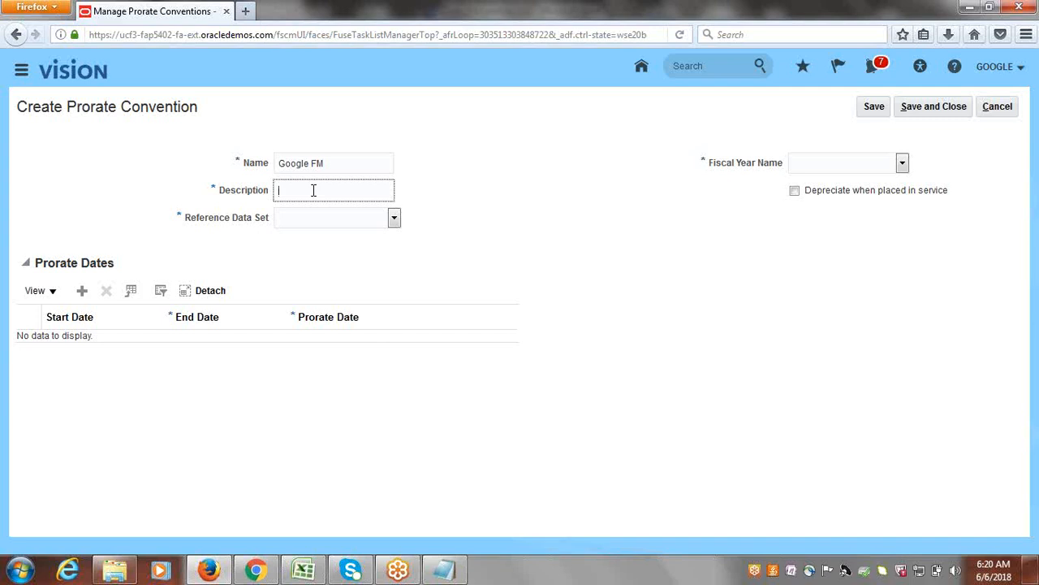
type("g")
key("BackSpace")
type("Google Full Month")
key("Tab")
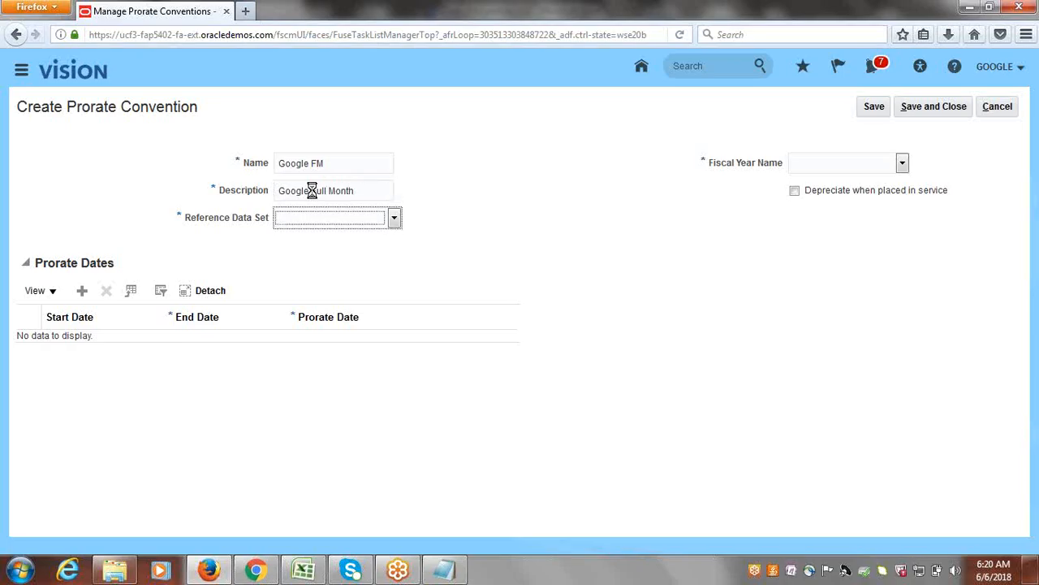
Set the prorate convention's reference data set to Common Set.
left_click(394, 219)
type("ca")
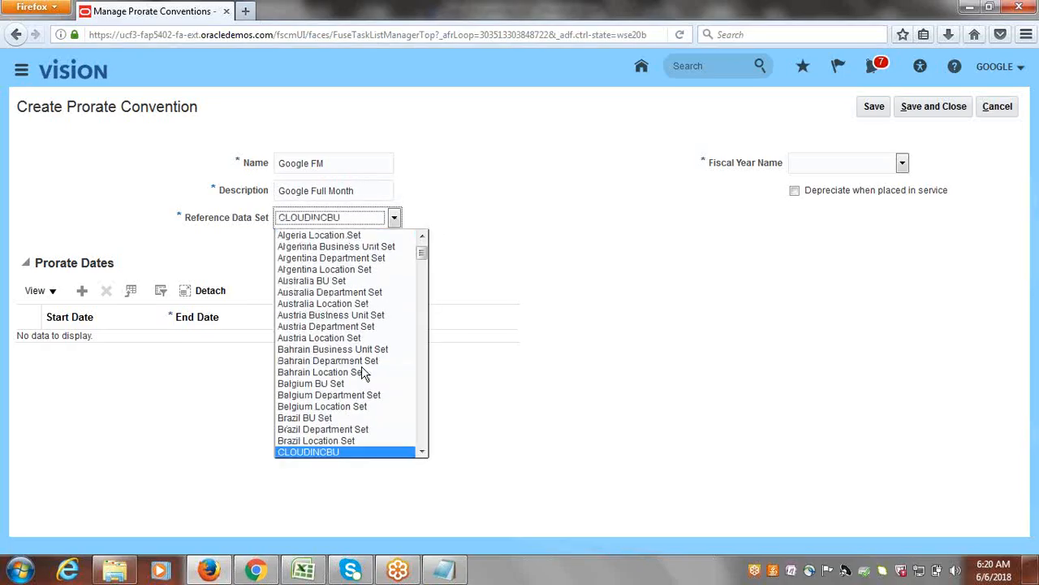
key("Down")
key("Down")
key("Down")
key("Down")
key("Down")
key("Down")
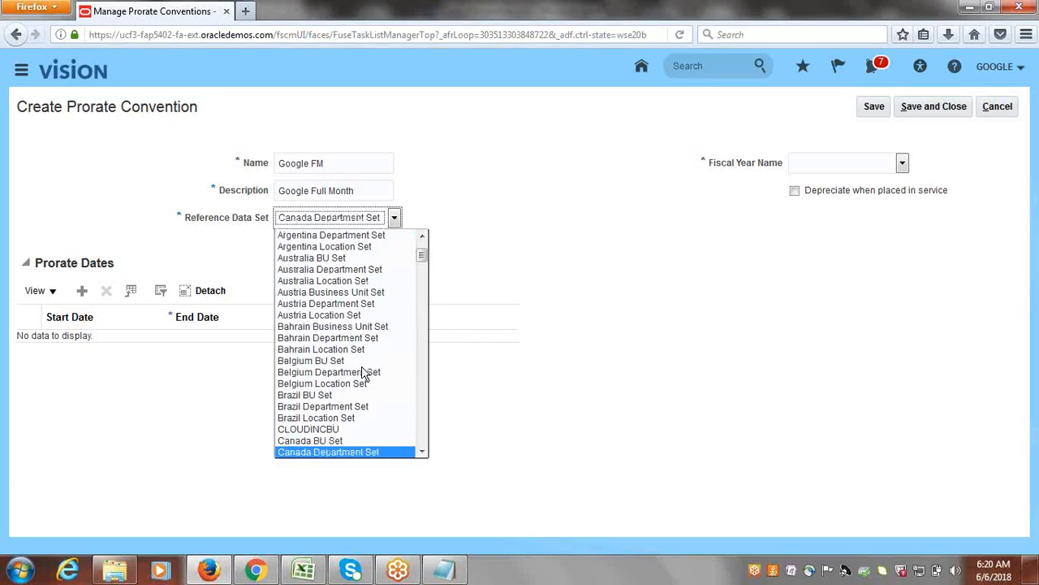
key("Down")
key("Down")
key("Down")
key("Down")
key("Down")
key("Down")
key("Down")
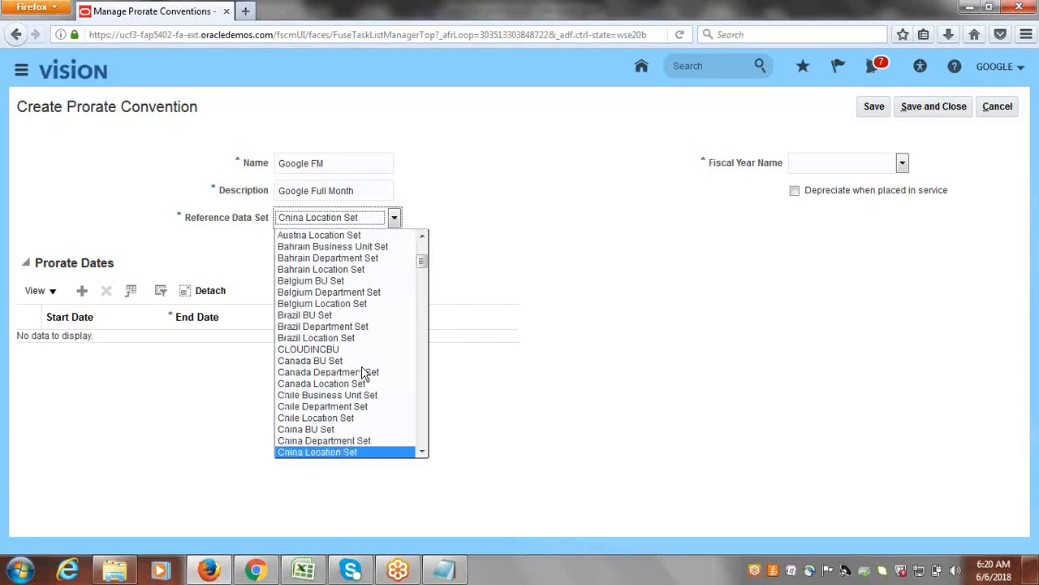
key("Down")
key("Down")
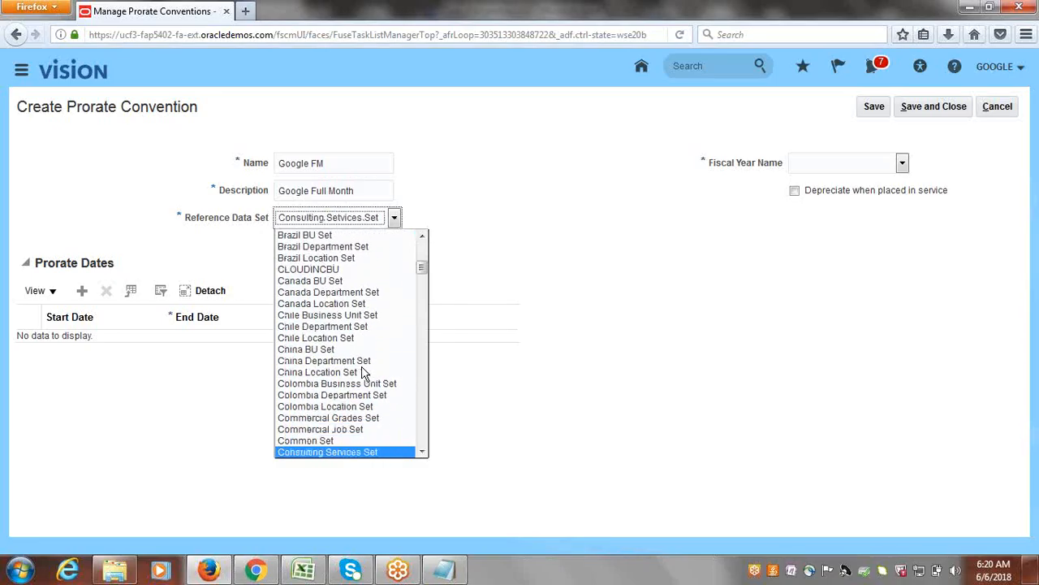
left_click(332, 441)
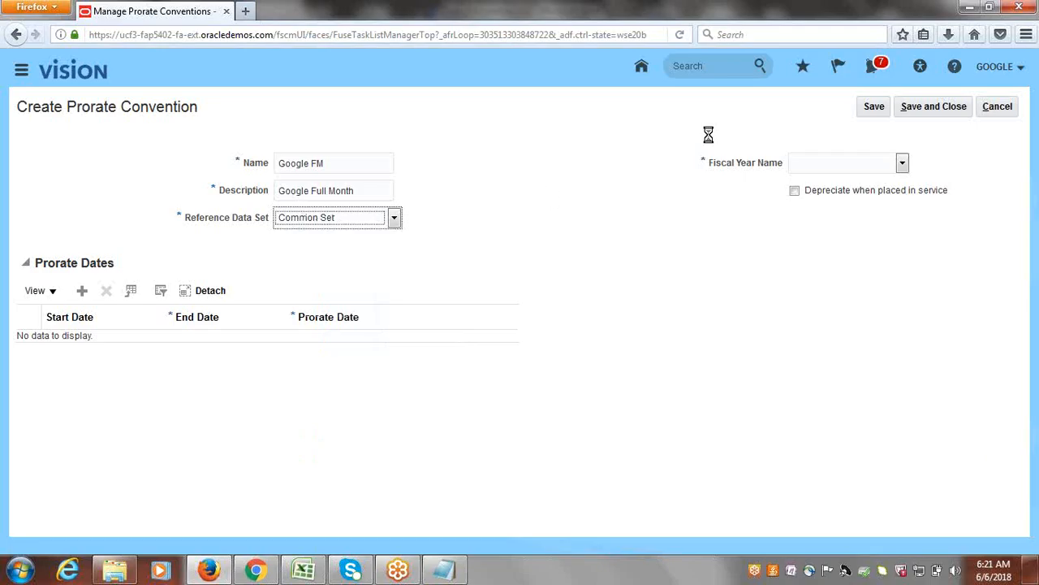
Set the fiscal year name to Google Fiscal and add the first prorate date row with end date 1/31/16.
left_click(903, 163)
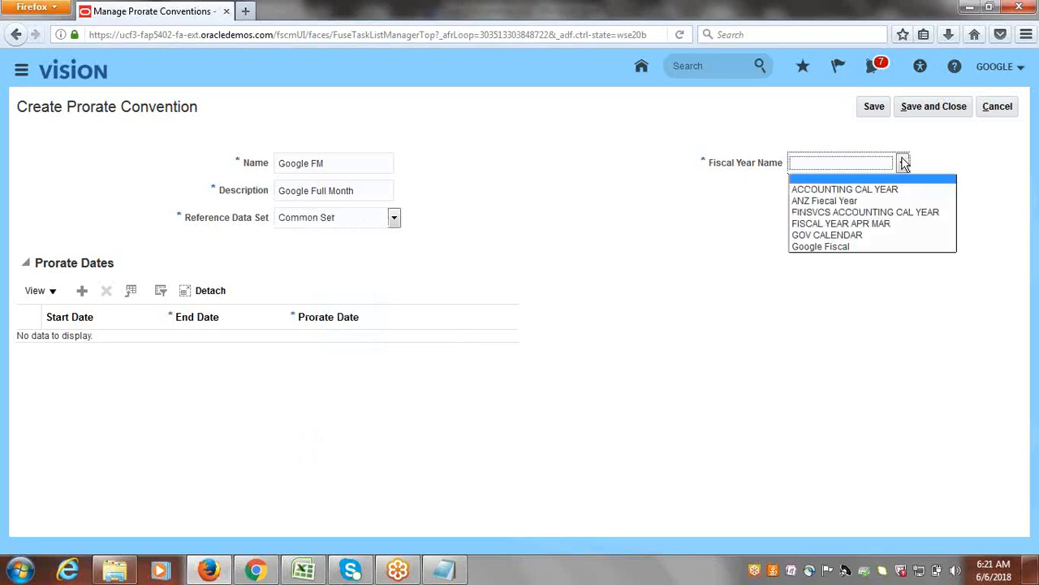
left_click(848, 244)
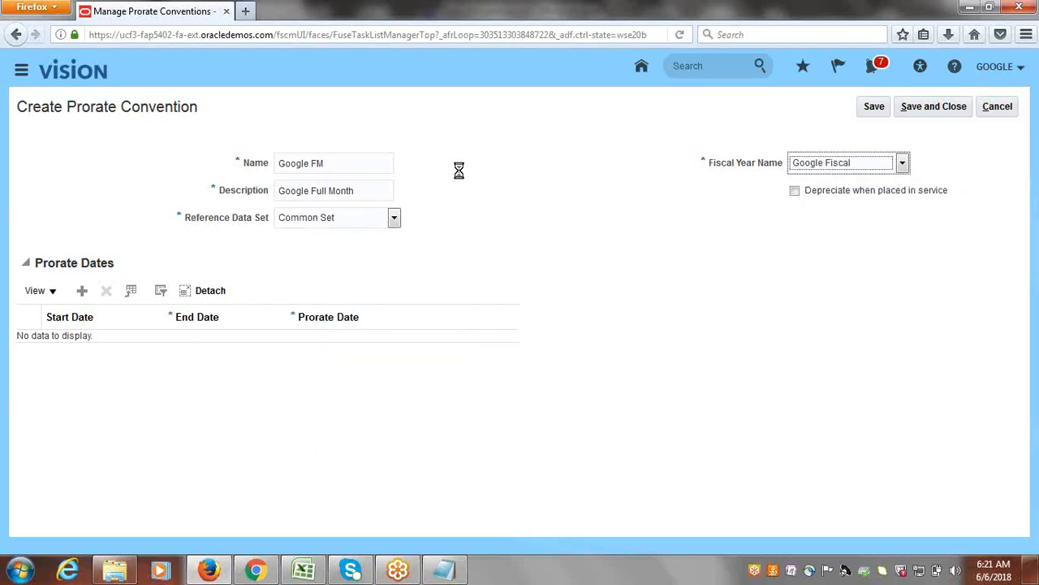
left_click(81, 294)
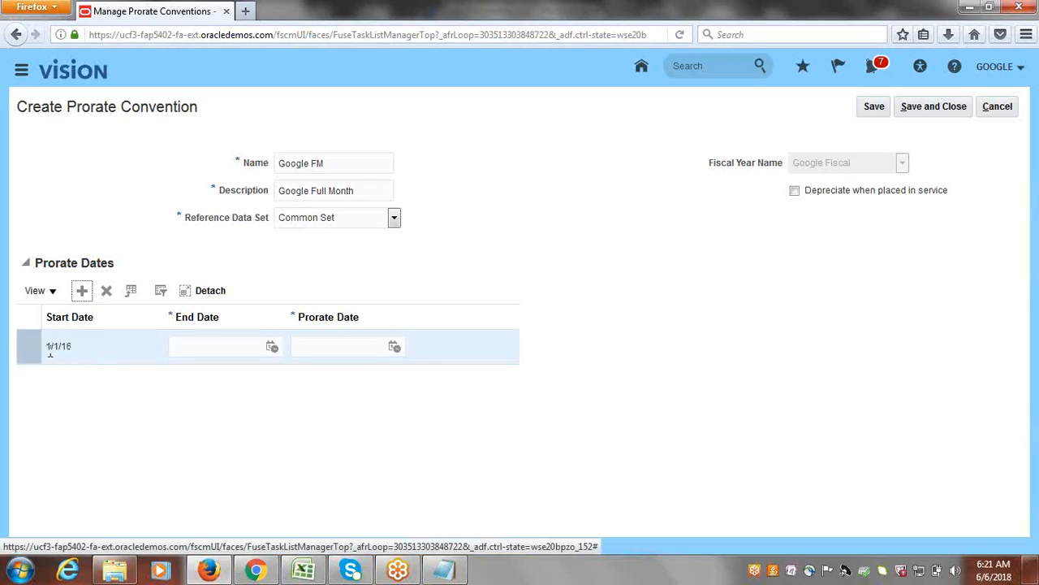
left_click(216, 350)
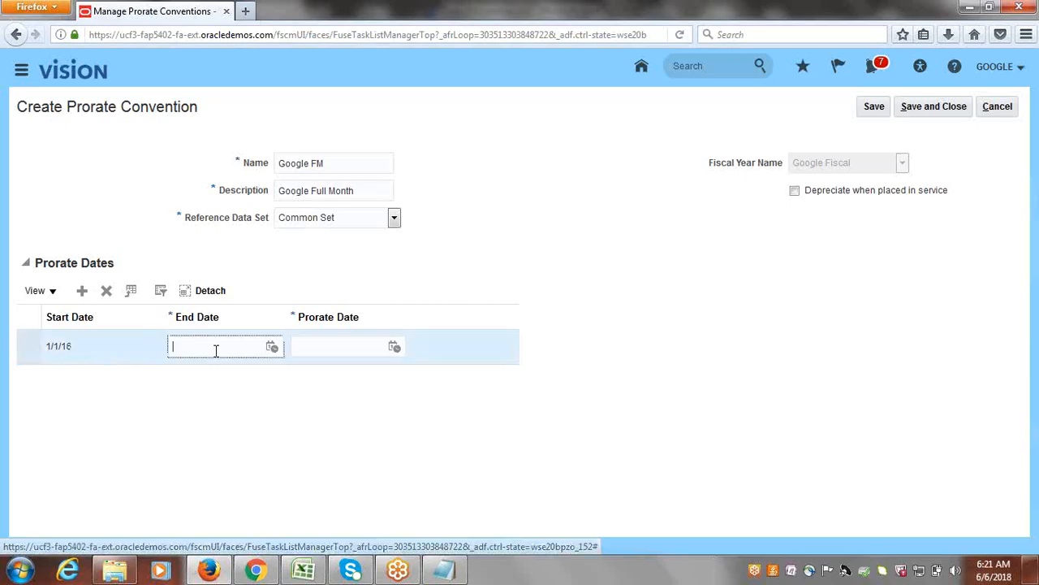
type("1/31/")
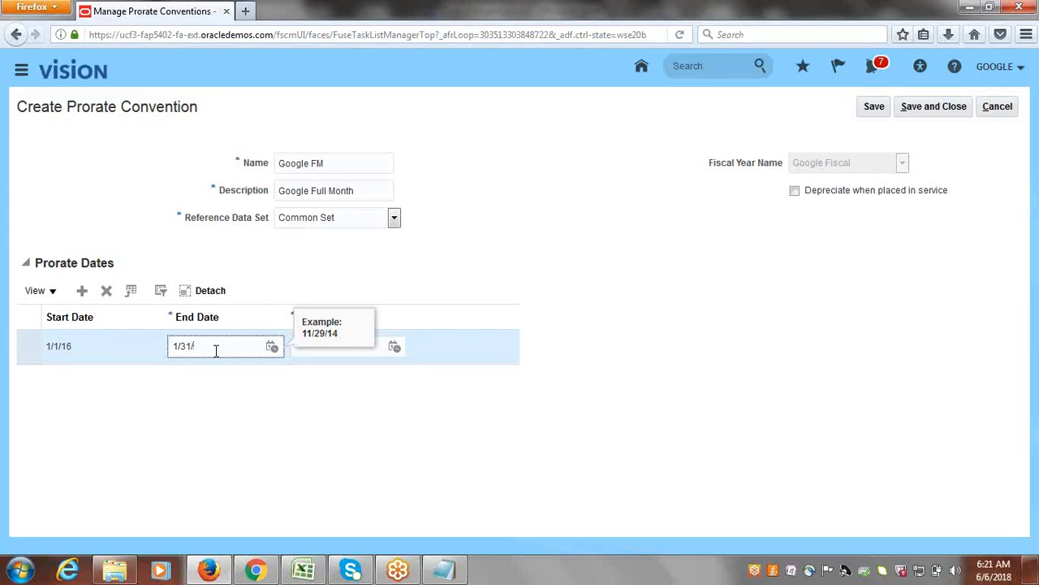
type("16")
key("Tab")
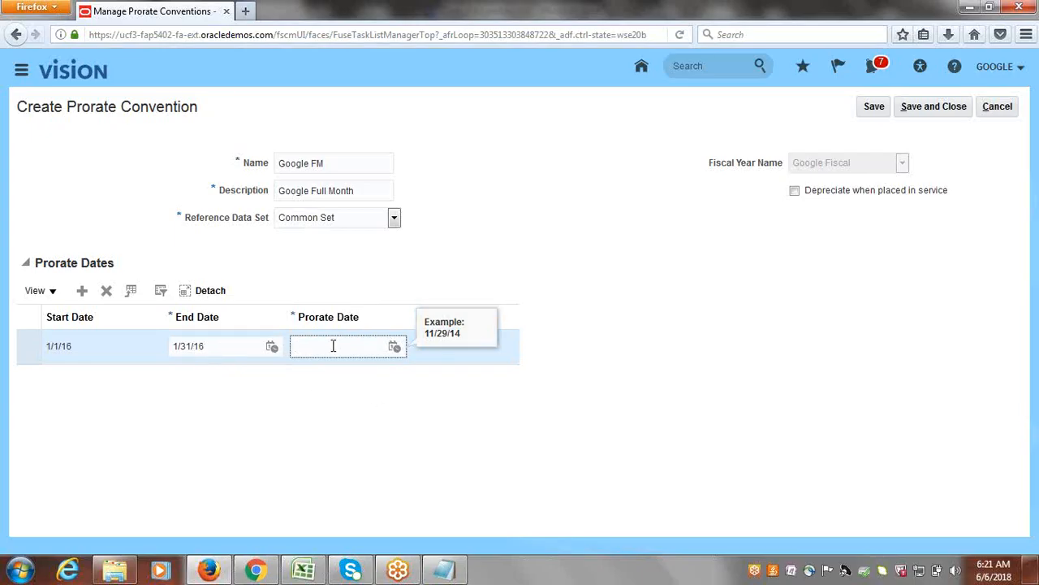
Set the first row's prorate date to 1/1/16 and save the prorate convention.
type("1/1/16")
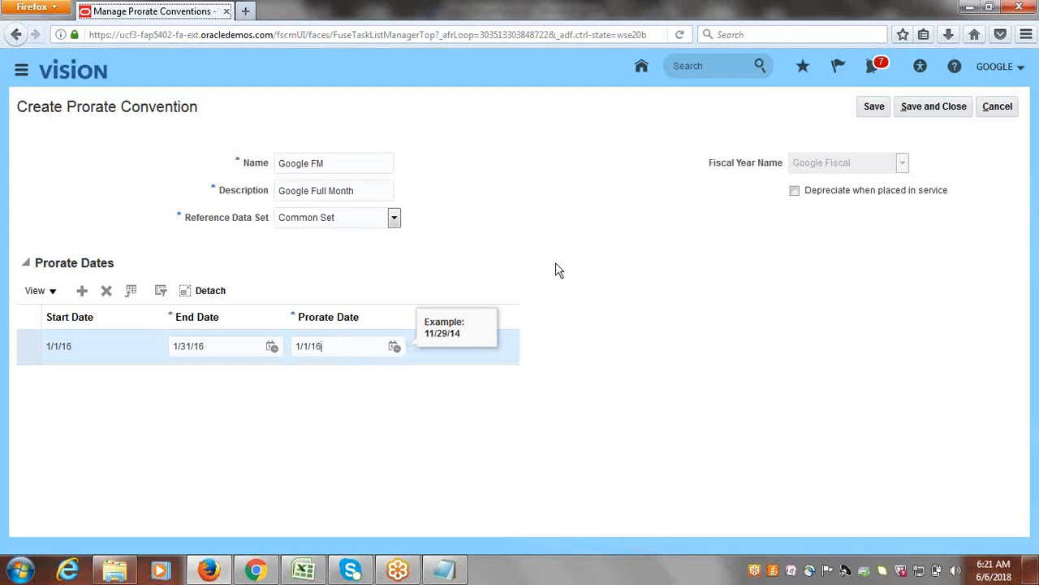
left_click(870, 109)
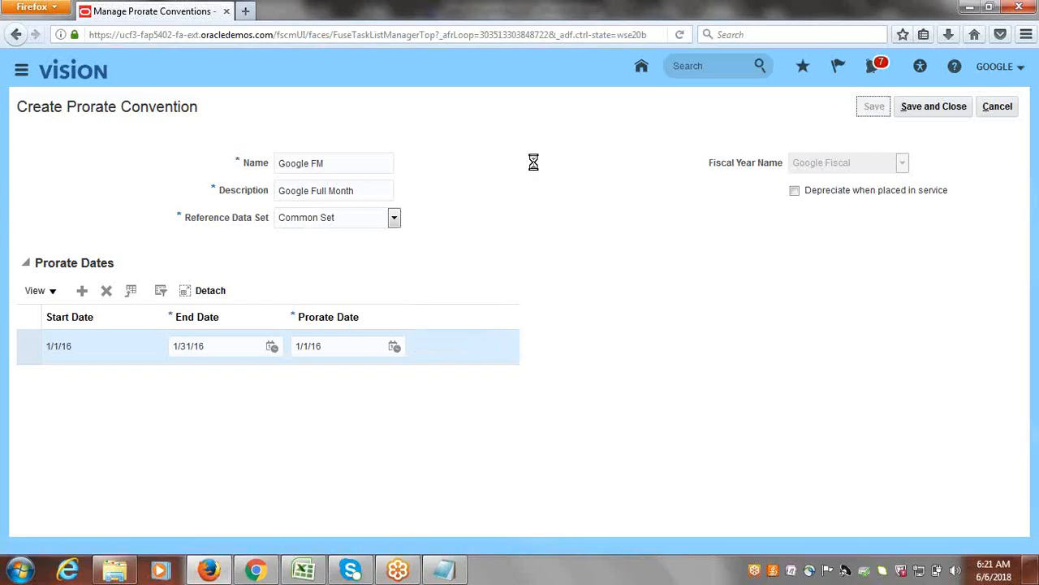
Add monthly prorate date rows for February through December 2016, keeping the default end and prorate dates.
left_click(81, 293)
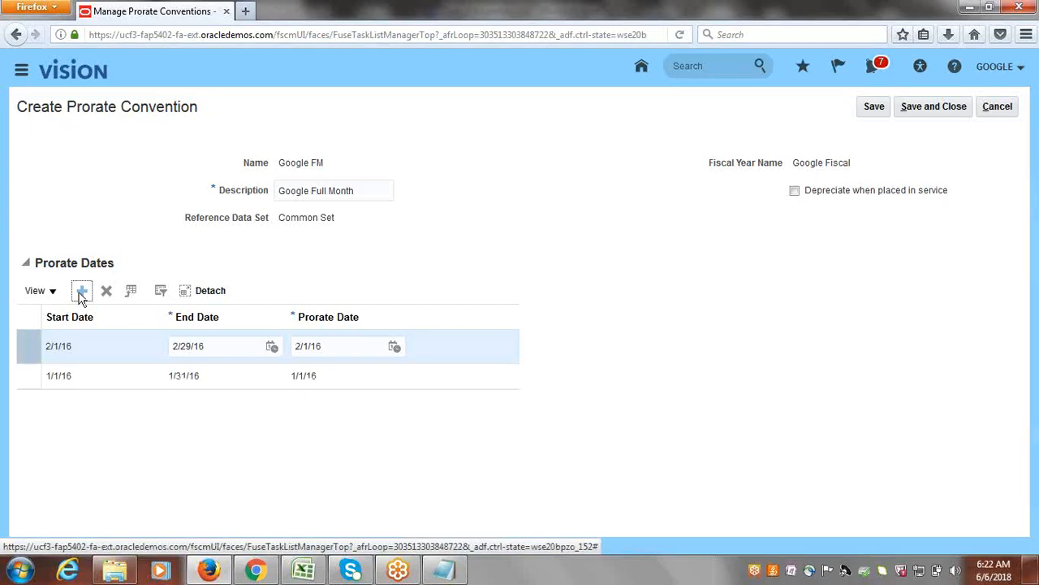
left_click(82, 294)
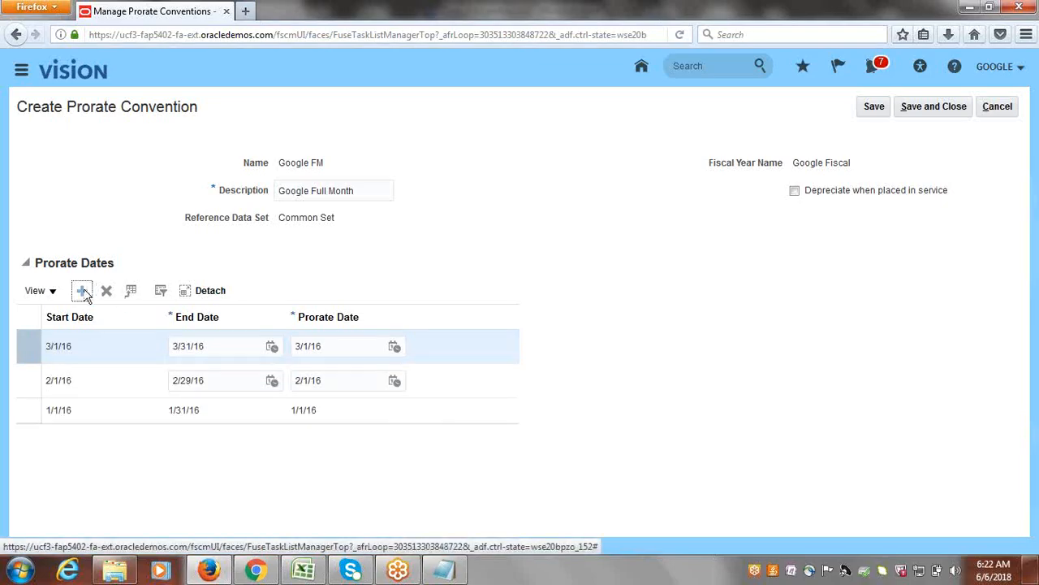
left_click(82, 291)
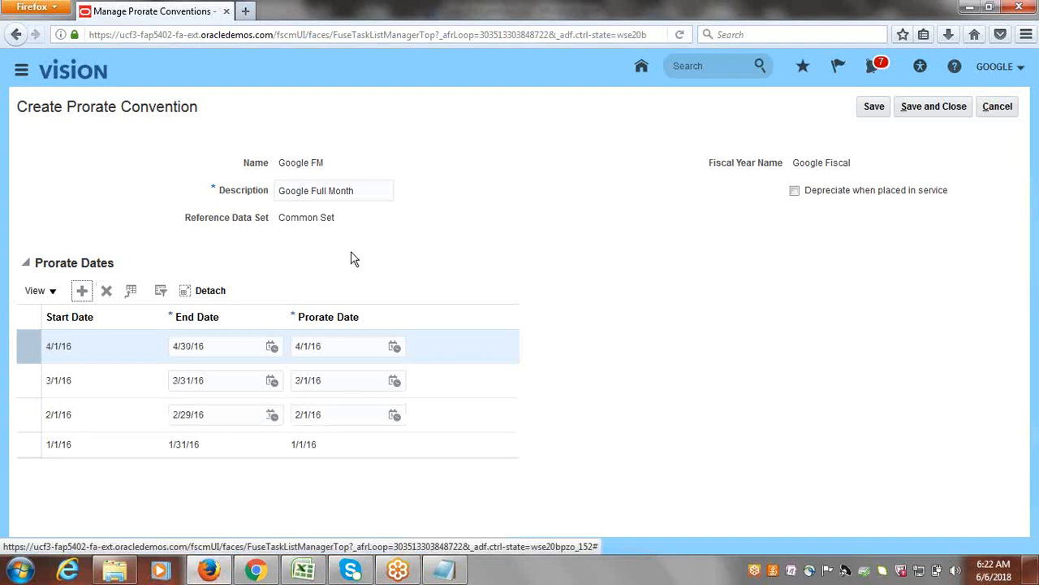
left_click(82, 294)
left_click(82, 294)
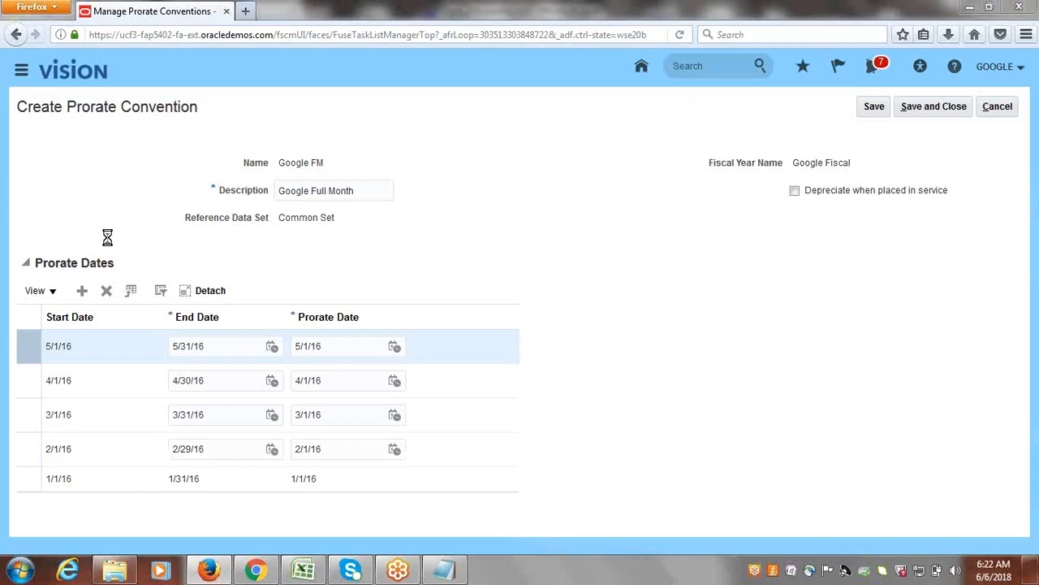
left_click(83, 291)
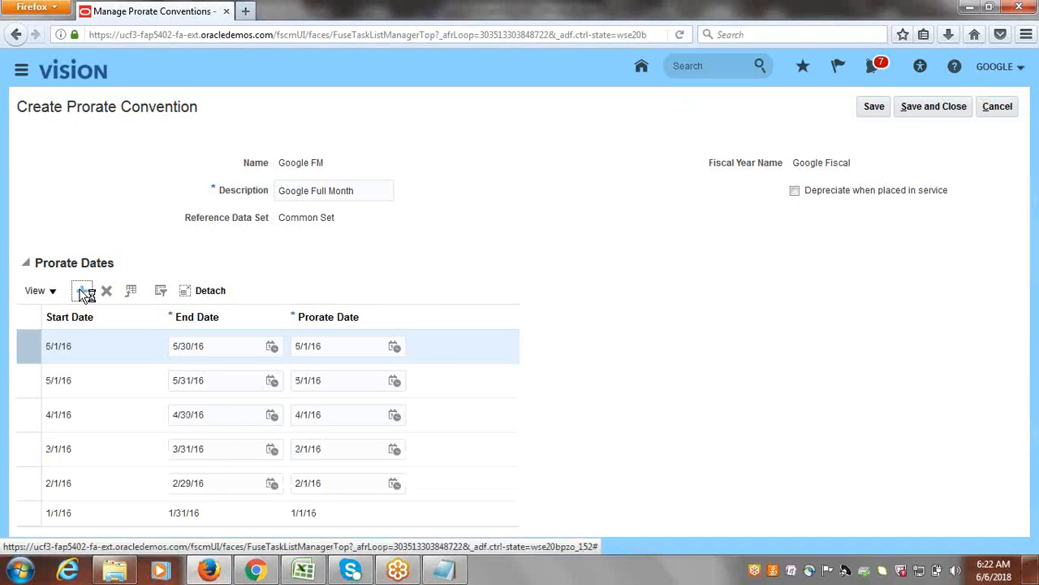
left_click(80, 294)
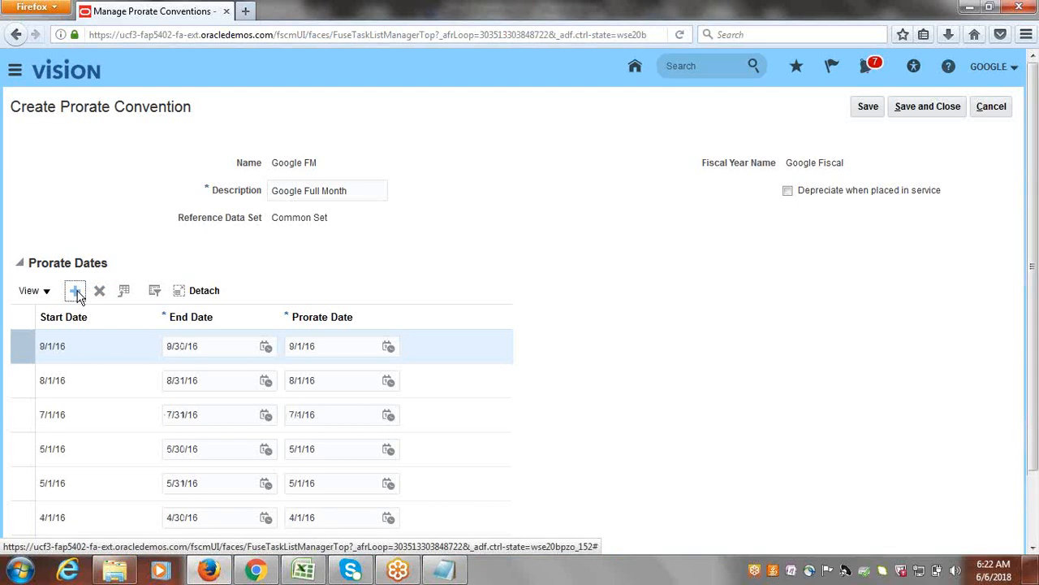
left_click(77, 292)
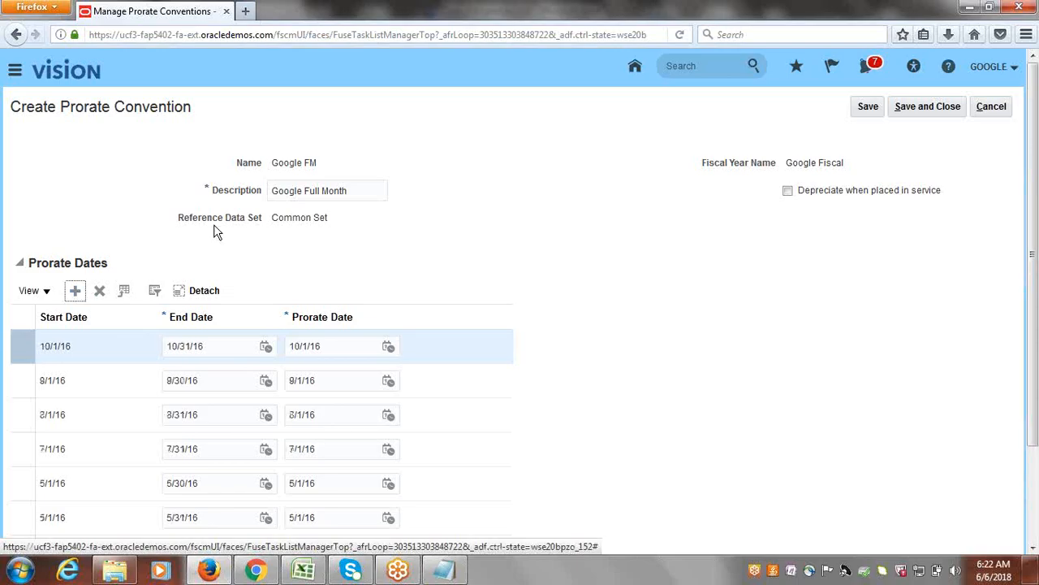
left_click(70, 284)
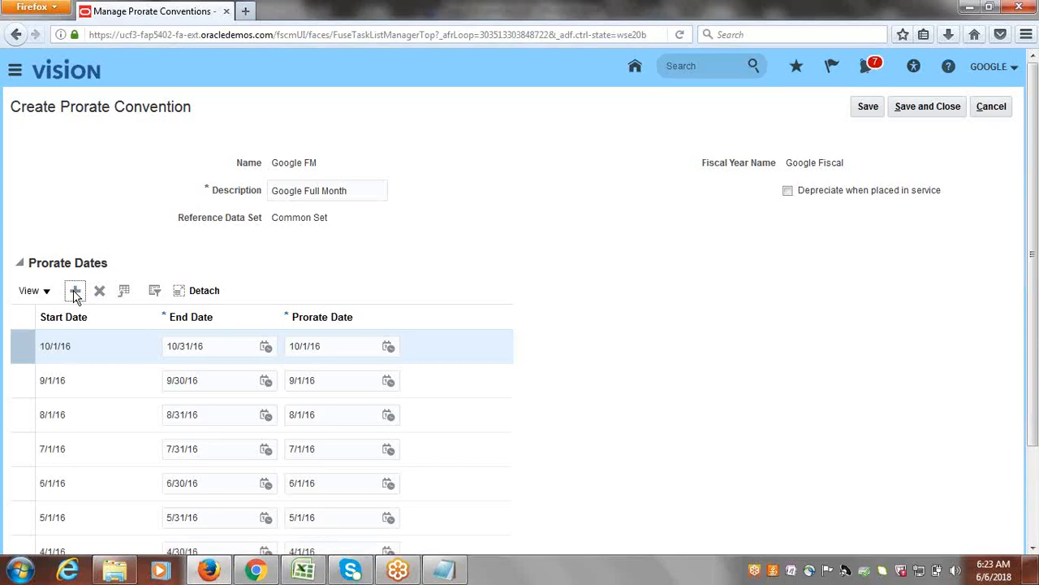
left_click(75, 293)
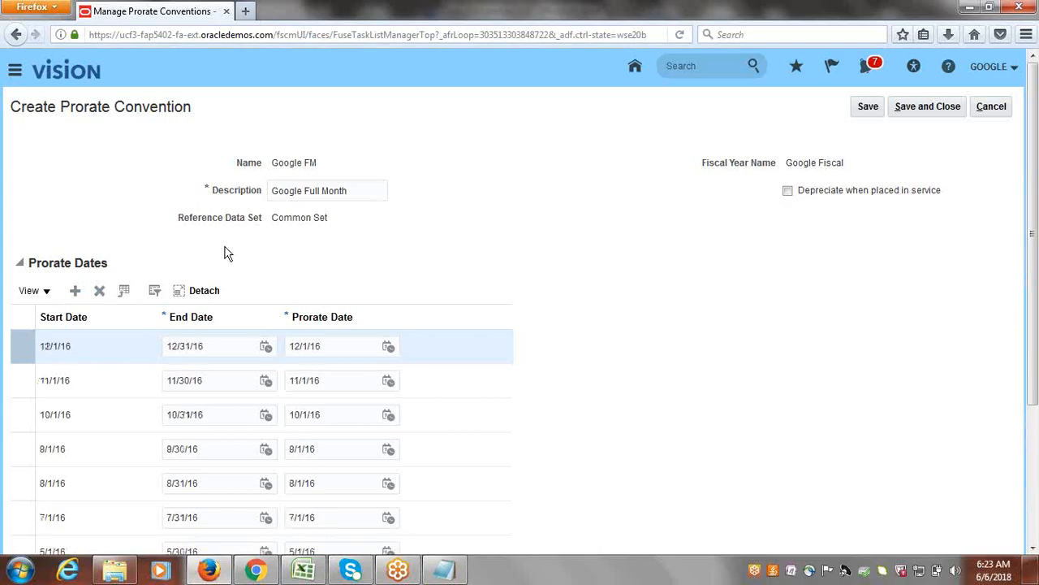
Add monthly prorate date rows for January through December 2017, keeping the default end and prorate dates.
left_click(76, 294)
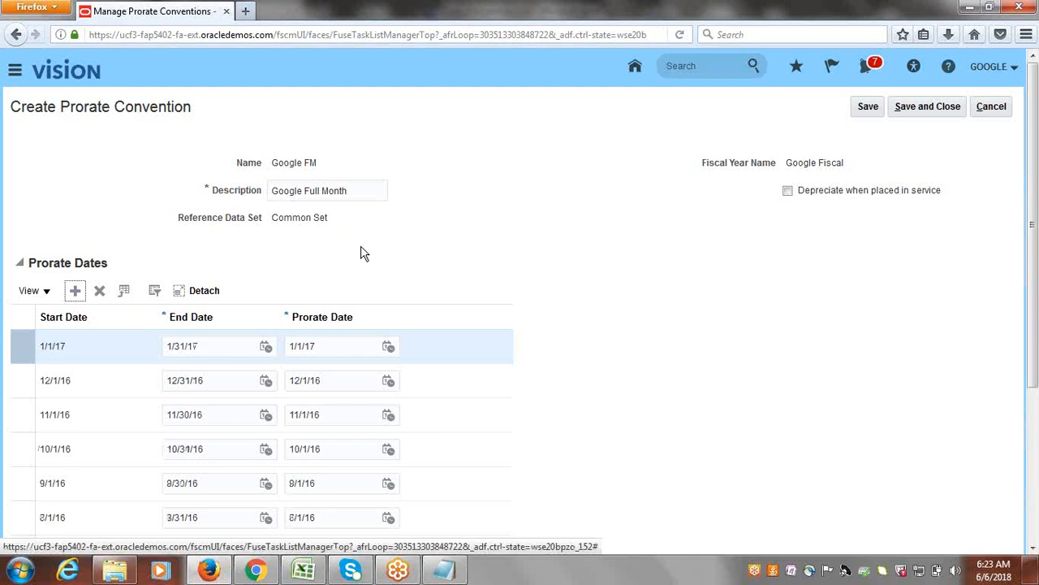
left_click(74, 294)
left_click(74, 294)
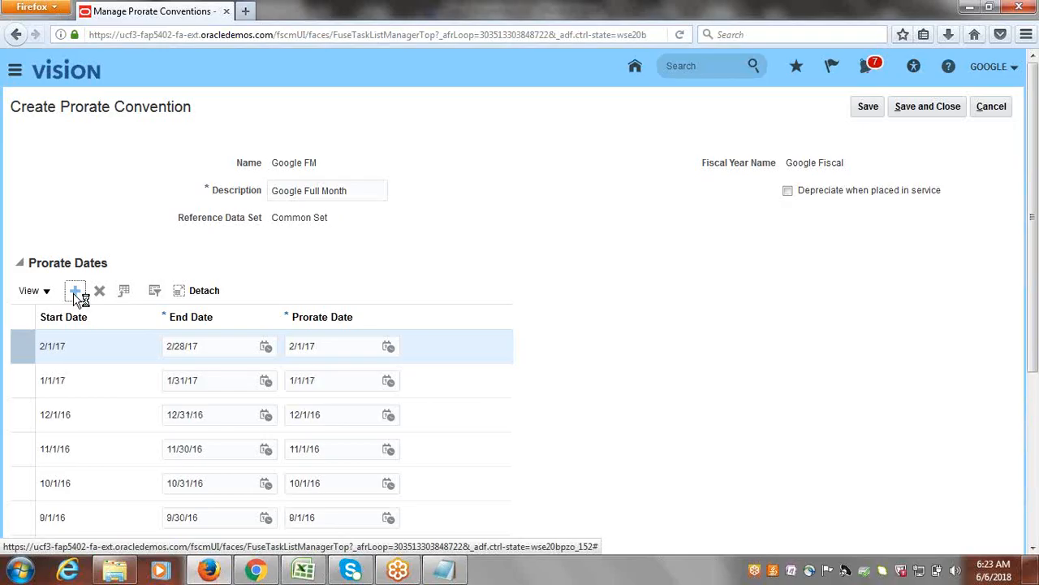
left_click(74, 294)
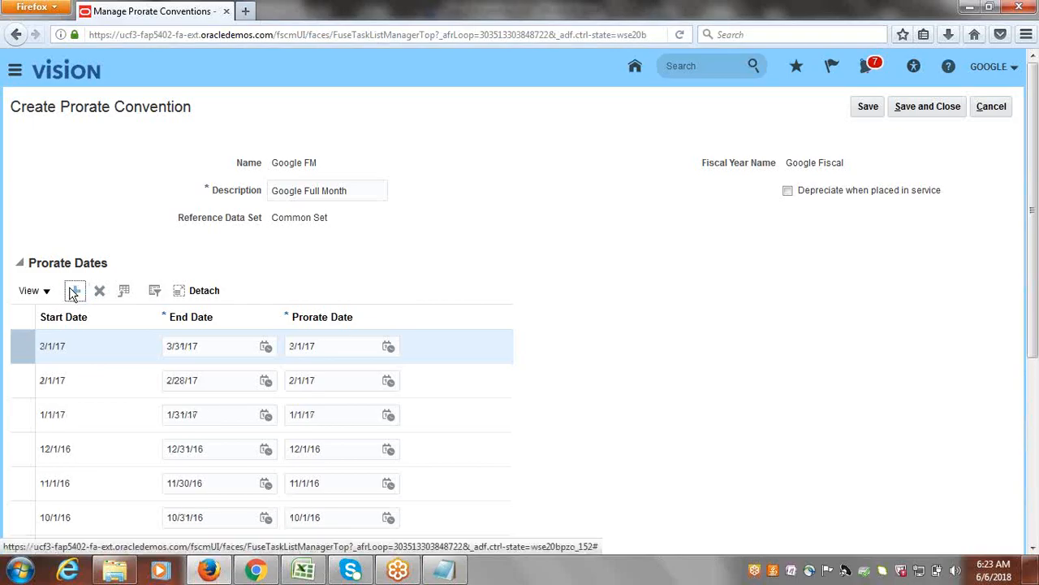
left_click(75, 294)
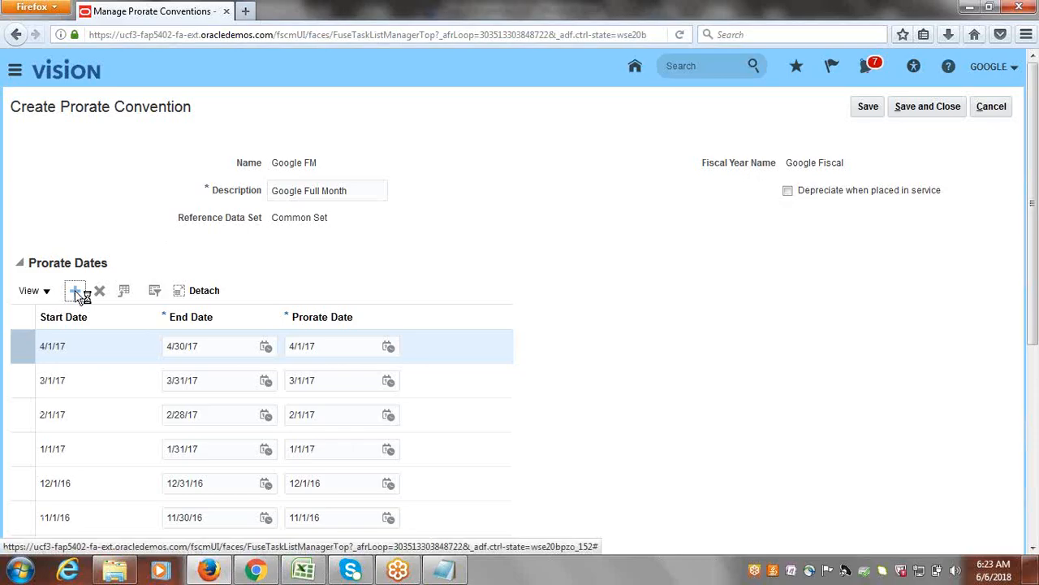
left_click(75, 290)
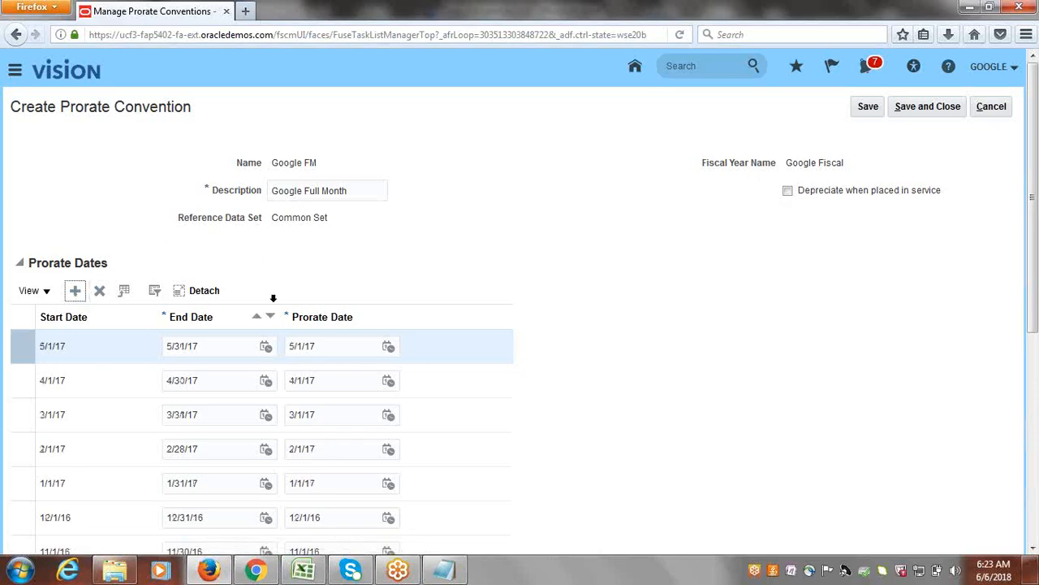
left_click(74, 291)
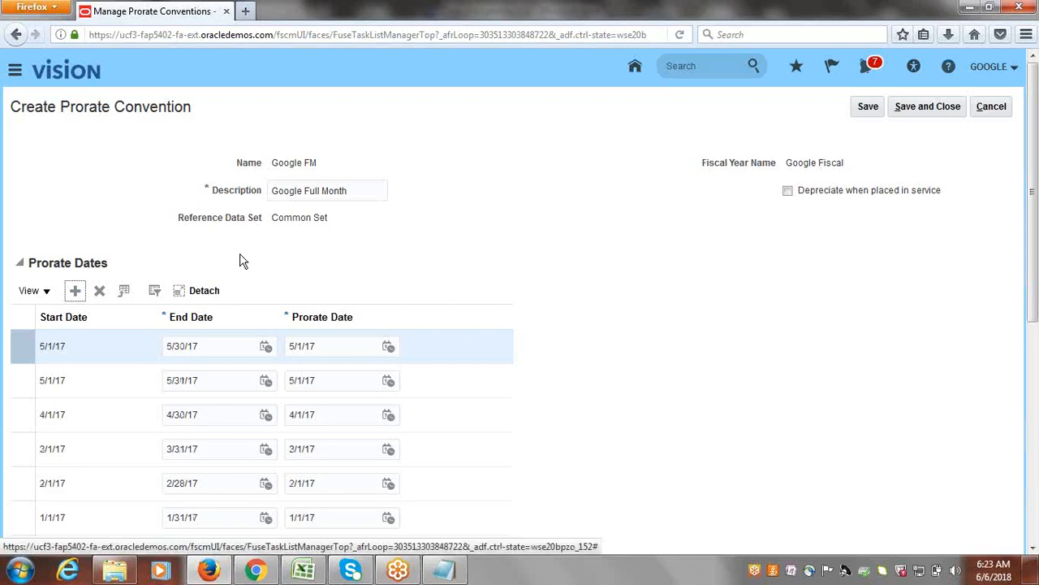
left_click(74, 292)
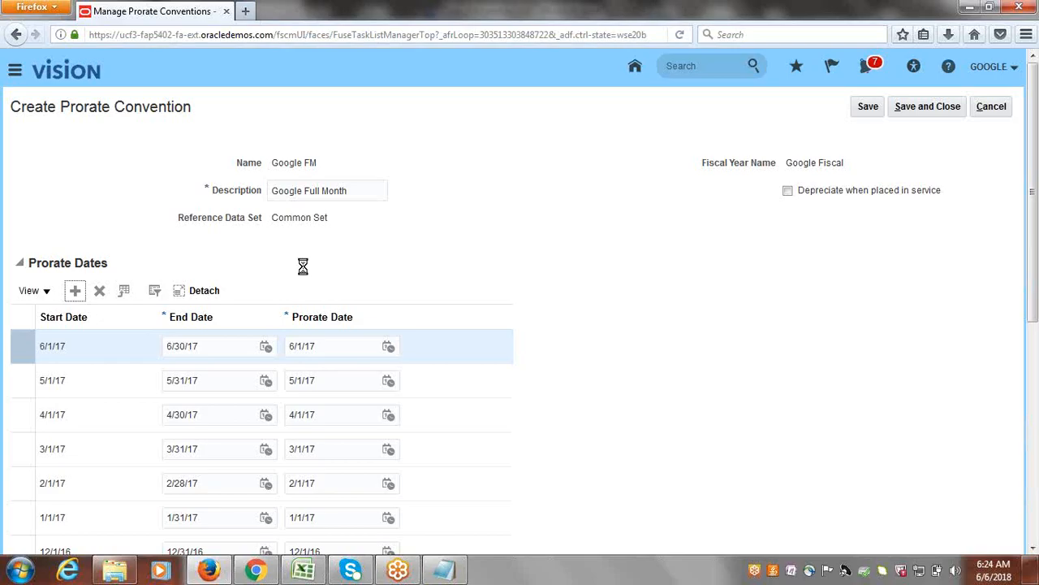
left_click(74, 295)
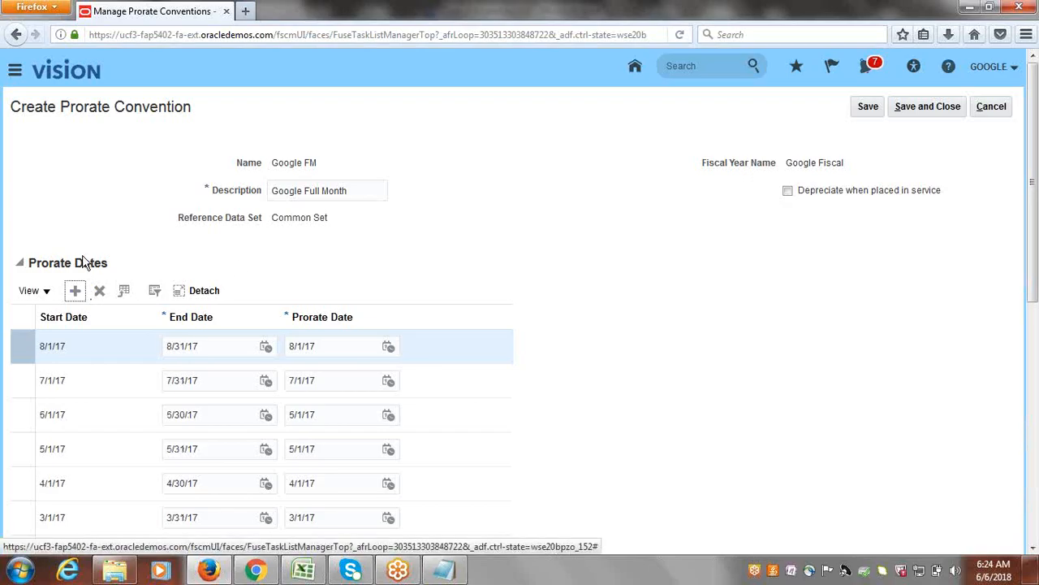
left_click(73, 290)
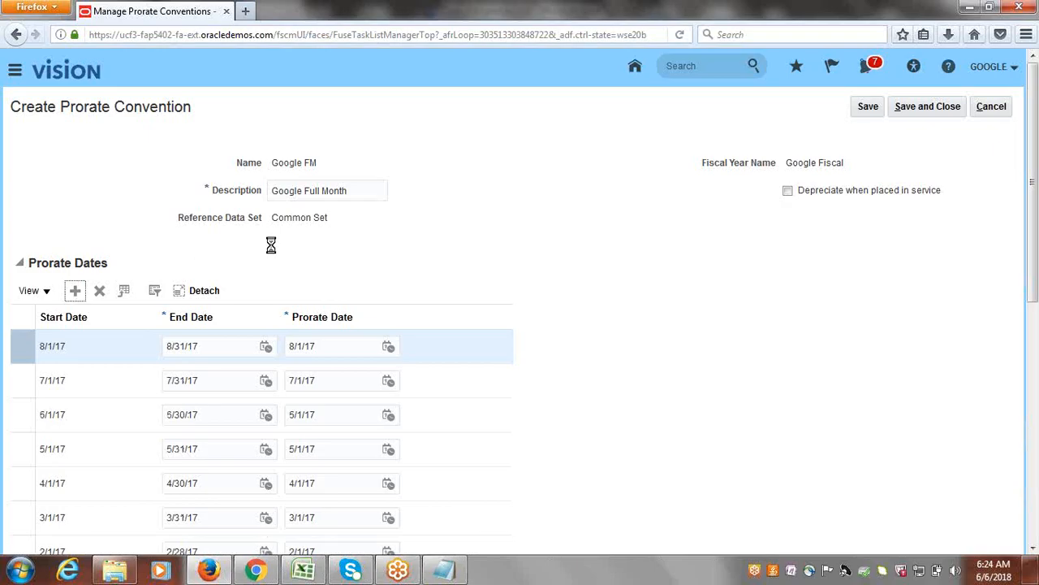
left_click(76, 291)
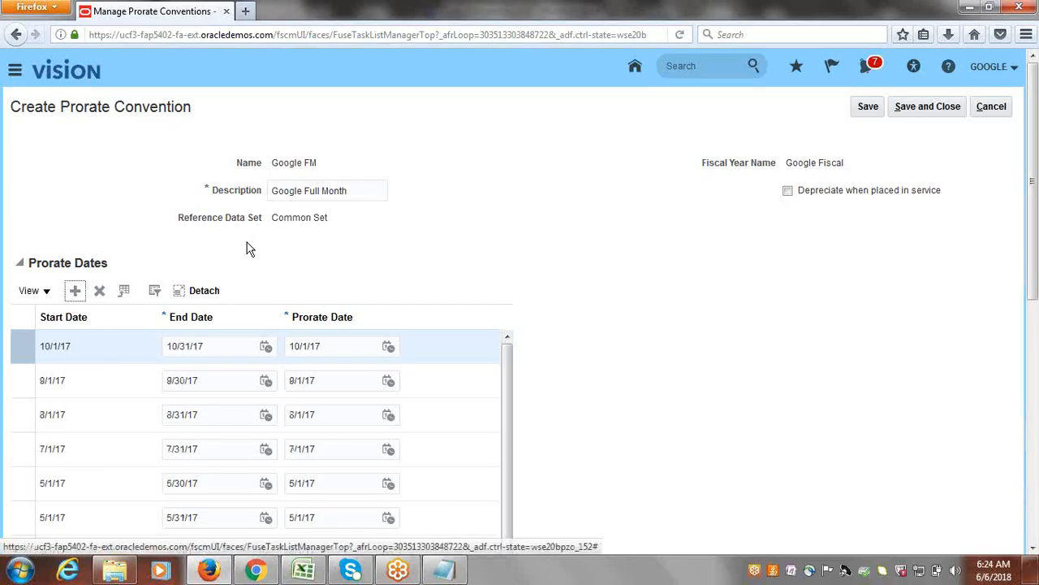
left_click(75, 294)
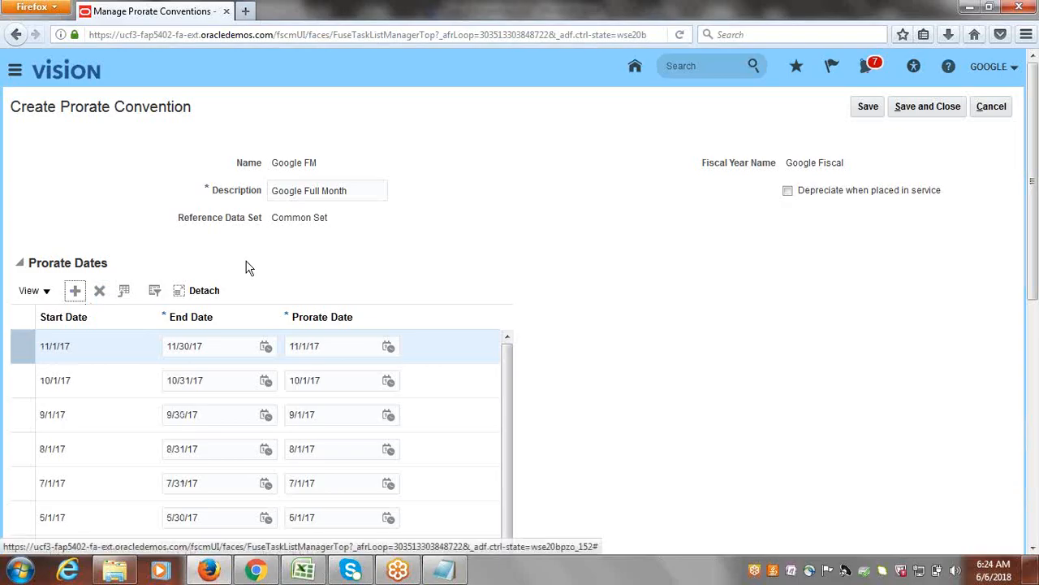
left_click(73, 292)
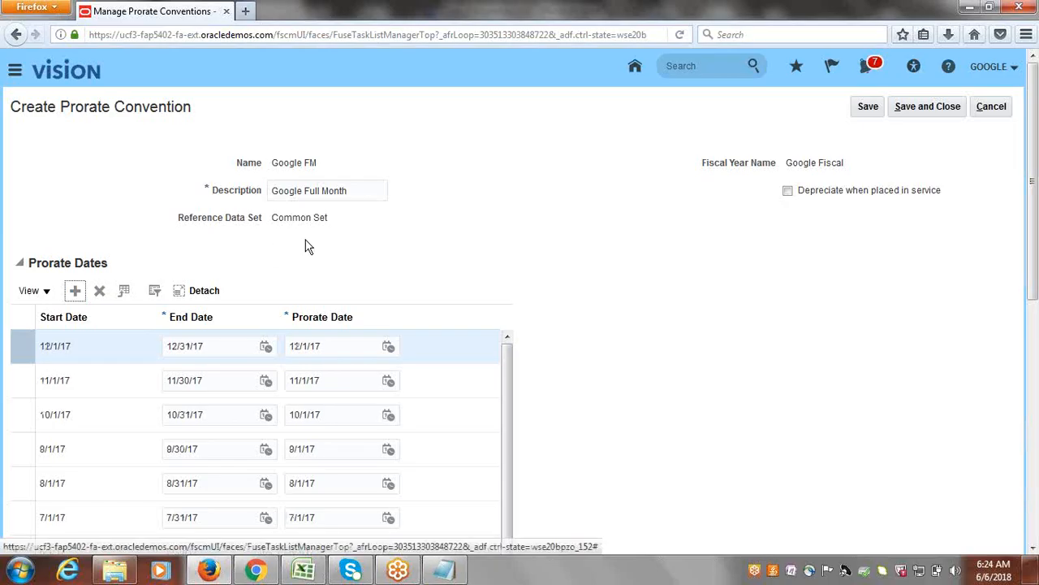
Add monthly prorate date rows for January through December 2018 with the default end and prorate dates, and save and close the prorate convention.
left_click(75, 292)
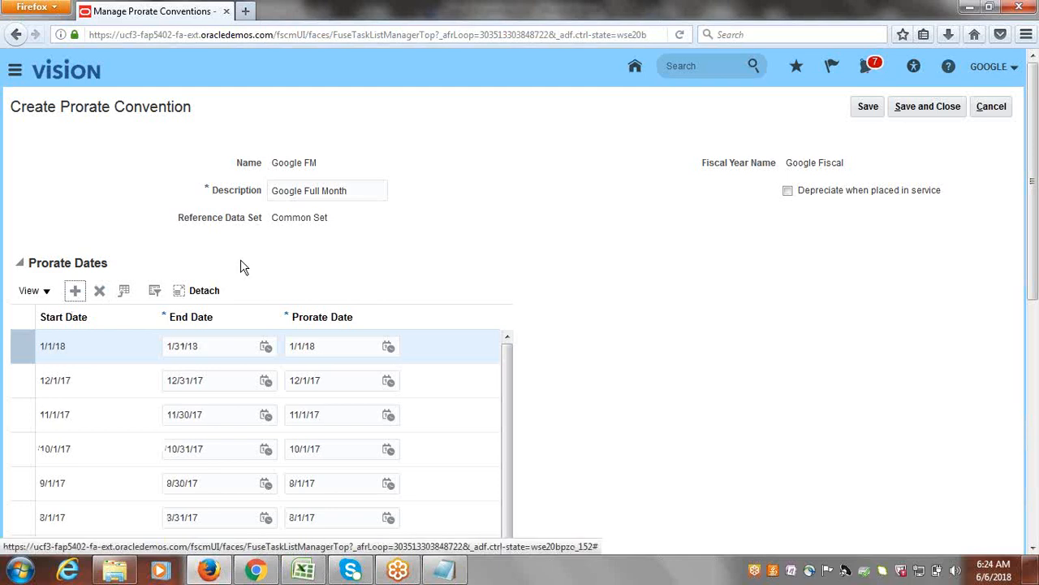
left_click(75, 293)
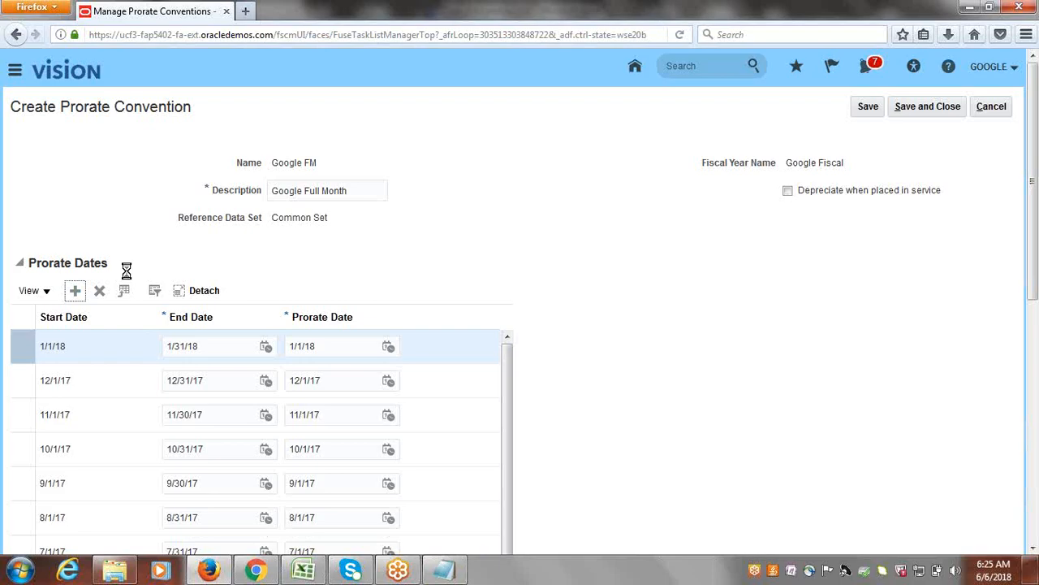
left_click(75, 291)
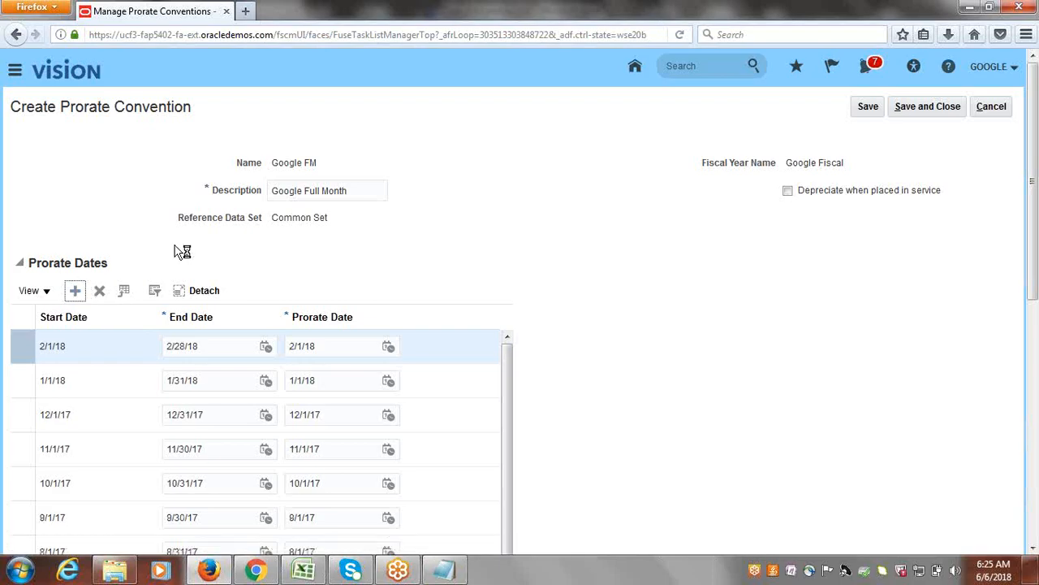
left_click(78, 292)
left_click(75, 292)
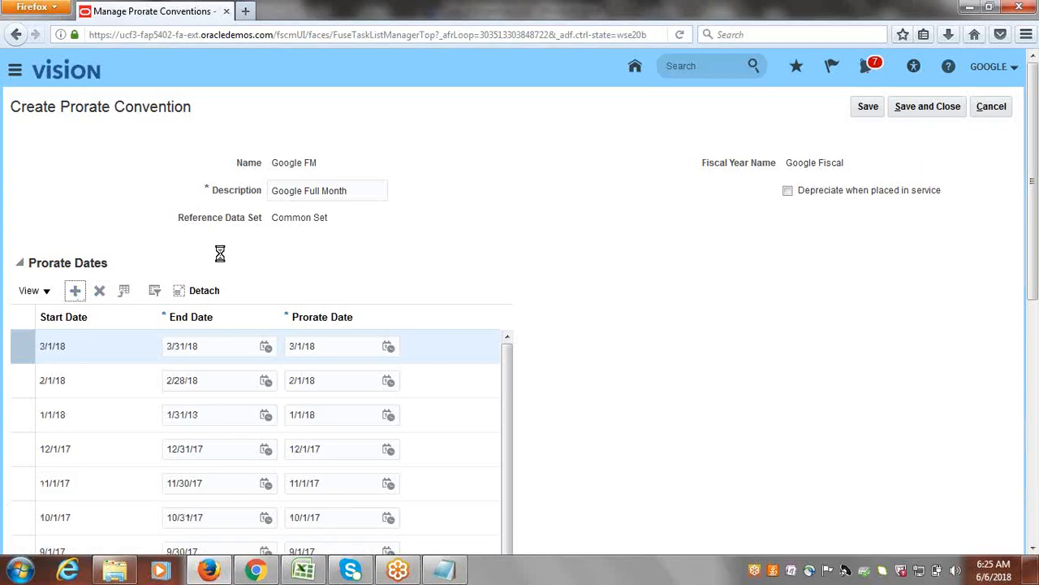
left_click(75, 293)
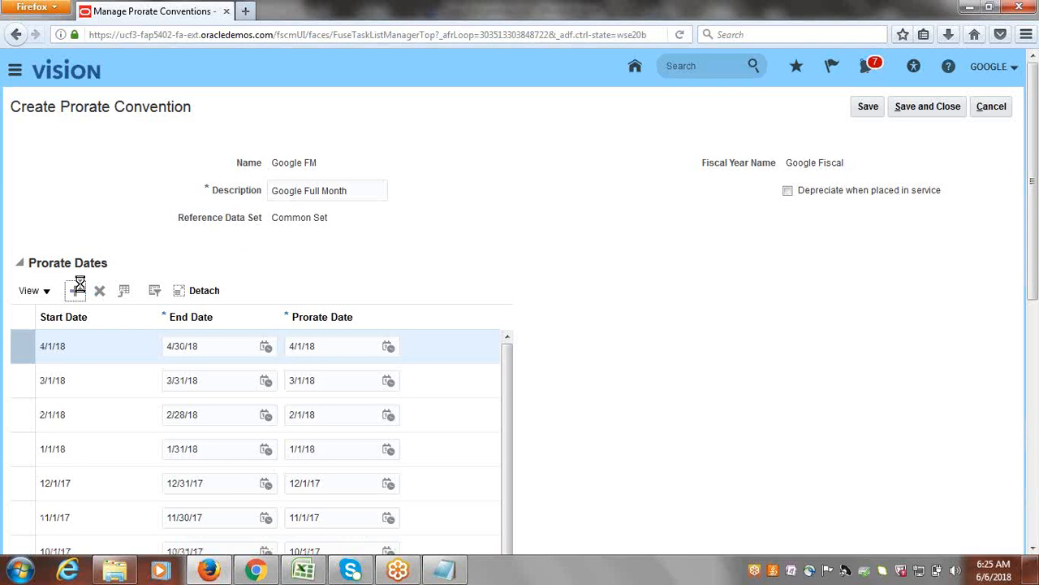
left_click(77, 289)
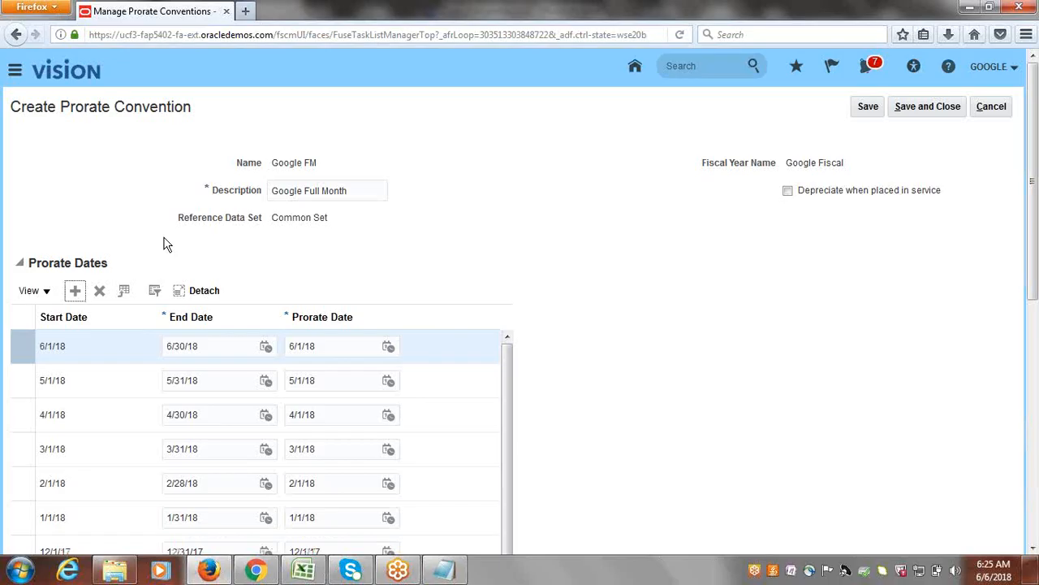
left_click(74, 292)
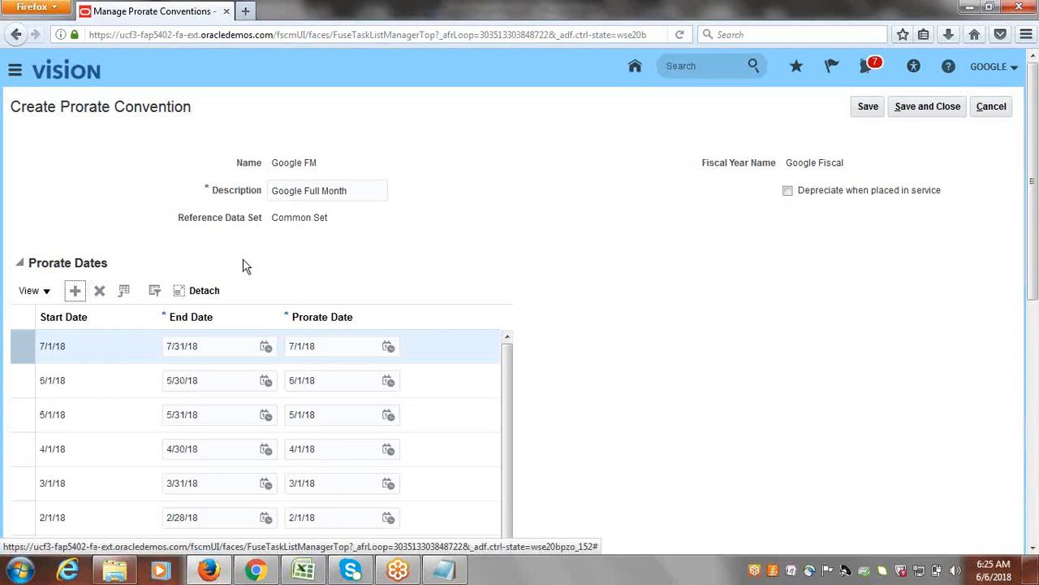
left_click(75, 289)
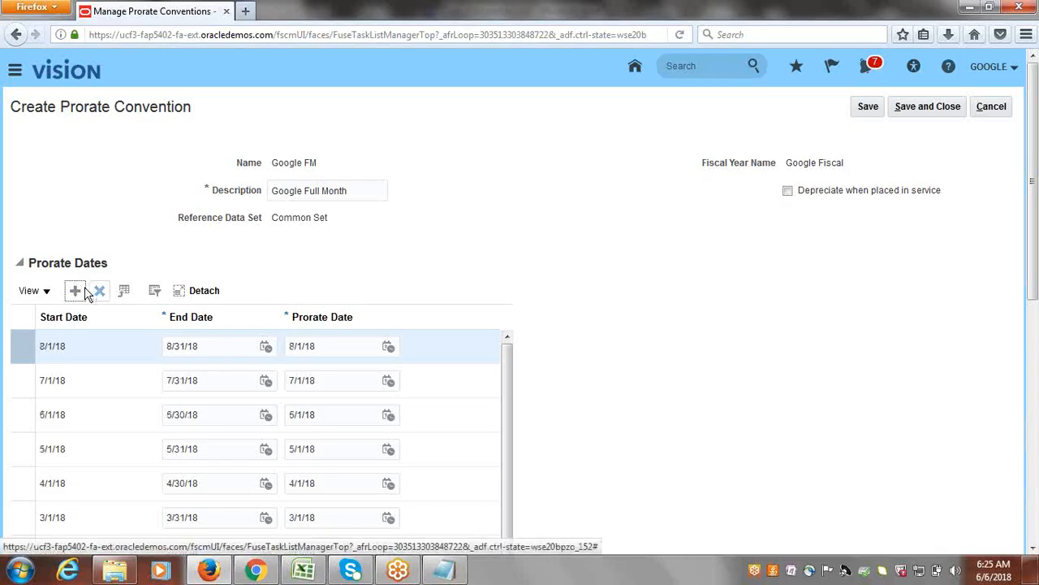
left_click(75, 291)
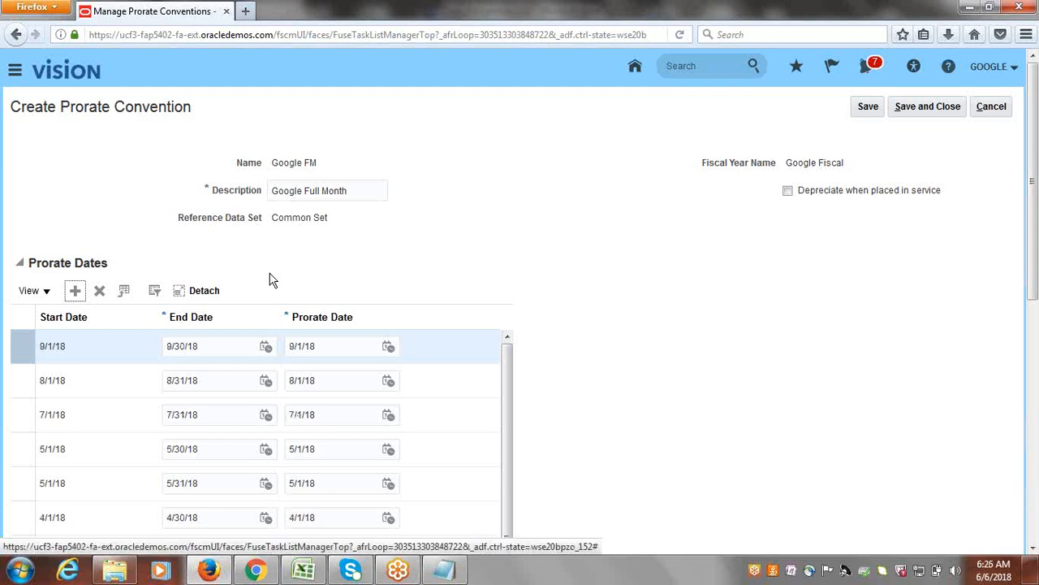
left_click(75, 291)
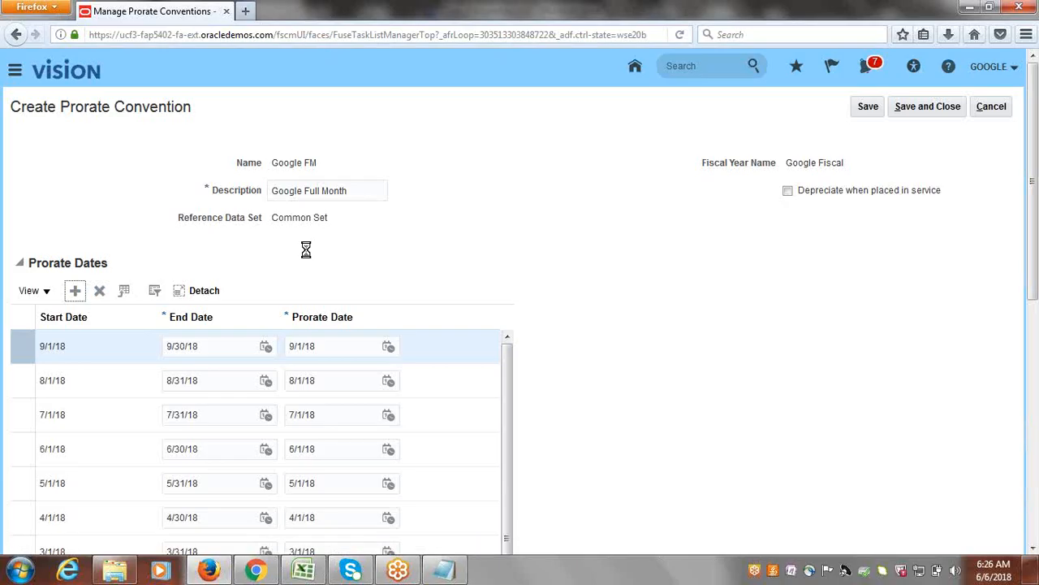
left_click(74, 291)
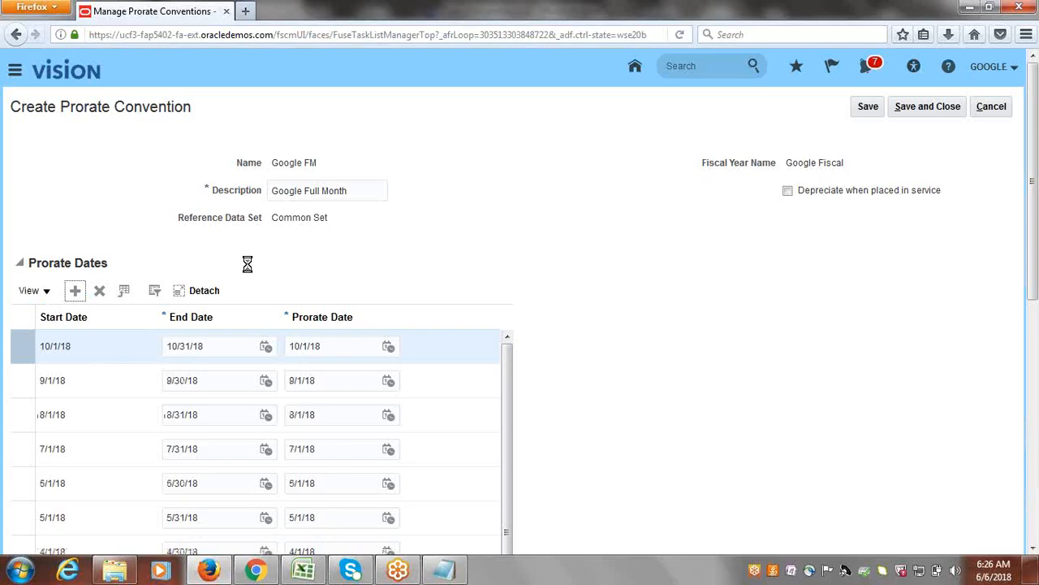
left_click(74, 290)
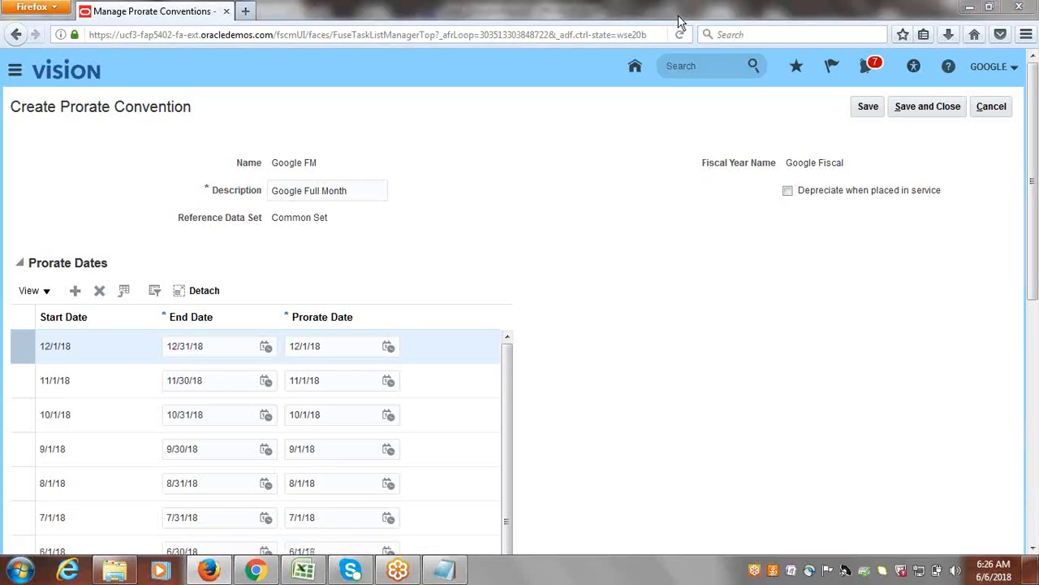
left_click(931, 110)
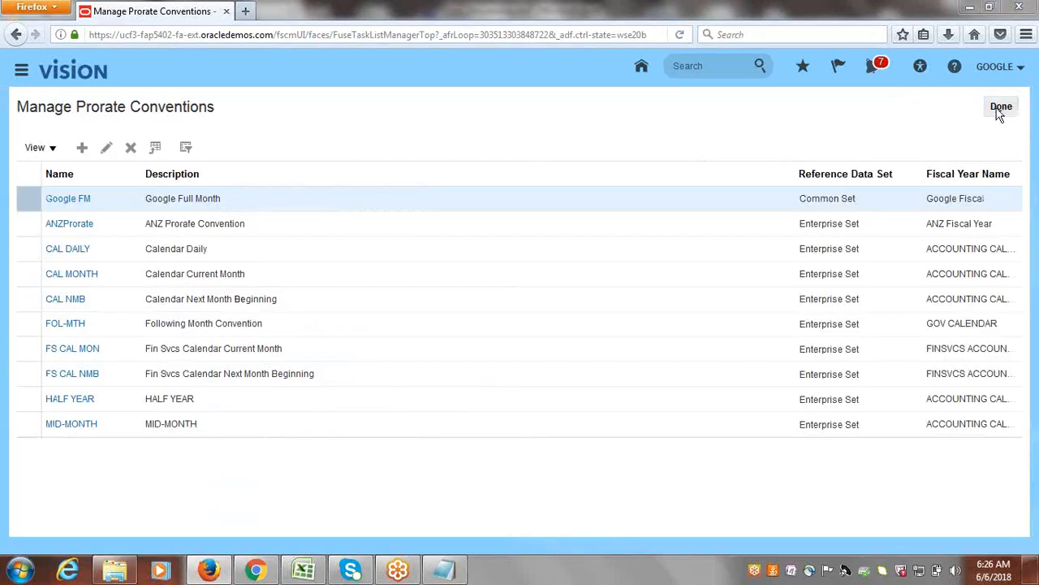
left_click(999, 108)
Switch to the Class_Discussions workbook in Excel and mark Define Prorate Convention as Done in cell B16.
left_click(303, 570)
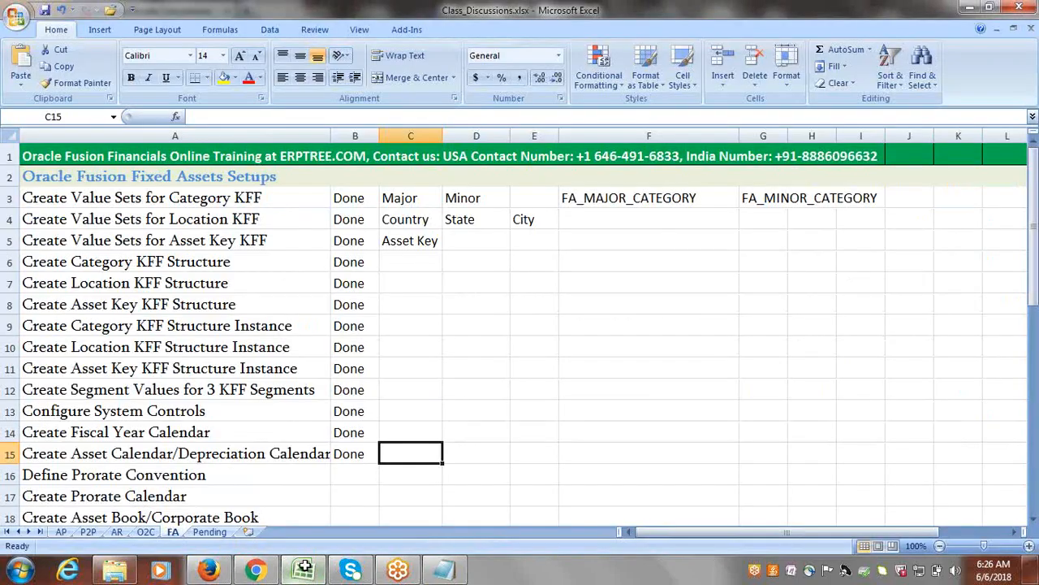
left_click(215, 469)
key("Tab")
type("done")
key("Tab")
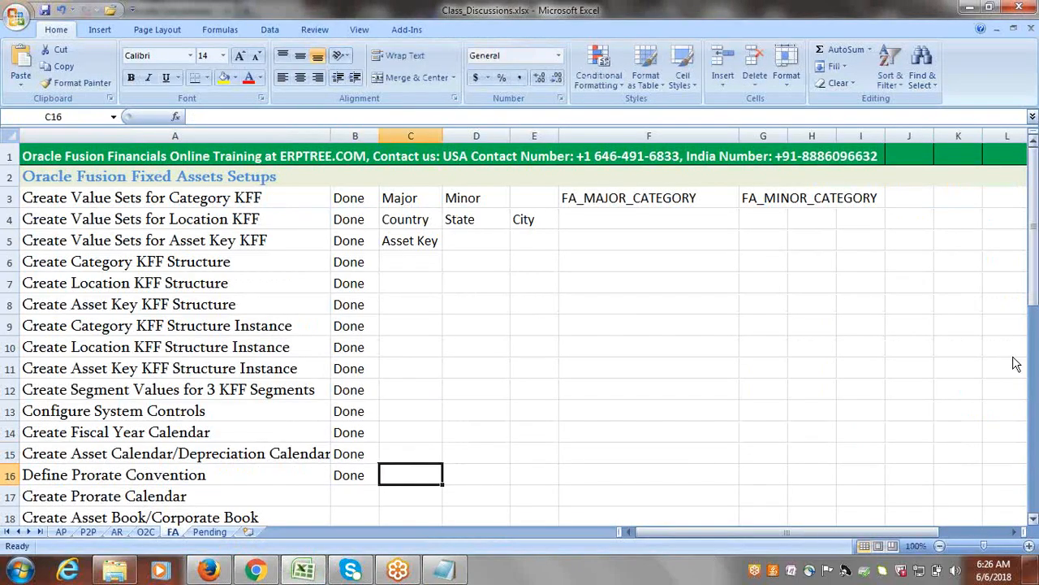
Mark Create Prorate Calendar as Done in cell B17 of the FA setup checklist.
left_click_drag(1037, 276, 1037, 280)
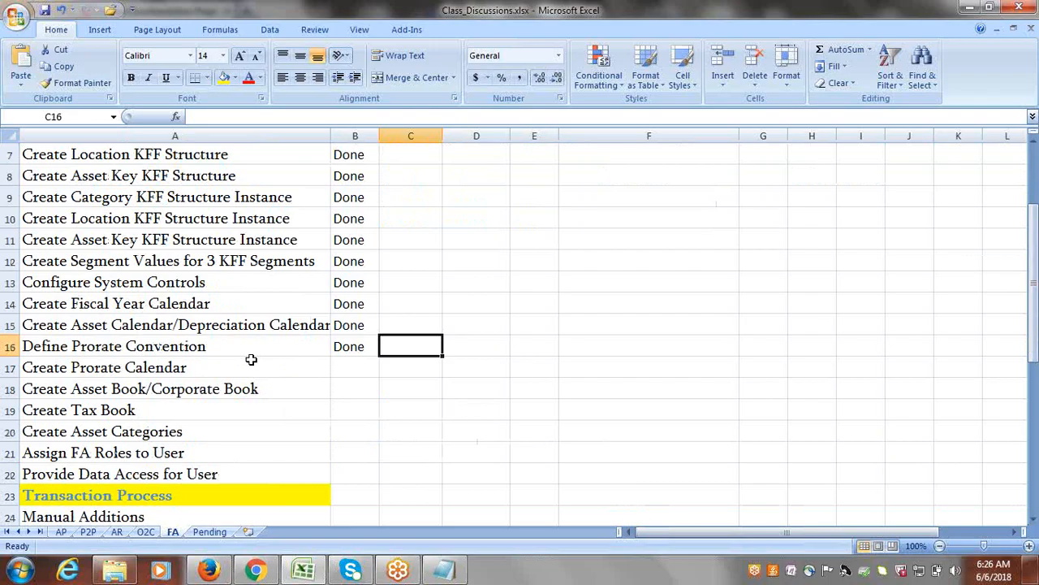
left_click(275, 345)
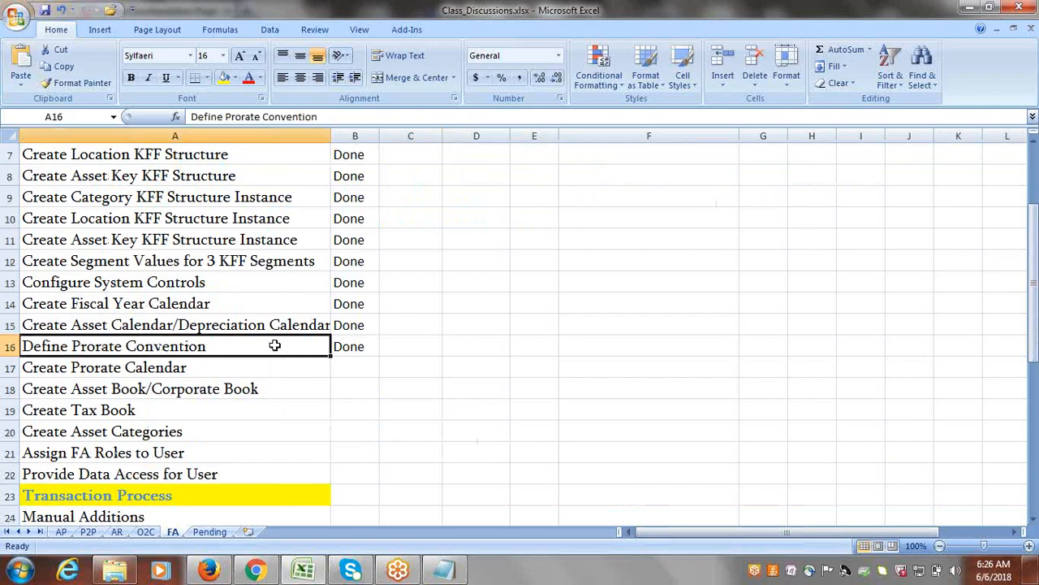
left_click(230, 370)
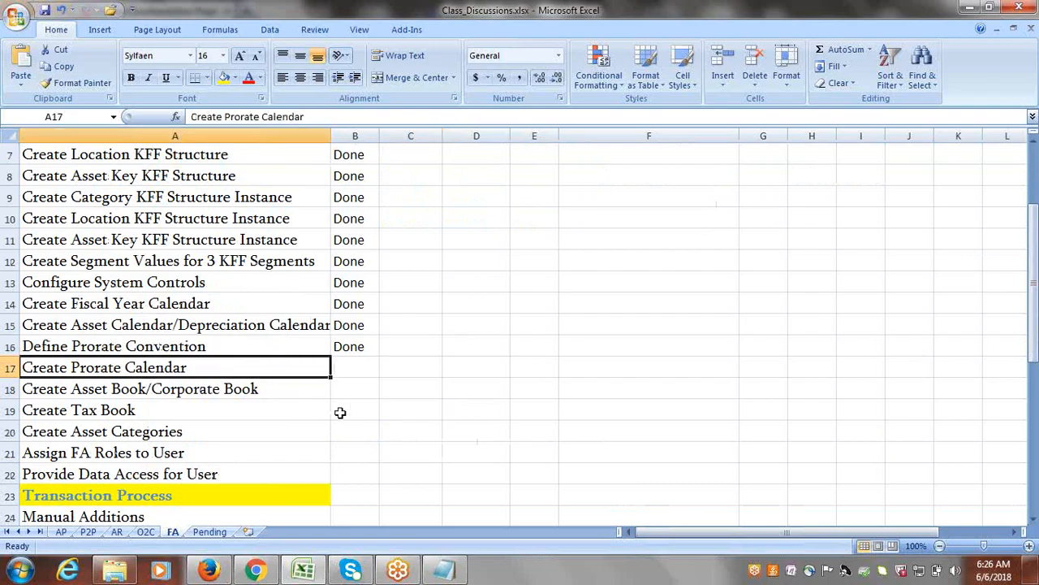
key("Tab")
type("done")
key("Return")
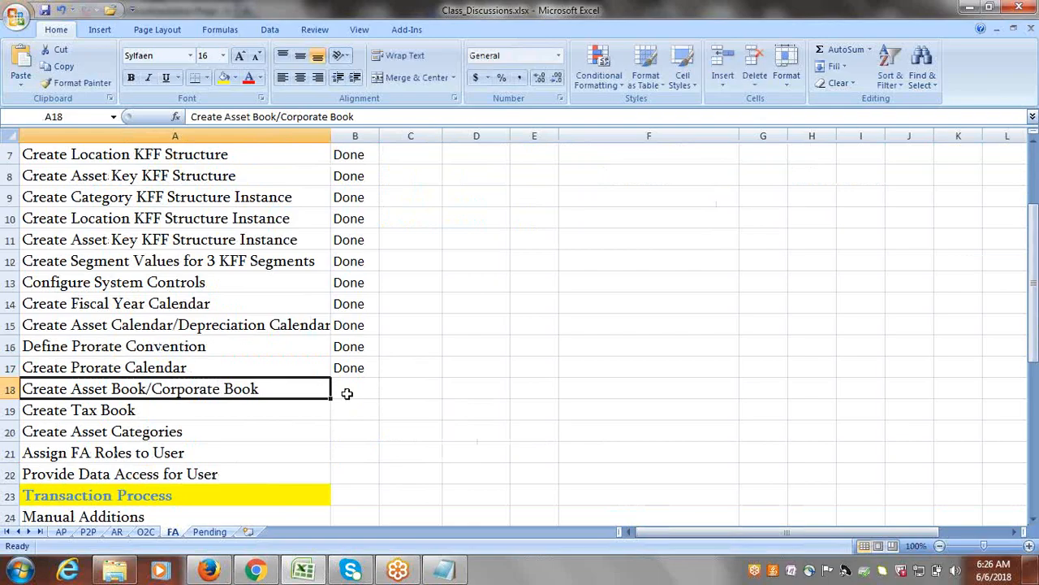
Switch back to Oracle Fusion in Firefox, go to the Manage Asset Books task and start creating a new book.
key("alt+Tab")
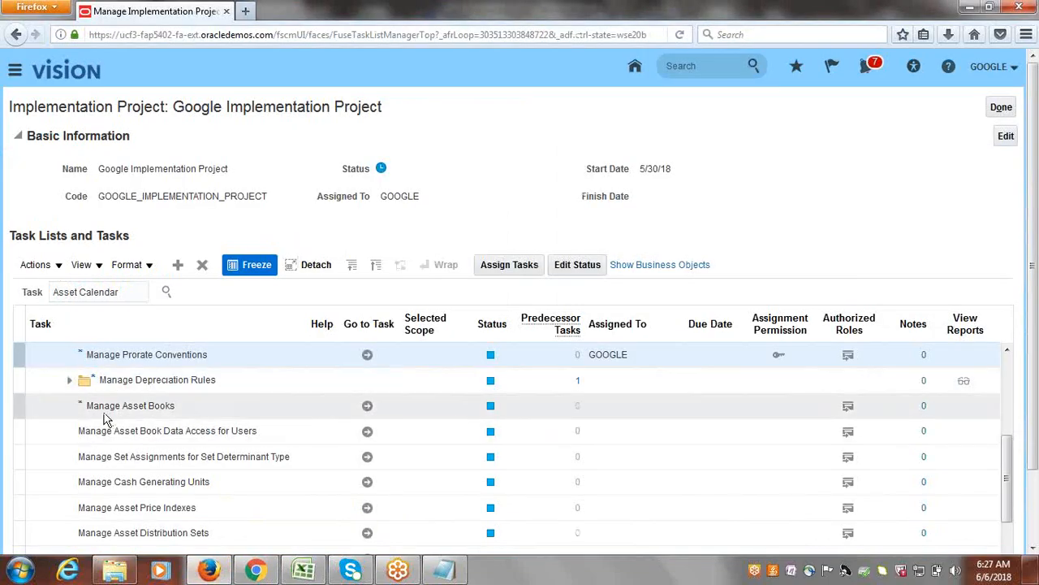
left_click(367, 405)
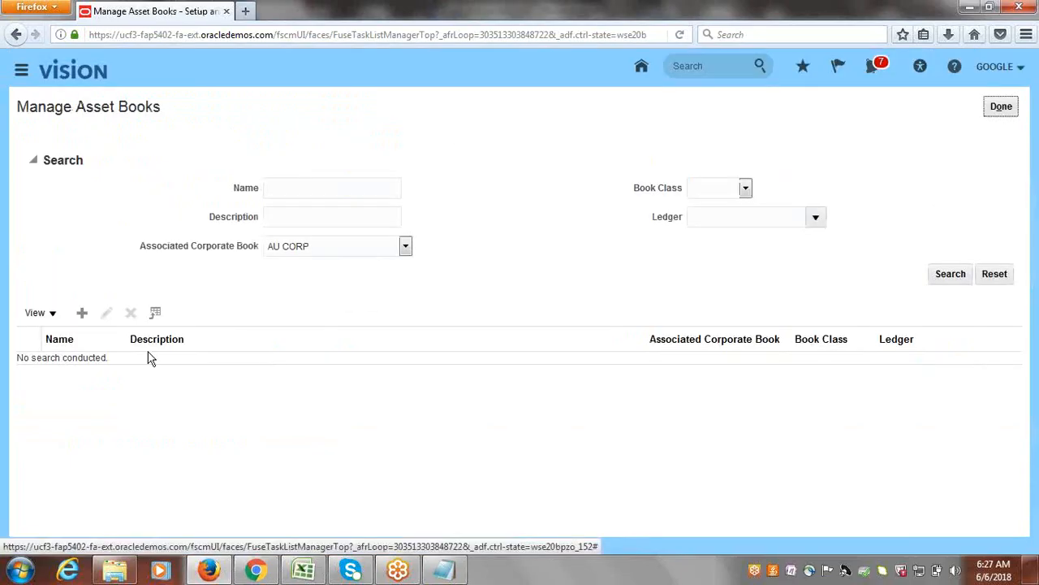
left_click(82, 313)
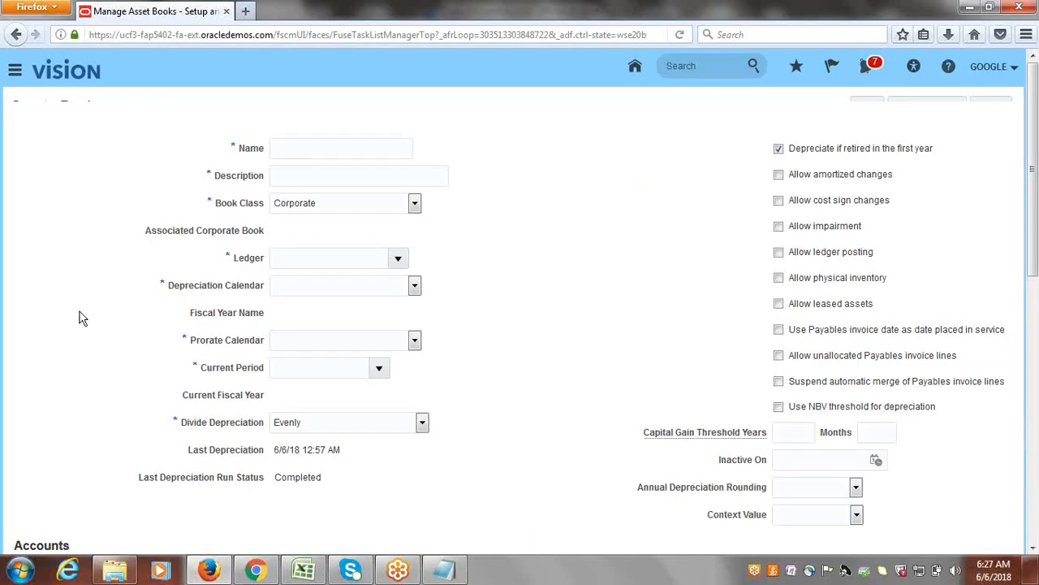
Enter Google Corporate Book as both the name and the description of the new asset book.
left_click(324, 169)
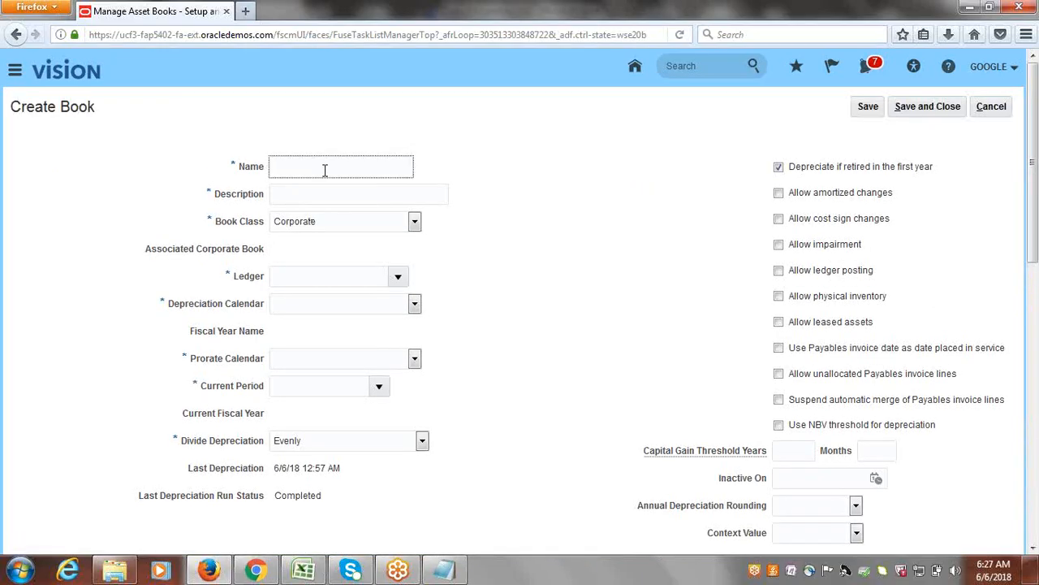
type("Google Corporate Book")
key("Tab")
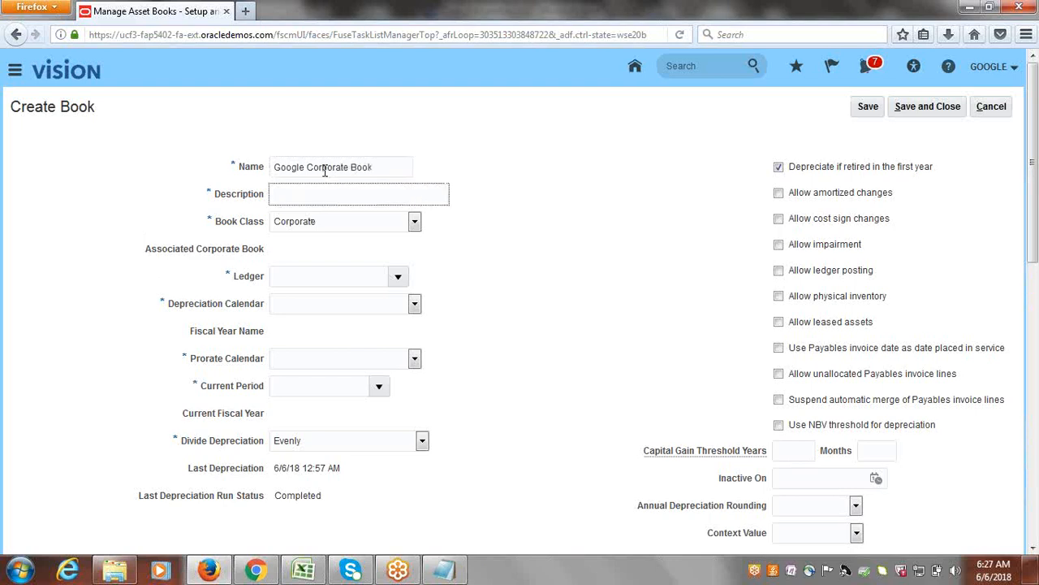
triple_click(379, 168)
key("ctrl+c")
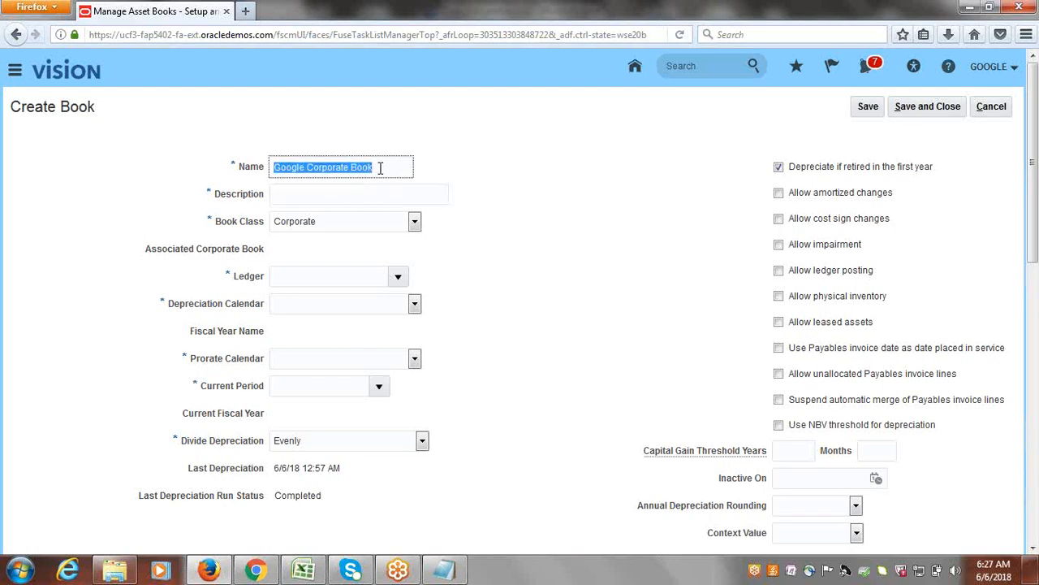
left_click(331, 191)
key("ctrl+v")
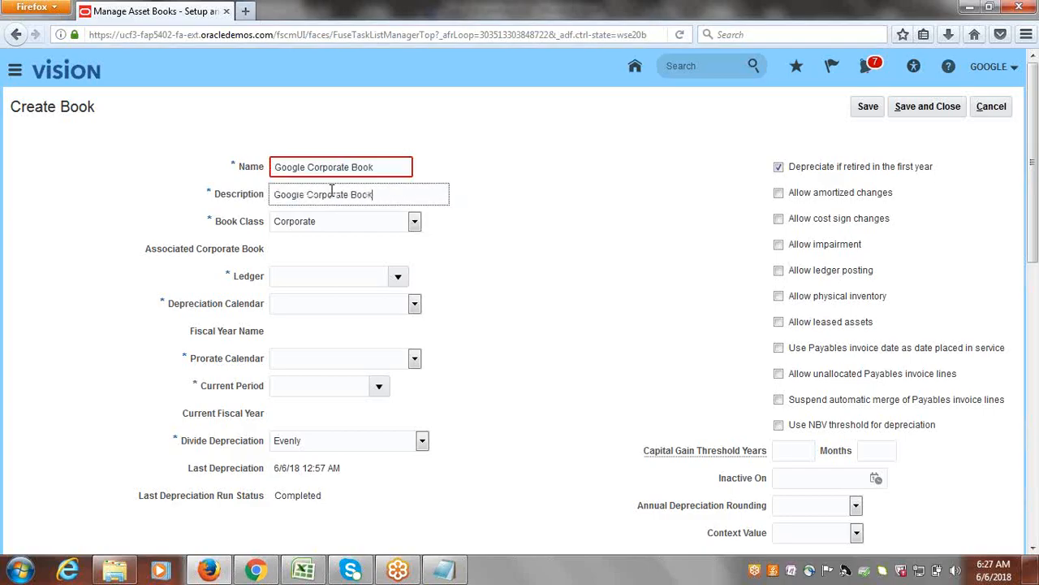
Replace the asset book's name with GOOGLE CORPORATE in capitals, keeping the description and the Corporate book class.
left_click_drag(382, 166, 256, 161)
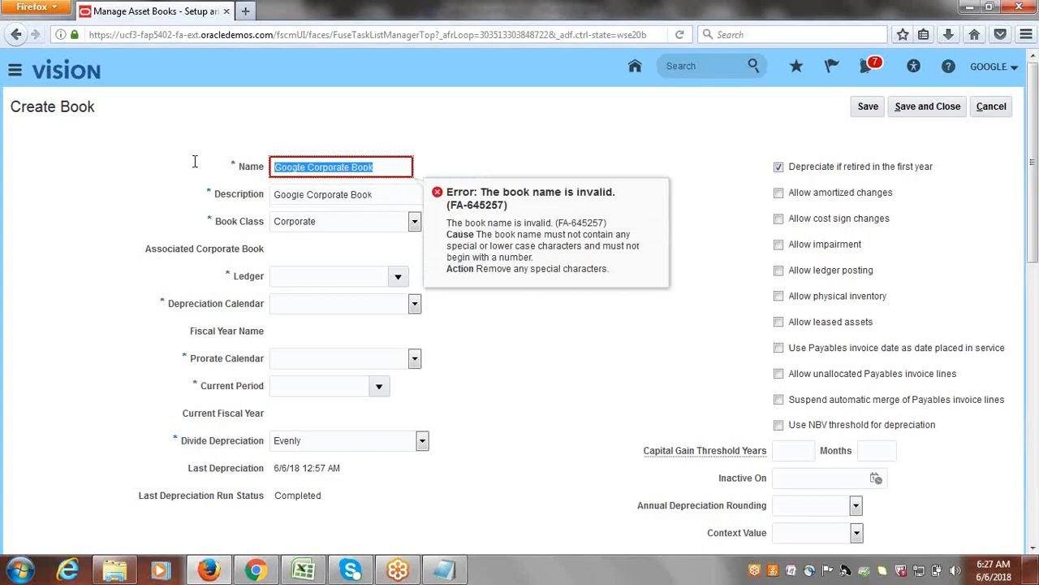
type("GOOGLE COR")
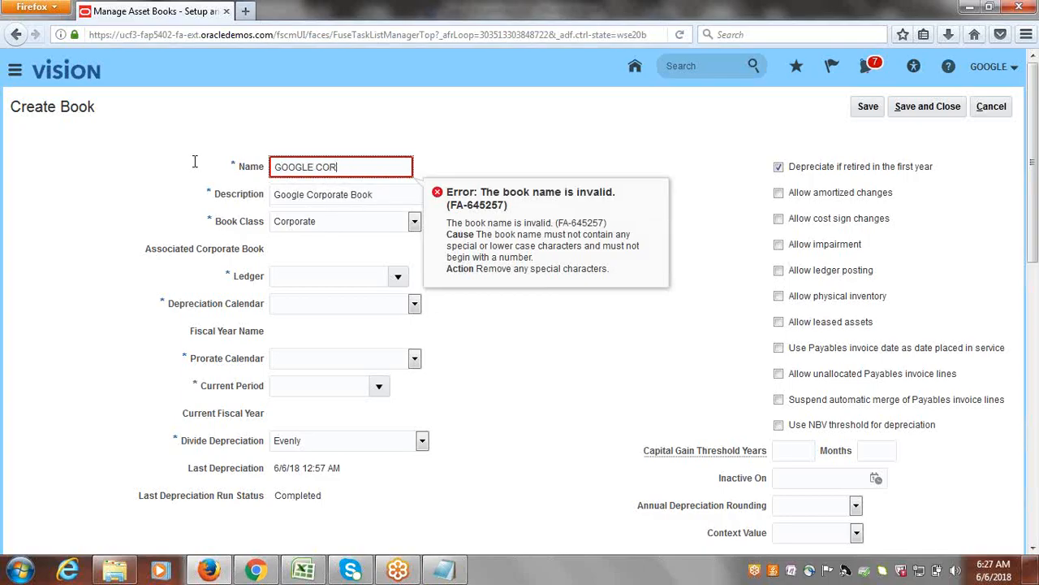
type("P")
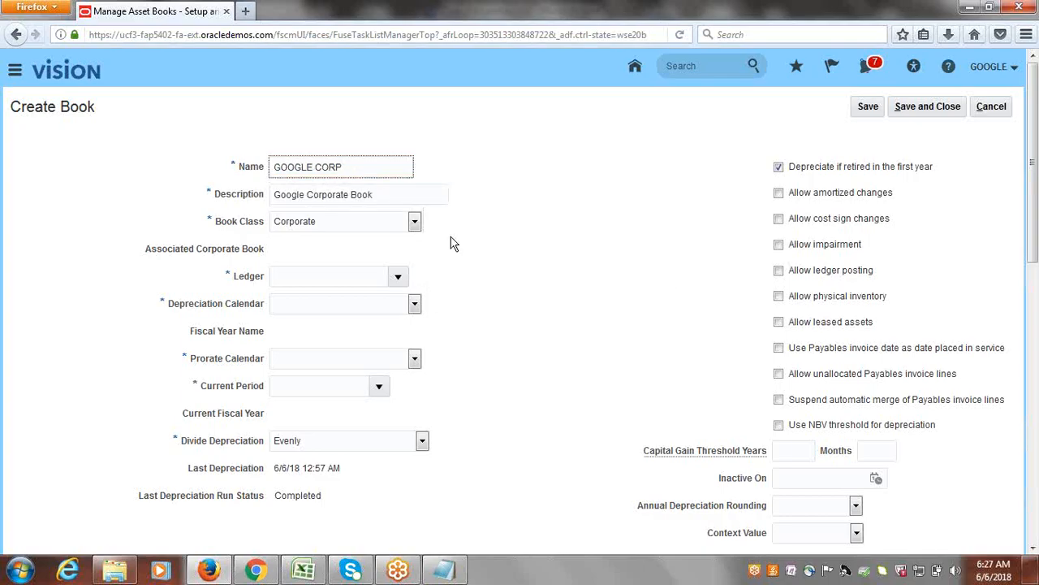
type("RATE")
left_click(343, 167)
type("O")
key("Tab")
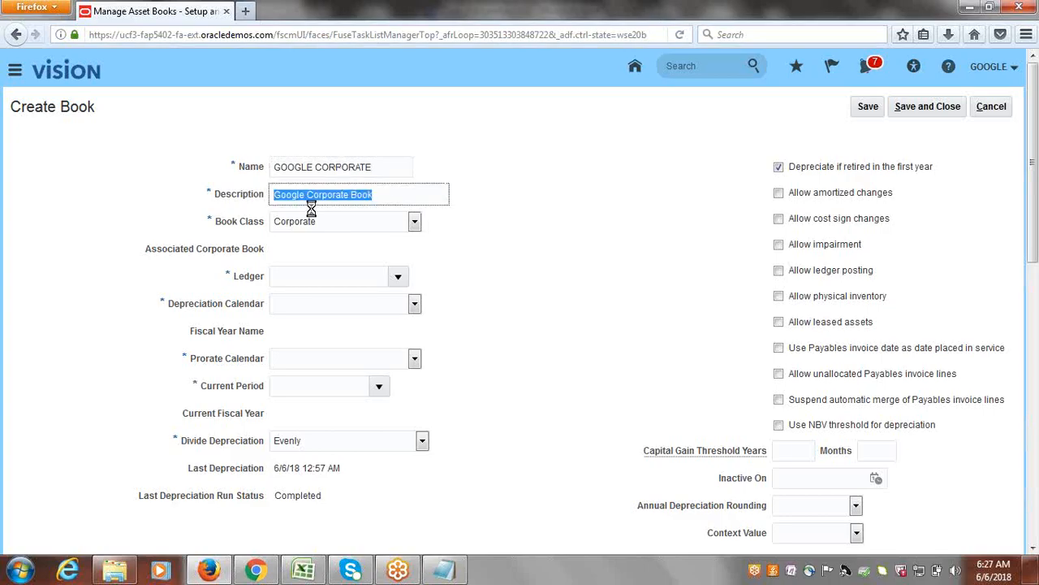
key("Tab")
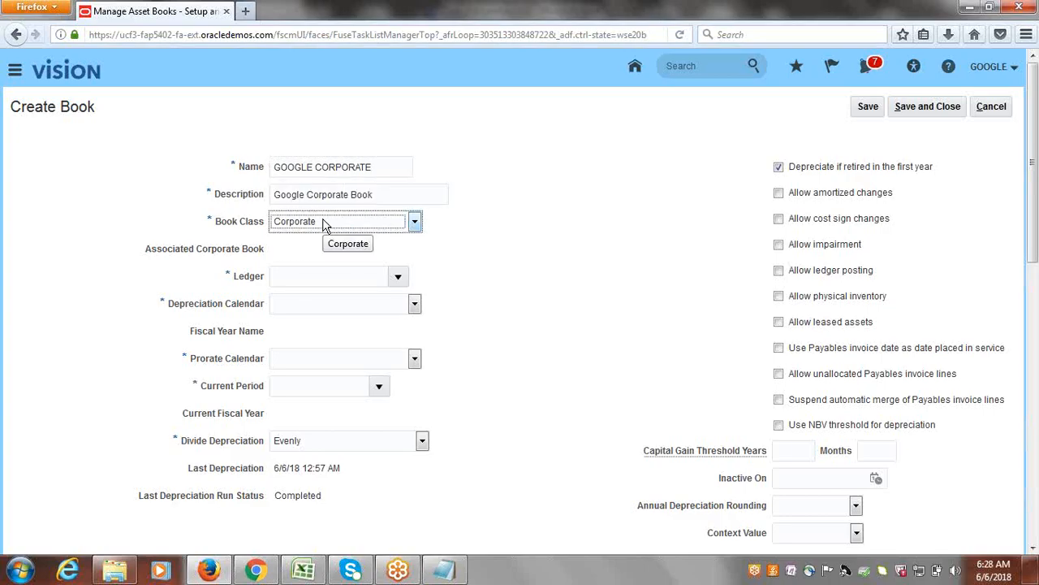
key("Tab")
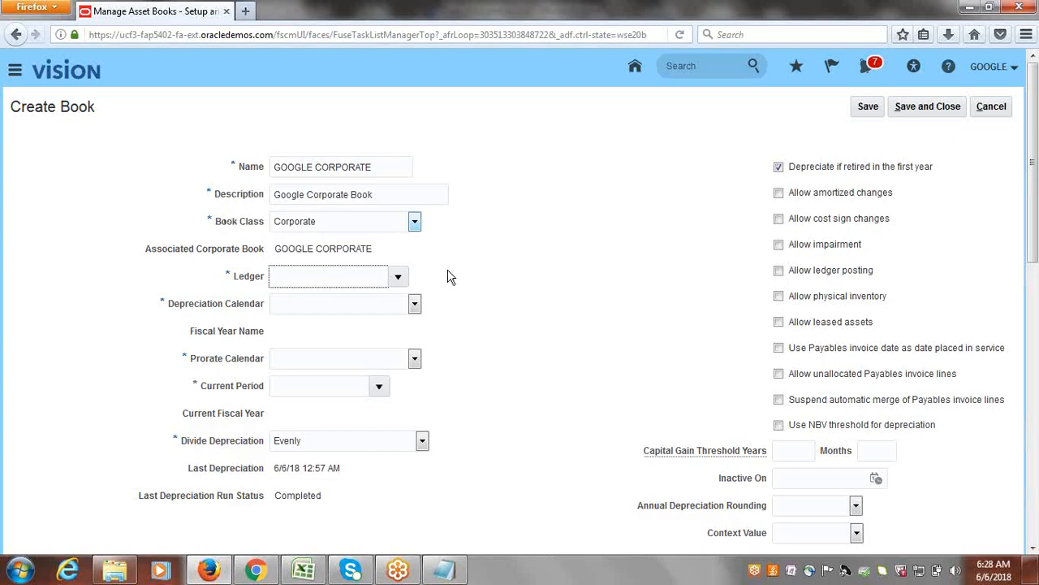
Assign Google USA Primary Ledger as the ledger of the GOOGLE CORPORATE book.
left_click(398, 277)
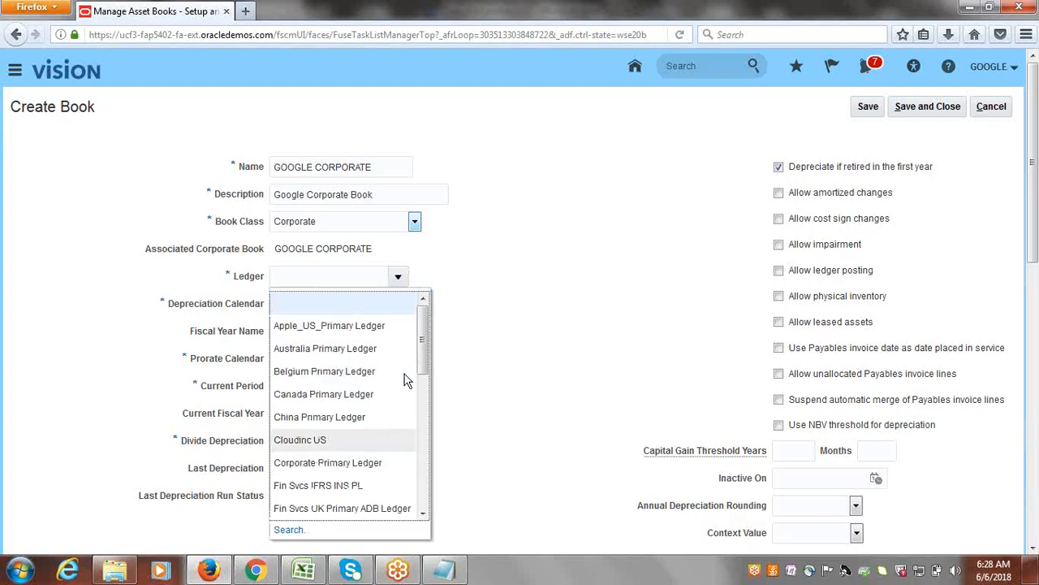
left_click_drag(423, 369, 425, 427)
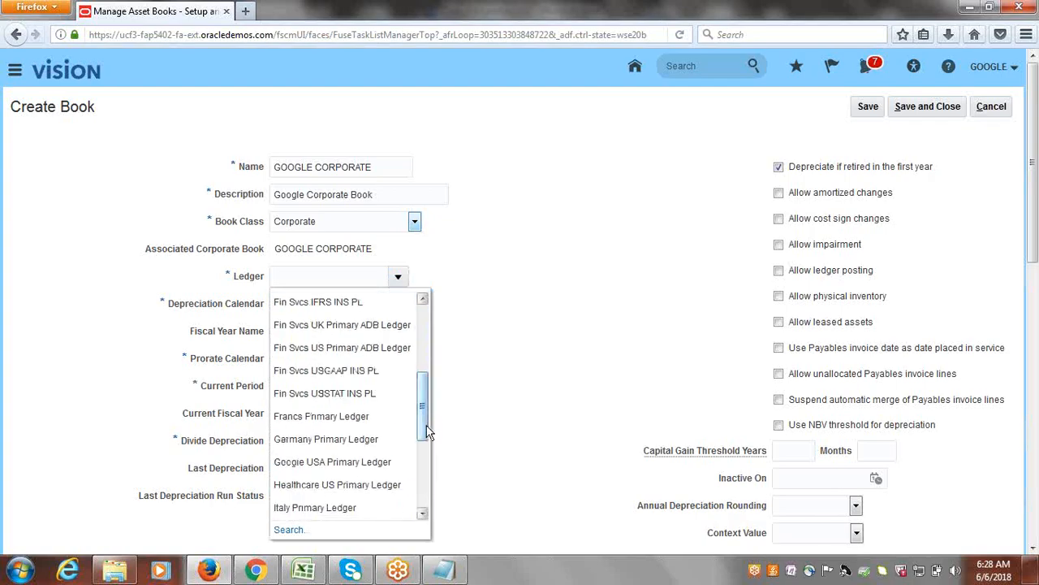
left_click(341, 461)
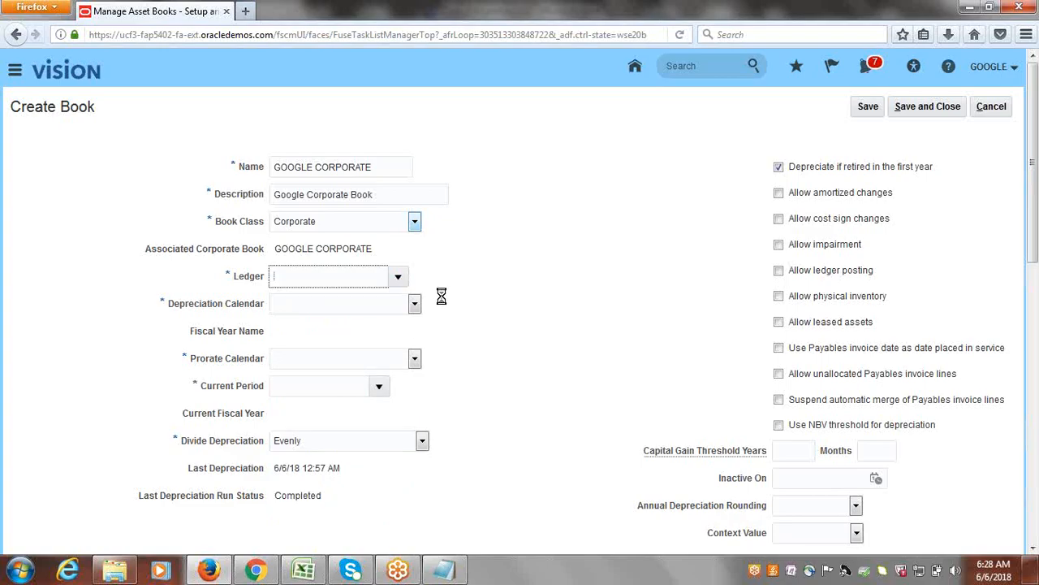
Set the book's depreciation calendar to Google Deprecia and its current period to Jun-18.
left_click(415, 304)
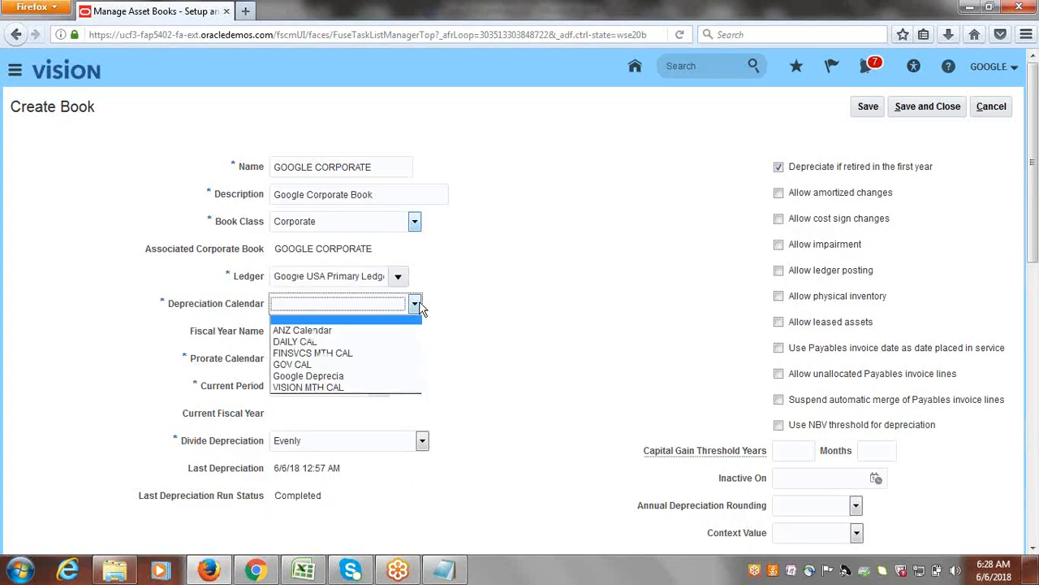
left_click(327, 376)
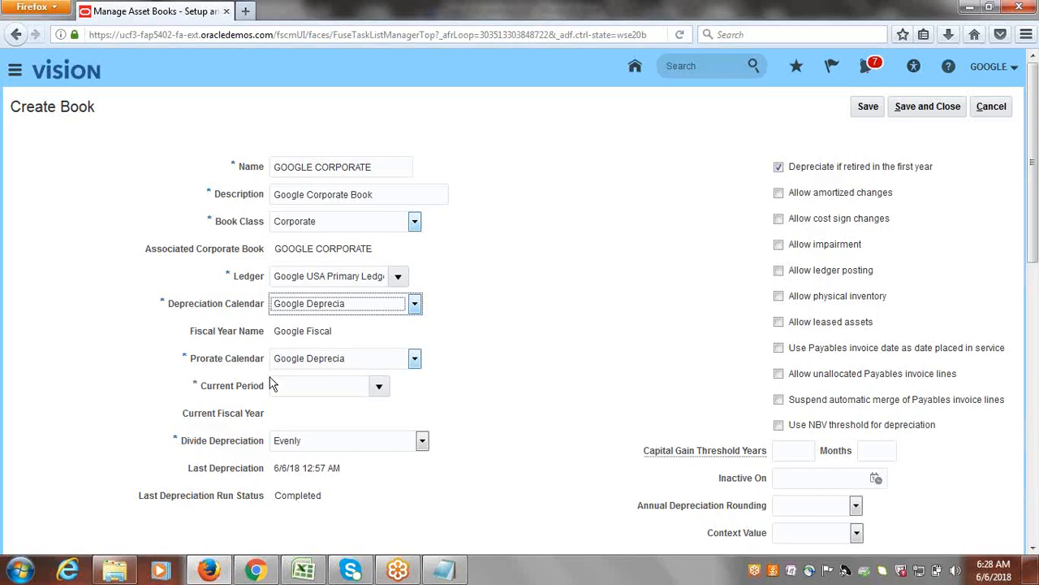
left_click(380, 389)
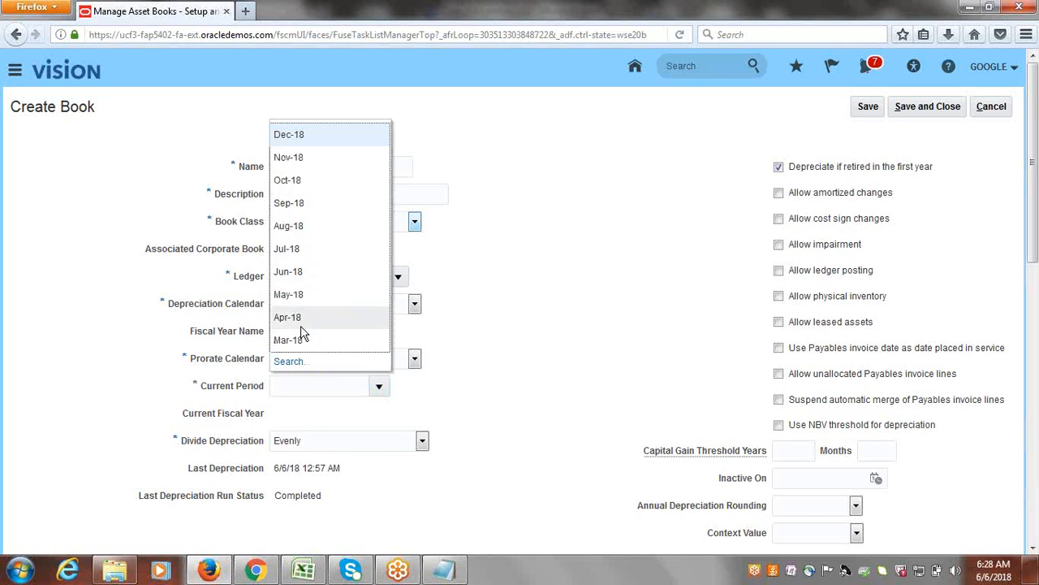
left_click(298, 273)
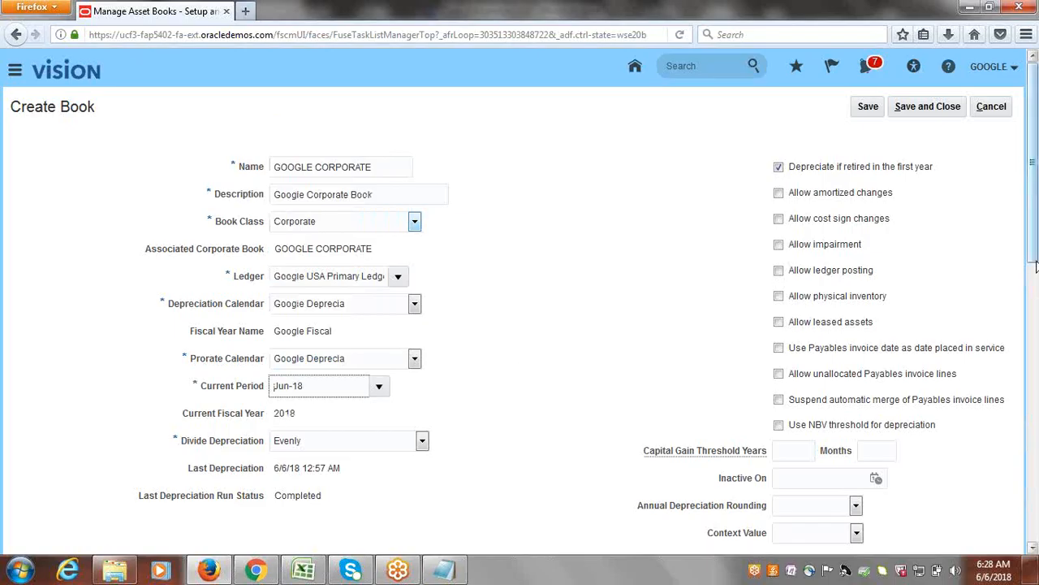
Begin the book's Account Defaults combination with company 1000 Google Financial Services and department 1000 Finance.
scroll(1035, 254, "down", 3)
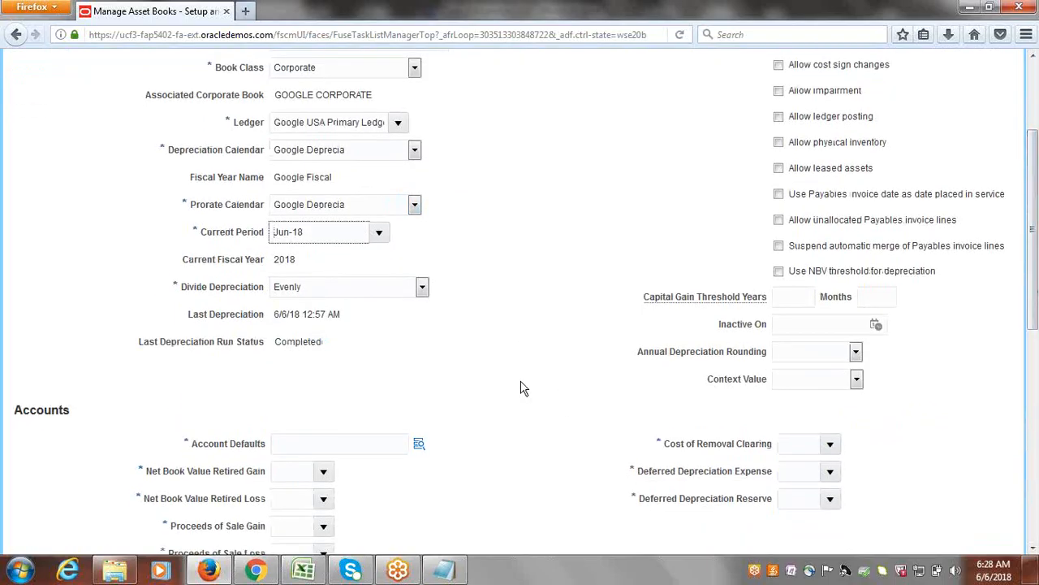
scroll(1030, 256, "down", 2)
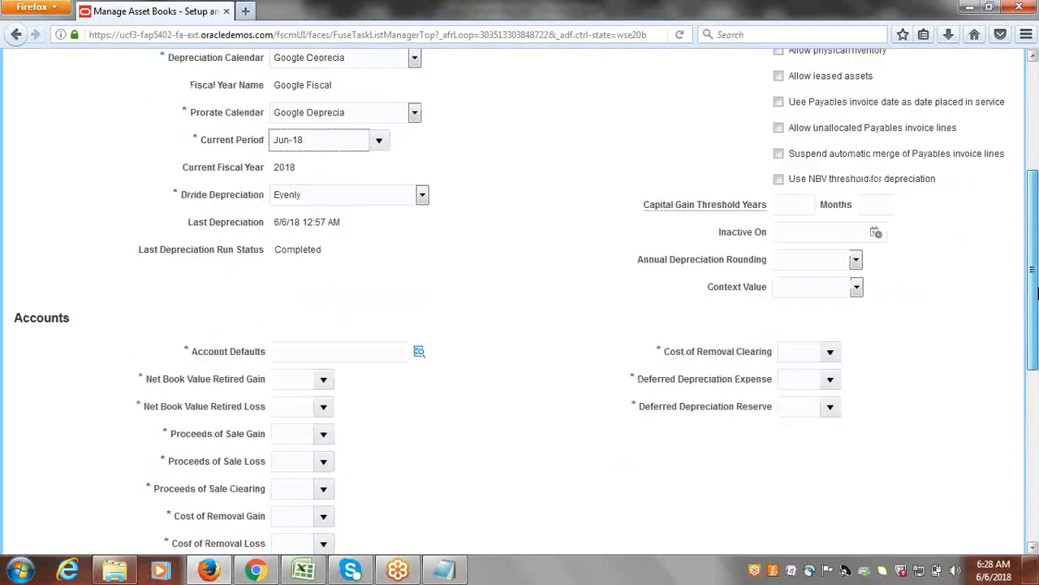
left_click(426, 336)
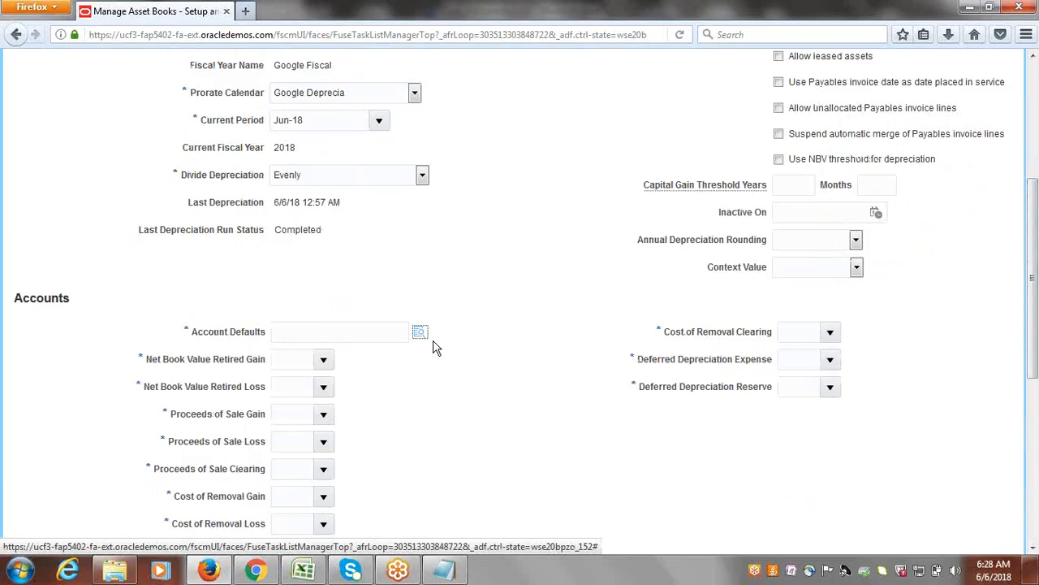
left_click(427, 337)
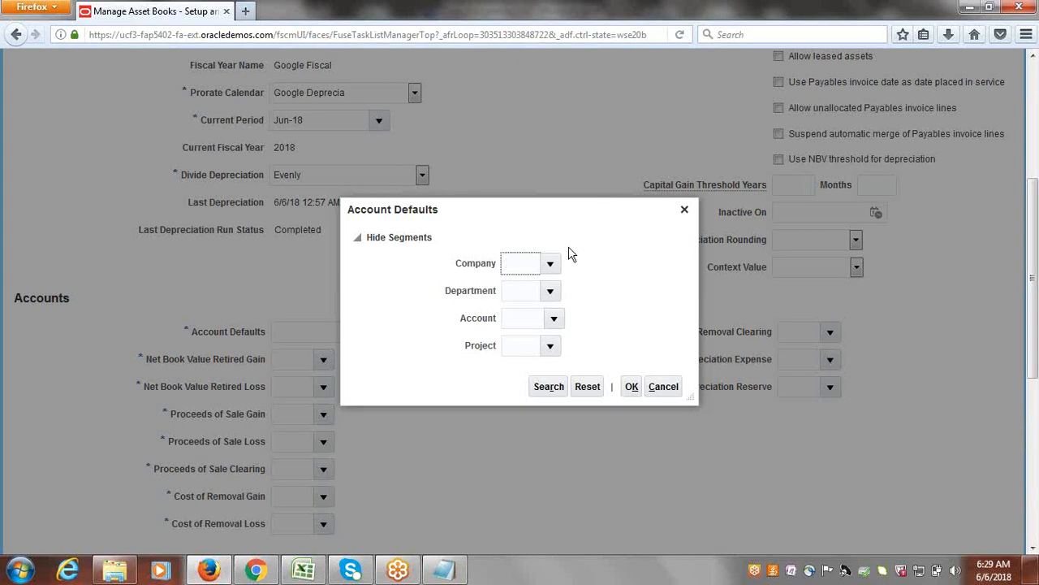
left_click(549, 266)
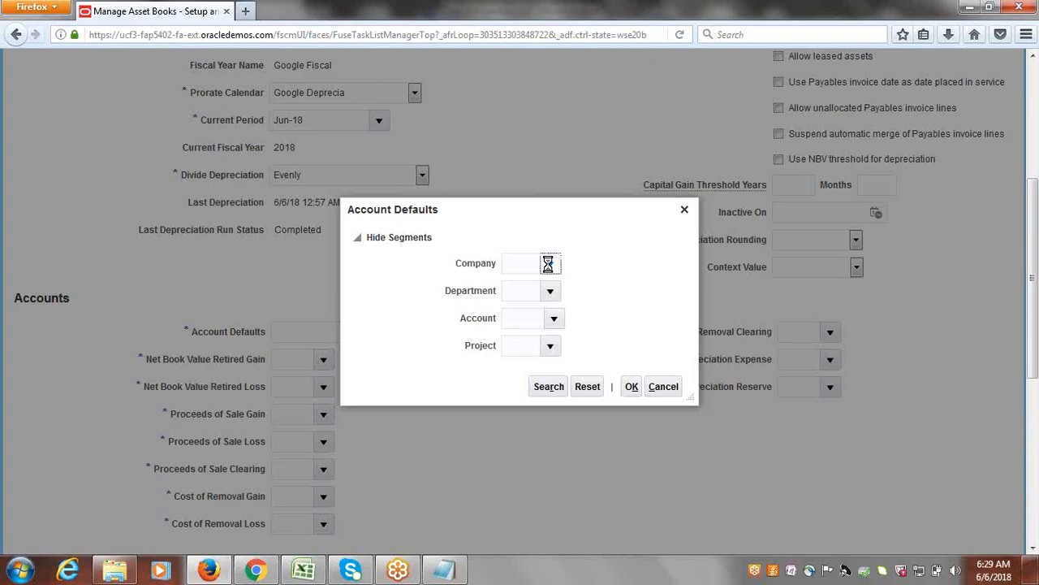
left_click(537, 293)
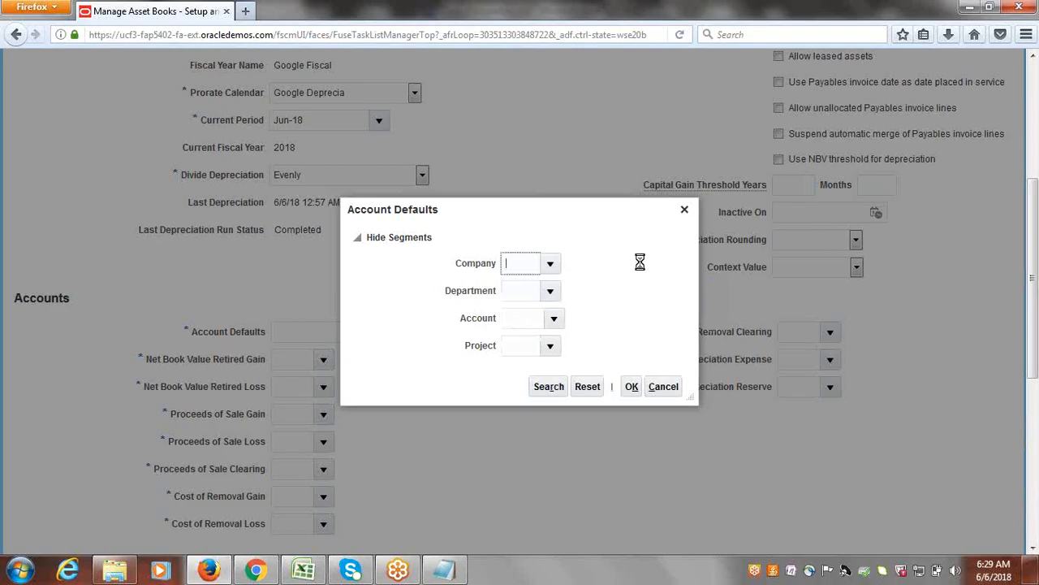
left_click(550, 291)
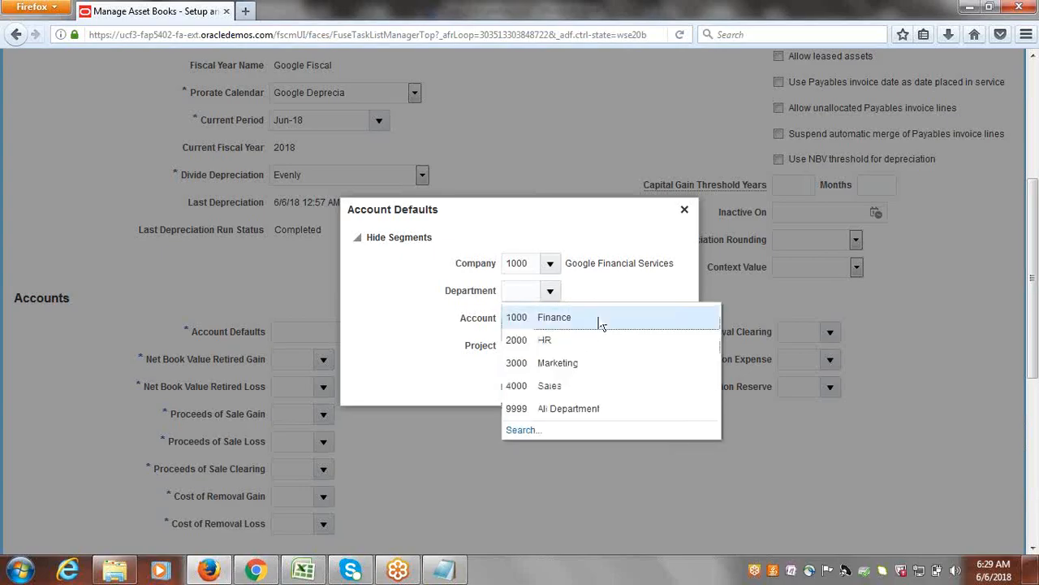
left_click(602, 321)
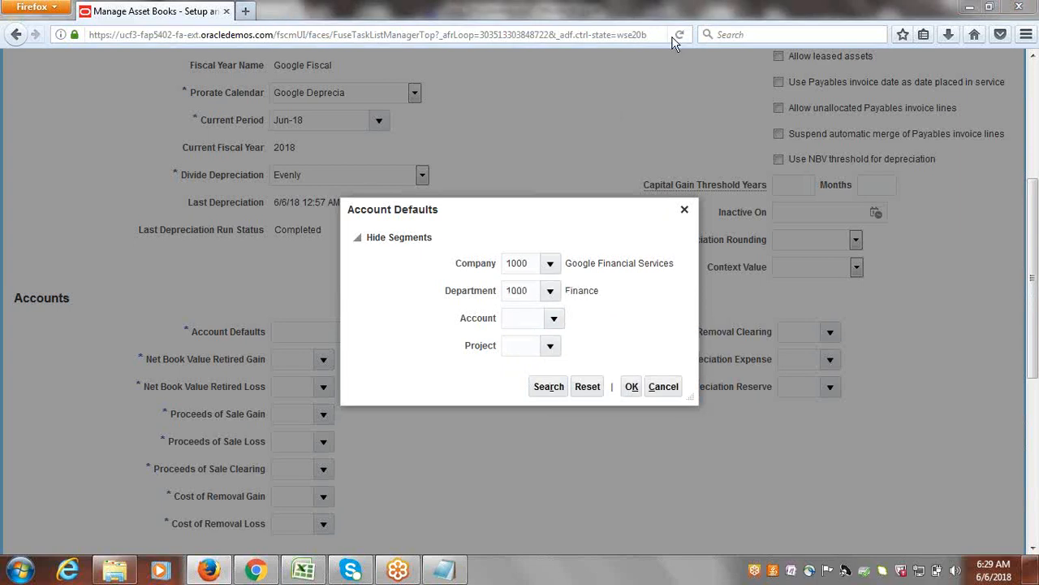
Complete the Account Defaults combination with account 11200 Cash and project 1000 EBS Projects, and confirm it.
left_click(555, 318)
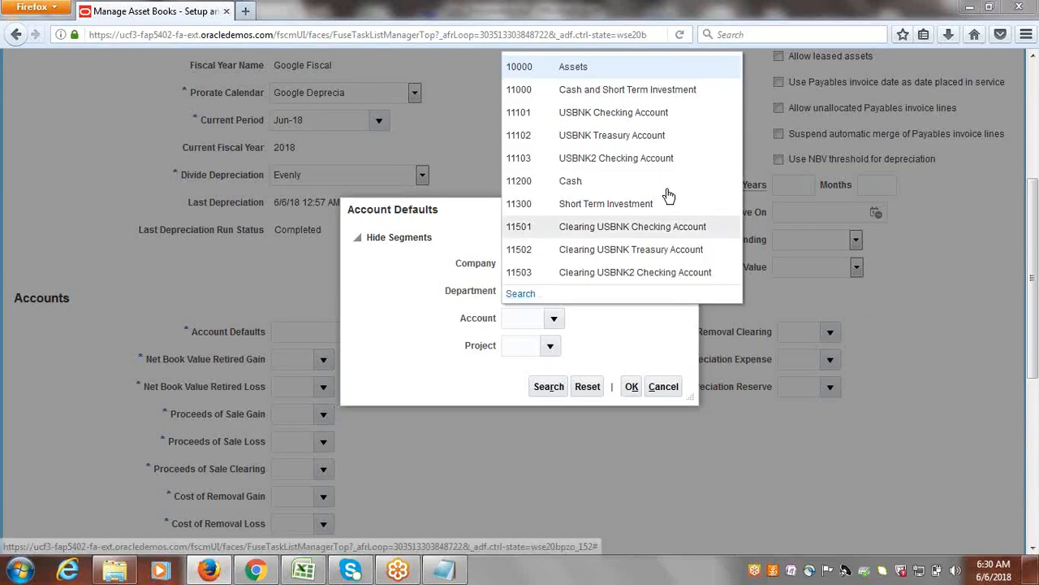
left_click(591, 181)
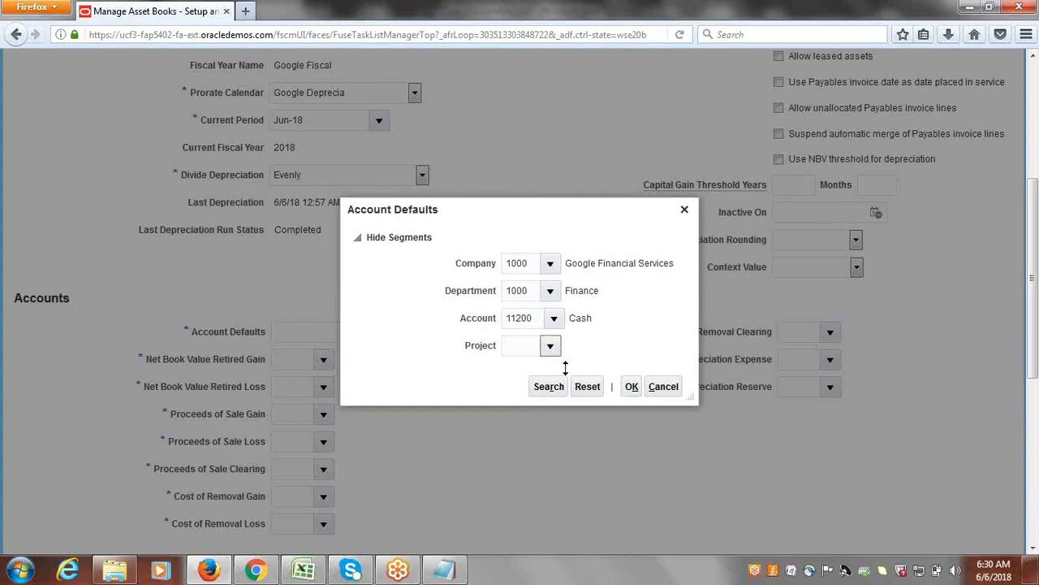
left_click(552, 347)
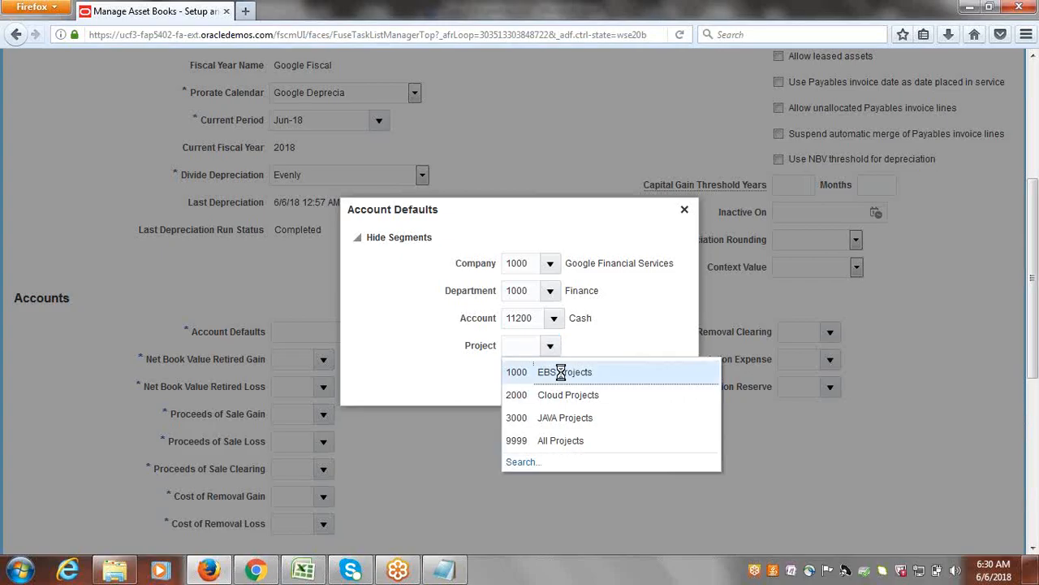
left_click(562, 372)
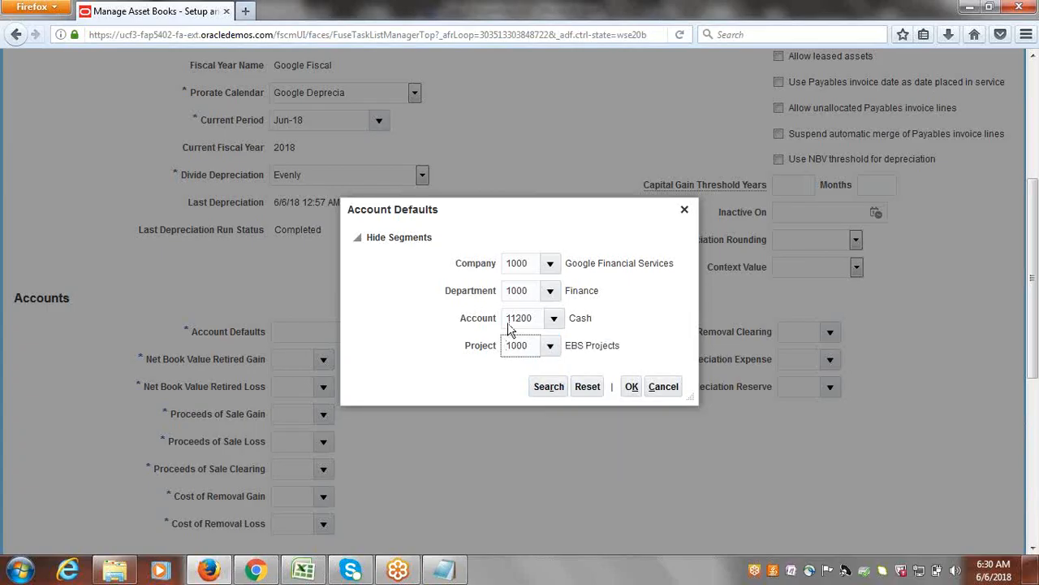
left_click(631, 396)
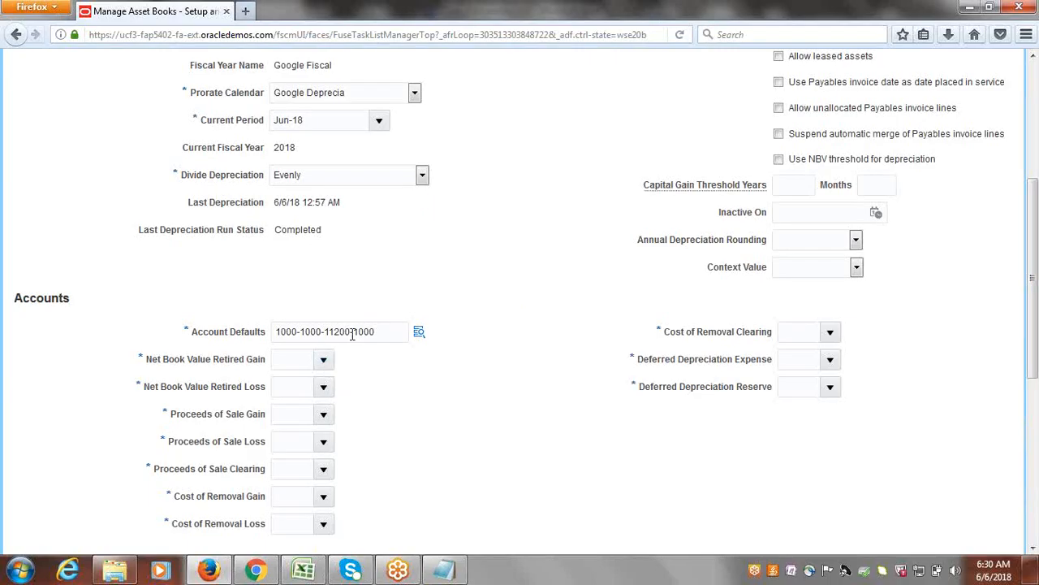
Reuse natural account 11200 from Account Defaults for both Net Book Value Retired Gain and Net Book Value Retired Loss.
left_click_drag(350, 334, 325, 333)
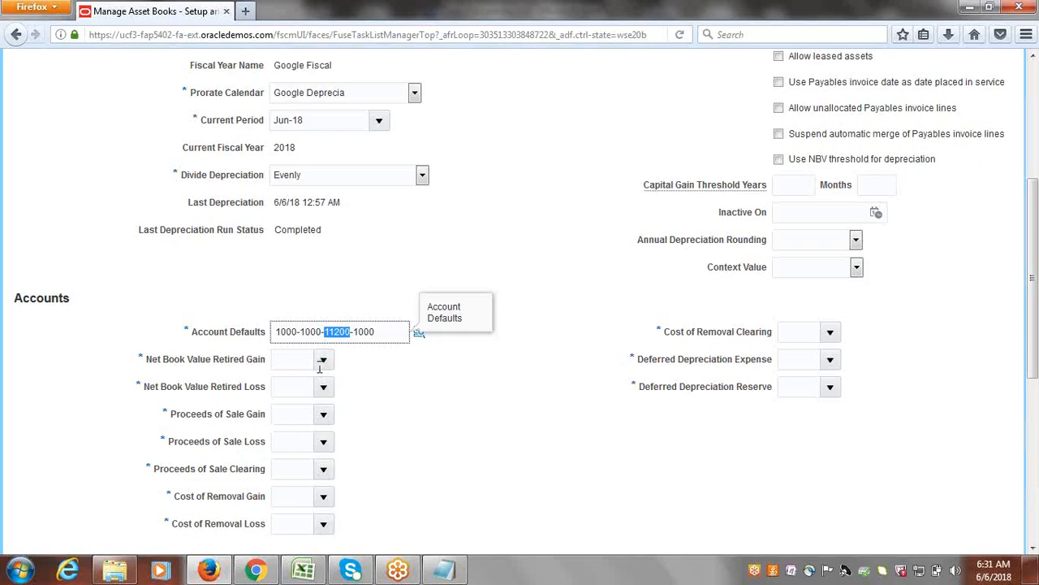
left_click(290, 358)
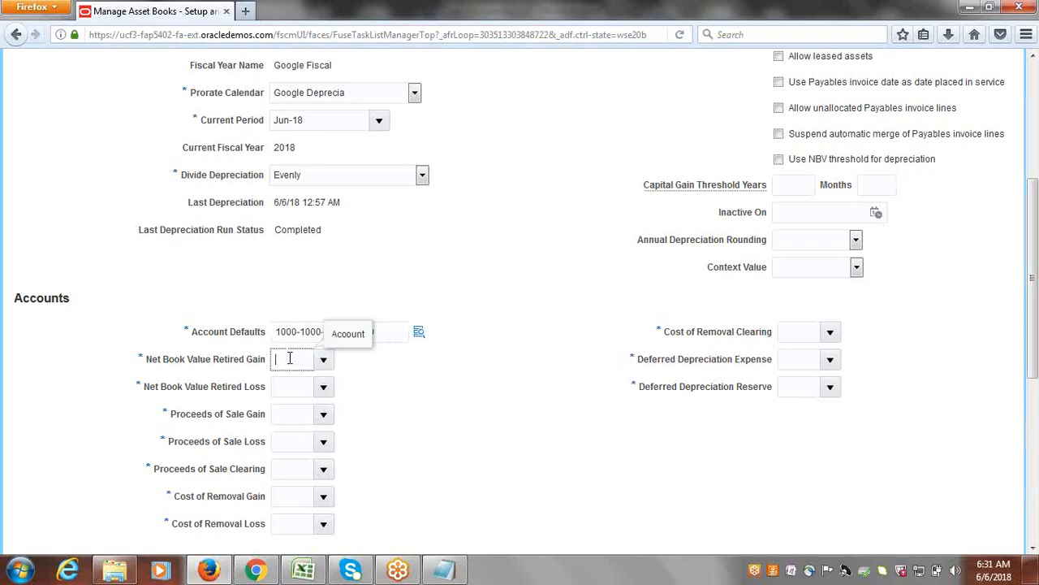
type("11200")
key("Tab")
type("11200")
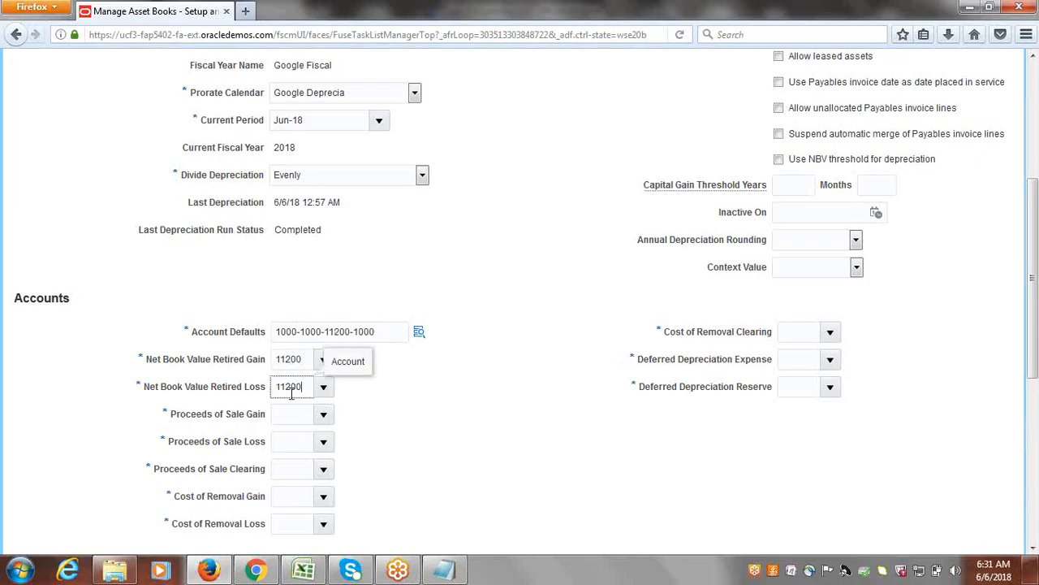
key("Tab")
Enter account 11200 for Proceeds of Sale Gain, Proceeds of Sale Loss and Proceeds of Sale Clearing.
type("11200")
key("Tab")
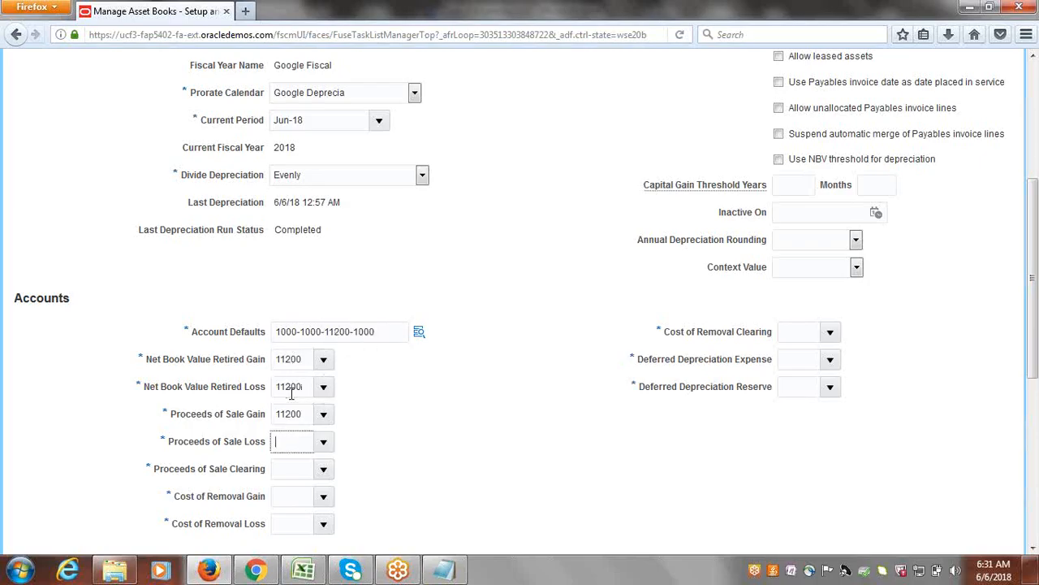
type("1")
key("Tab")
double_click(294, 445)
type("11200")
key("Tab")
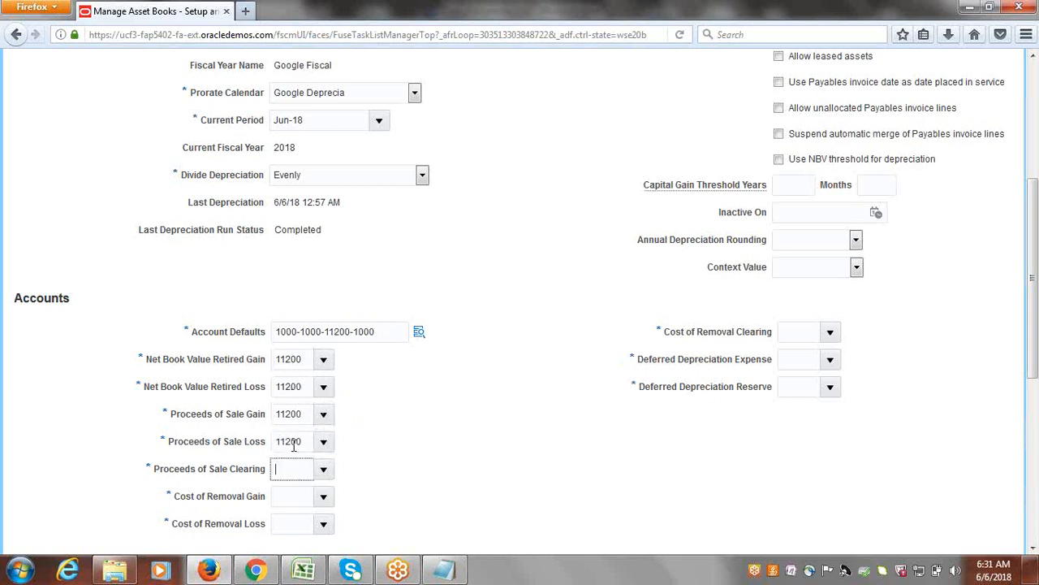
type("11200")
key("Tab")
Enter account 11200 for both Cost of Removal Gain and Cost of Removal Loss.
type("11200")
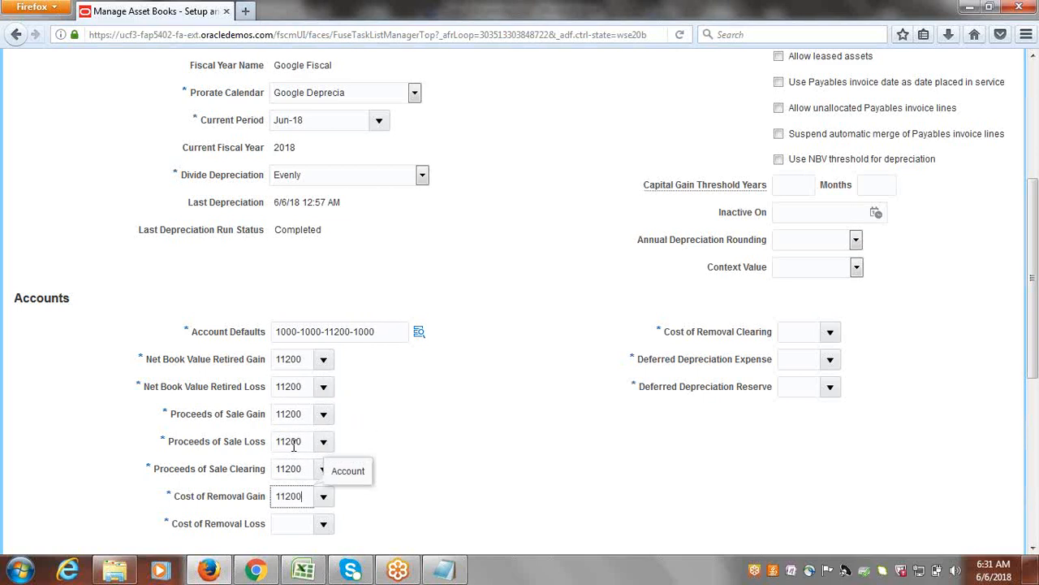
key("Tab")
type("11200")
key("Tab")
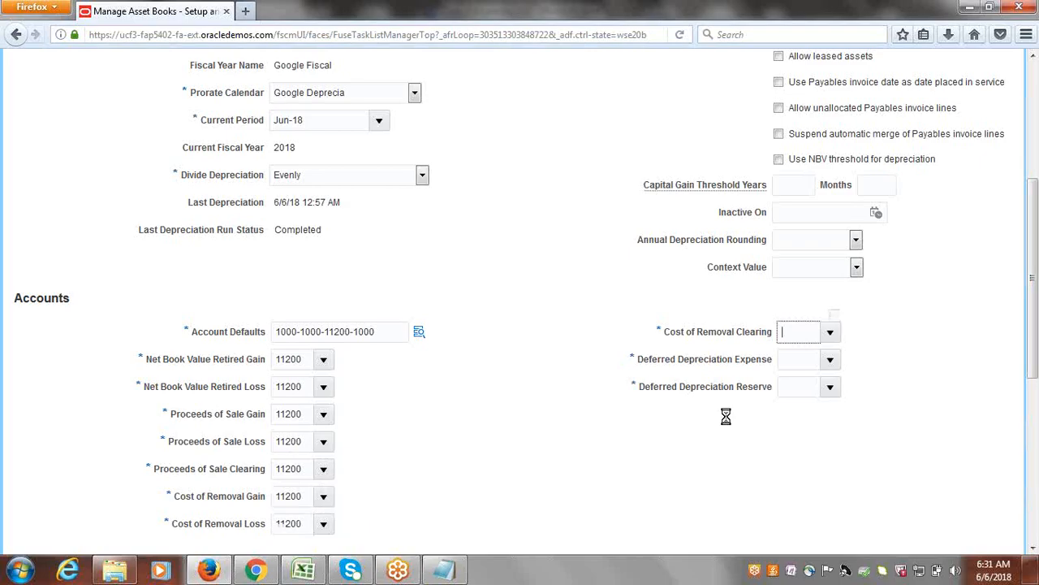
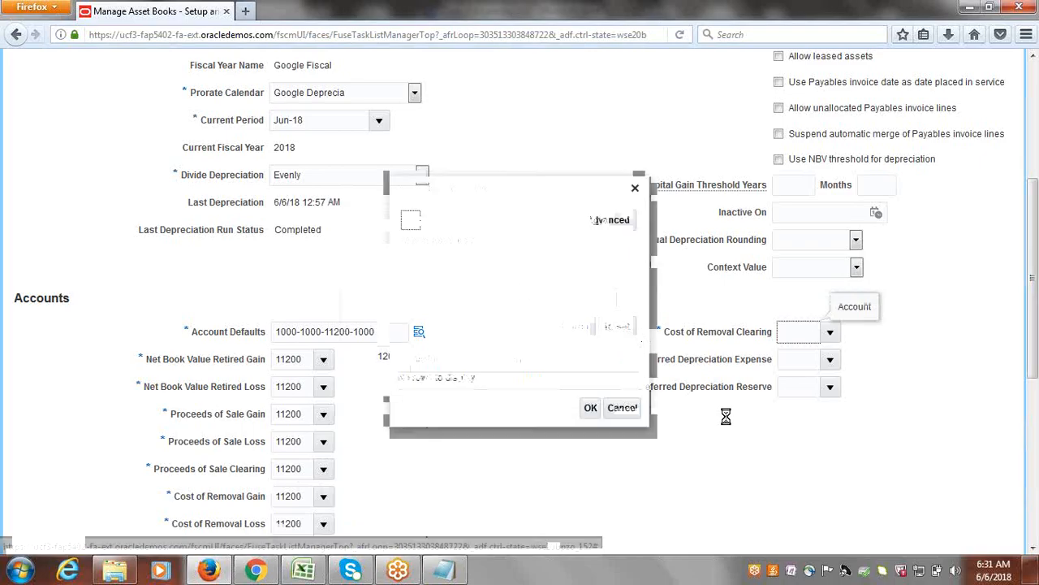
Search accounts by description "Building" and select 15120 Buildings and Improvements for the Asset Cost combination.
type("Building")
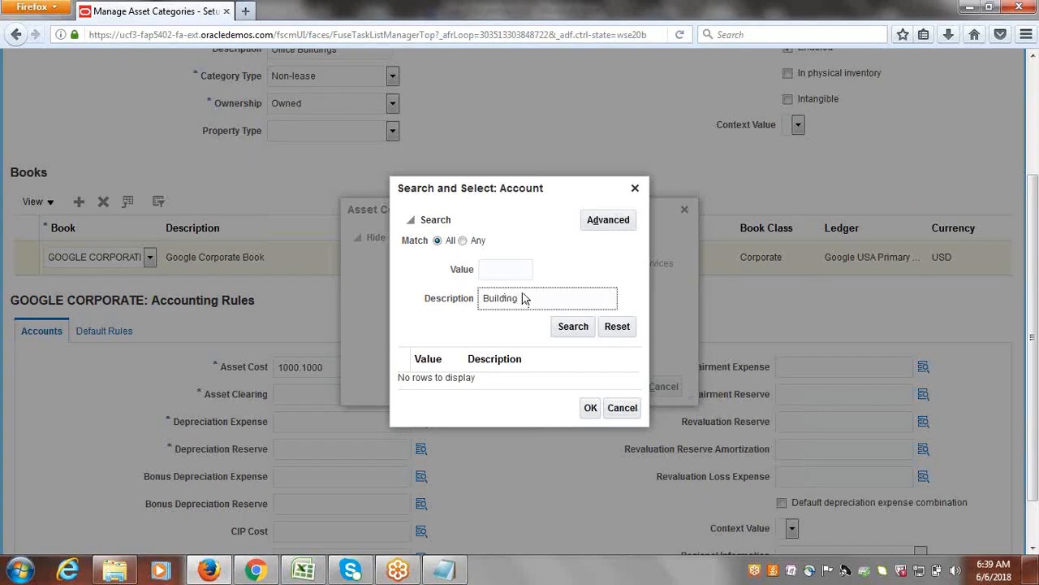
left_click(573, 326)
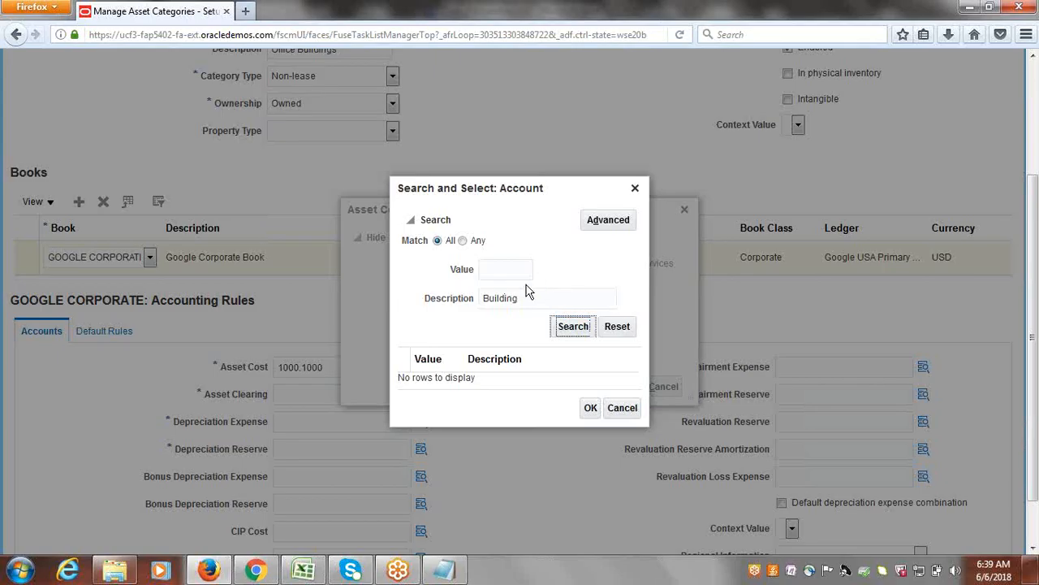
left_click(513, 363)
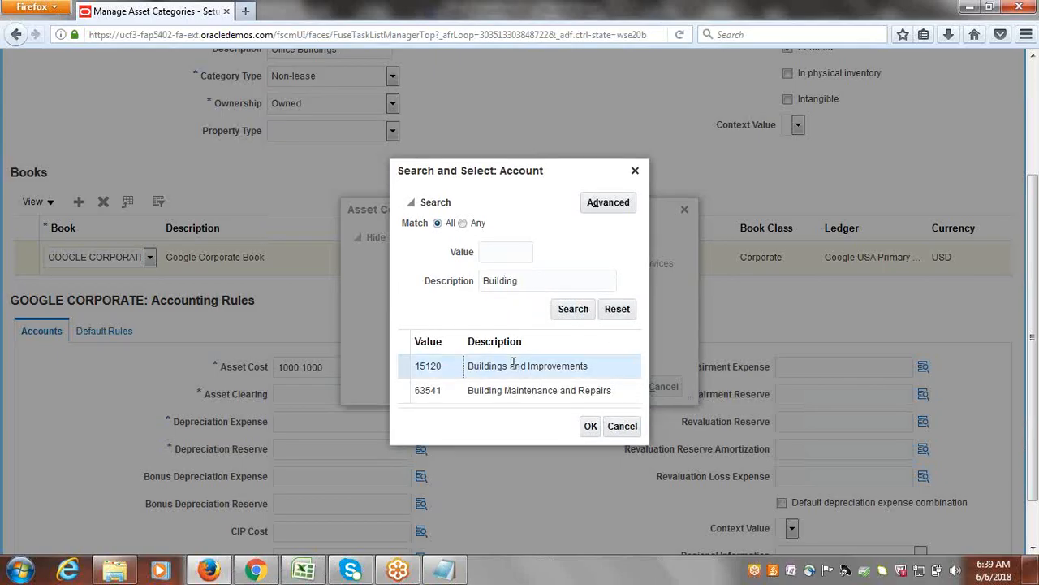
left_click(591, 426)
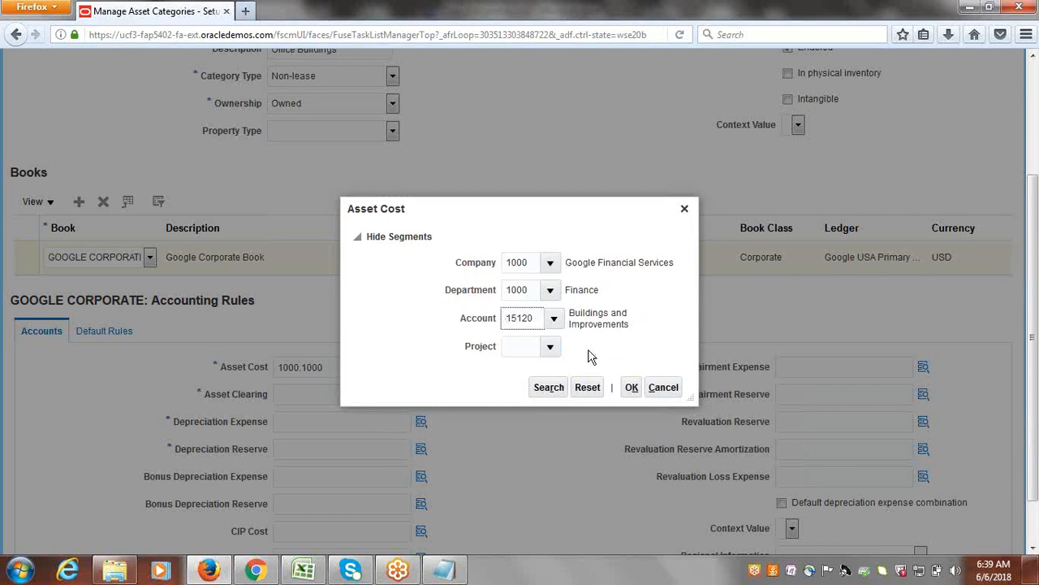
Set the Asset Cost project to 1000 EBS Projects and confirm the account combination.
left_click(549, 346)
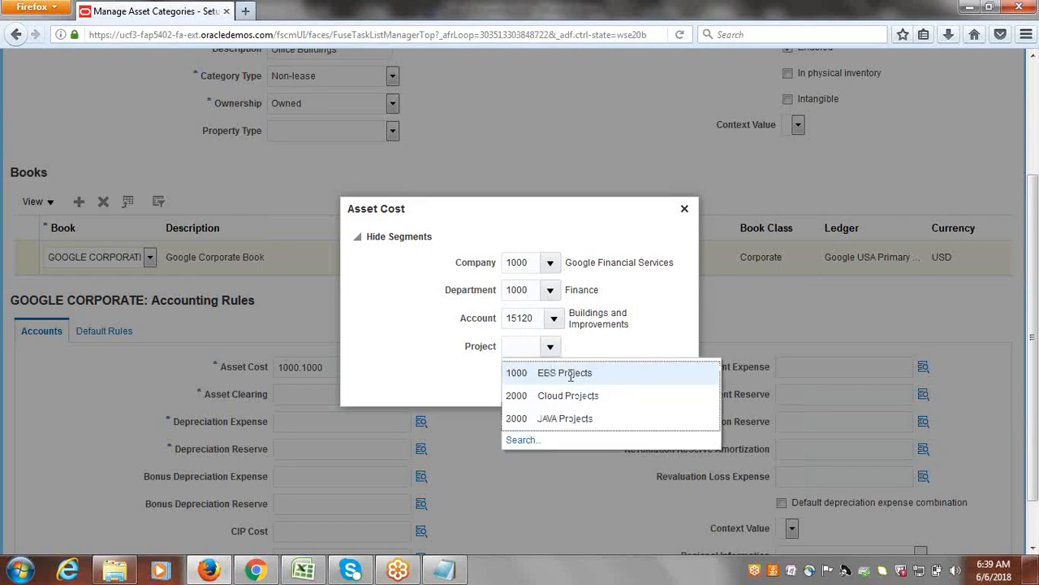
left_click(569, 372)
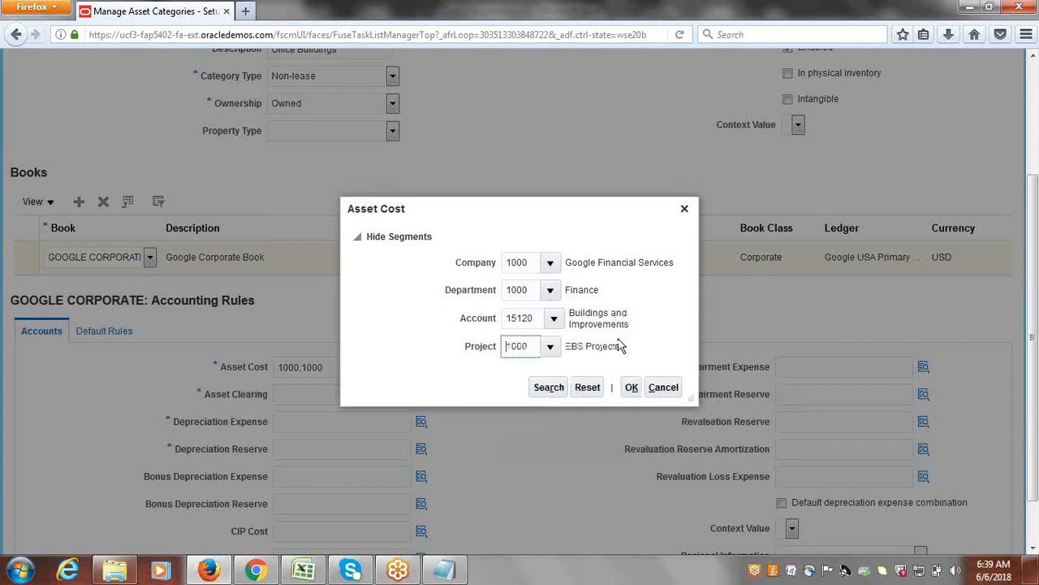
left_click(631, 389)
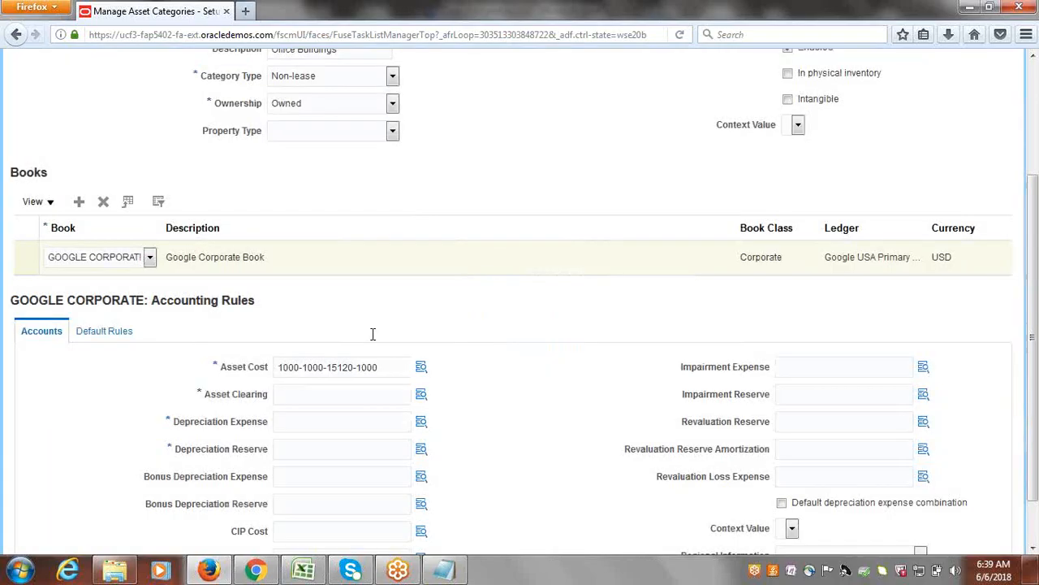
left_click_drag(378, 367, 249, 366)
key("ctrl+c")
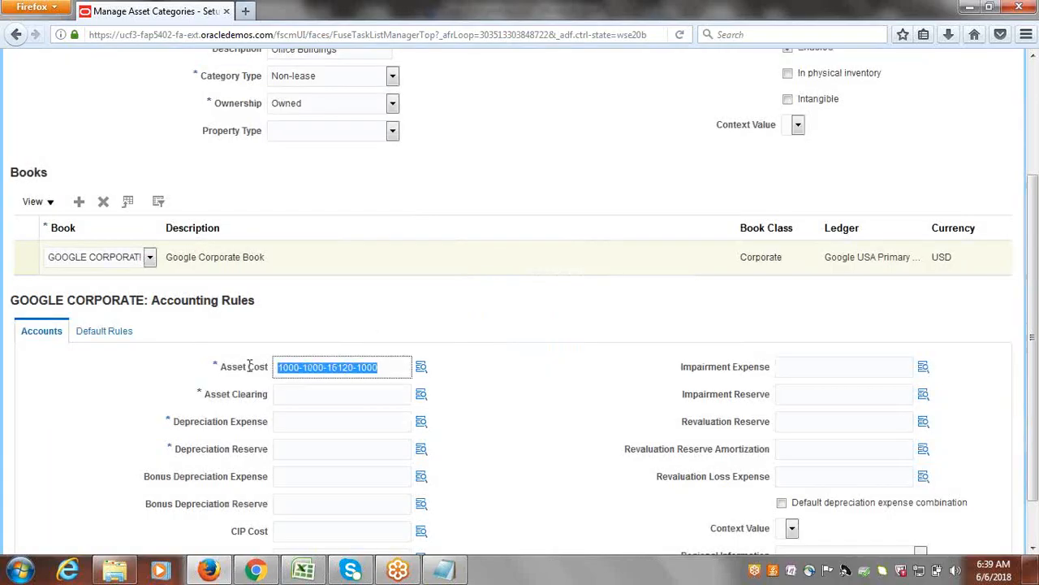
left_click(295, 392)
key("ctrl+v")
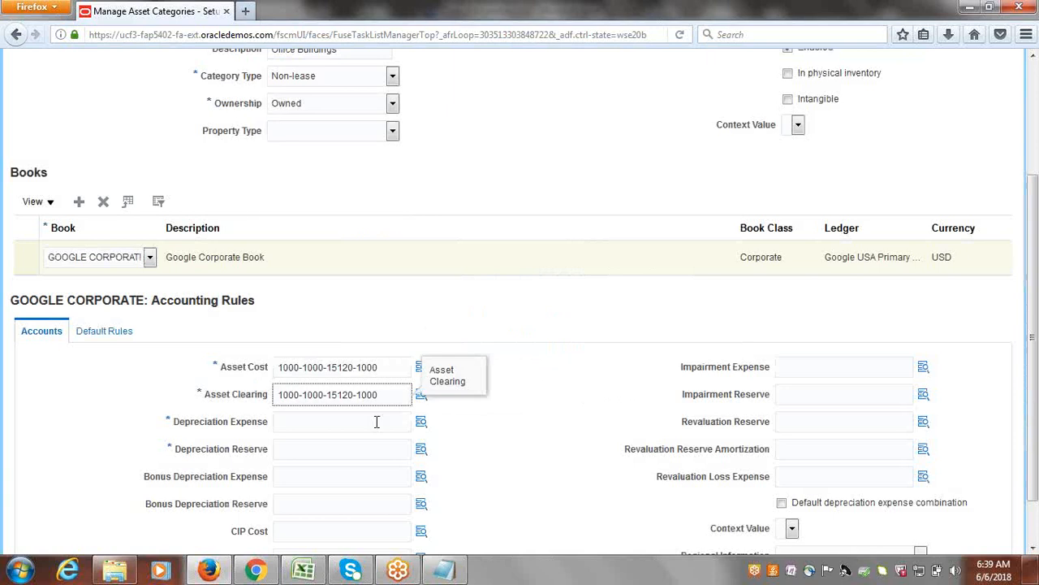
Look up a different natural account for Asset Clearing by the description "Asset Clearing", with the value criterion cleared.
left_click(421, 394)
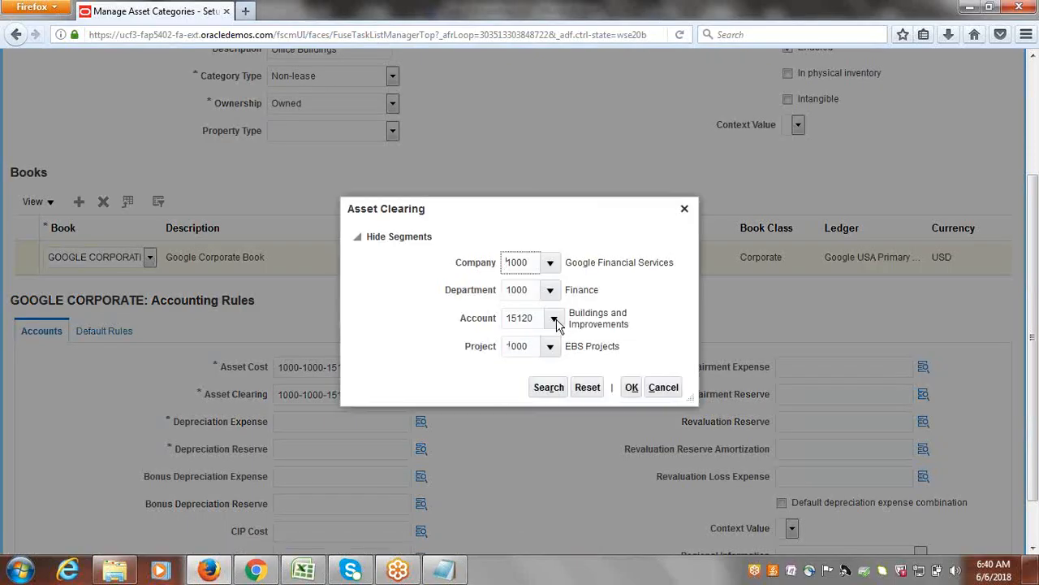
left_click(555, 320)
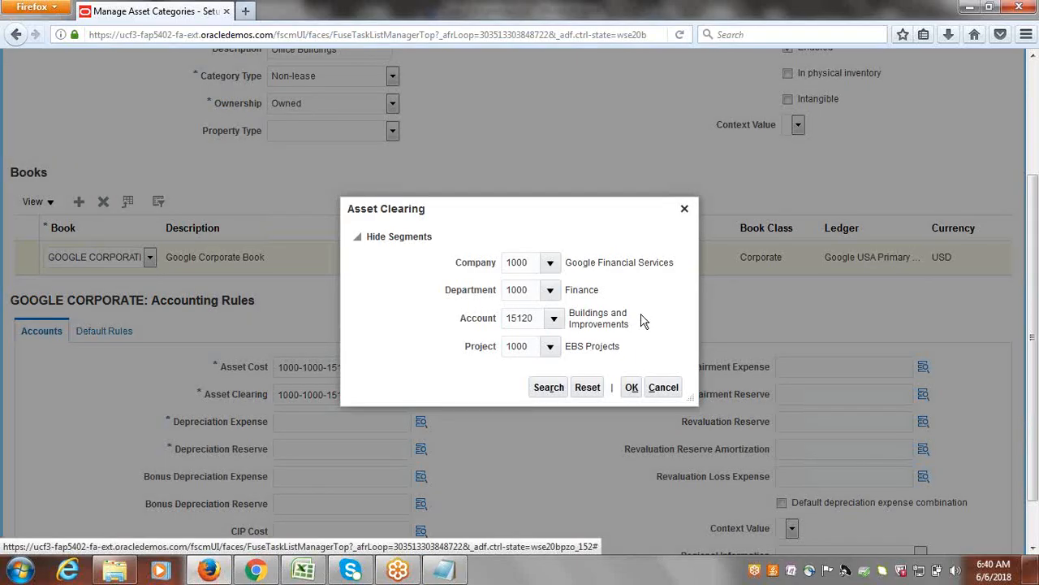
left_click(555, 320)
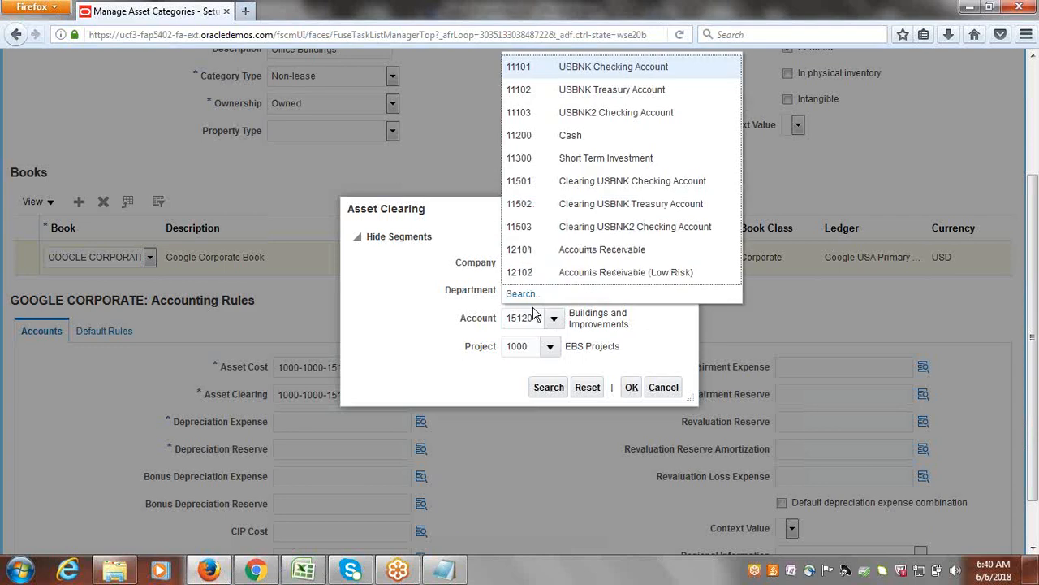
left_click(521, 294)
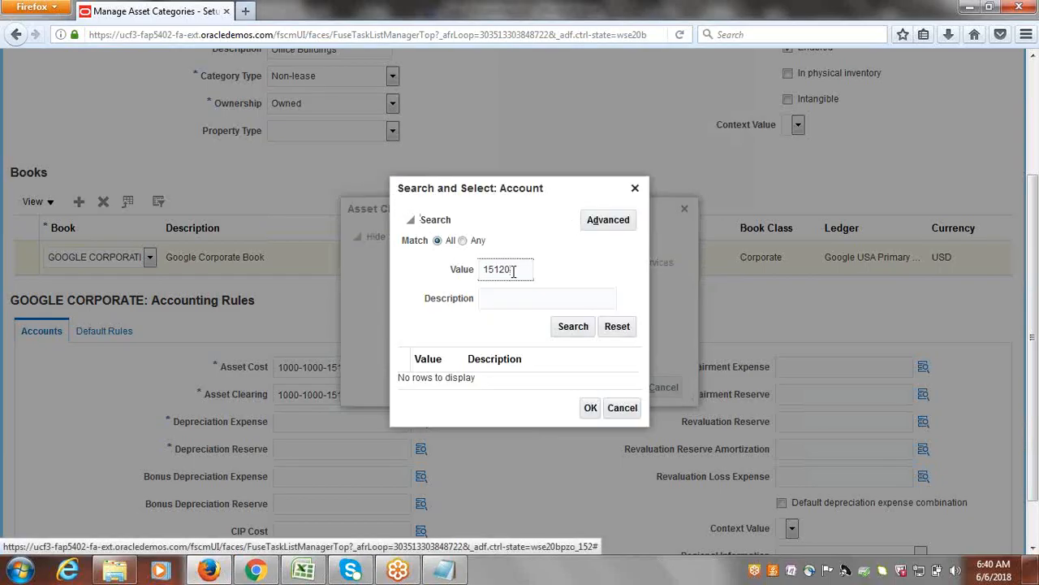
double_click(514, 272)
key("BackSpace")
key("Tab")
type("A")
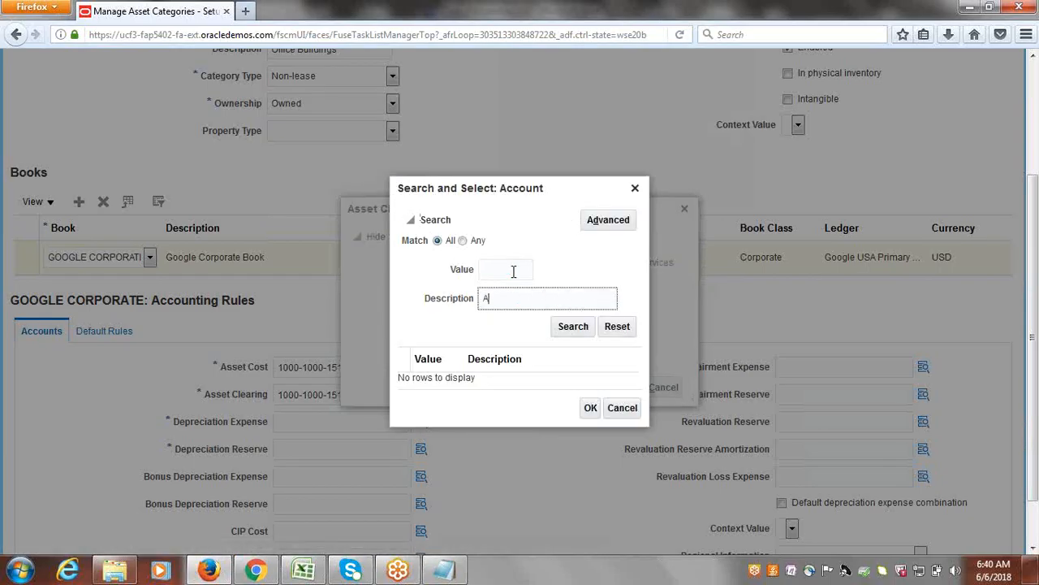
type("ssst Clearing")
left_click(574, 327)
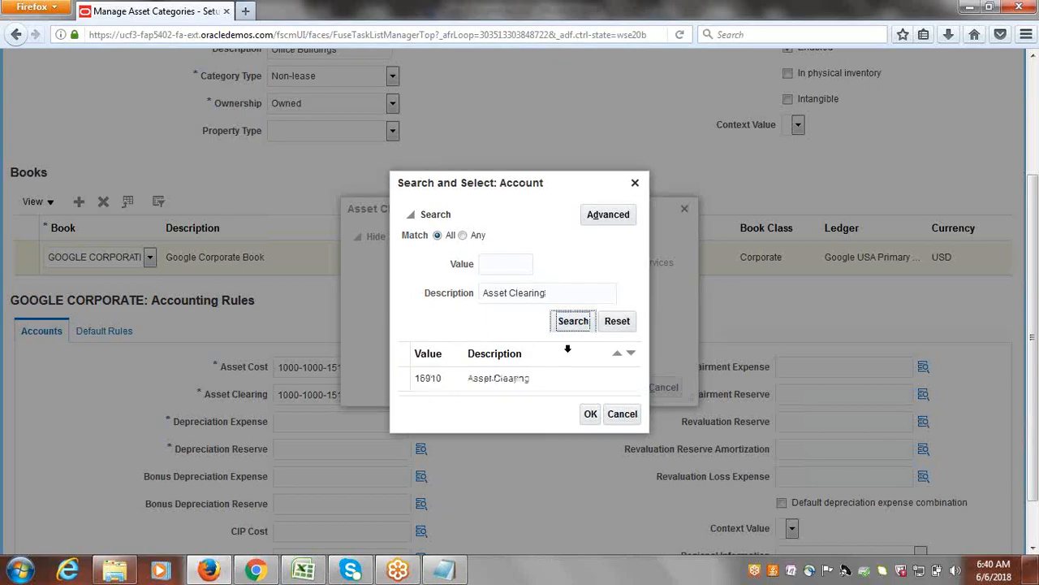
Select account 15910 Asset Clearing and confirm the Asset Clearing combination.
left_click(428, 380)
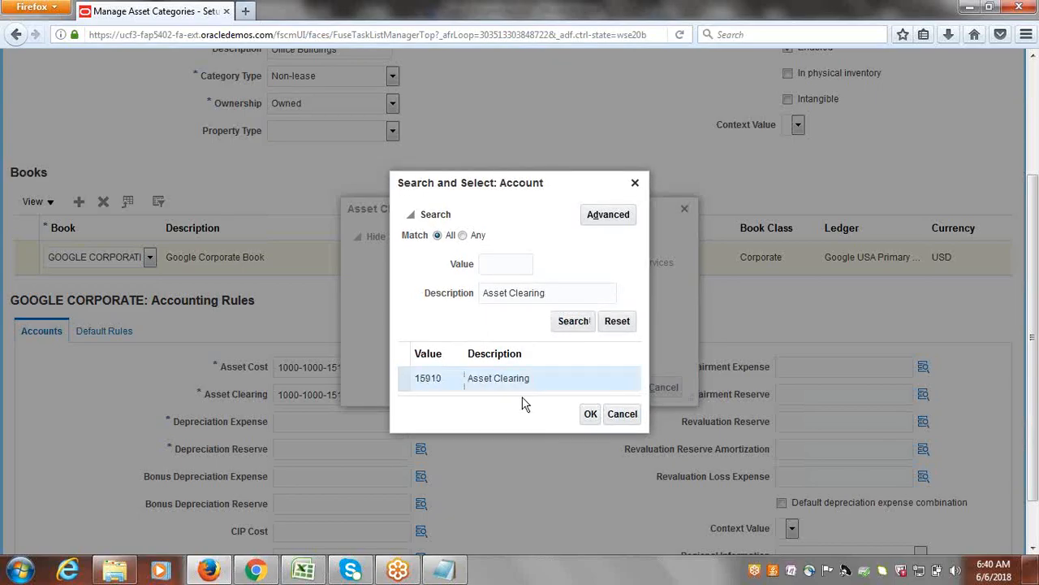
left_click(588, 415)
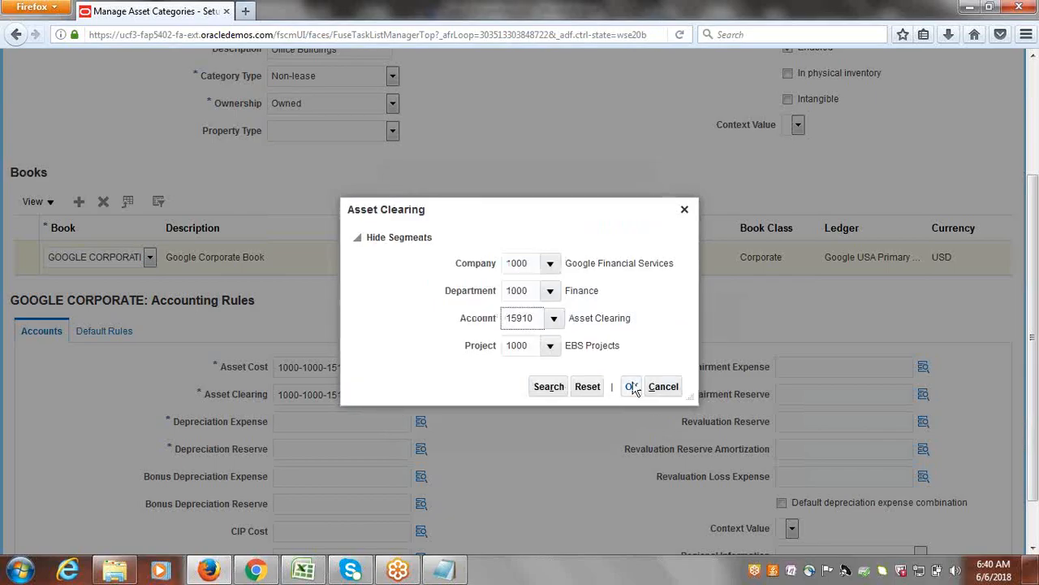
left_click(632, 387)
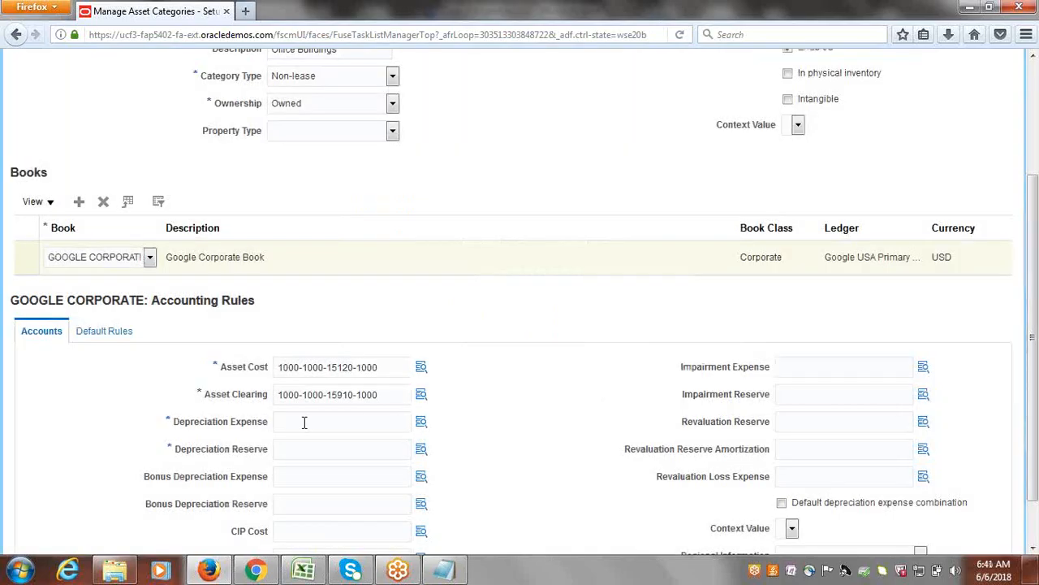
left_click(304, 421)
key("ctrl+v")
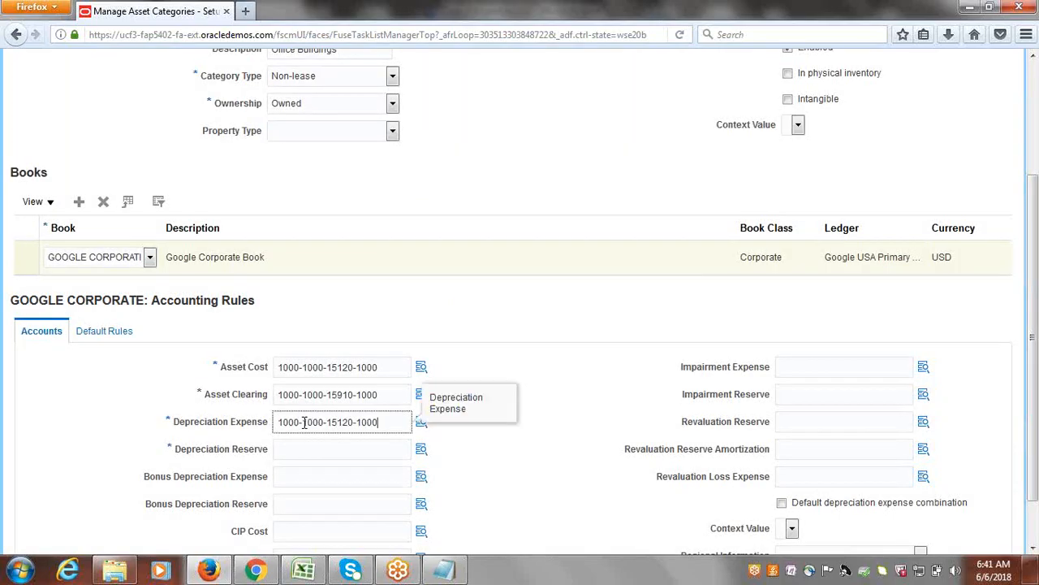
left_click(468, 437)
left_click(421, 421)
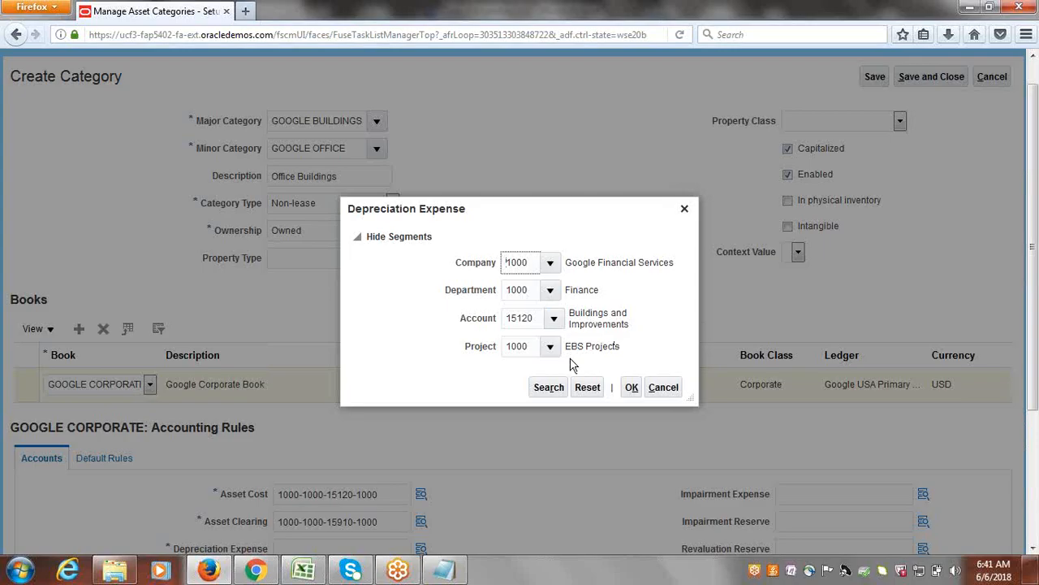
Search for a Depreciation Expense natural account by the description "Depreci", with the value criterion cleared.
left_click(555, 321)
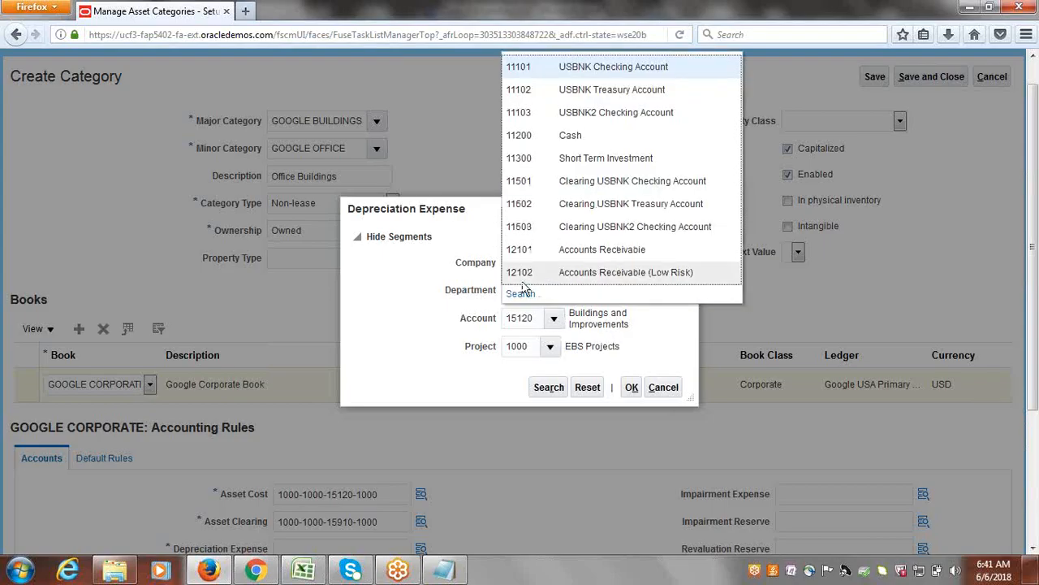
left_click(520, 295)
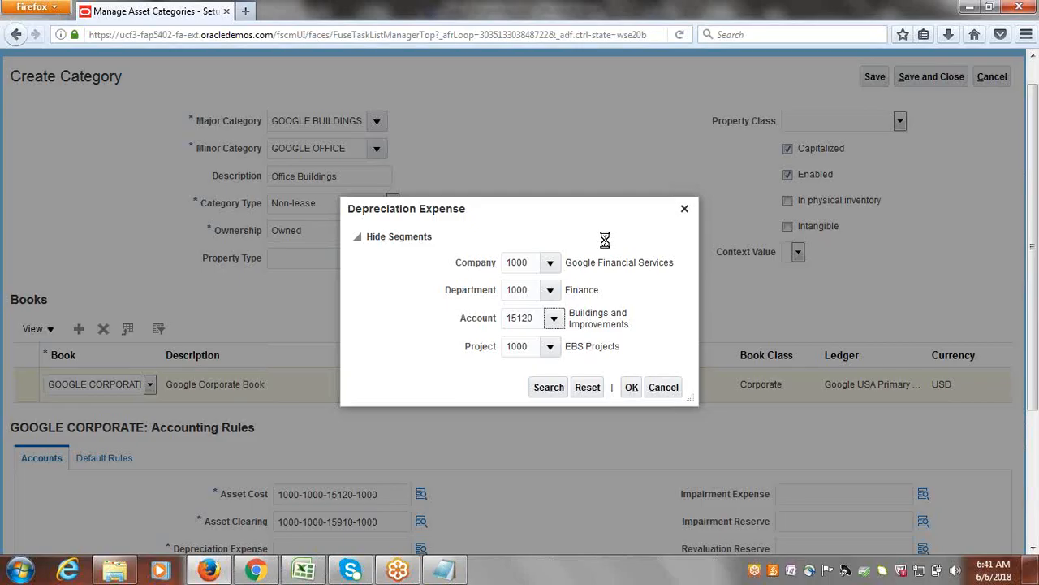
double_click(524, 270)
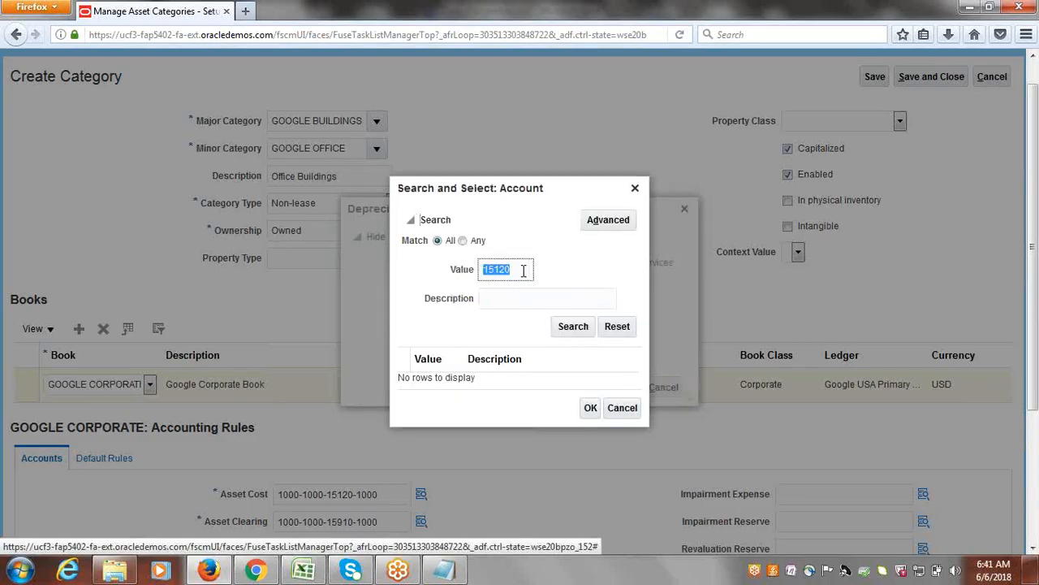
key("BackSpace")
key("Tab")
type("Dep")
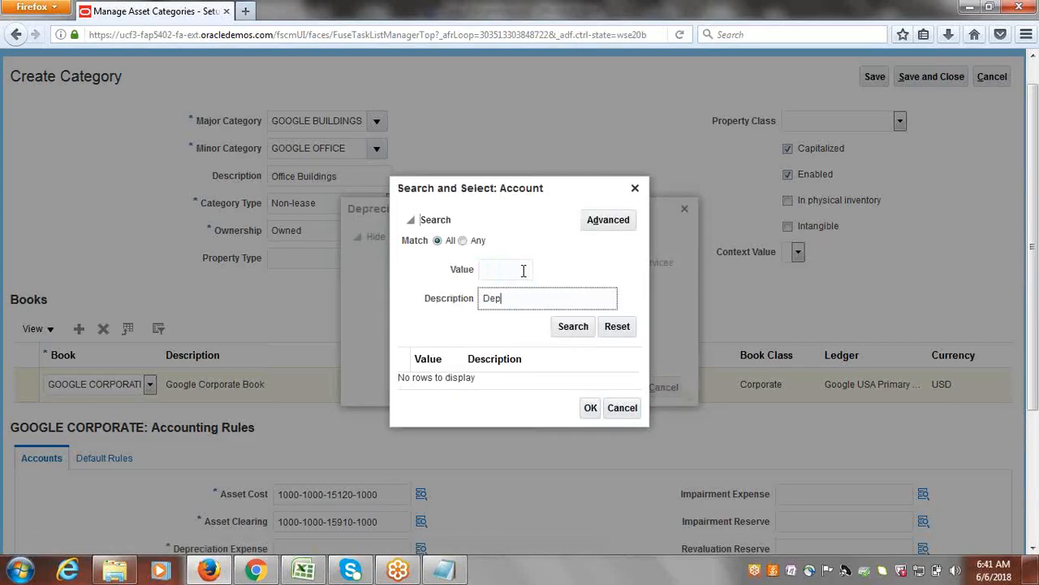
type("reci")
left_click(573, 326)
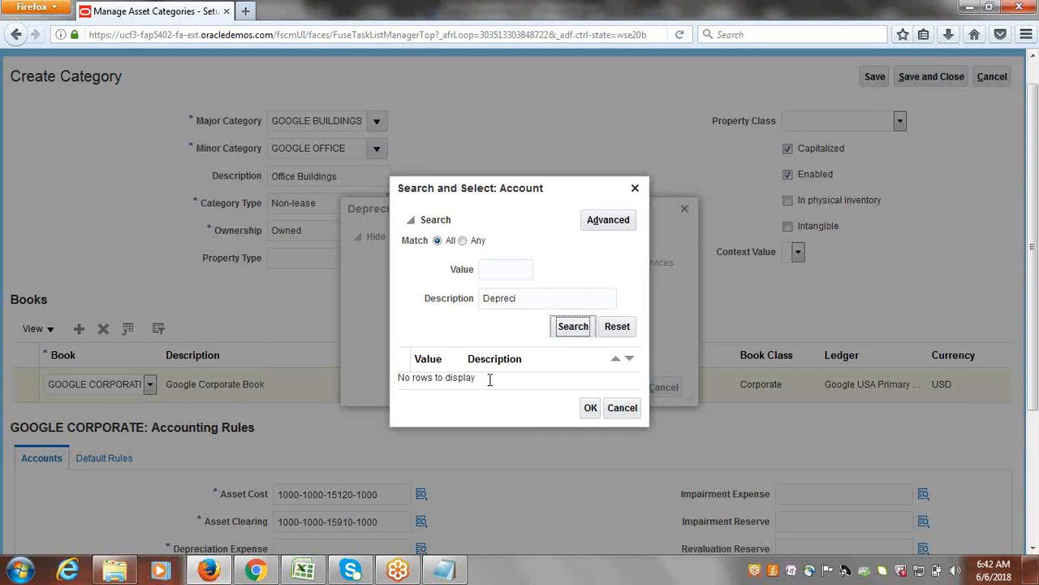
left_click(609, 224)
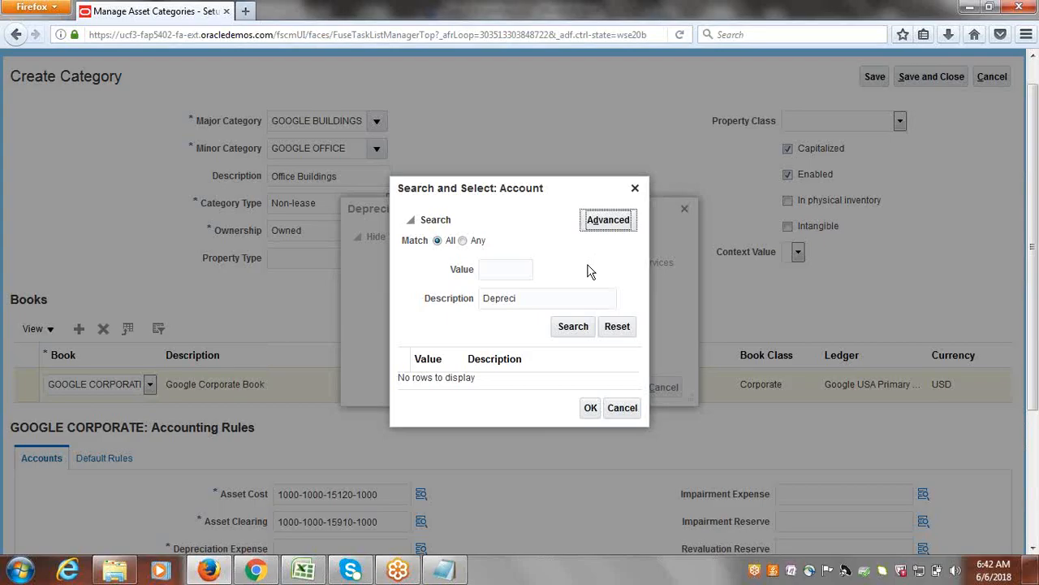
left_click(601, 223)
left_click(539, 295)
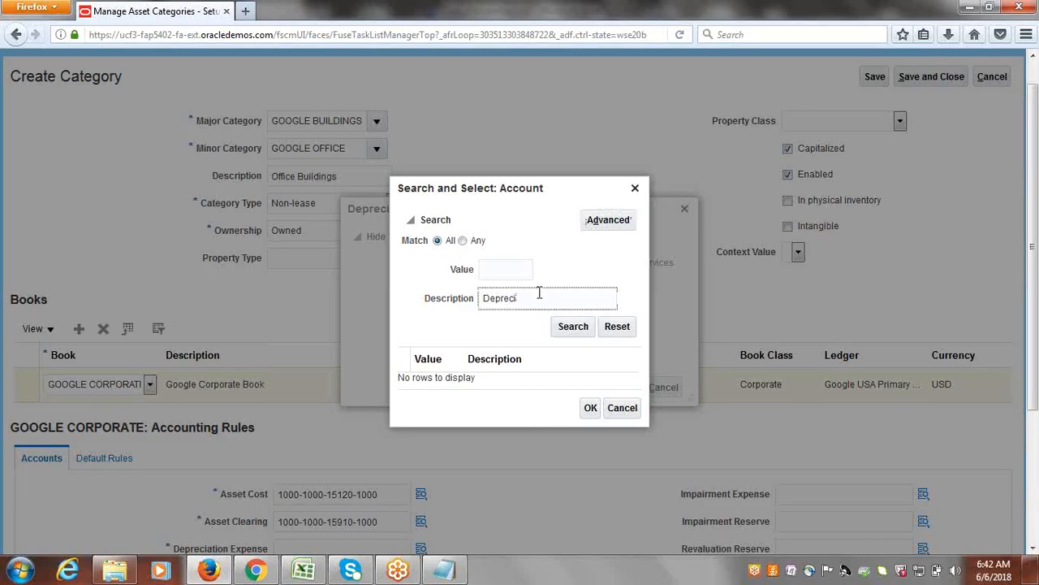
double_click(538, 294)
key("BackSpace")
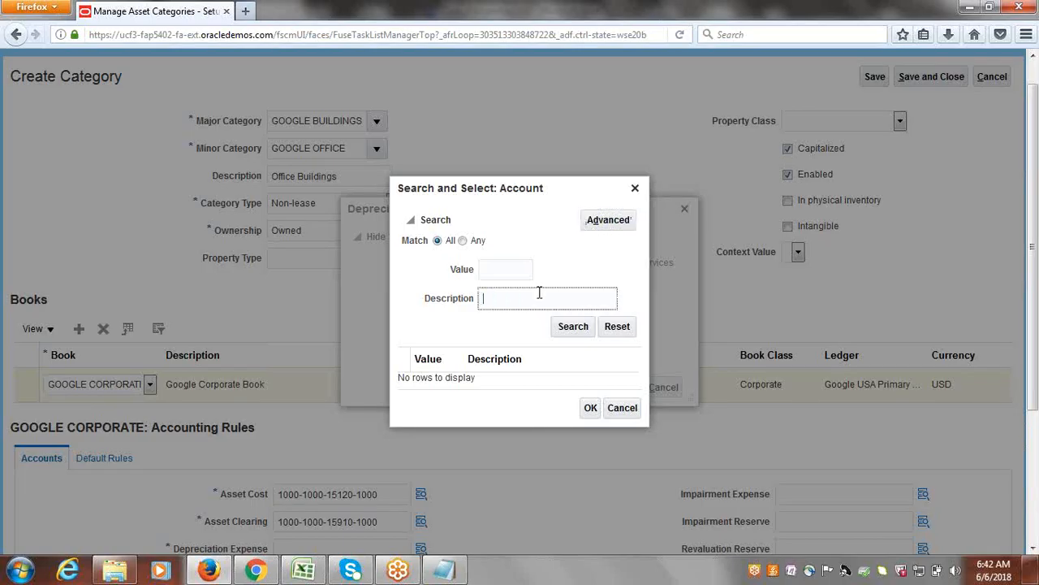
left_click(605, 220)
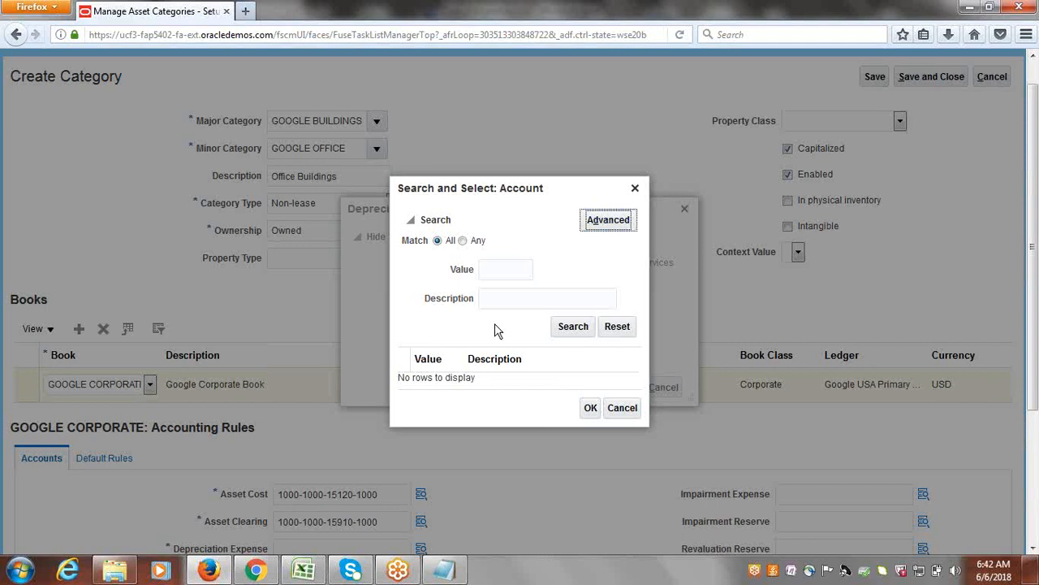
left_click(635, 189)
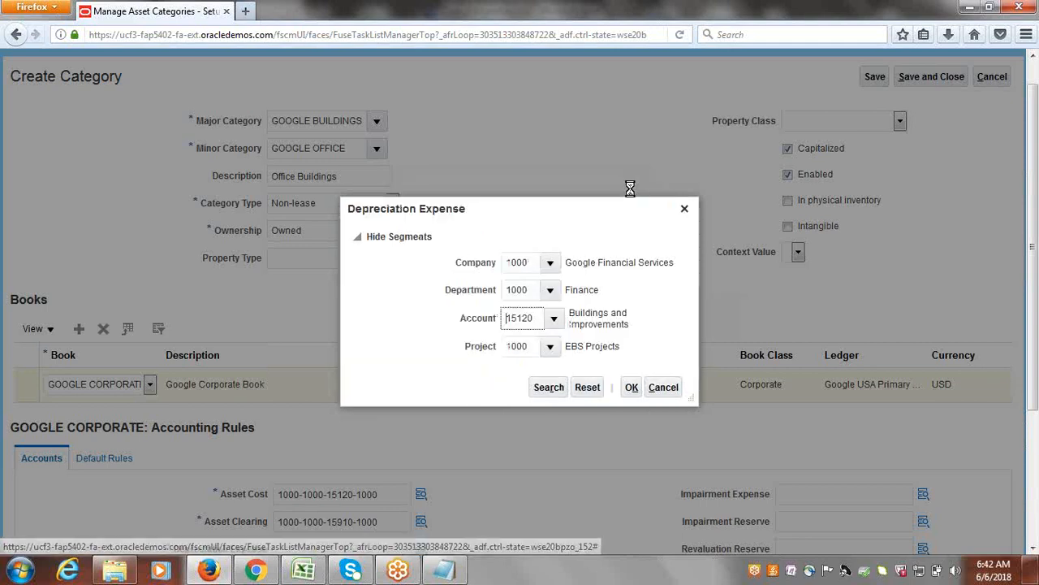
Reopen the account search for Depreciation Expense, clear its value criterion and switch to advanced search mode.
left_click(556, 321)
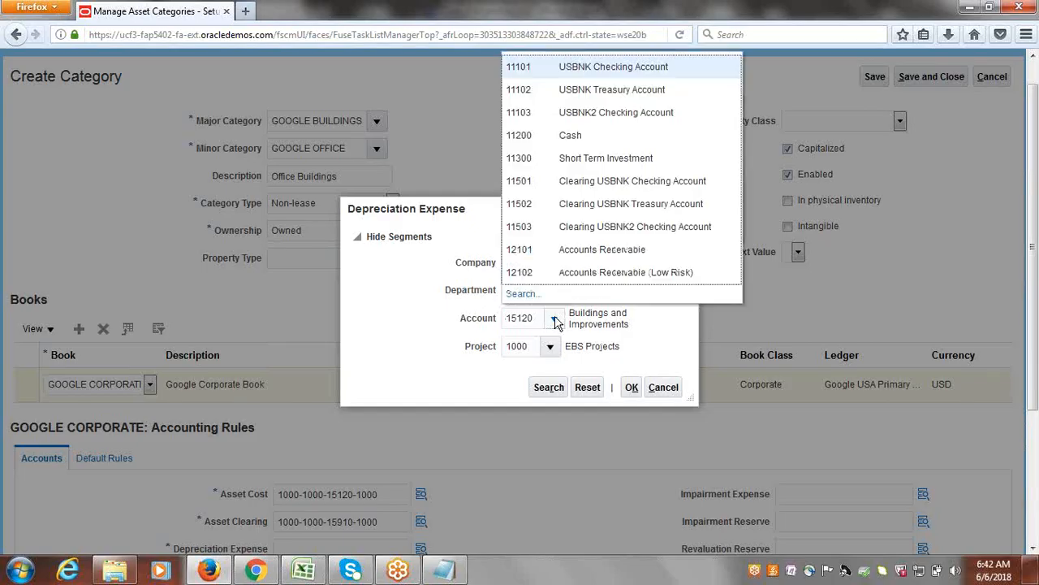
left_click(521, 294)
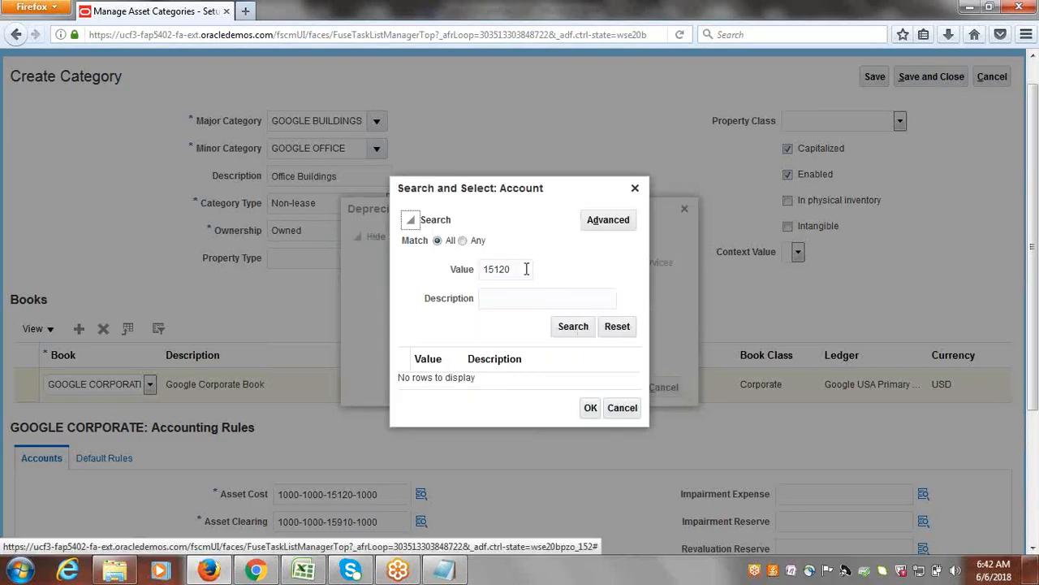
left_click(526, 269)
double_click(526, 269)
key("BackSpace")
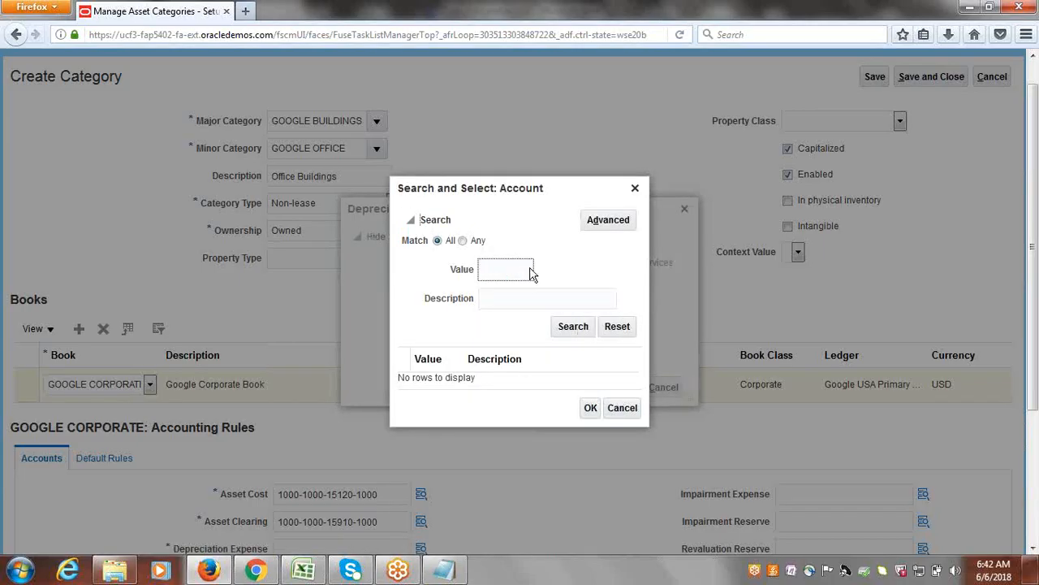
left_click(605, 222)
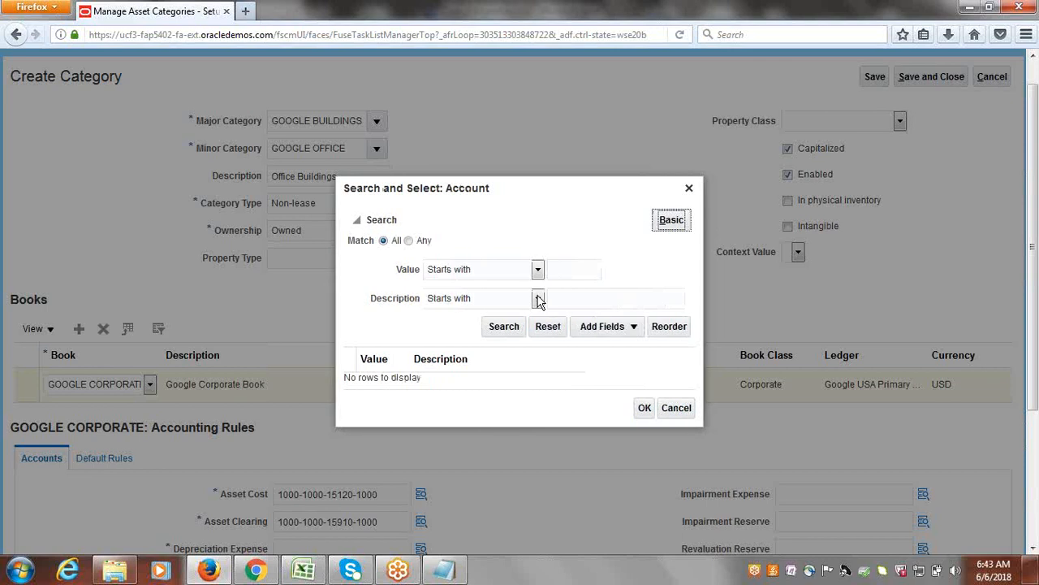
Search for Depreciation Expense natural accounts whose description contains "Depreciation".
left_click(538, 299)
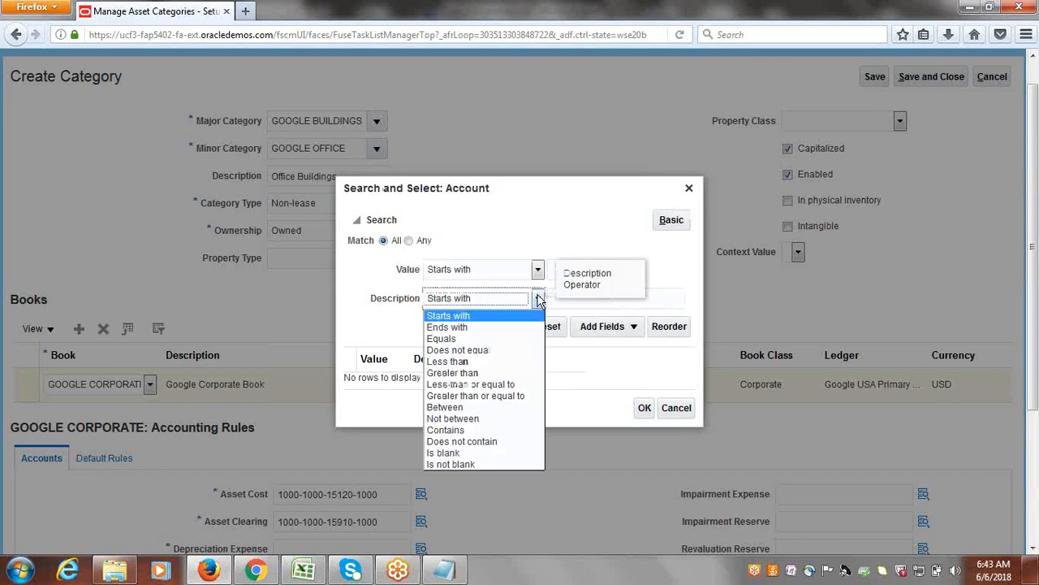
left_click(454, 430)
left_click(654, 299)
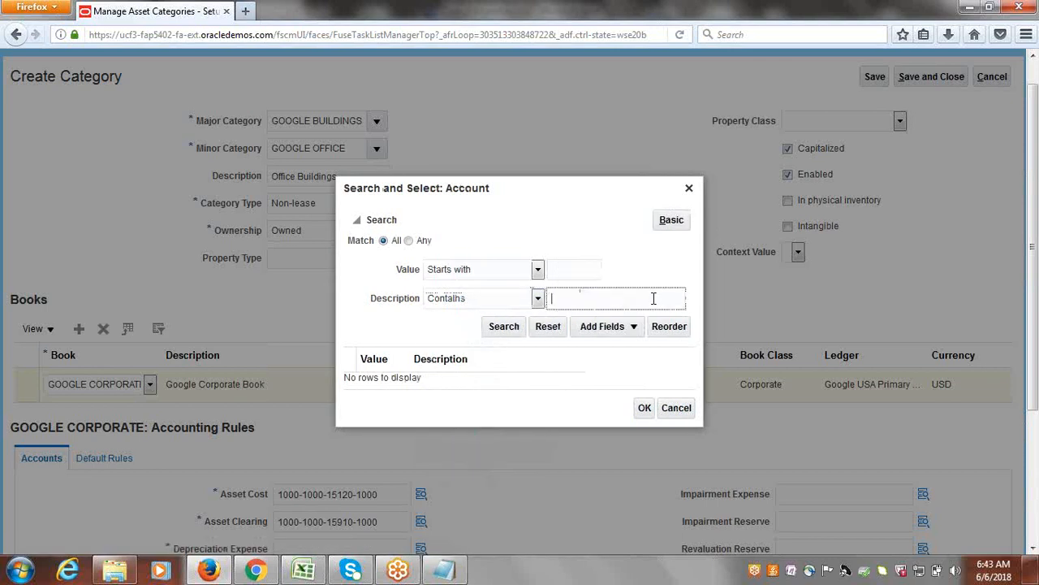
type("Deprep")
type("iation")
left_click(504, 325)
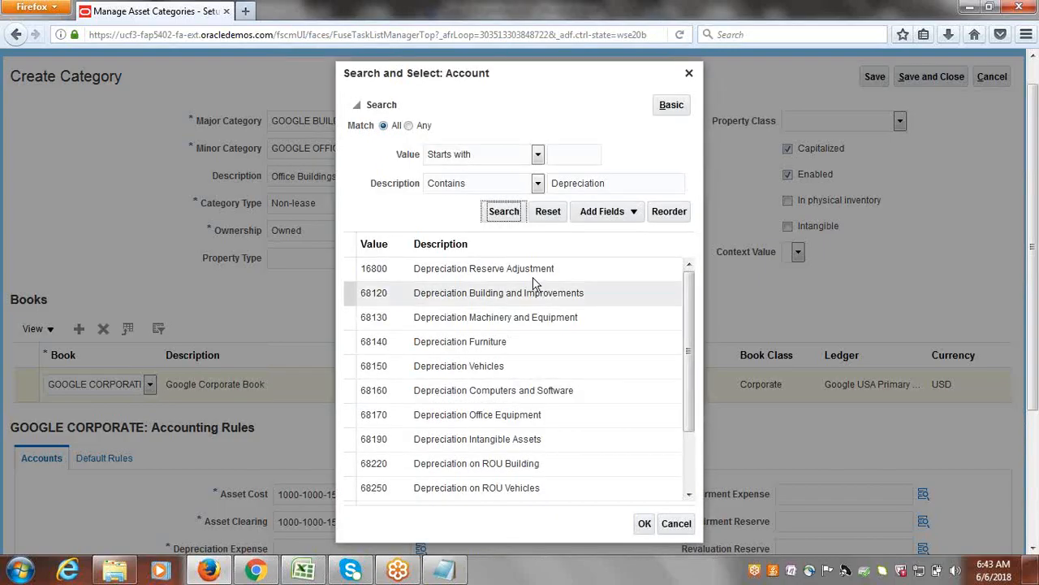
Select account 68120 Depreciation Building and Improvements and confirm the Depreciation Expense combination.
left_click(472, 293)
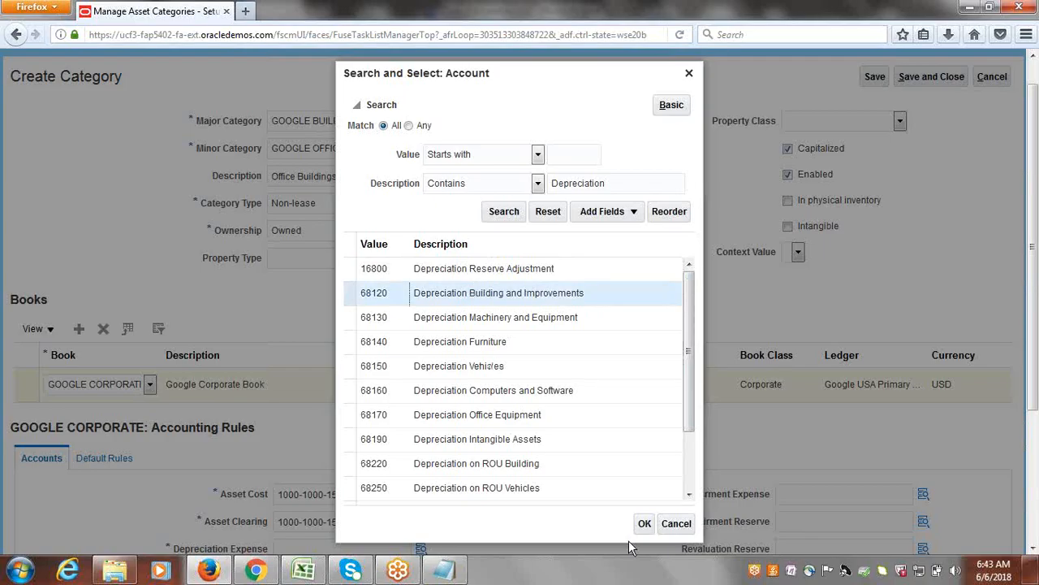
left_click(645, 522)
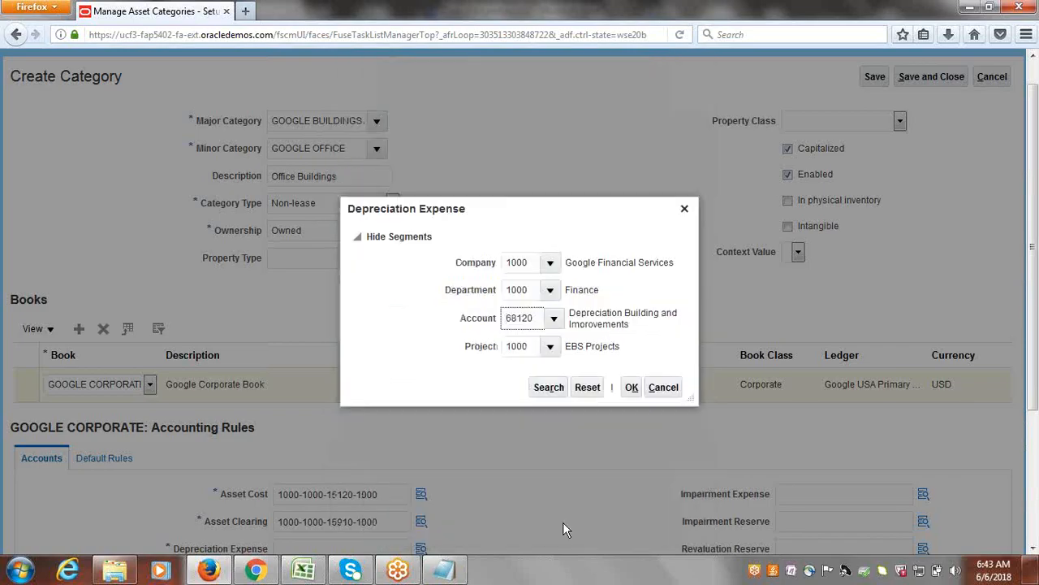
left_click(633, 387)
scroll(1035, 319, "down", 4)
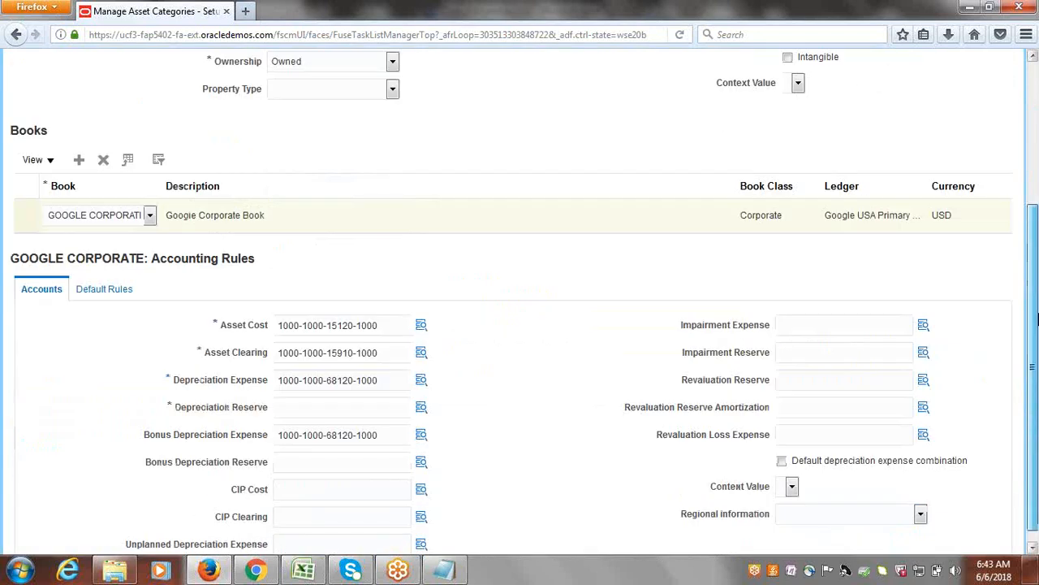
triple_click(387, 368)
key("ctrl+c")
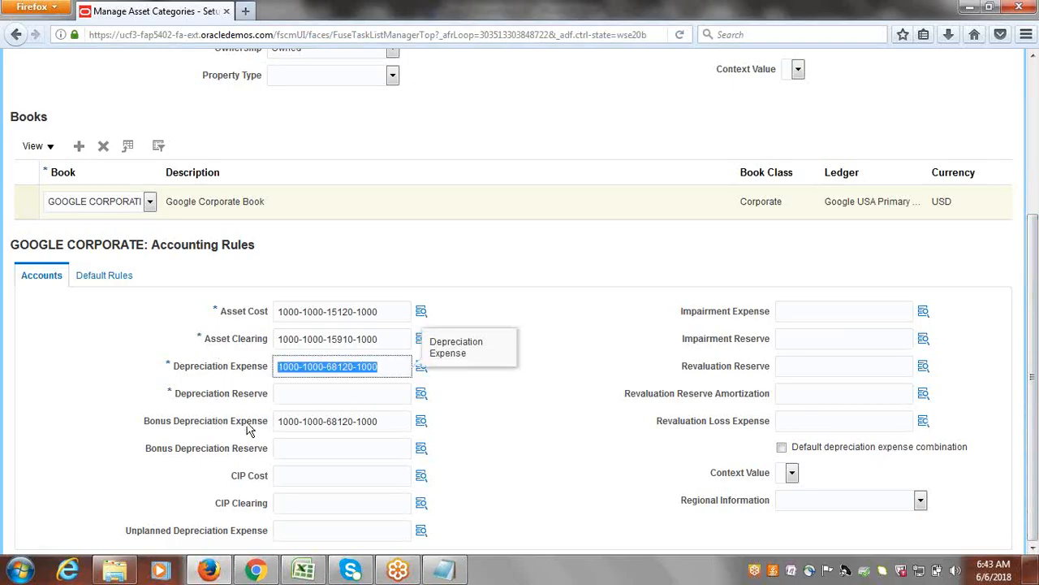
left_click(298, 389)
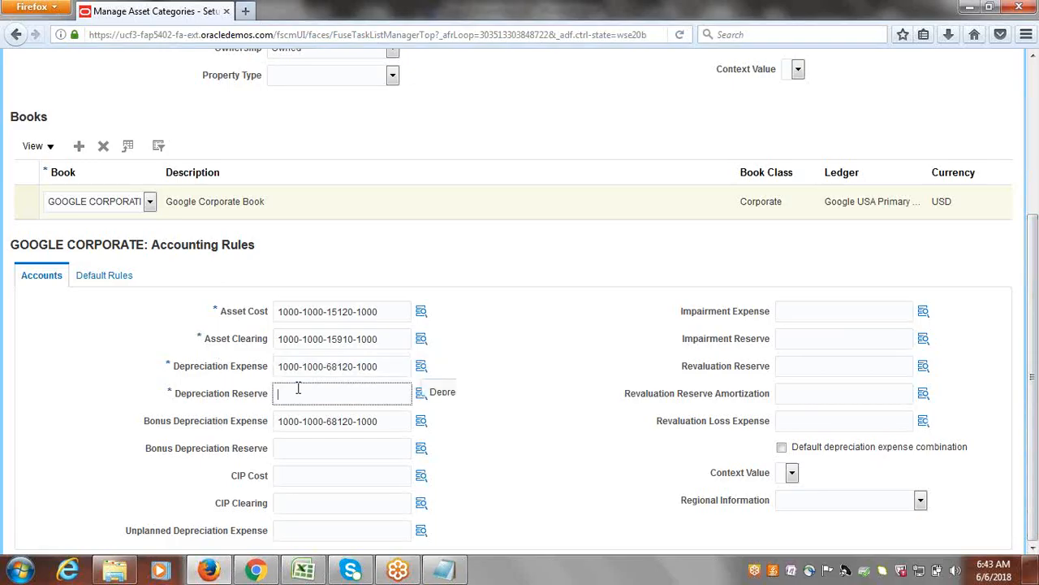
key("ctrl+v")
left_click(574, 456)
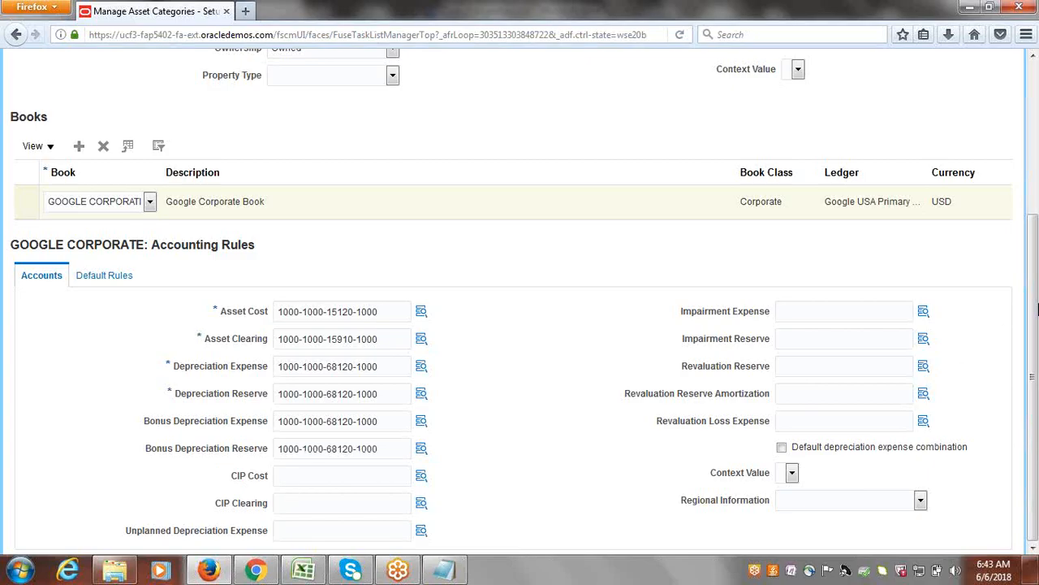
Add a default rules line for the GOOGLE CORPORATE book.
left_click(103, 276)
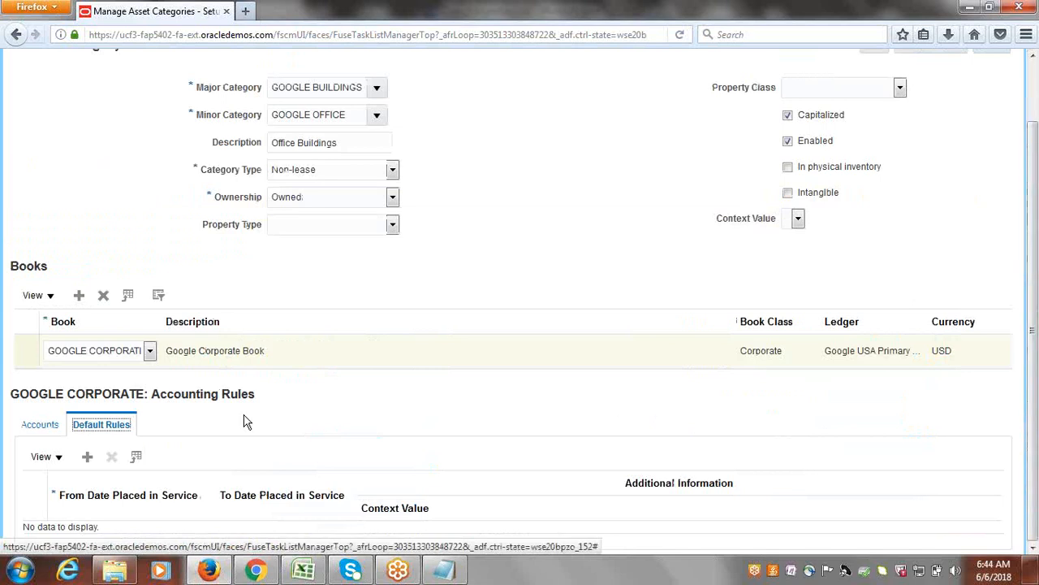
left_click(87, 457)
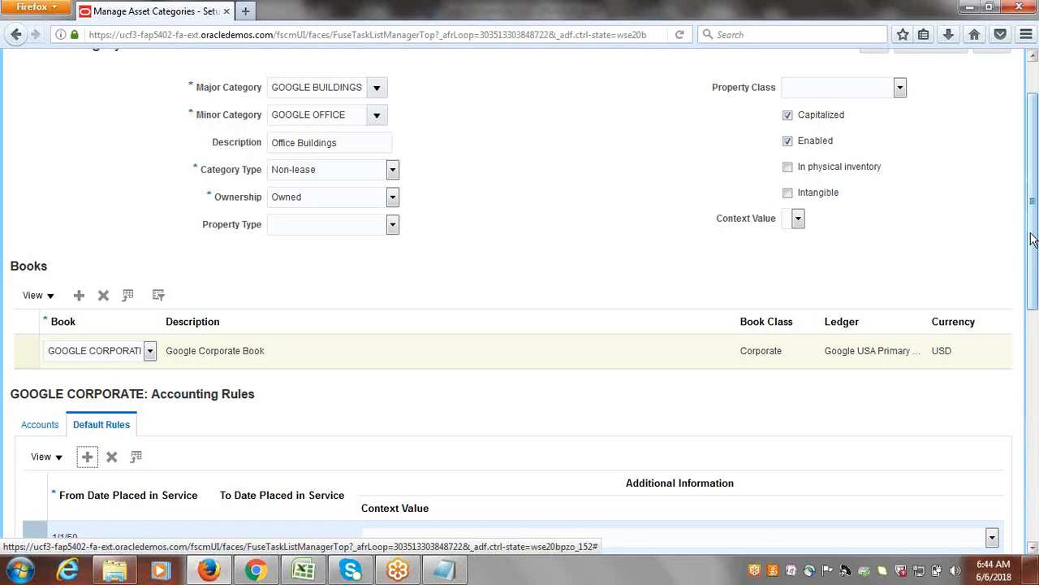
left_click_drag(1037, 195, 1034, 341)
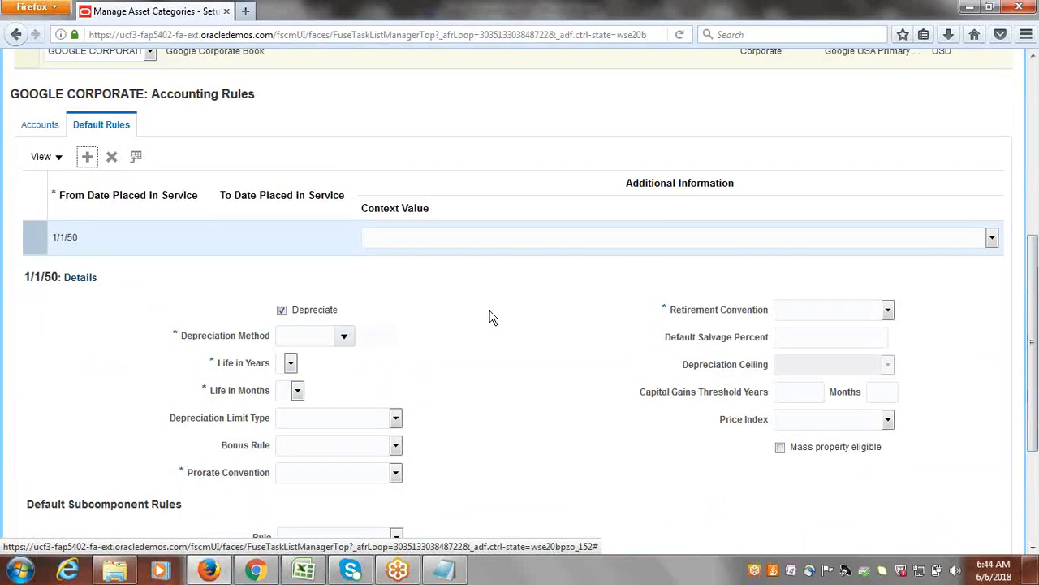
Open the depreciation method search for the new default rule and search by the name "STL".
left_click(346, 336)
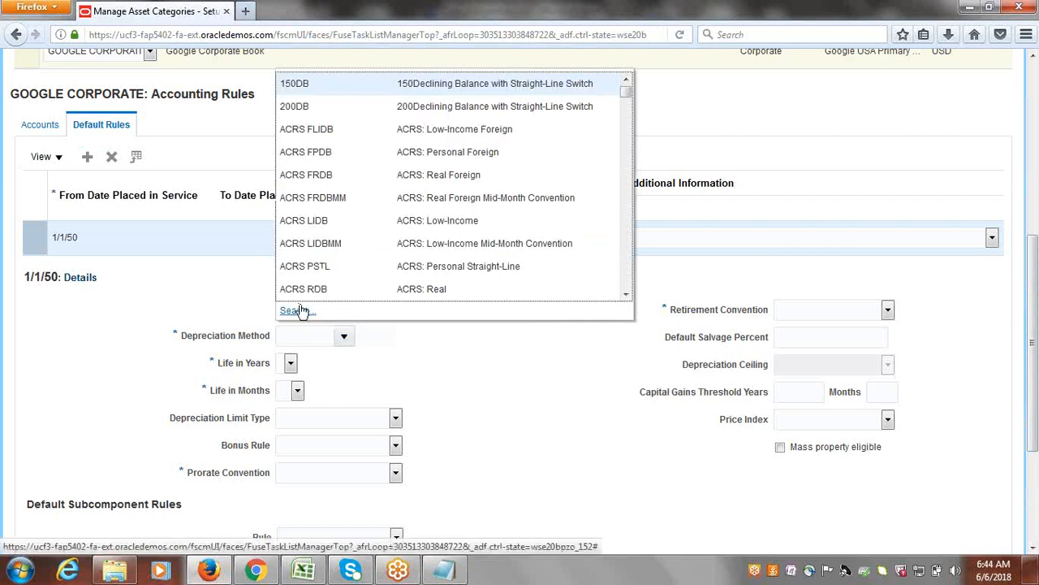
left_click(294, 310)
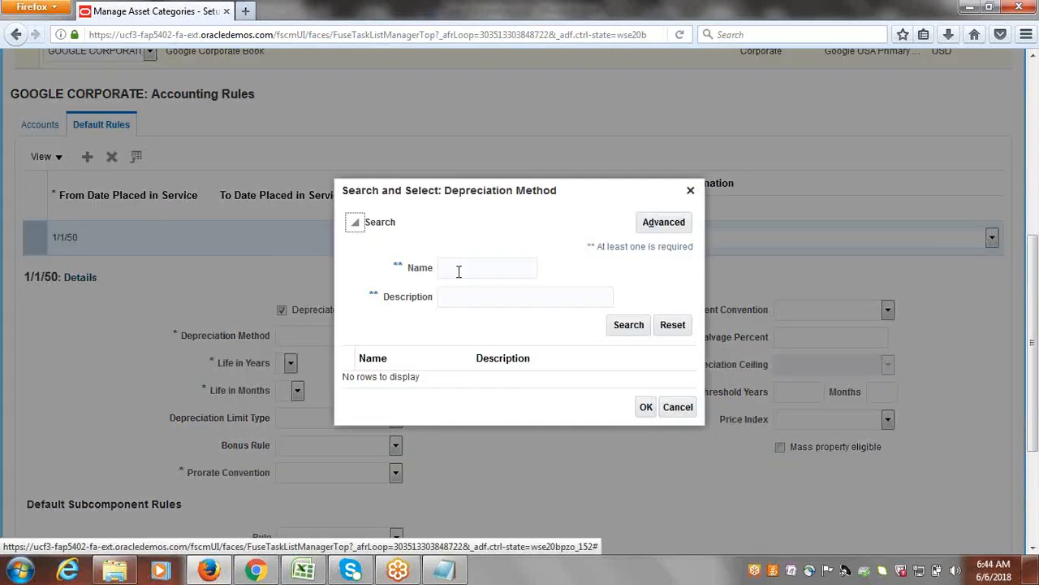
left_click(459, 271)
type("STL")
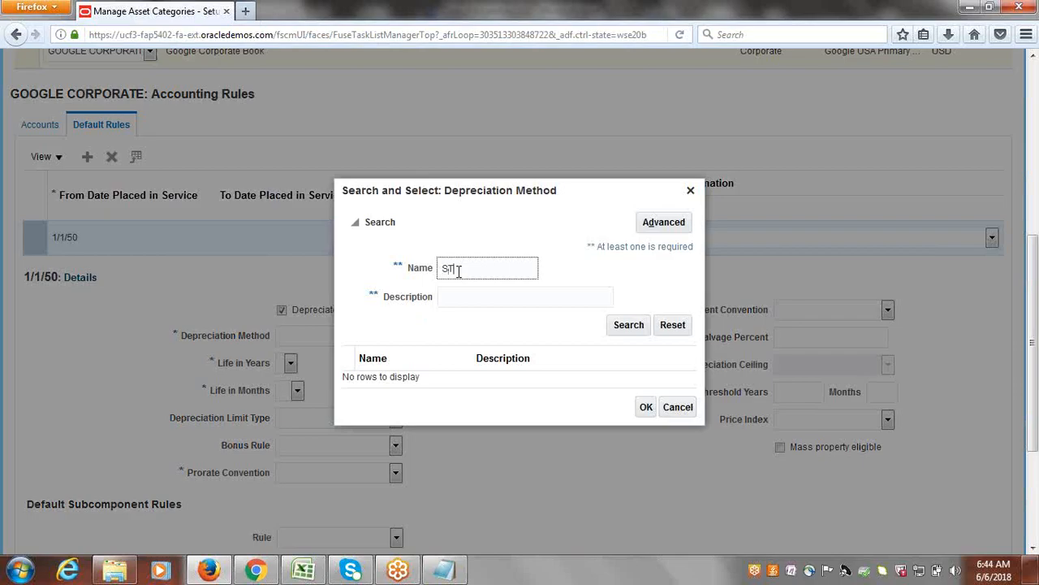
left_click(631, 331)
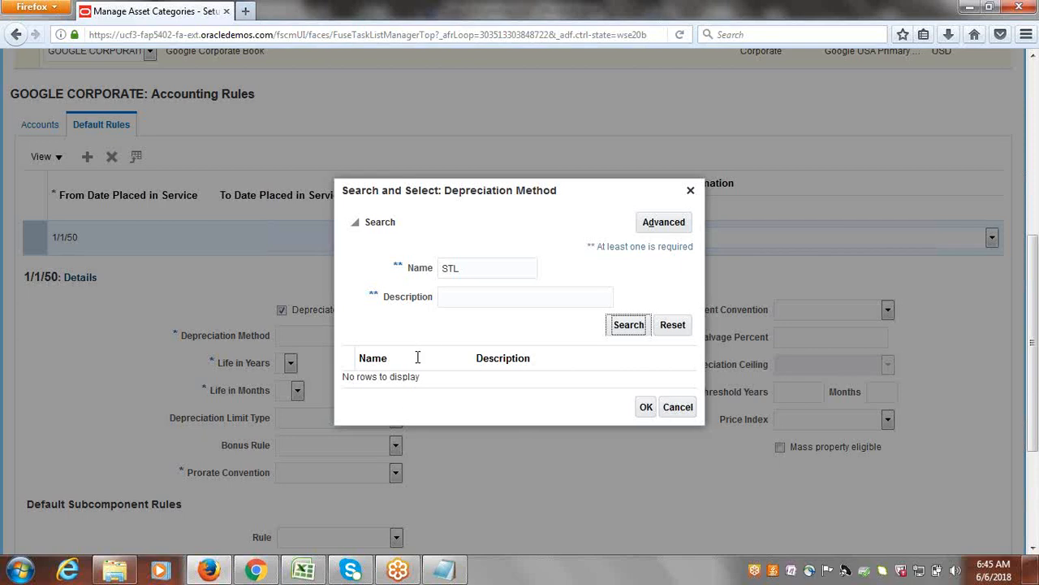
Try the name "S" in the depreciation method search, and search by the description "STL" with the name cleared.
double_click(464, 270)
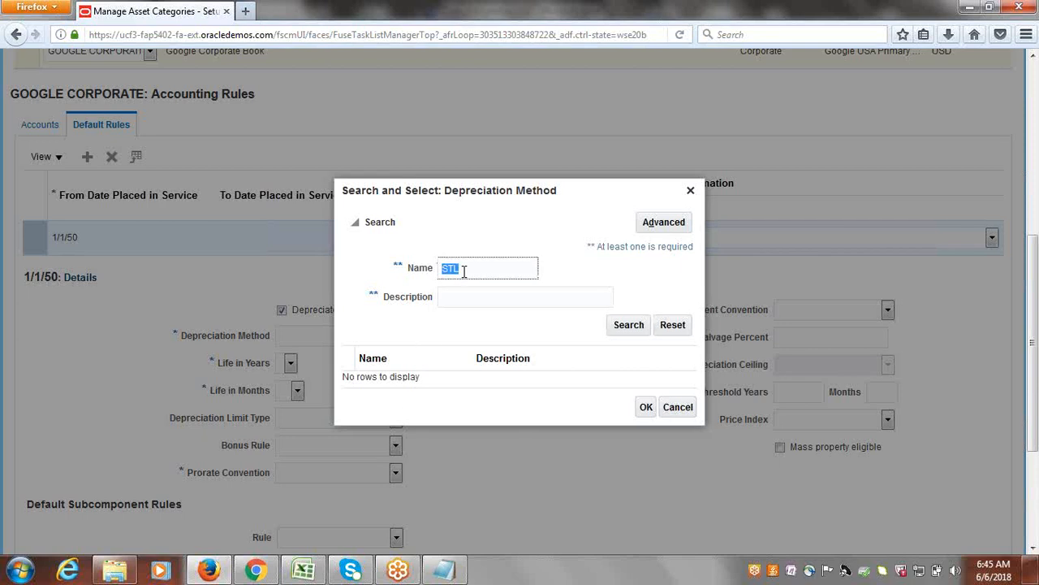
type("S")
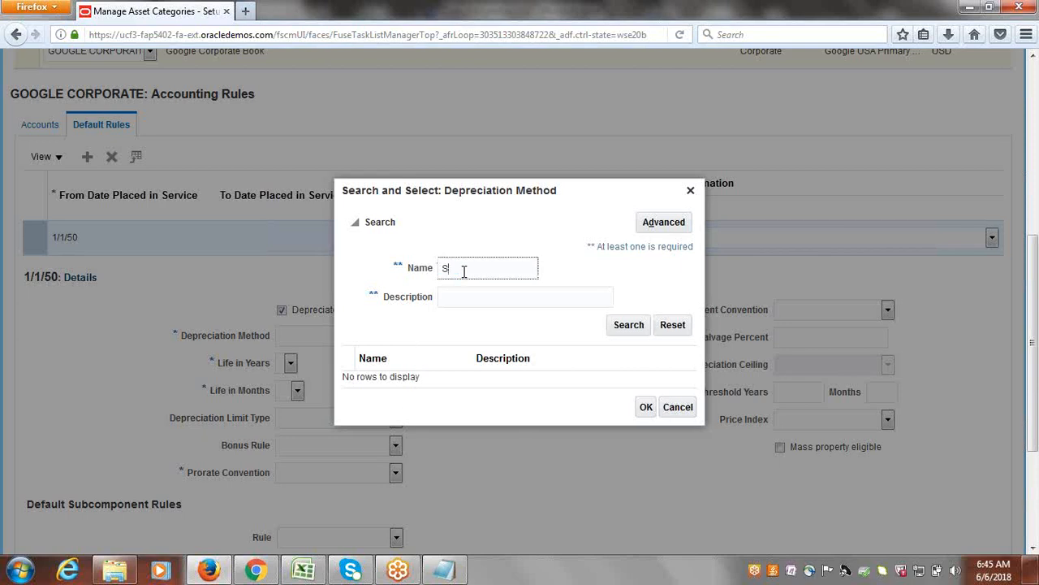
left_click(627, 325)
key("BackSpace")
left_click(528, 298)
type("STL")
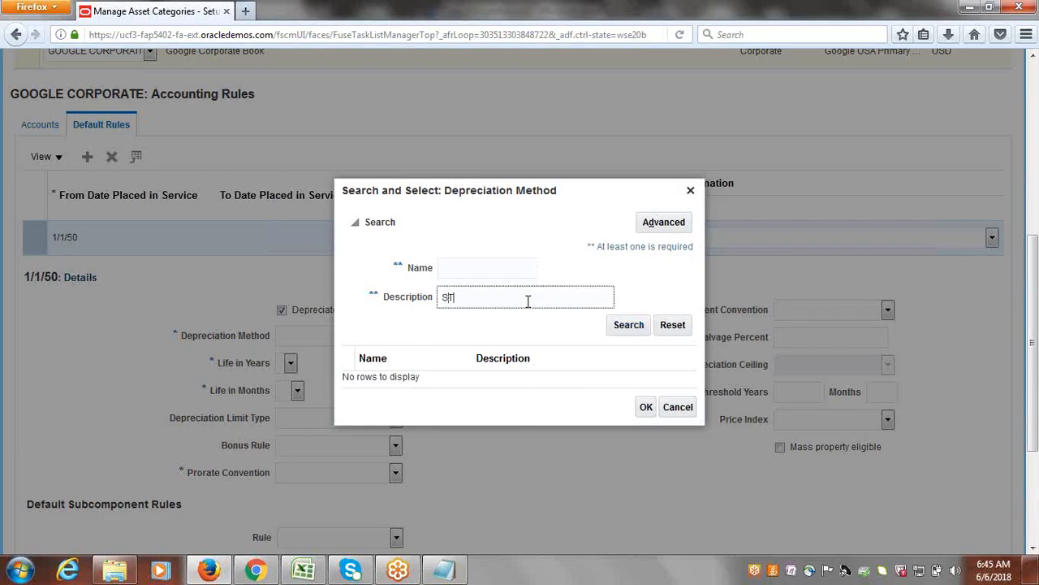
left_click(619, 328)
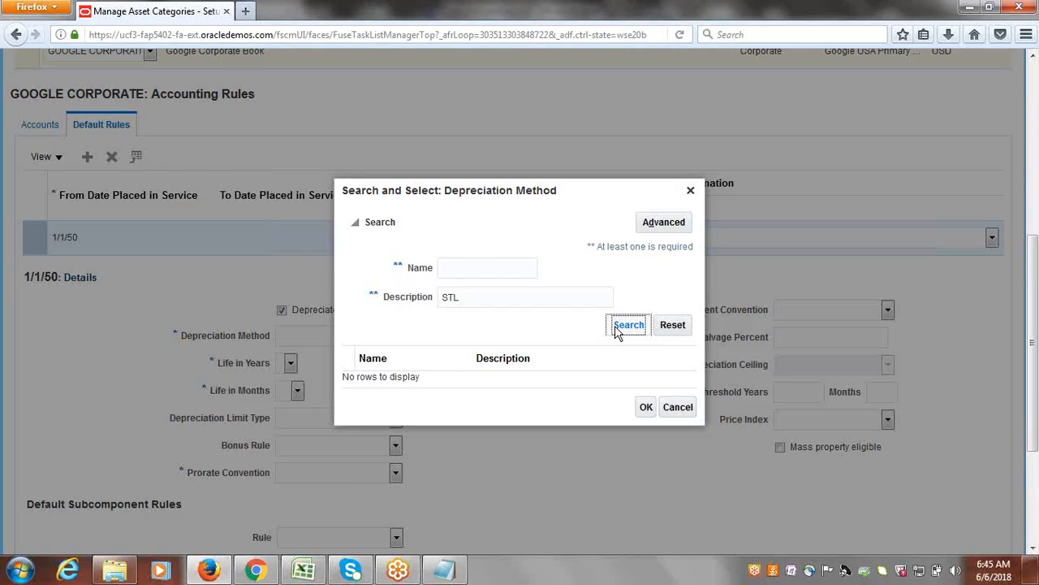
Clear the description criterion and close the depreciation method search.
double_click(508, 297)
key("BackSpace")
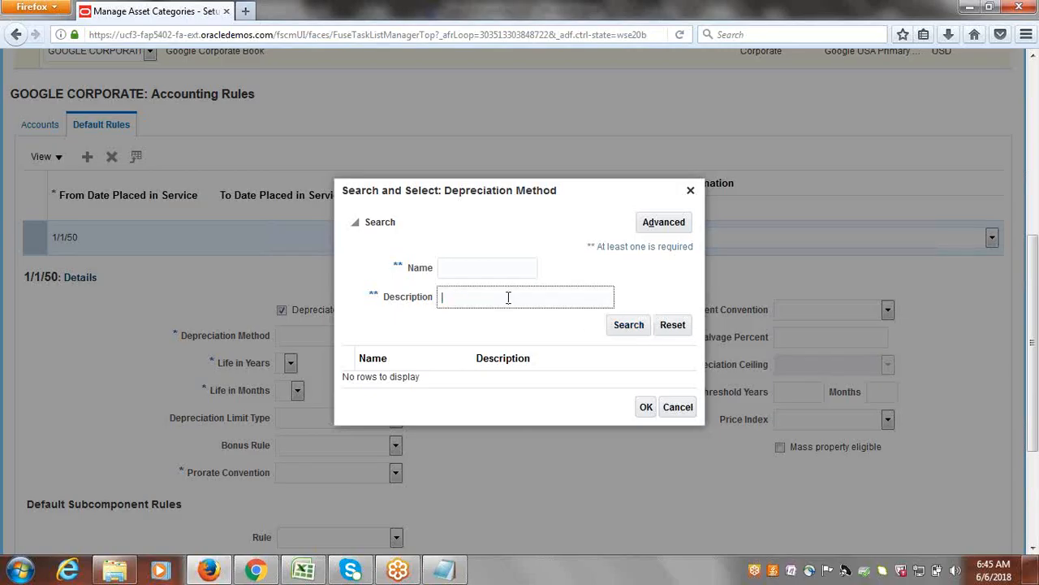
left_click(665, 224)
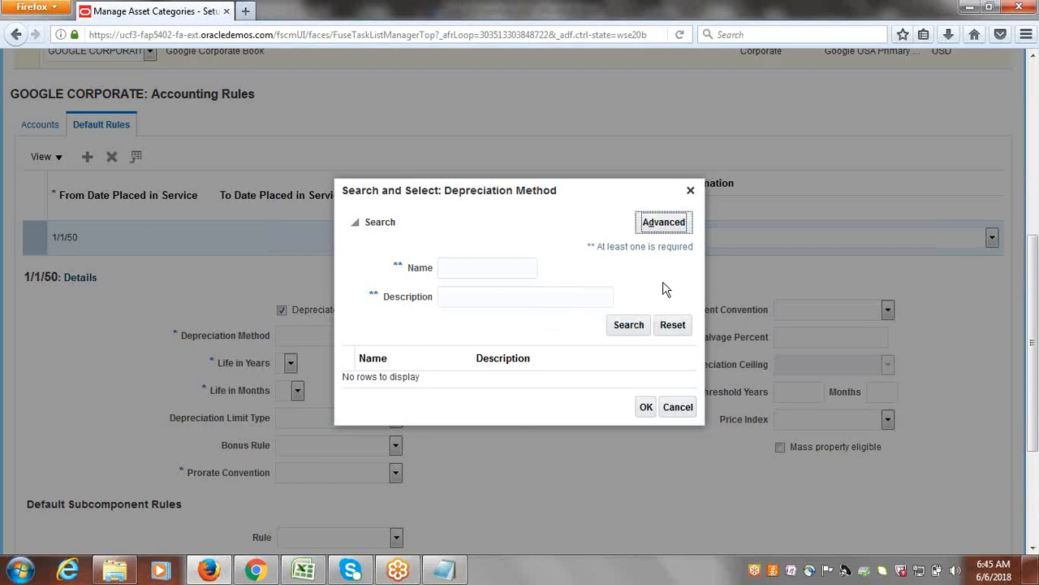
left_click(694, 194)
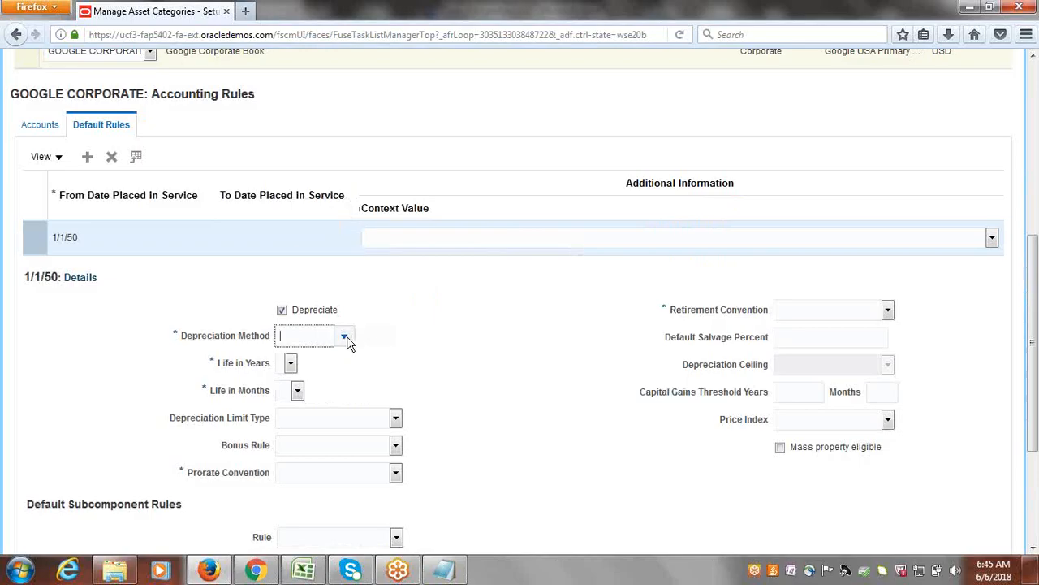
Reopen the depreciation method search in advanced mode and search for methods whose description contains "STL".
left_click(345, 336)
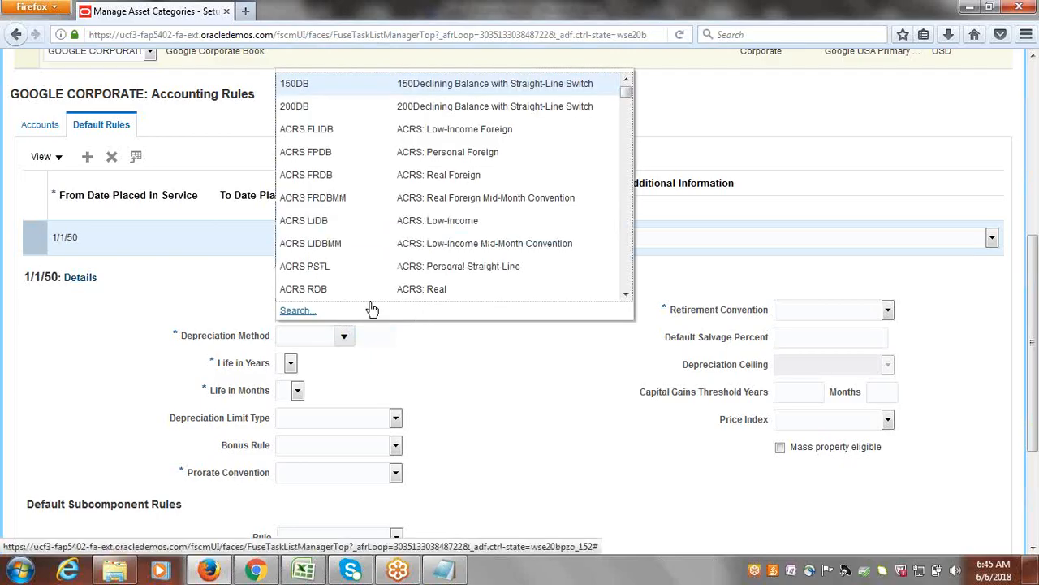
left_click(306, 311)
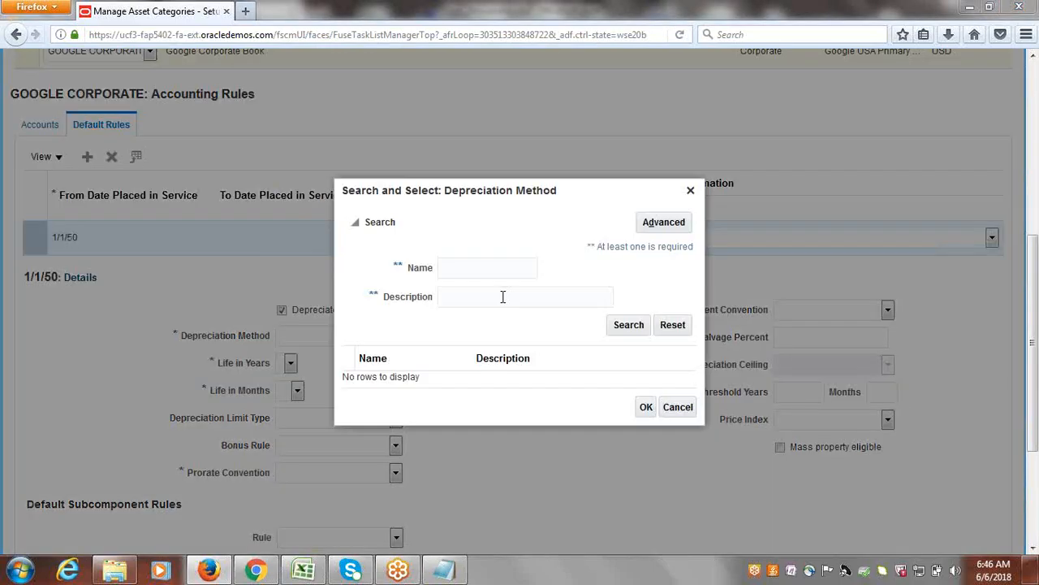
left_click(663, 224)
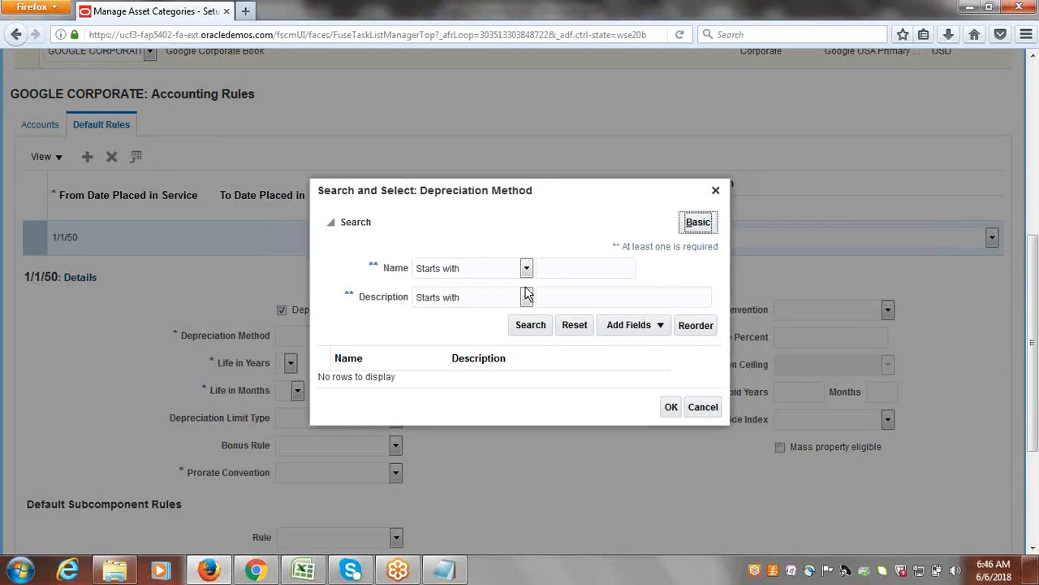
left_click(527, 297)
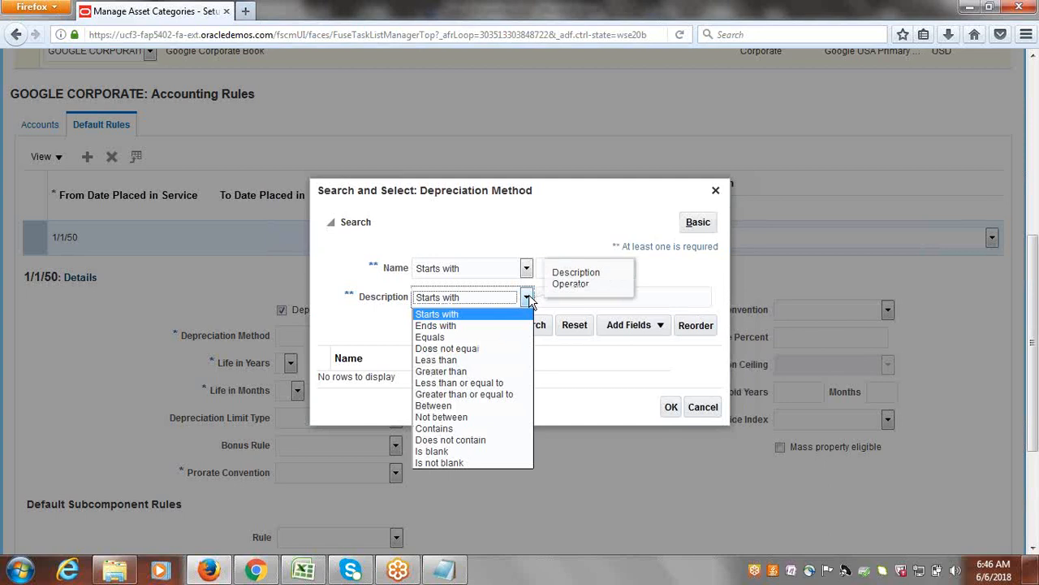
left_click(478, 430)
left_click(666, 292)
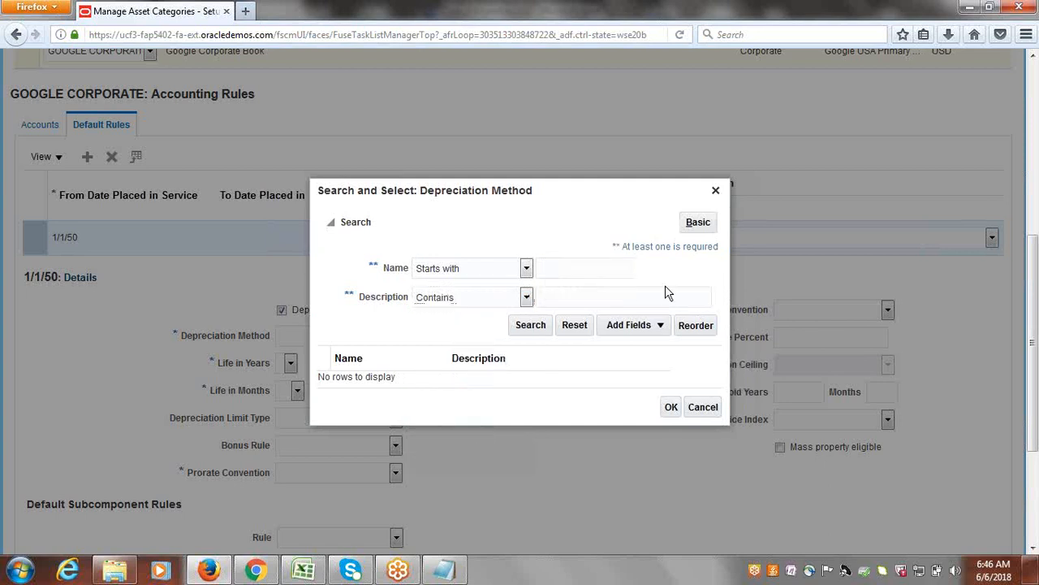
key("BackSpace")
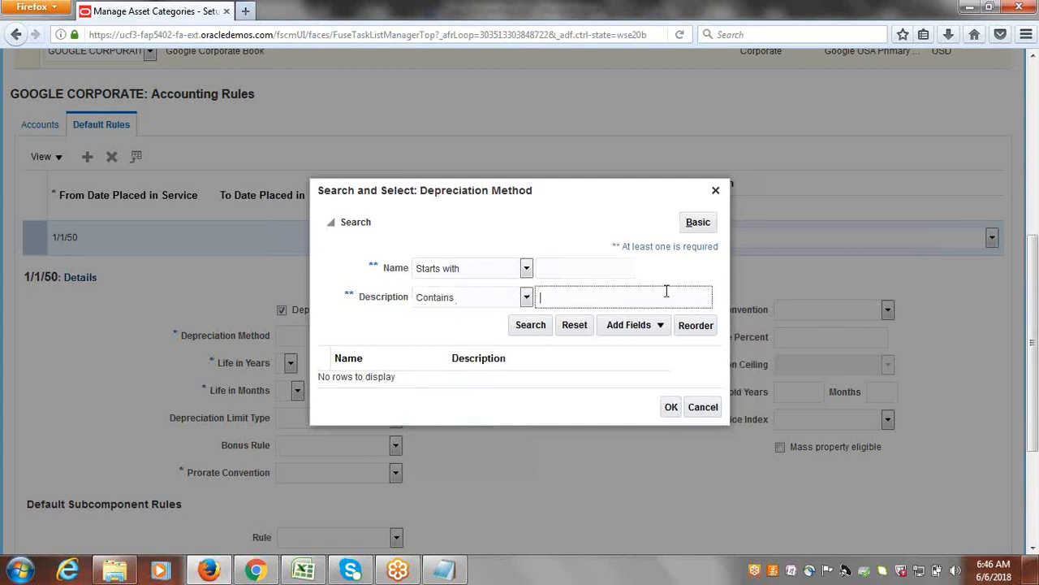
type("STL")
left_click(518, 324)
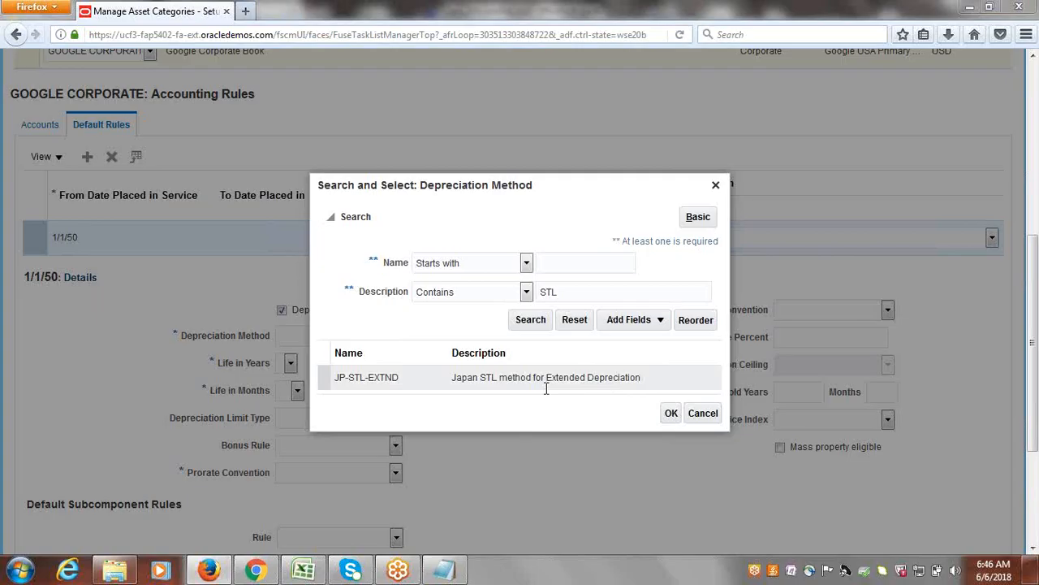
Search for depreciation methods with both the name and description criteria set to Is not blank.
left_click(527, 291)
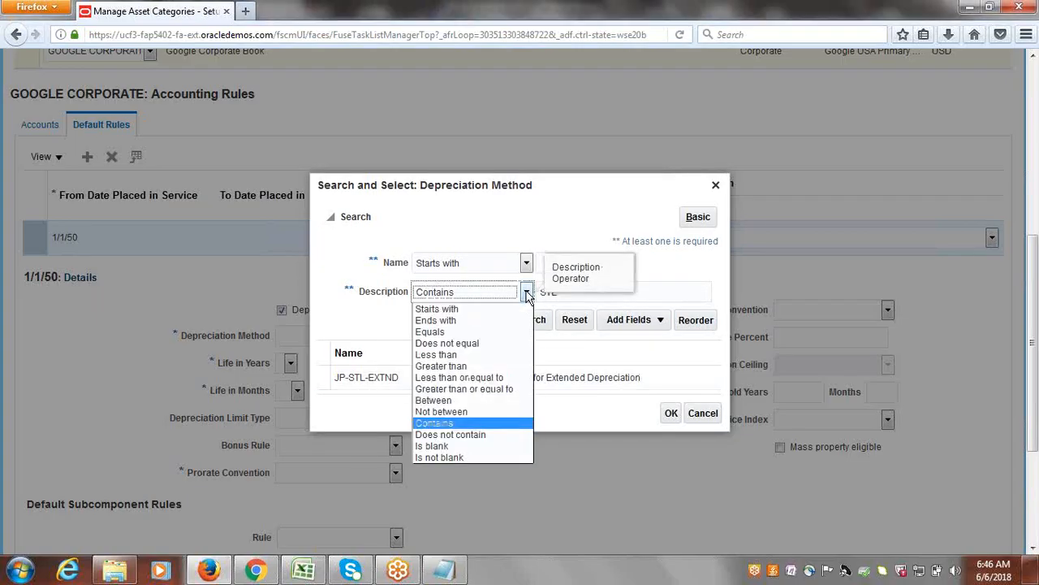
left_click(445, 459)
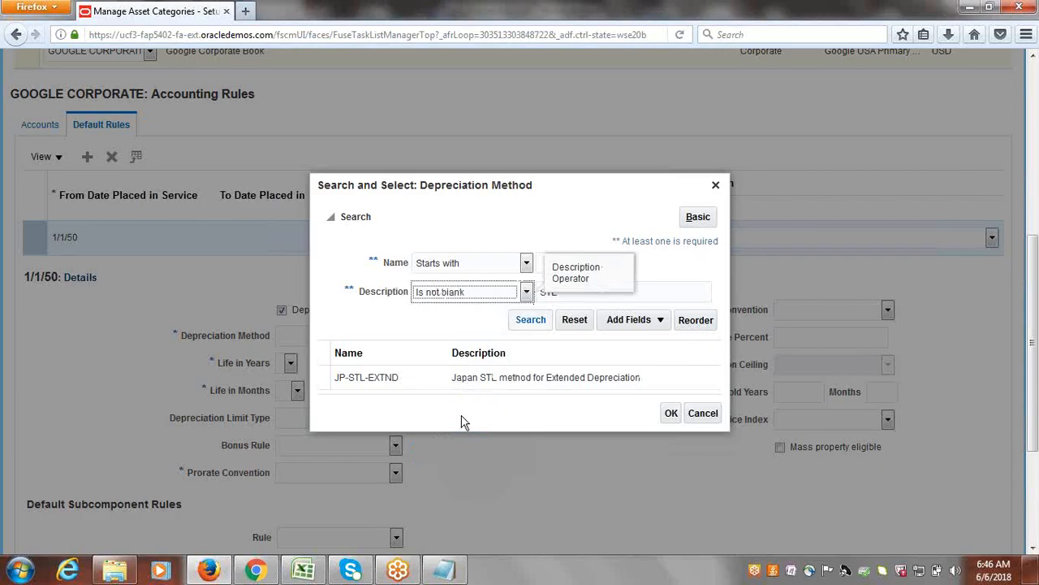
left_click(520, 318)
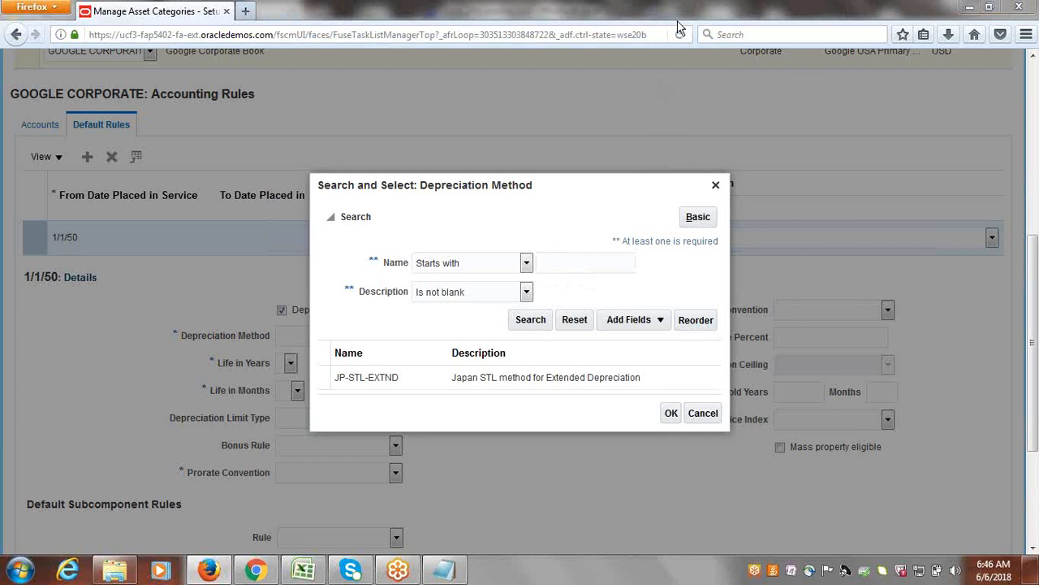
left_click(532, 320)
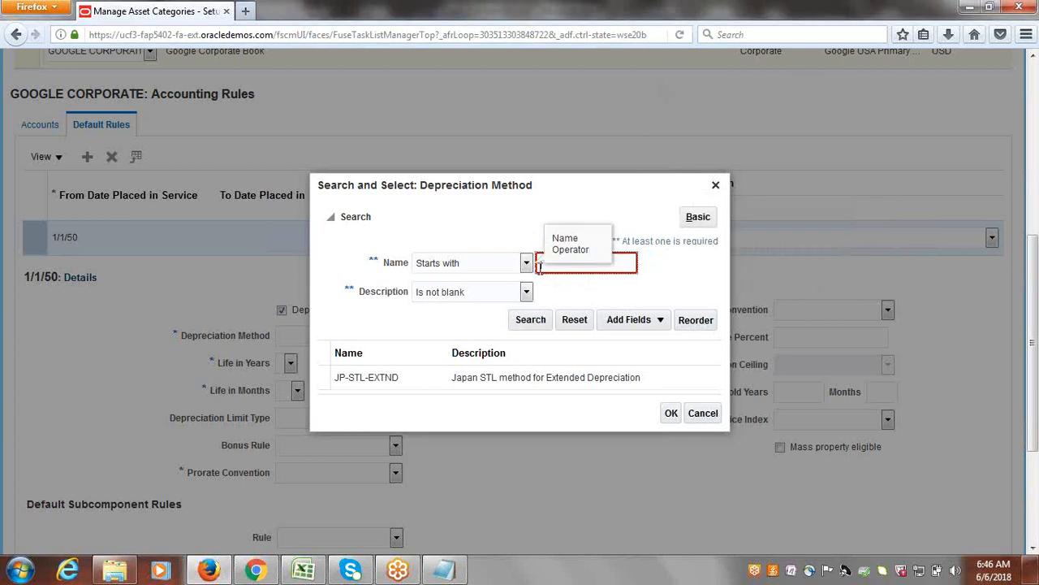
left_click(526, 266)
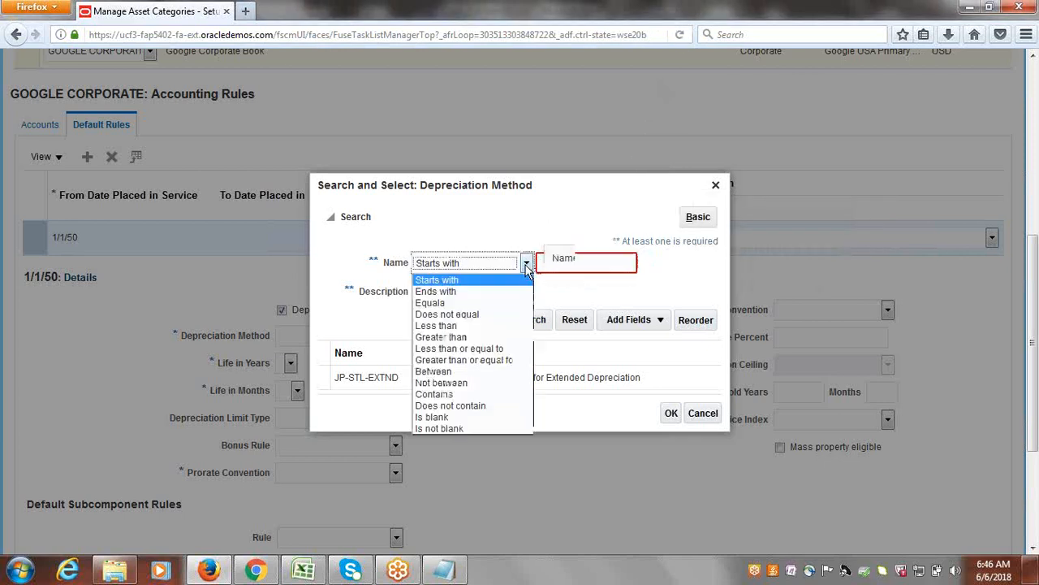
left_click(455, 428)
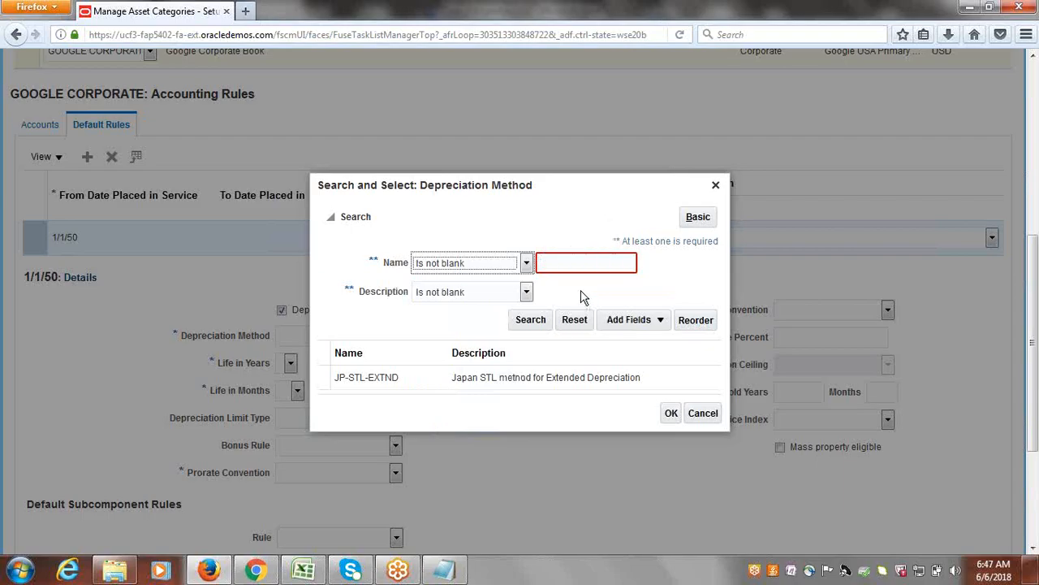
left_click(531, 321)
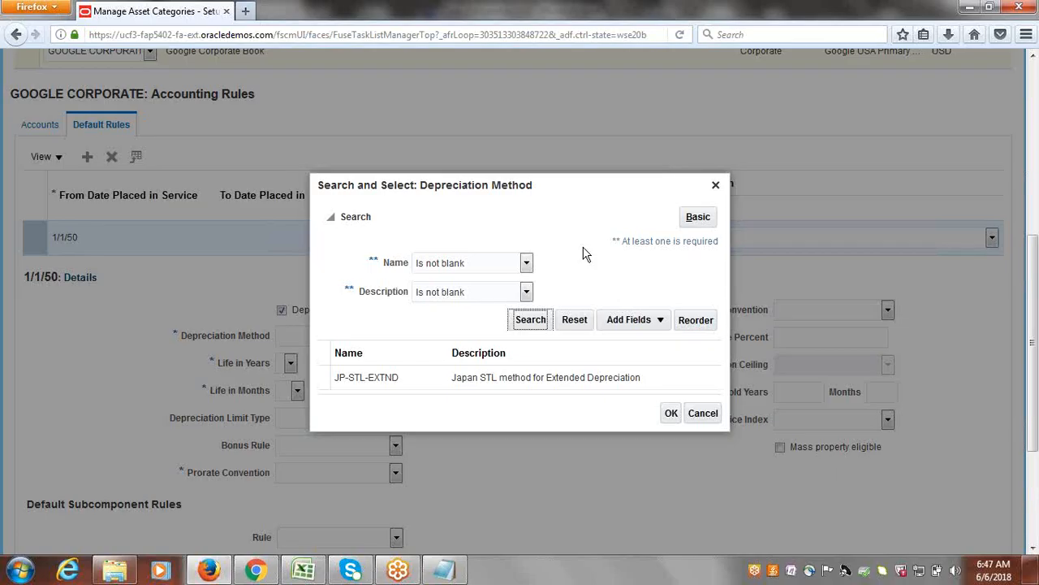
Browse the depreciation methods found and select 150DB, declining balance with straight-line switch, for the 1/1/50 default rule.
left_click_drag(689, 283, 691, 437)
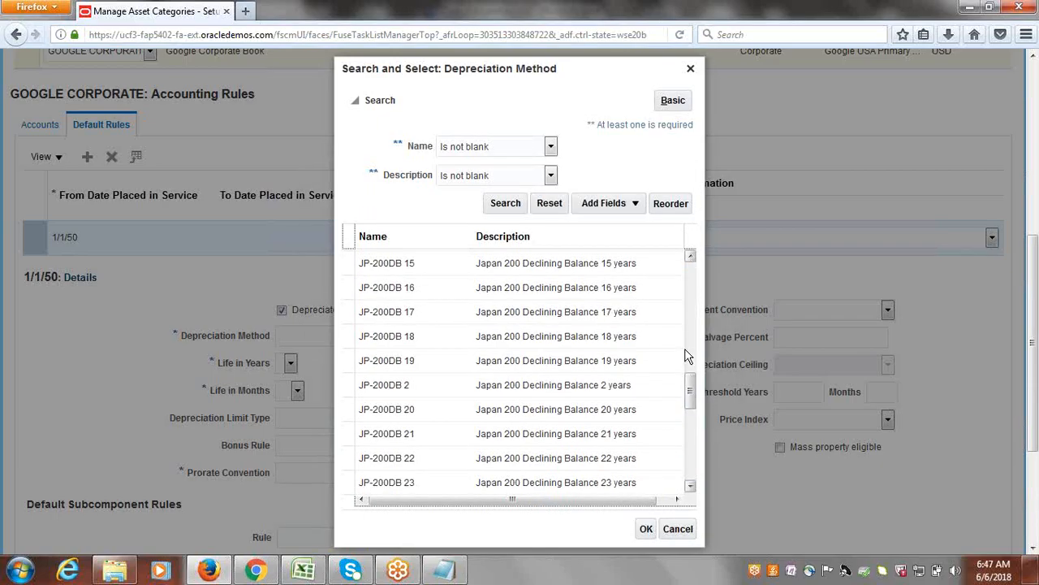
left_click_drag(690, 392, 695, 462)
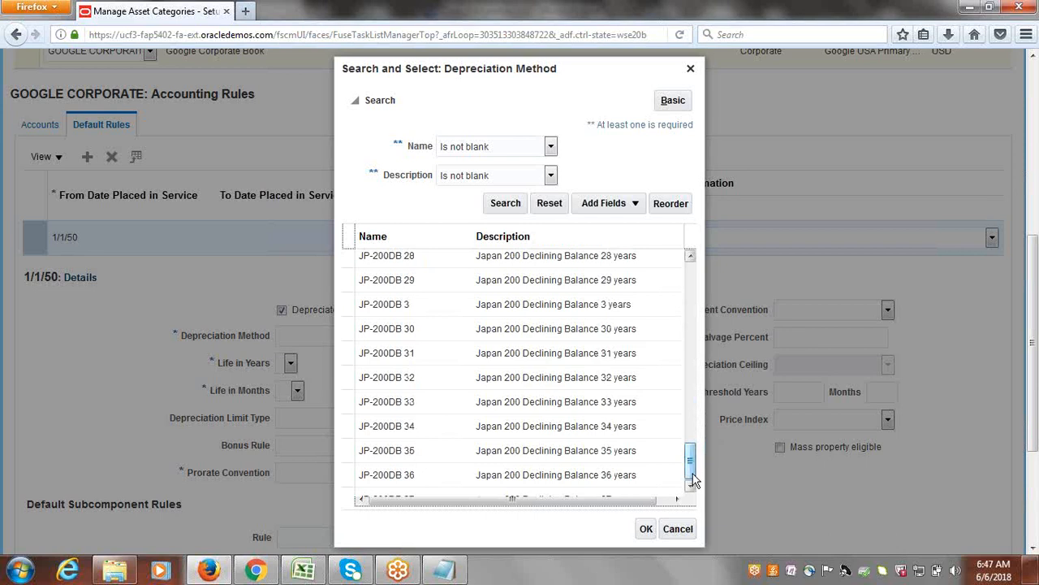
left_click_drag(690, 473, 686, 310)
left_click_drag(690, 360, 692, 266)
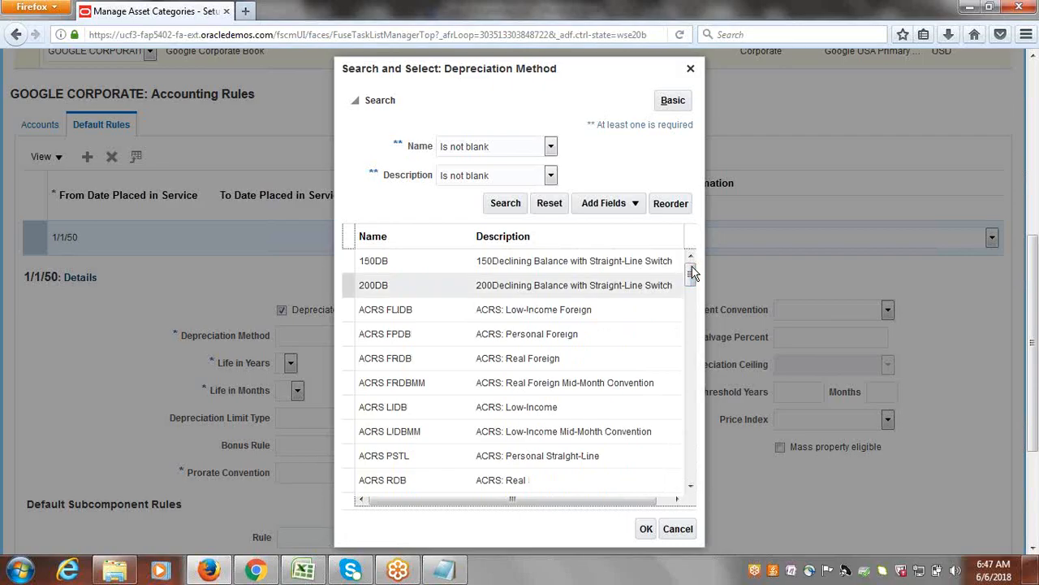
left_click(513, 265)
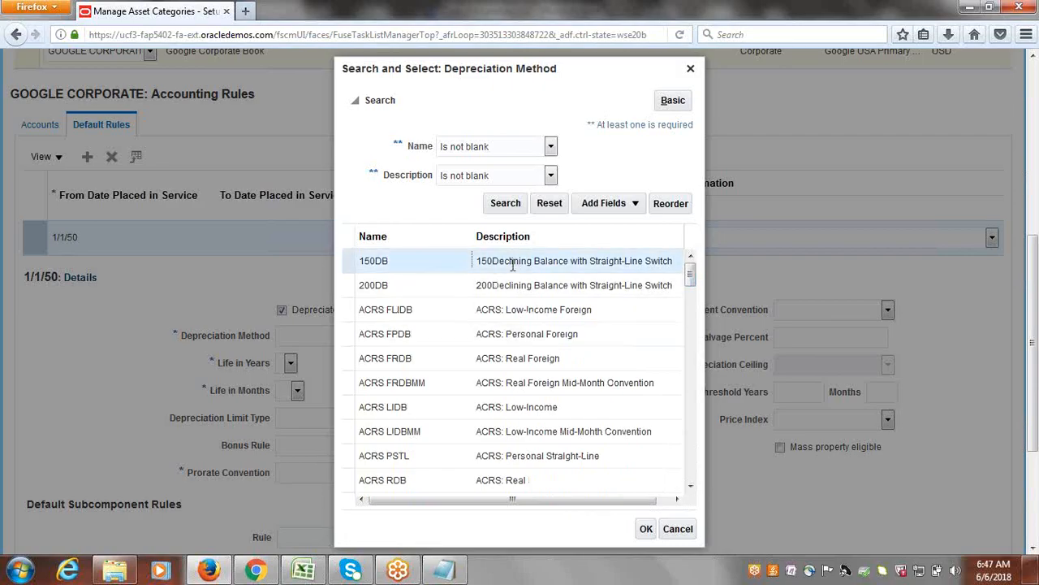
left_click(646, 530)
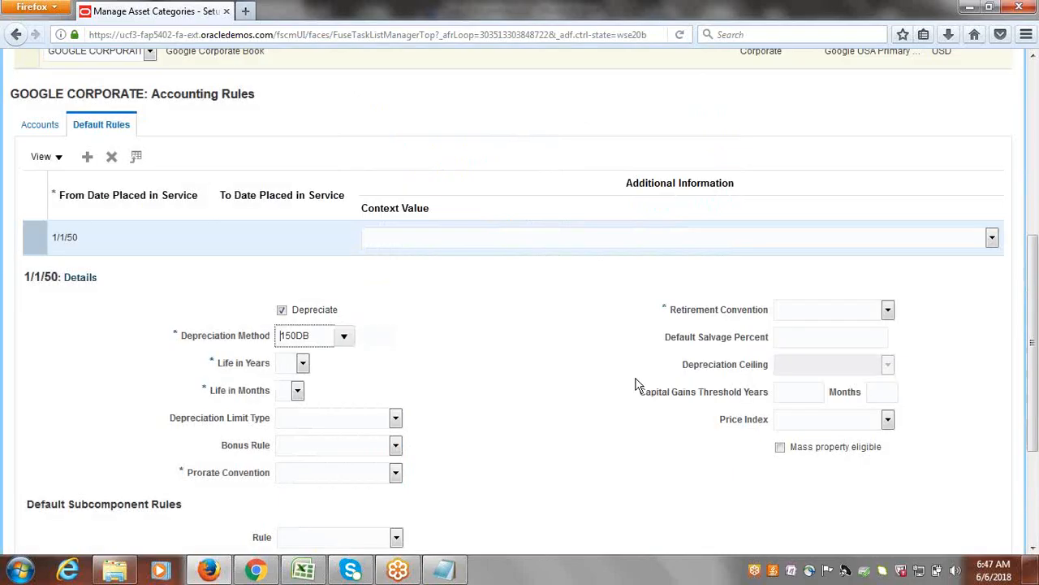
Set the default rule's life to 60 years and 0 months.
left_click(302, 364)
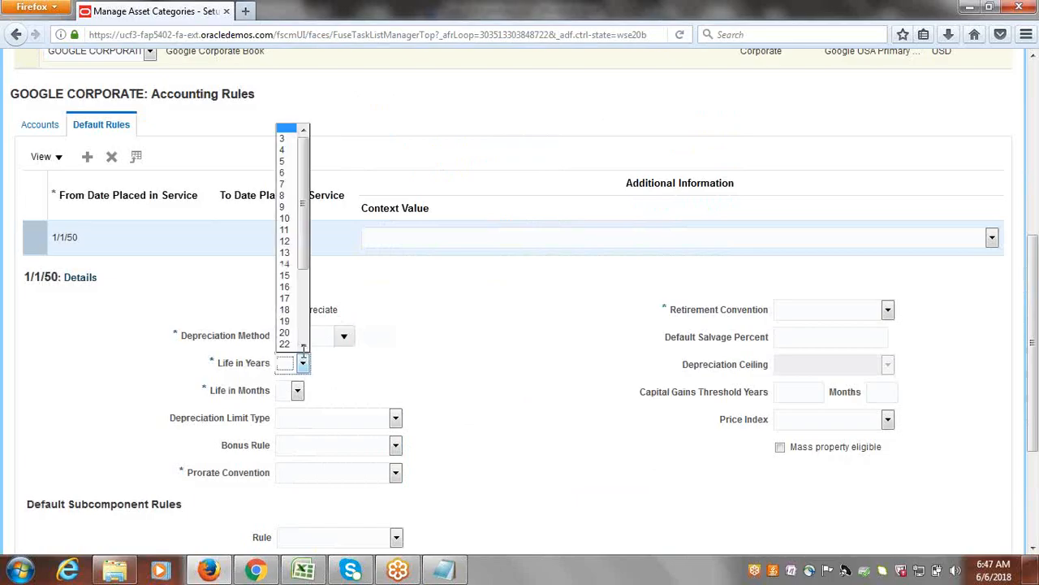
scroll(307, 203, "down", 3)
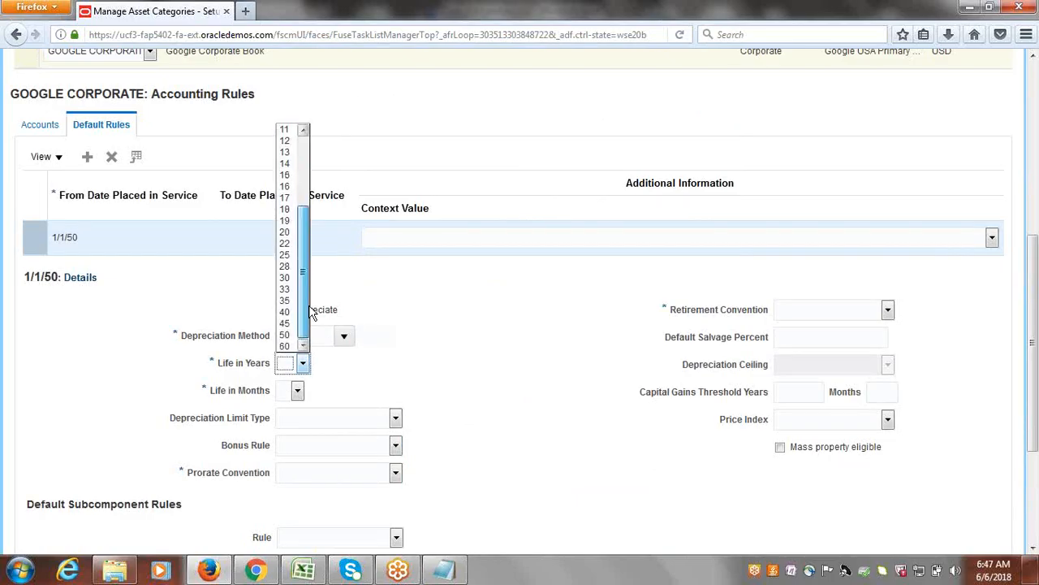
left_click(286, 345)
left_click(298, 392)
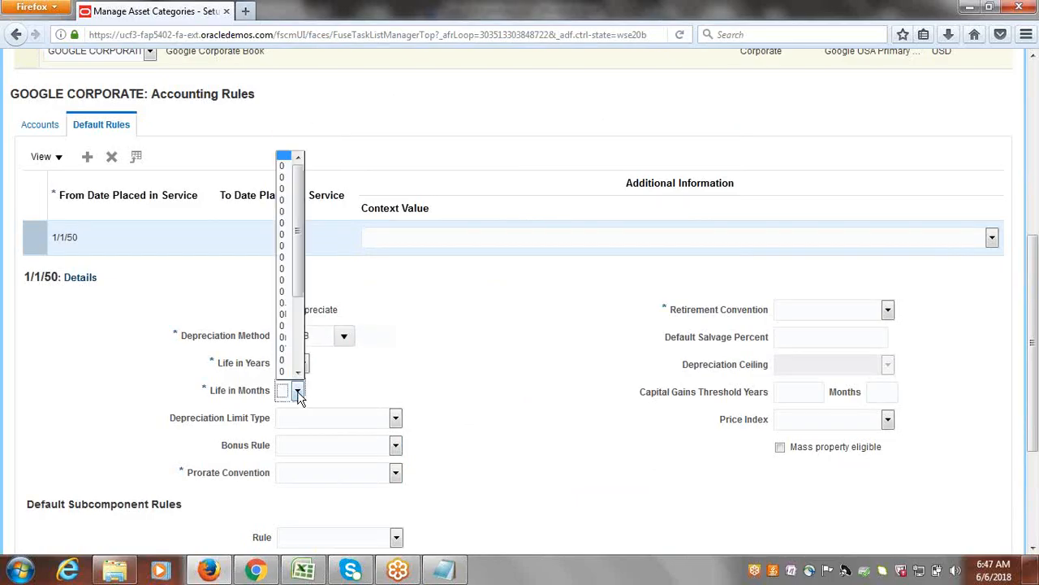
left_click(298, 392)
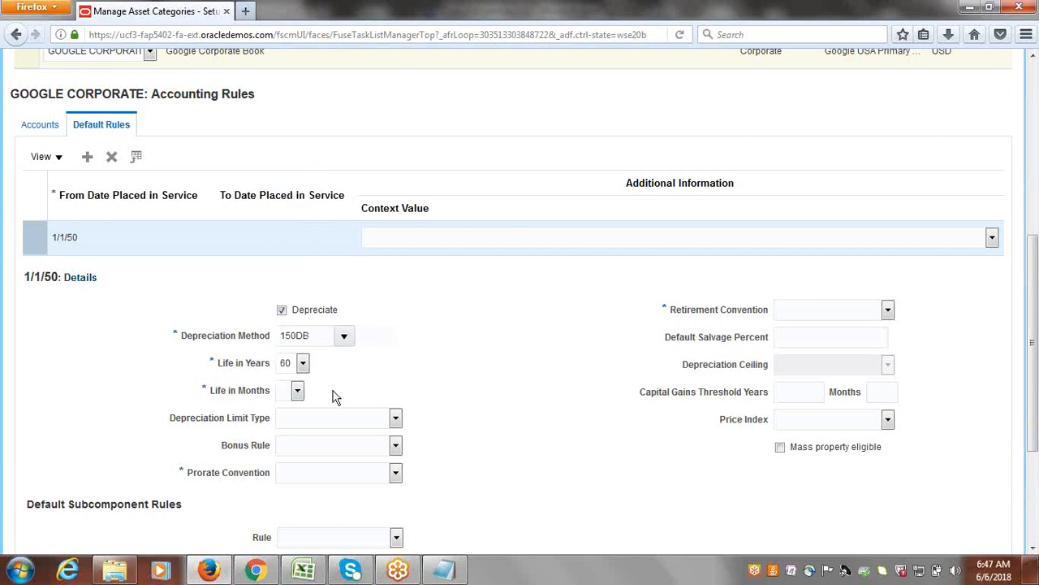
left_click(298, 394)
left_click(287, 365)
left_click(298, 391)
left_click(290, 418)
Set both the prorate convention and the retirement convention to Google FM.
left_click(396, 473)
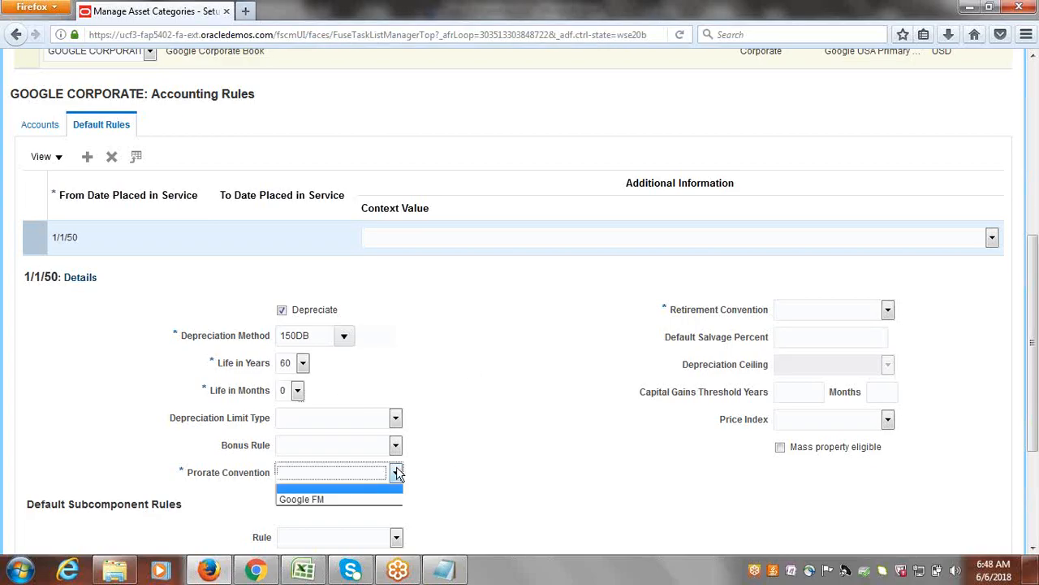
left_click(340, 498)
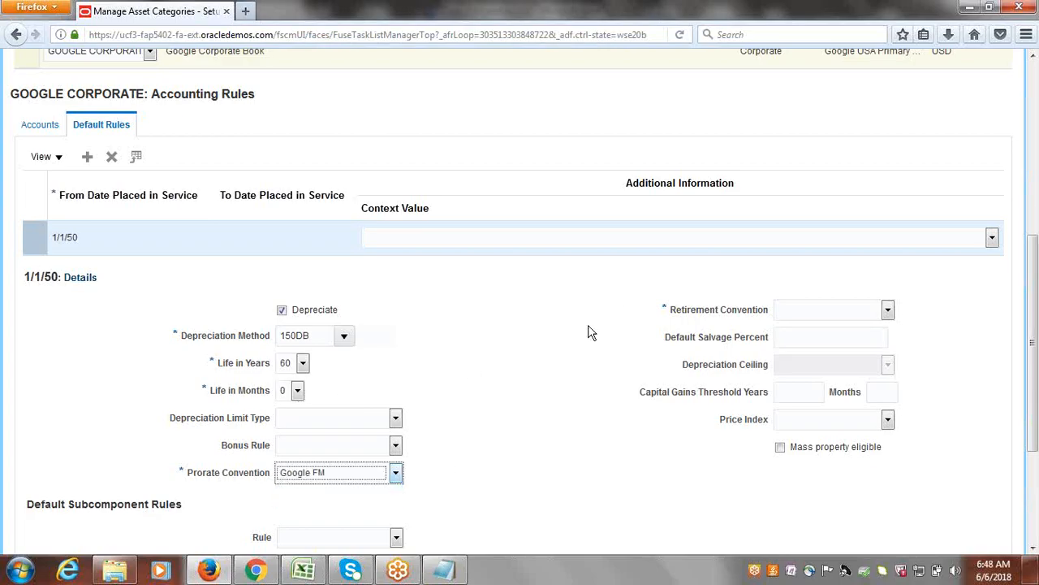
left_click(889, 309)
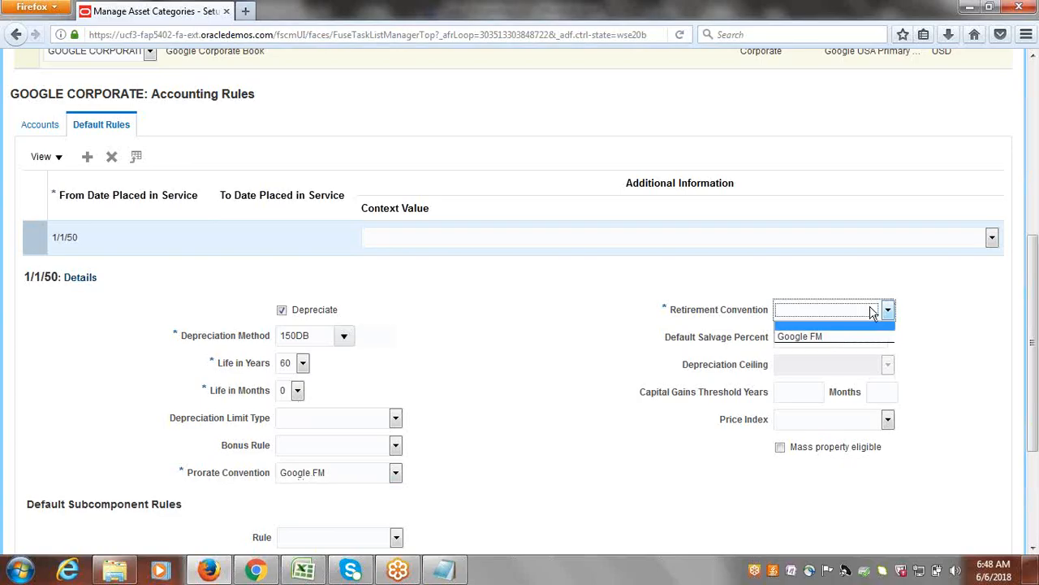
left_click(822, 335)
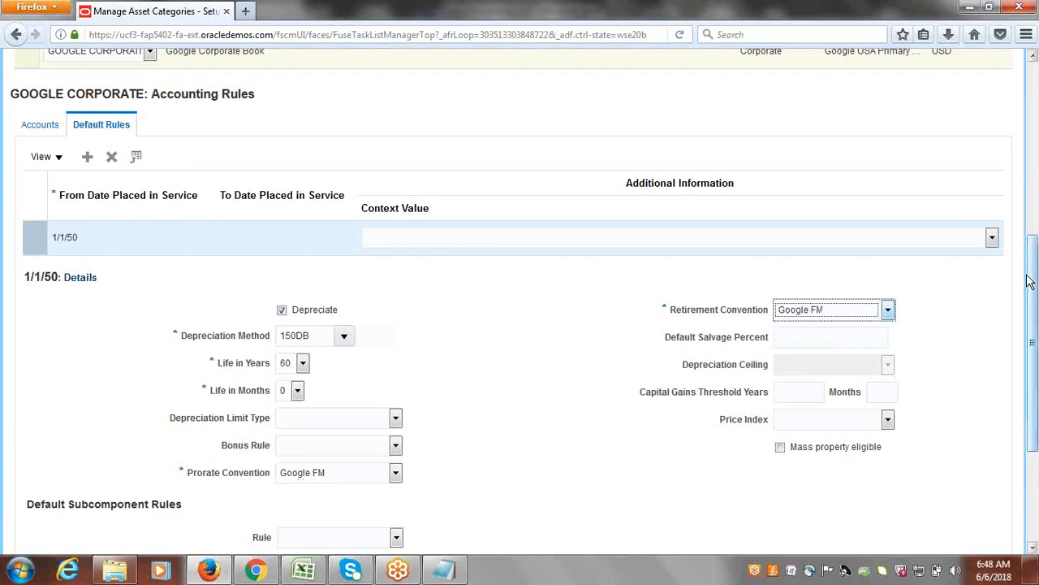
Save the asset category and return to the Manage Asset Category page.
scroll(1034, 293, "down", 1)
left_click_drag(1038, 317, 1035, 105)
left_click(927, 107)
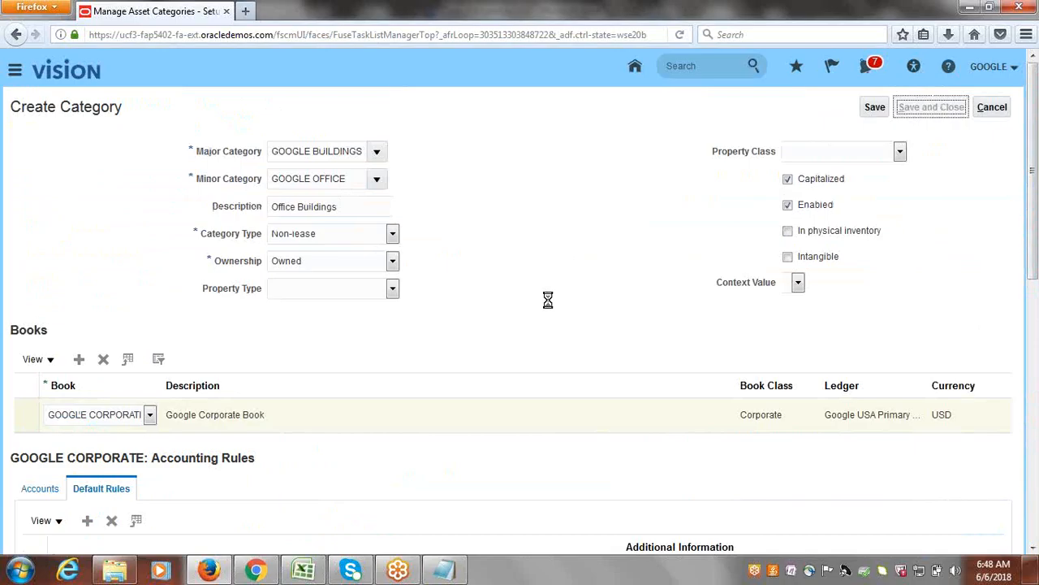
Switch to the Class_Discussions.xlsx checklist in Excel, mark Create Asset Categories as Done, and select the Assign FA Roles to User entry.
left_click(303, 571)
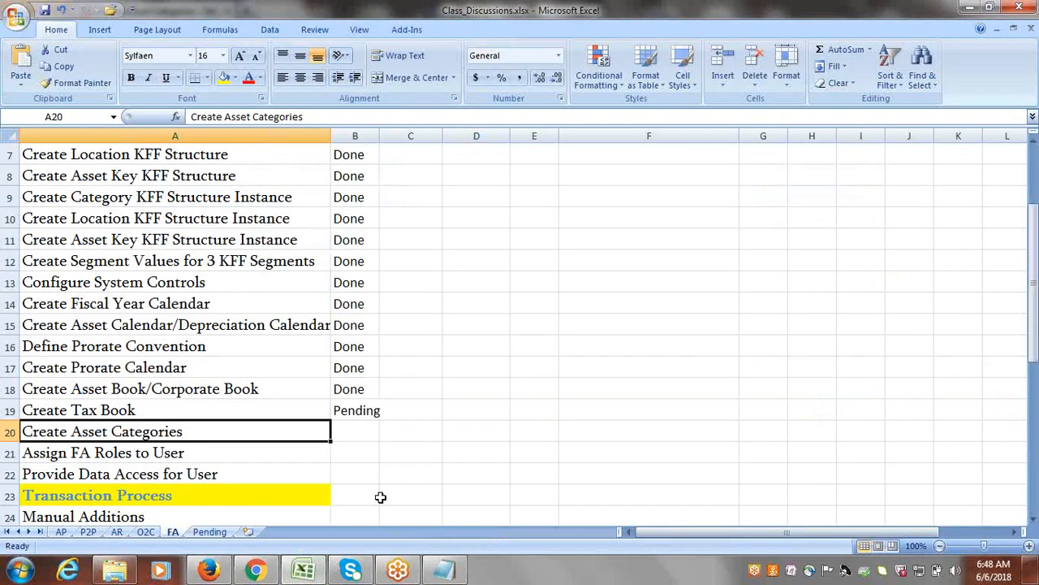
key("Tab")
type("Done")
key("Tab")
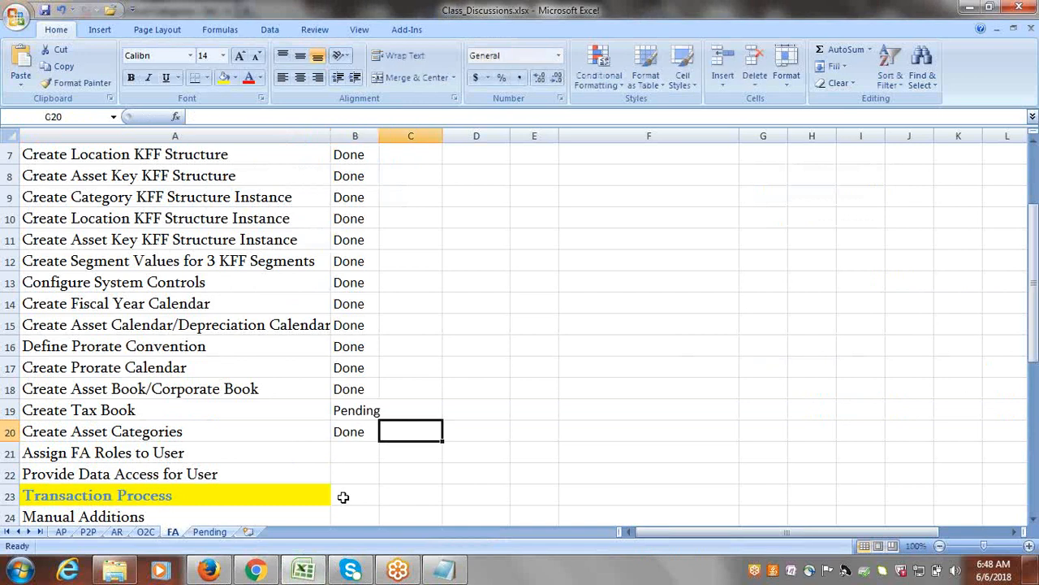
left_click(205, 456)
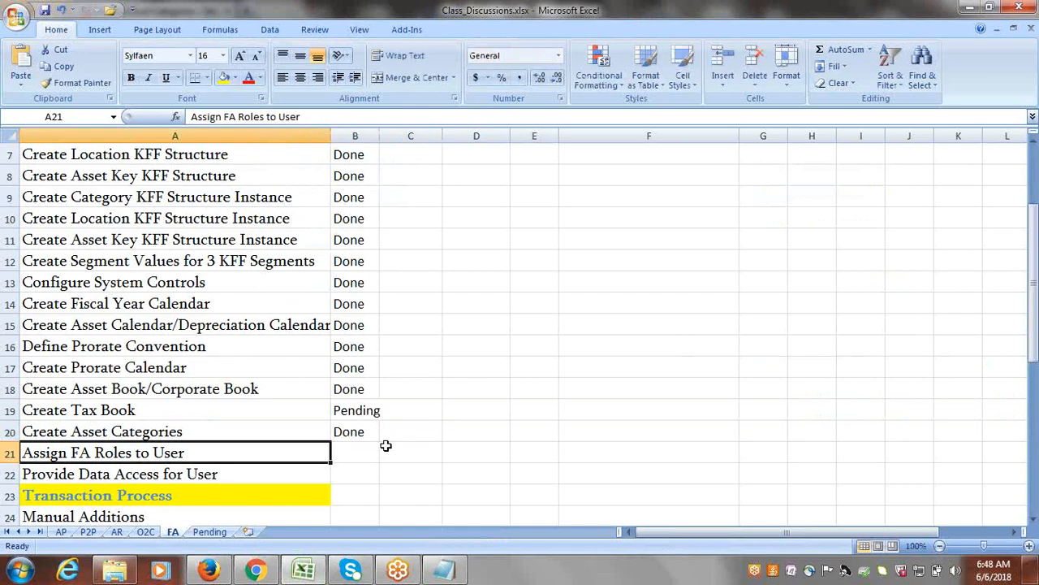
Switch back to Oracle Fusion in Firefox and open the Security Console.
left_click(227, 574)
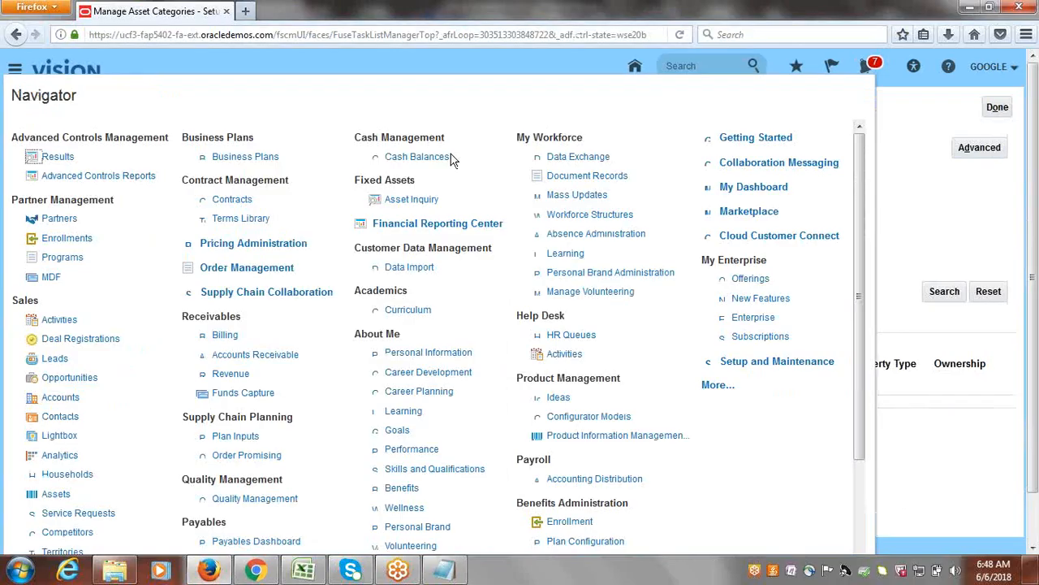
left_click(714, 385)
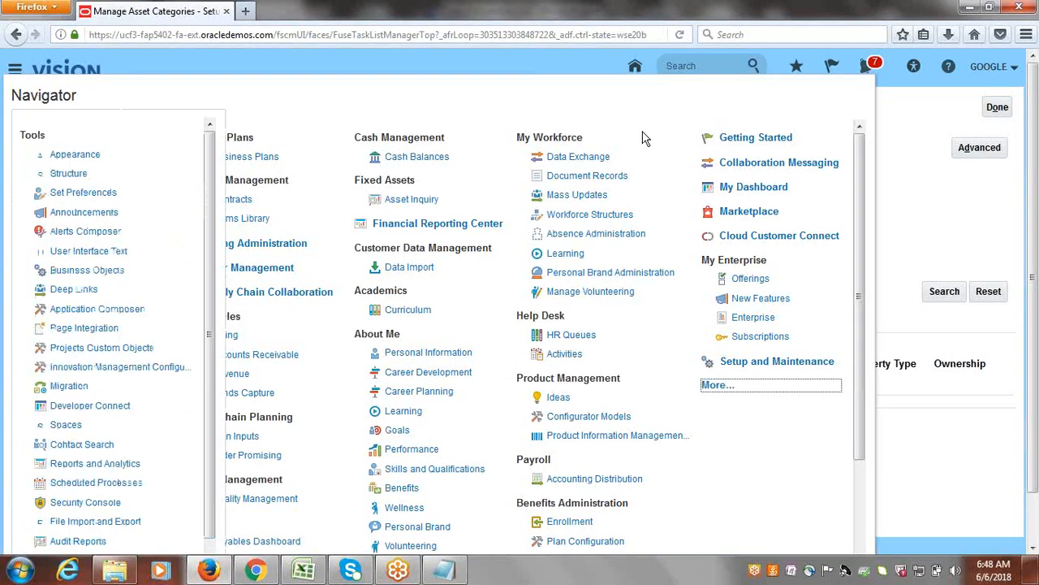
left_click(84, 502)
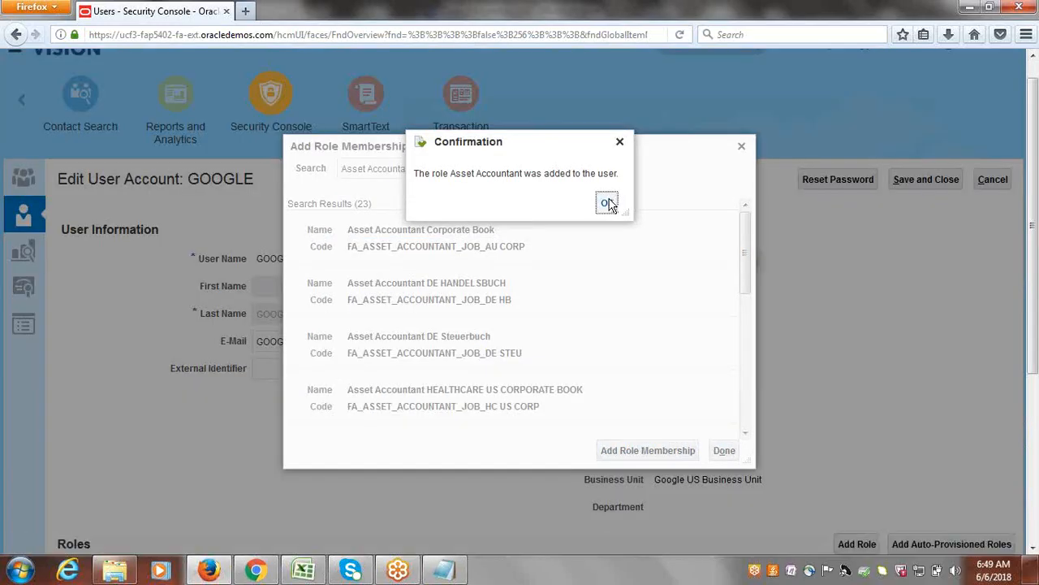
Finish adding the Asset Accountant role to the GOOGLE user, save the account, and return to the User Accounts list.
left_click(607, 203)
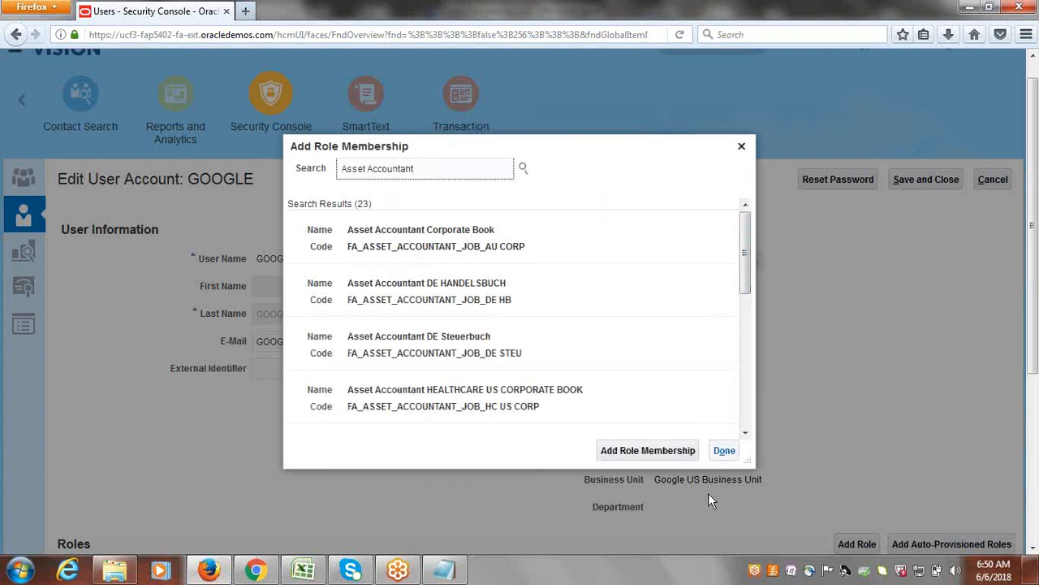
left_click(722, 451)
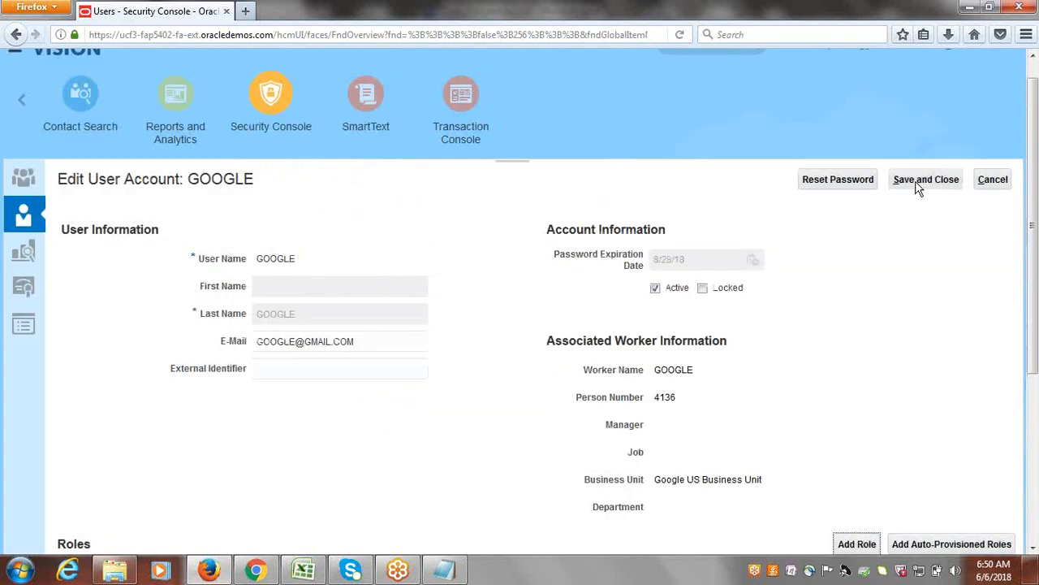
left_click(918, 182)
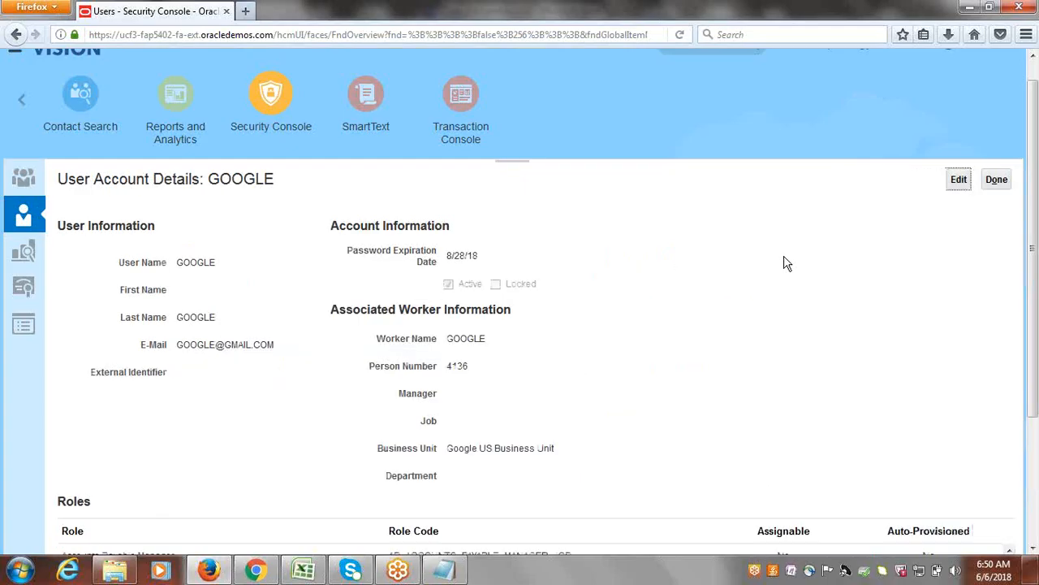
left_click(1007, 184)
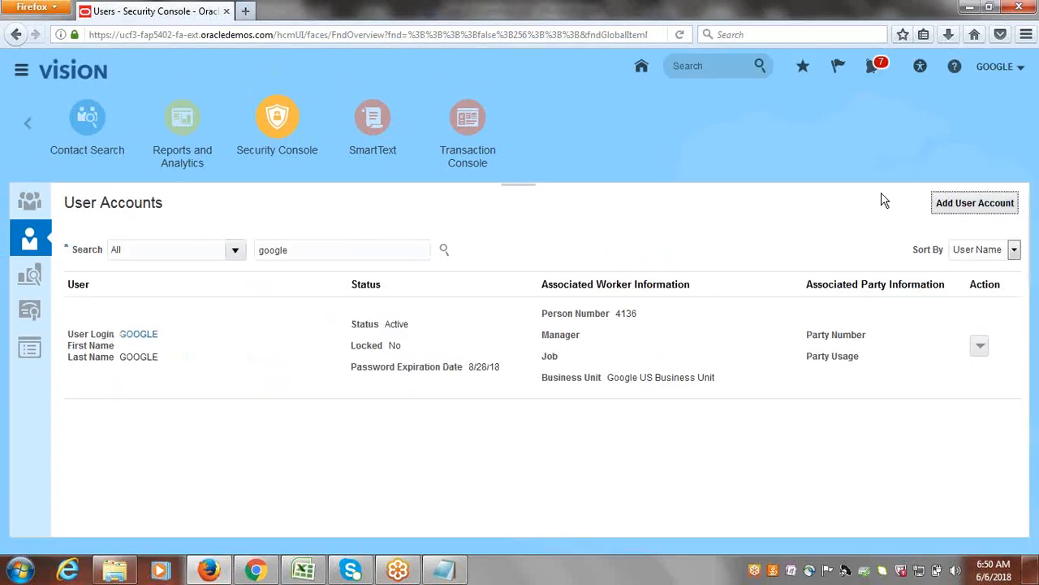
Go to Setup and Maintenance and open its Search page for tasks.
left_click(999, 65)
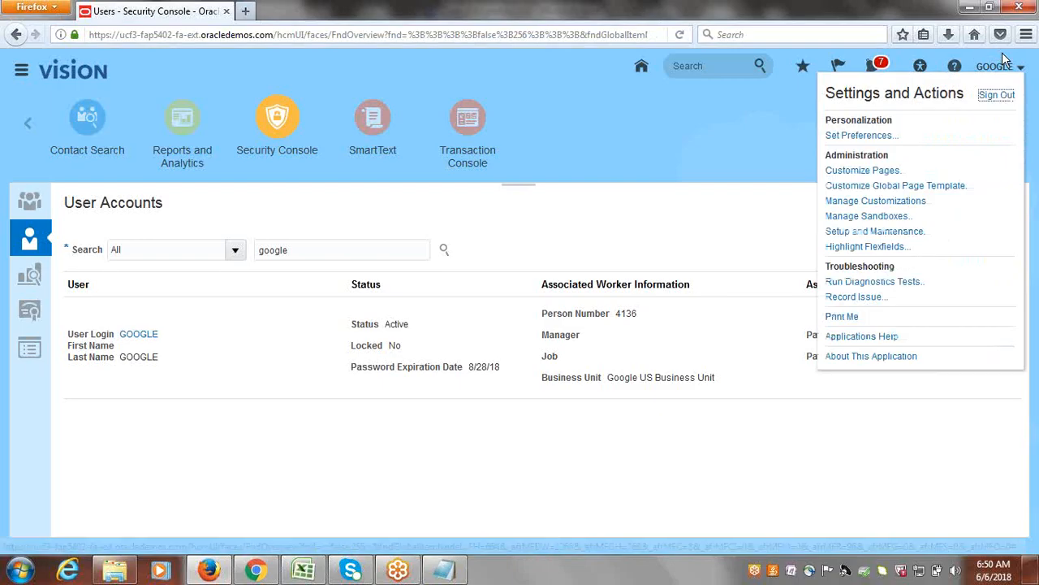
left_click(896, 233)
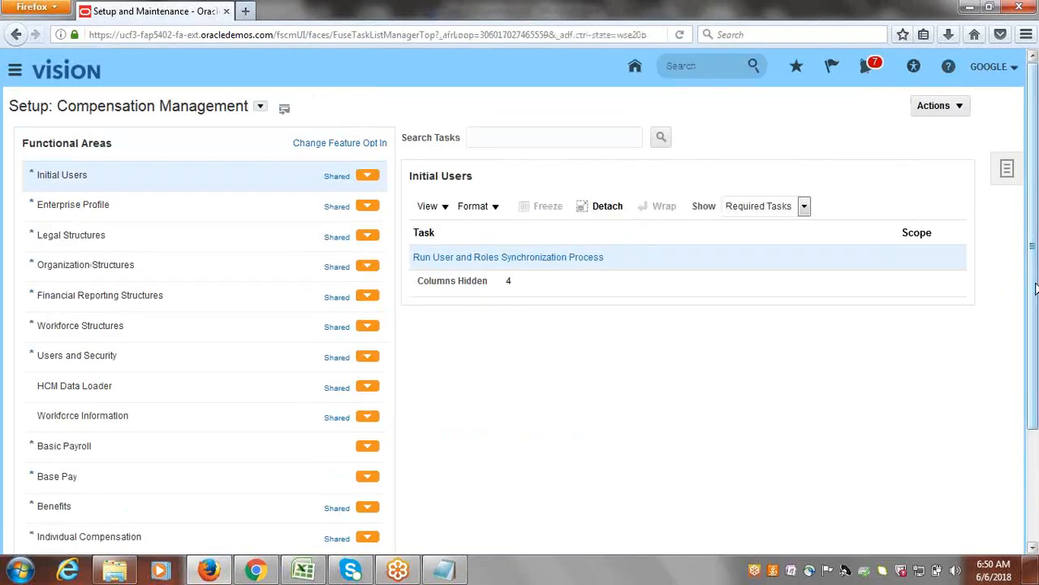
left_click(1009, 170)
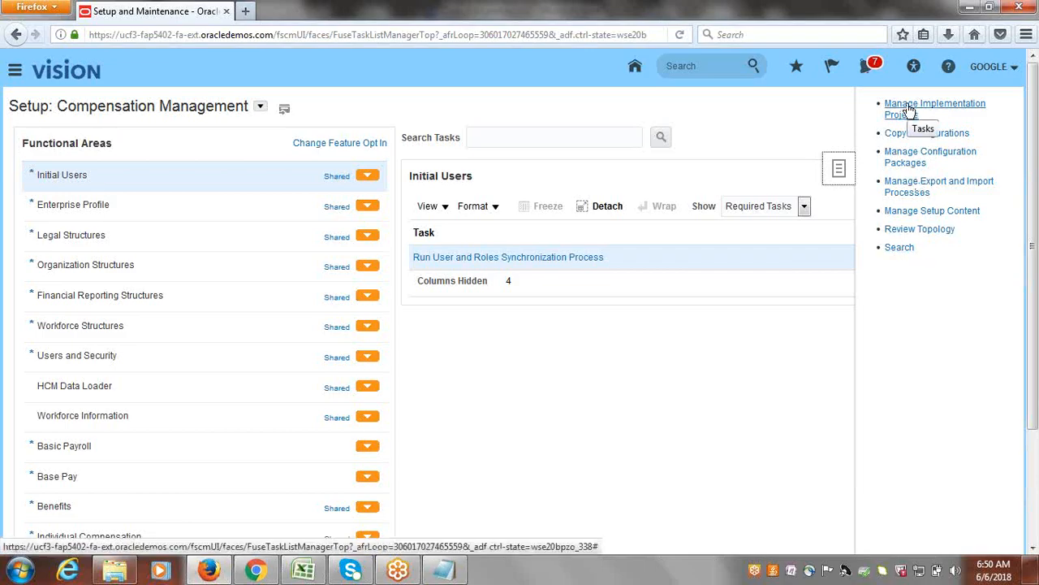
left_click(901, 250)
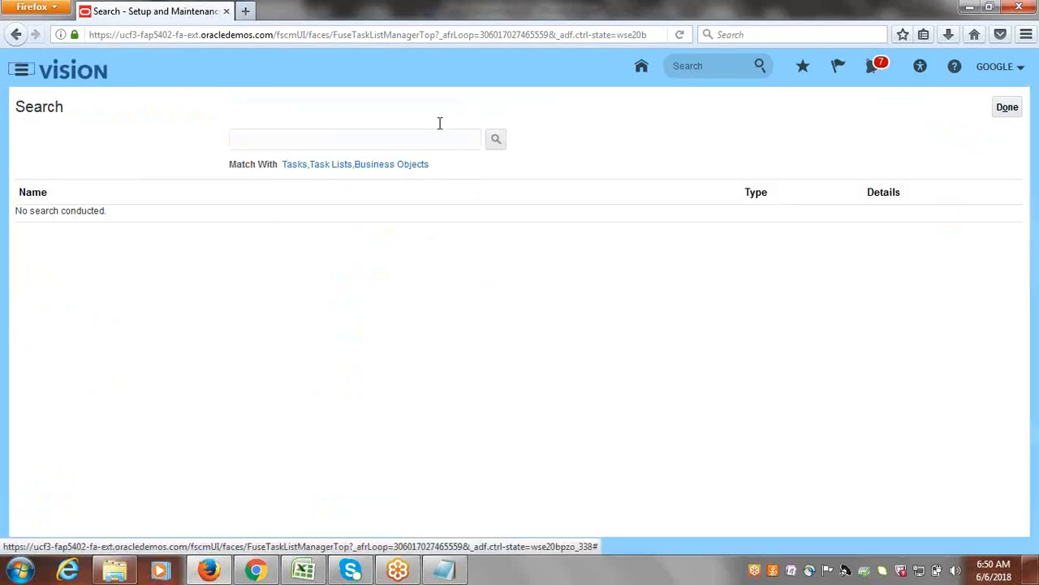
Search the setup tasks for "data access for users" and open the Manage Data Access for Users task.
left_click(368, 138)
type("sata")
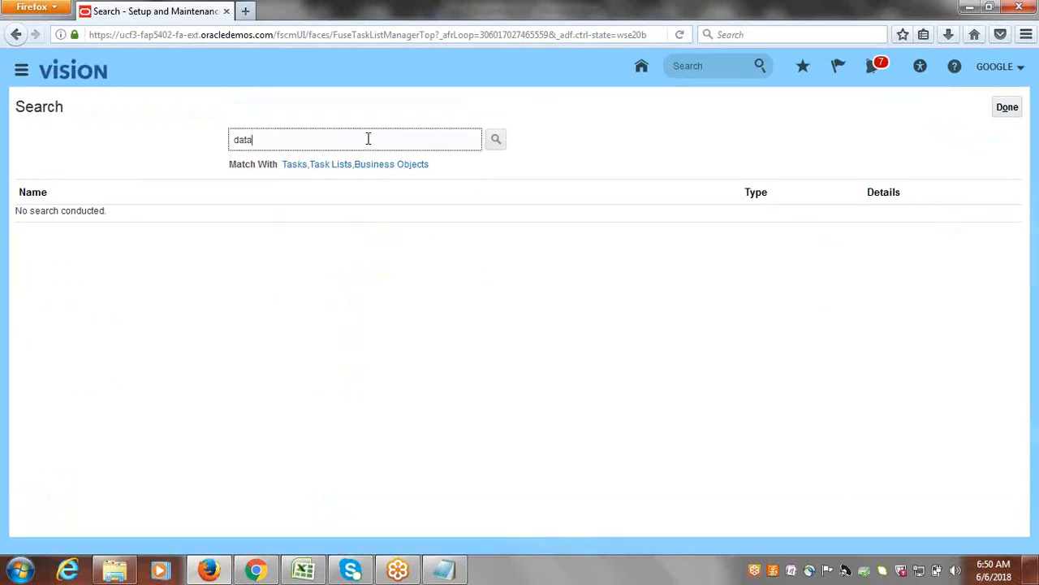
type(" access for users")
key("Return")
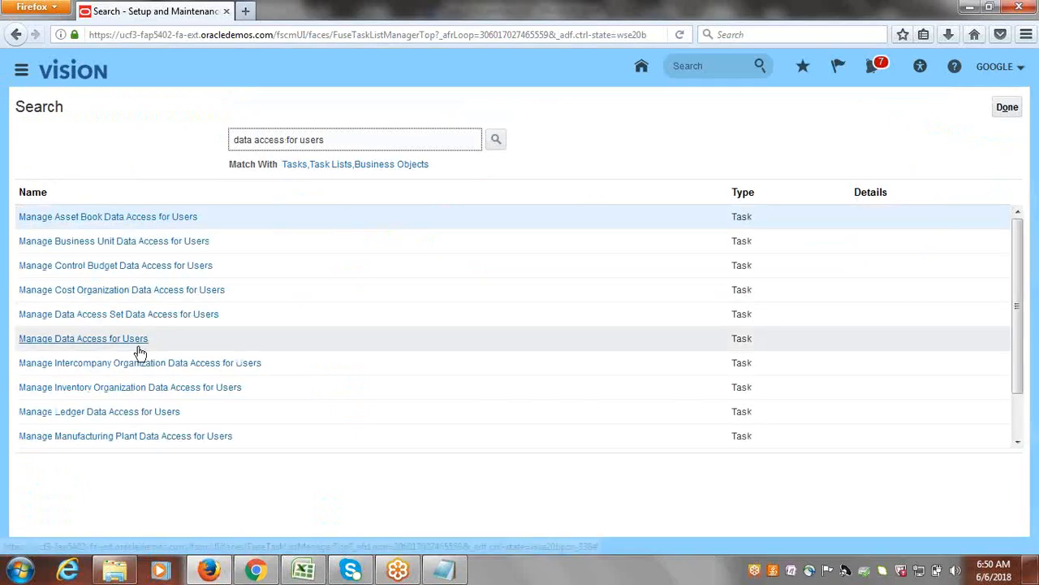
left_click(133, 341)
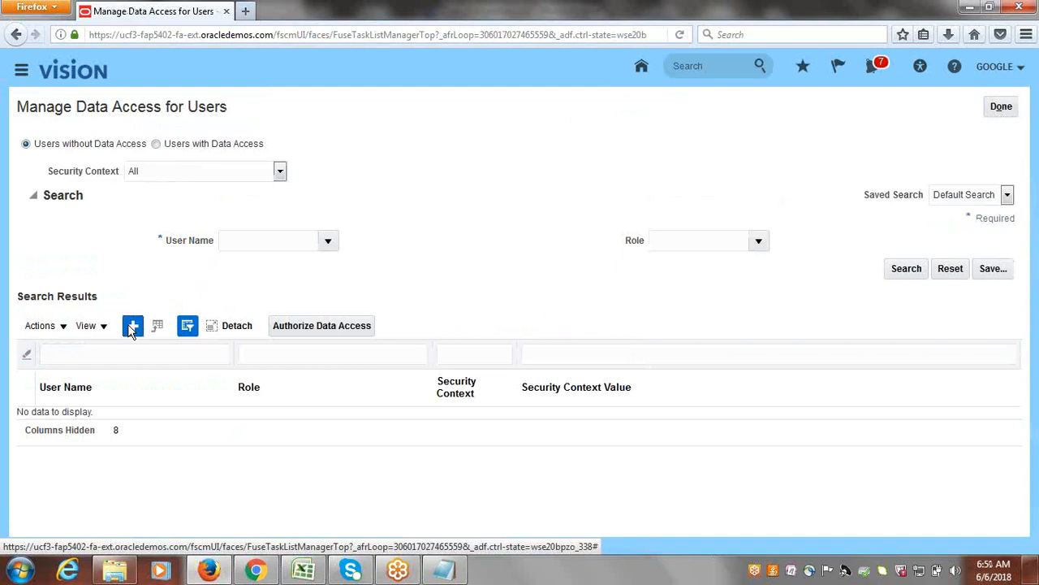
Start a new data access entry for the user GOOGLE with the Asset Accountant role.
left_click(132, 326)
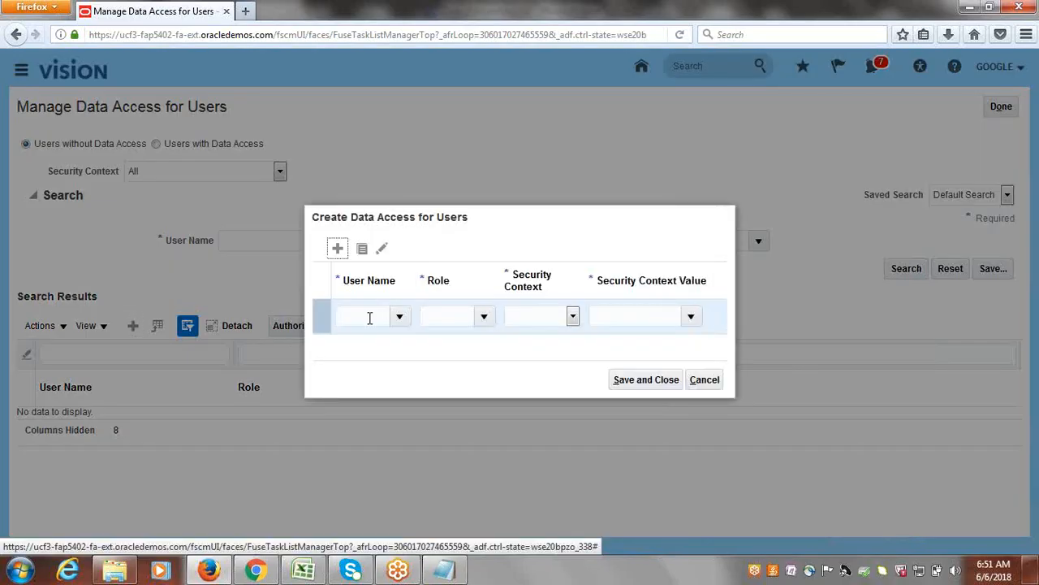
left_click(370, 318)
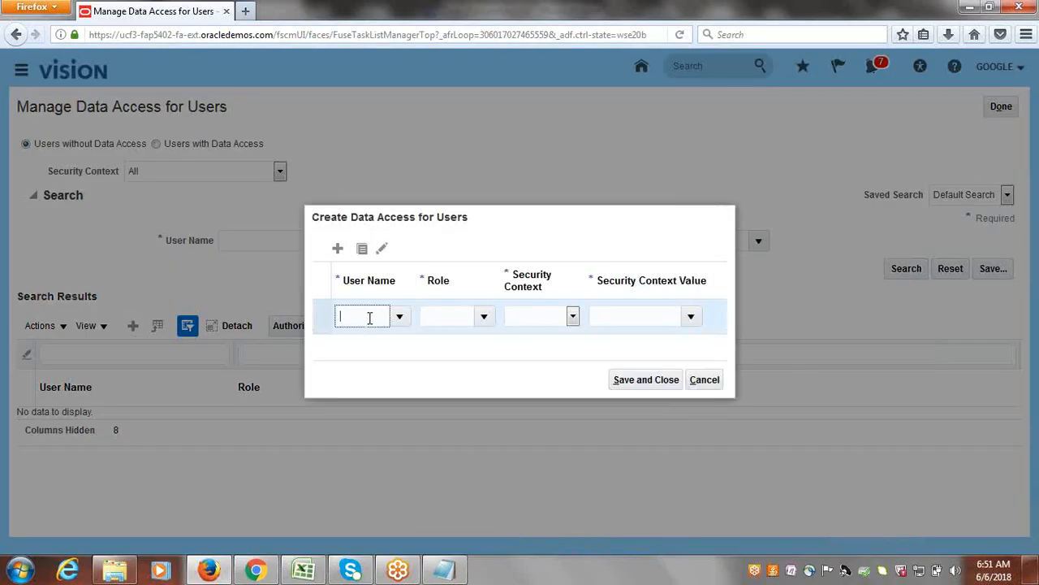
type("GOOGLE")
key("Tab")
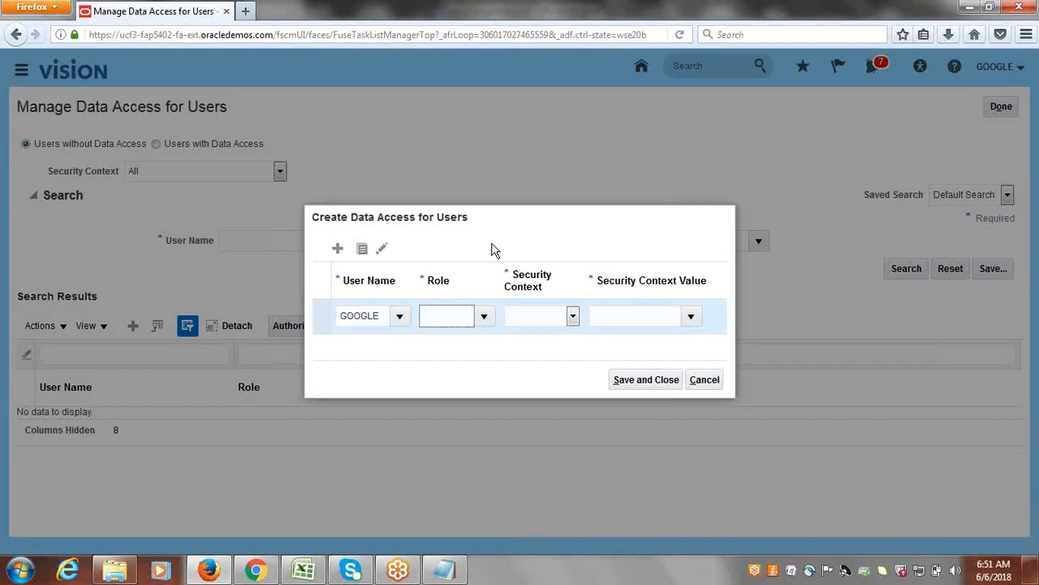
key("Tab")
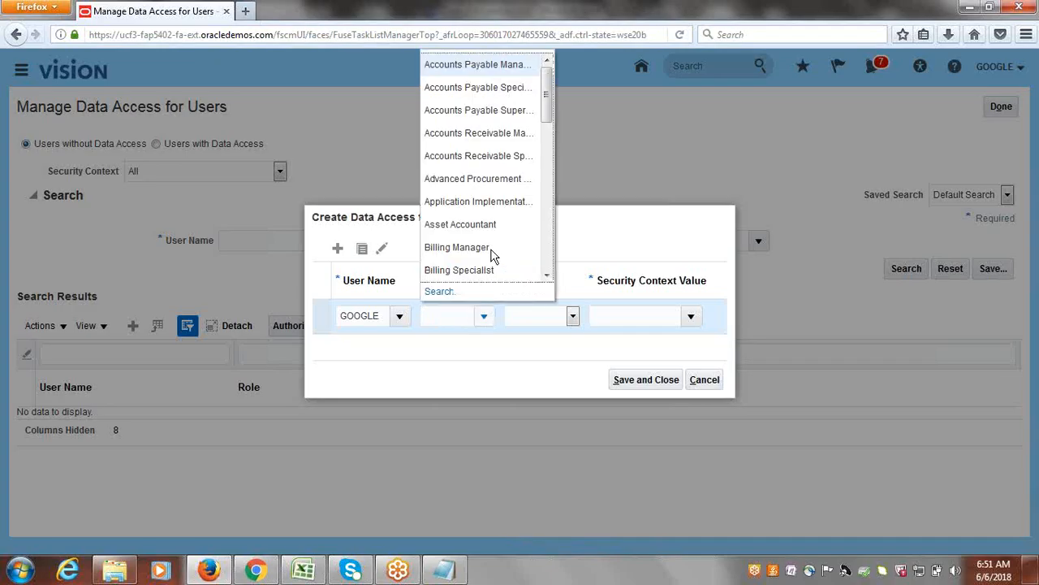
left_click(467, 224)
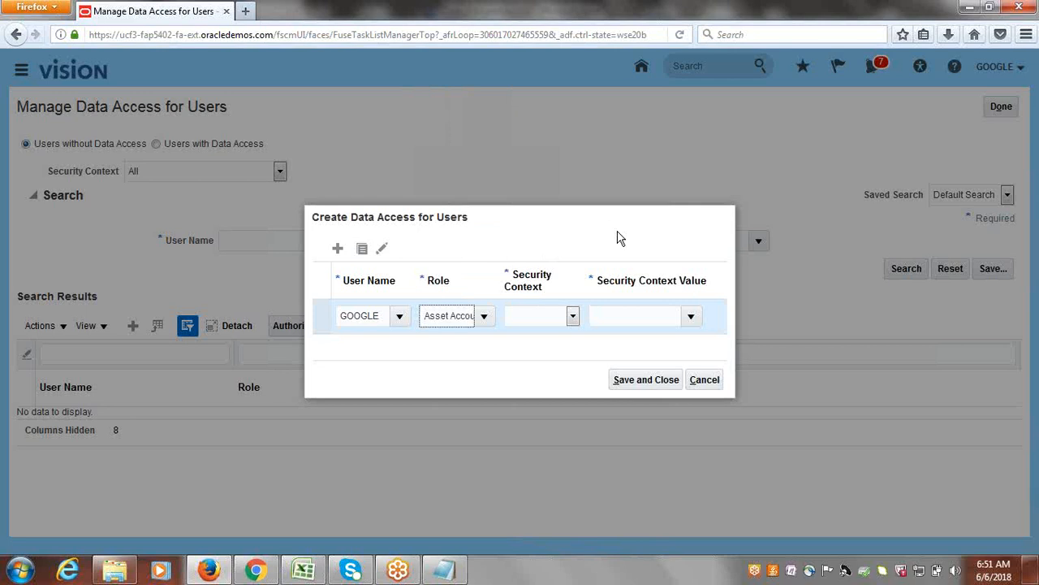
Set the entry's security context to Asset book with the value GOOGLE CORPORATE, save it, and return to the task search.
left_click(572, 315)
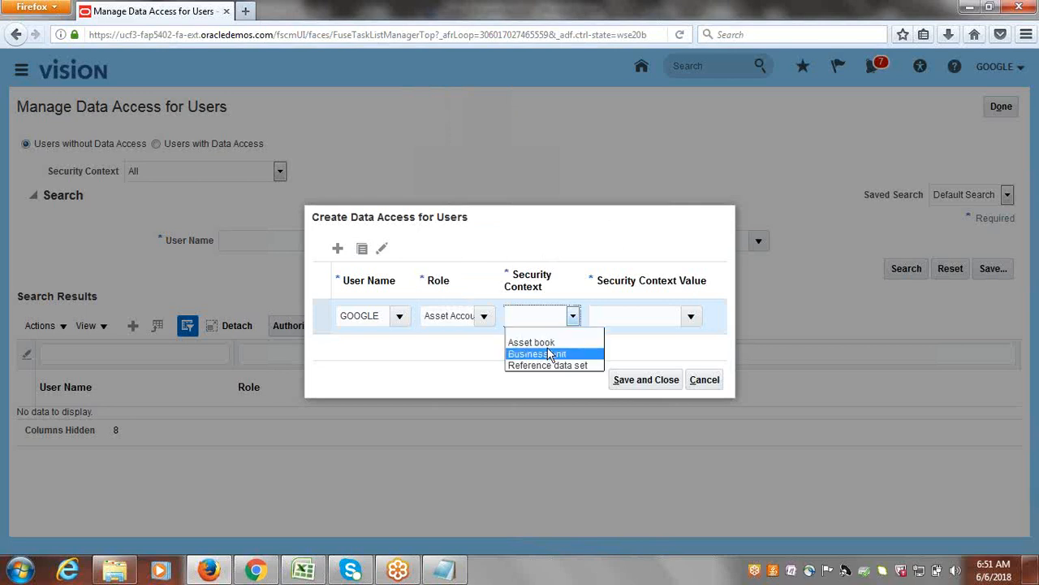
left_click(544, 342)
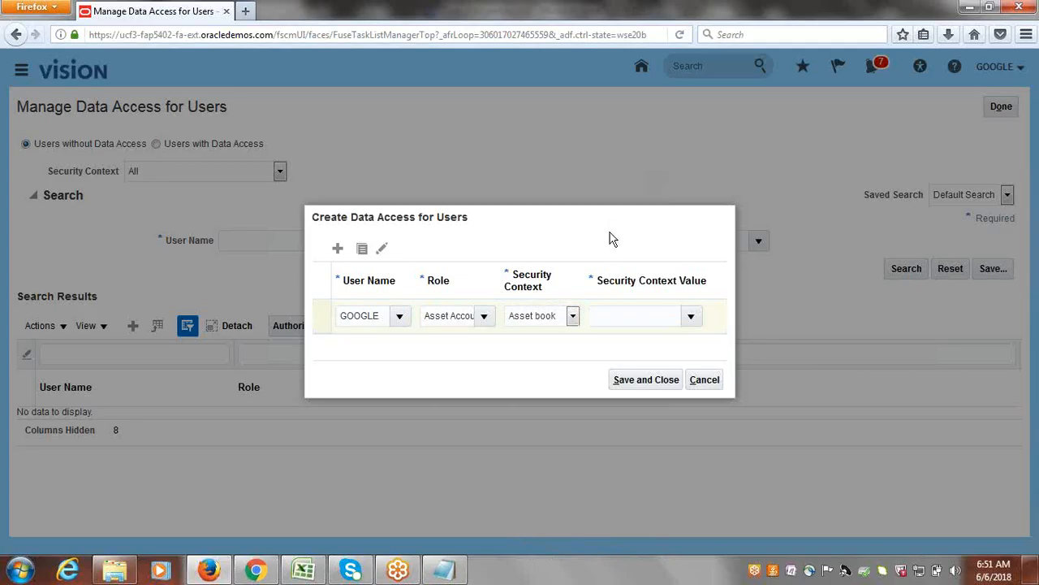
left_click(617, 318)
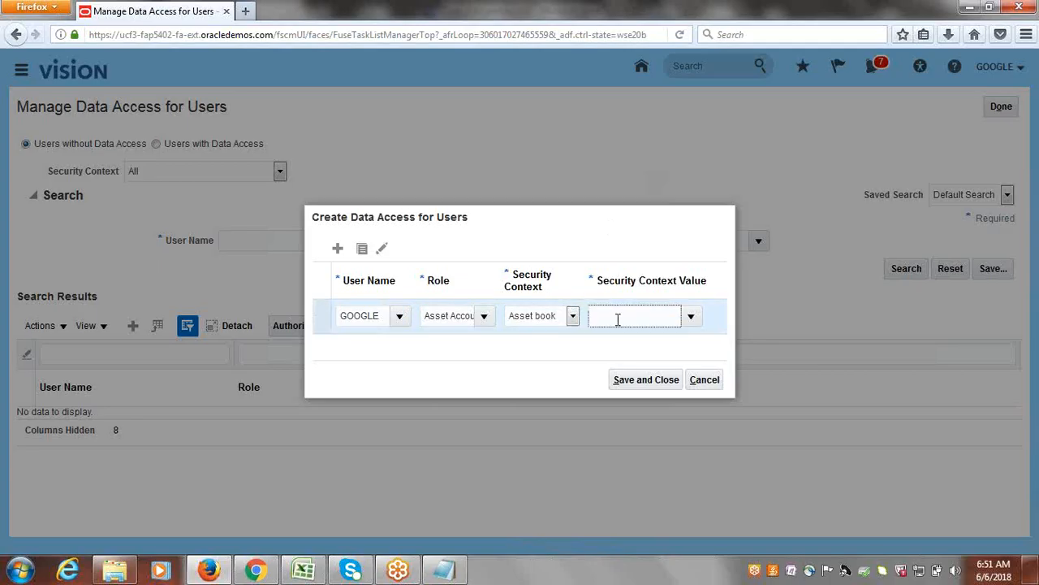
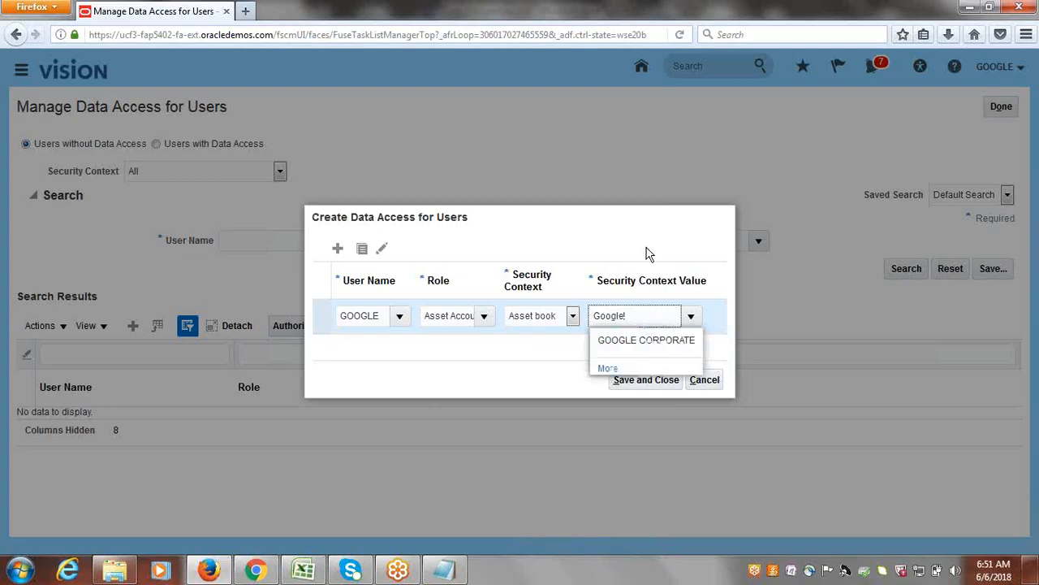
left_click(646, 341)
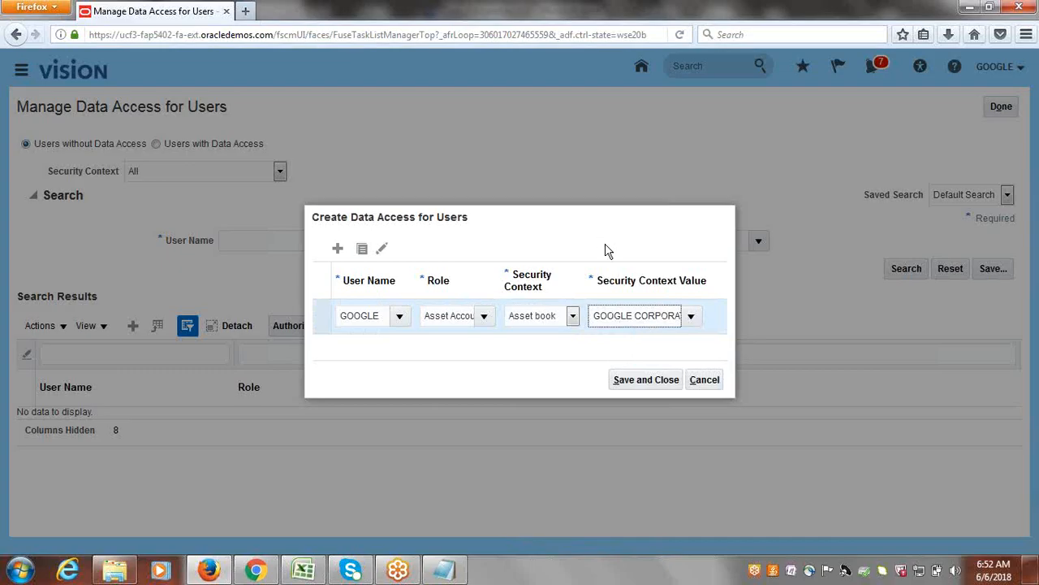
left_click(633, 381)
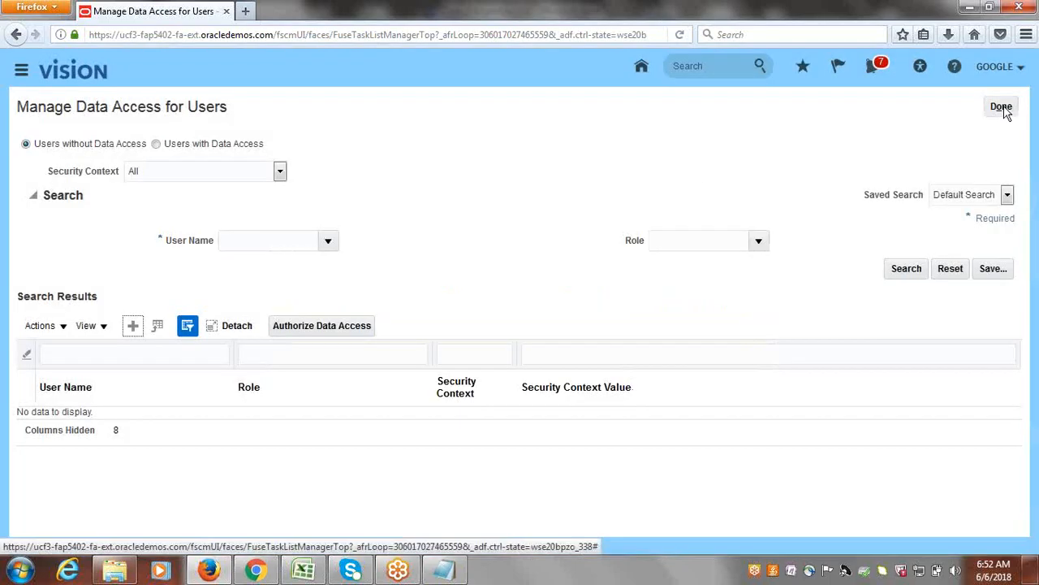
left_click(1005, 107)
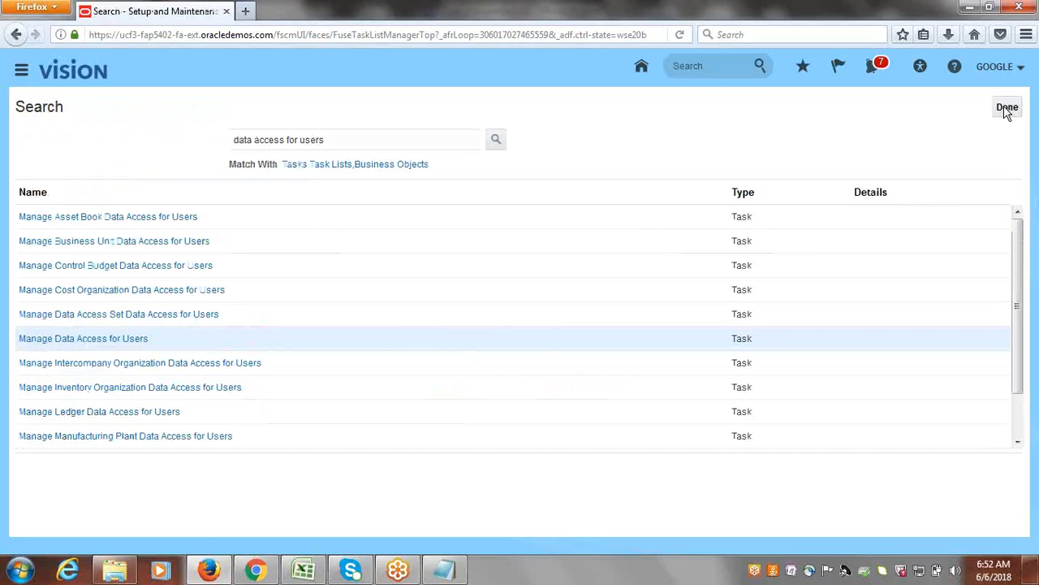
Go to Scheduled Processes and start scheduling a new process.
left_click(21, 70)
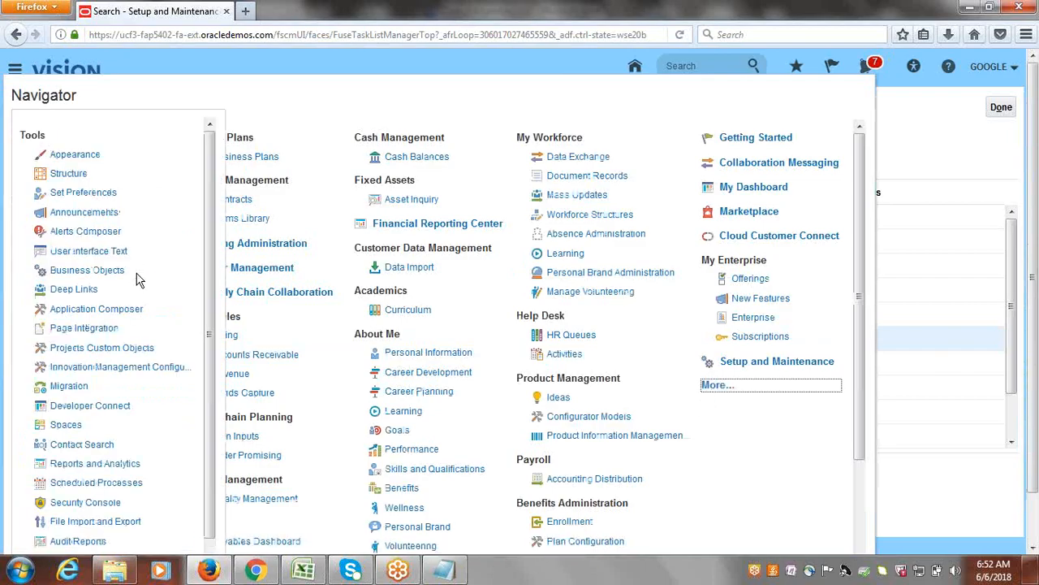
left_click(115, 487)
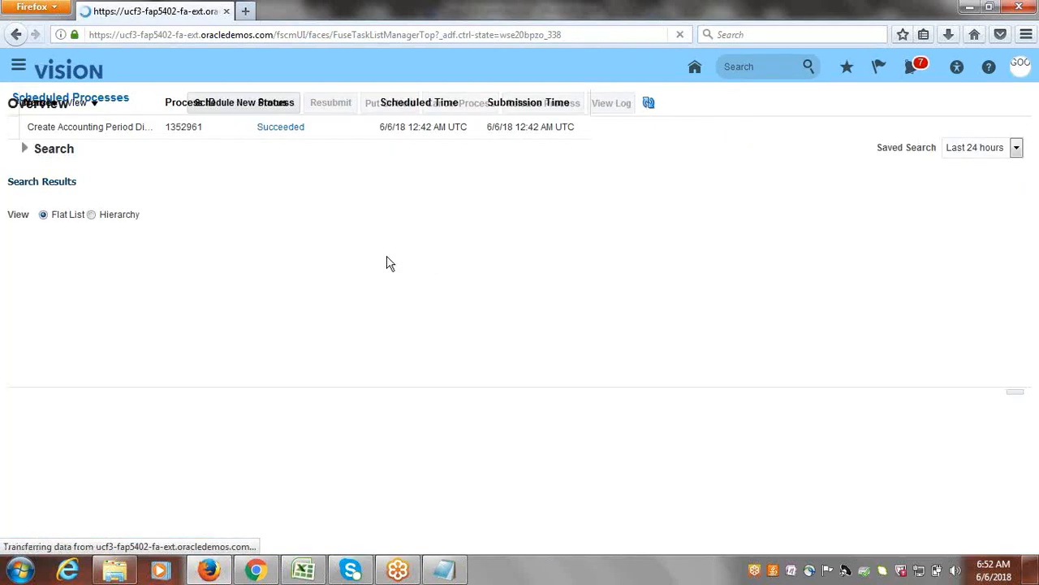
left_click(190, 268)
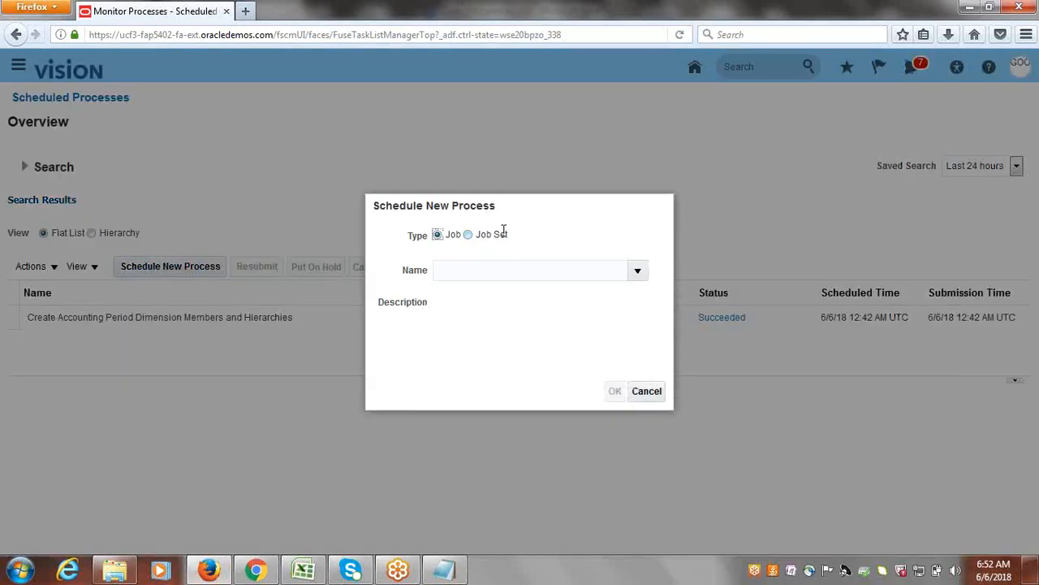
Search the job names for LDAP and choose Retrieve Latest LDAP Changes as the process to schedule.
left_click(491, 272)
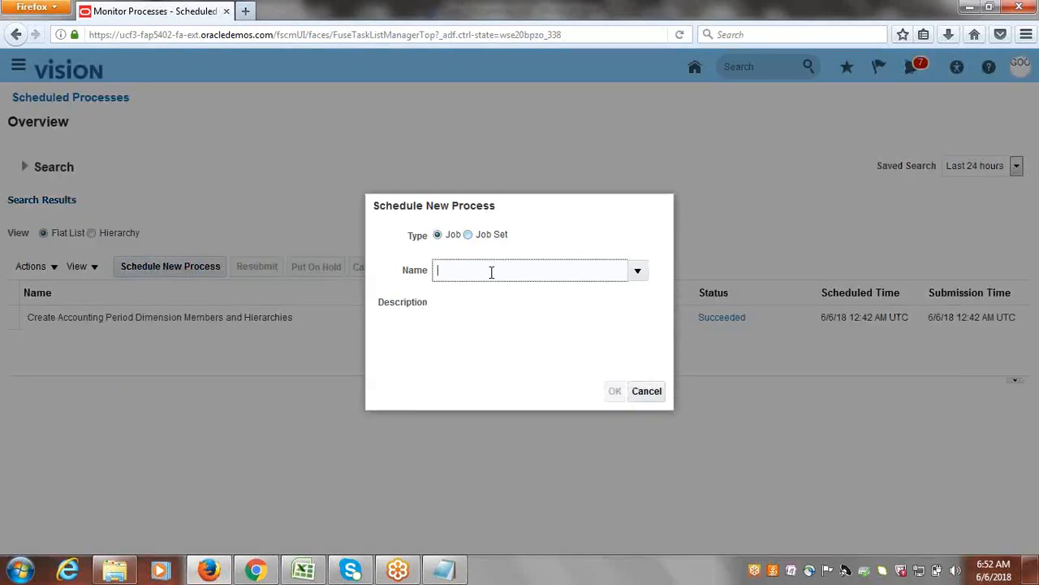
type("LDAP")
key("Tab")
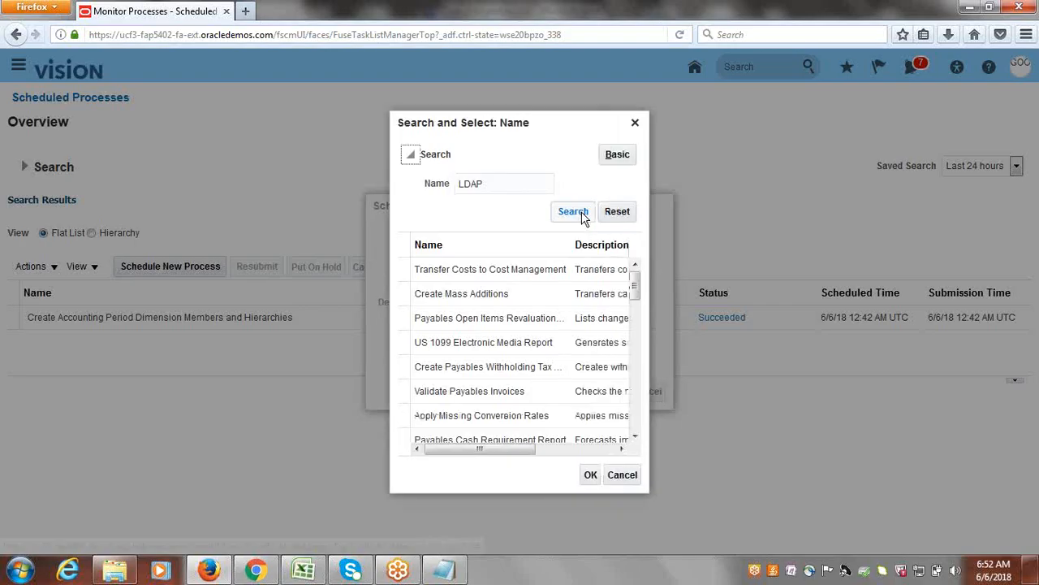
left_click(581, 213)
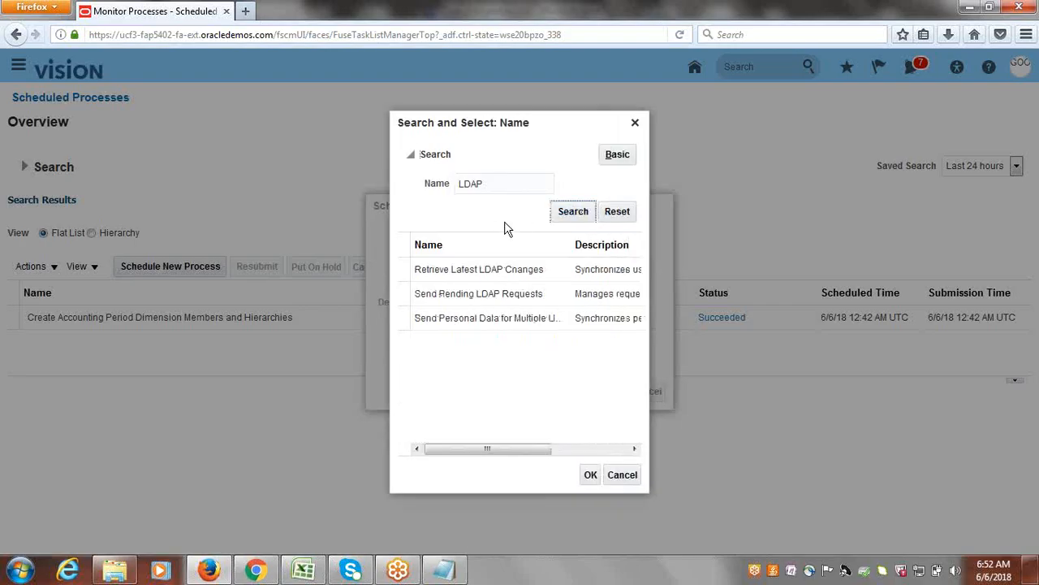
left_click(482, 271)
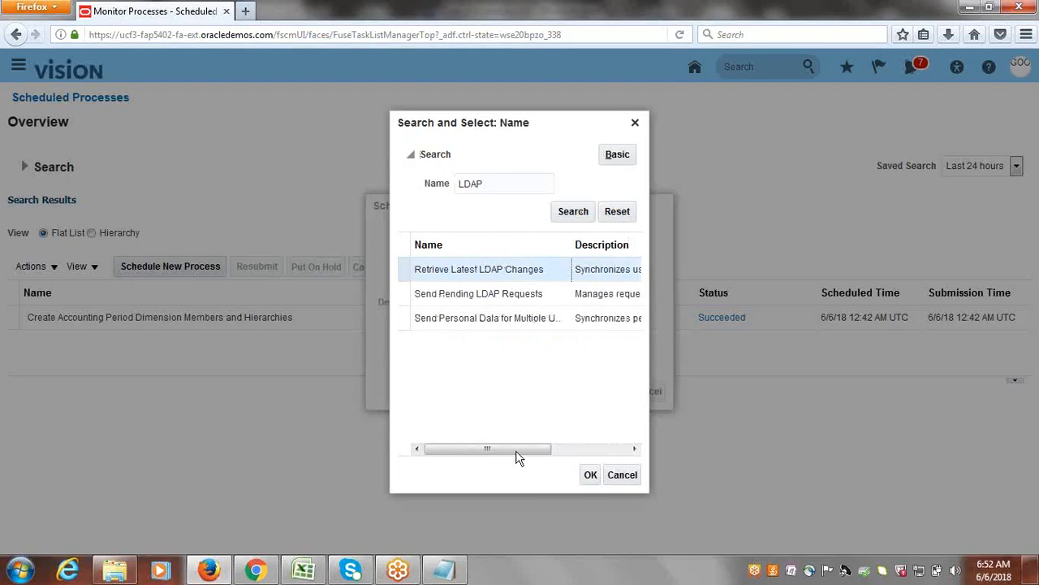
left_click(592, 476)
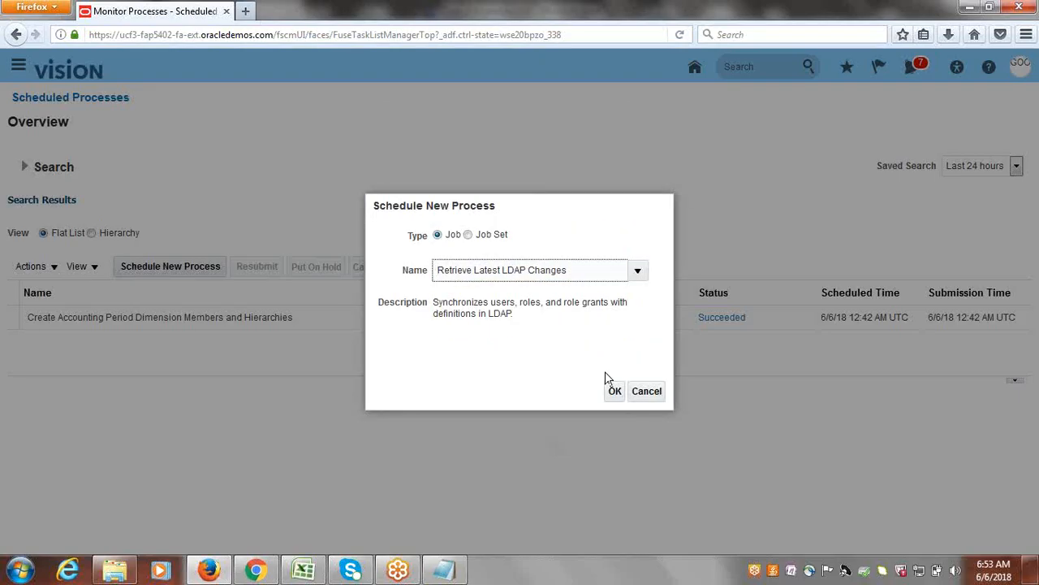
left_click(624, 394)
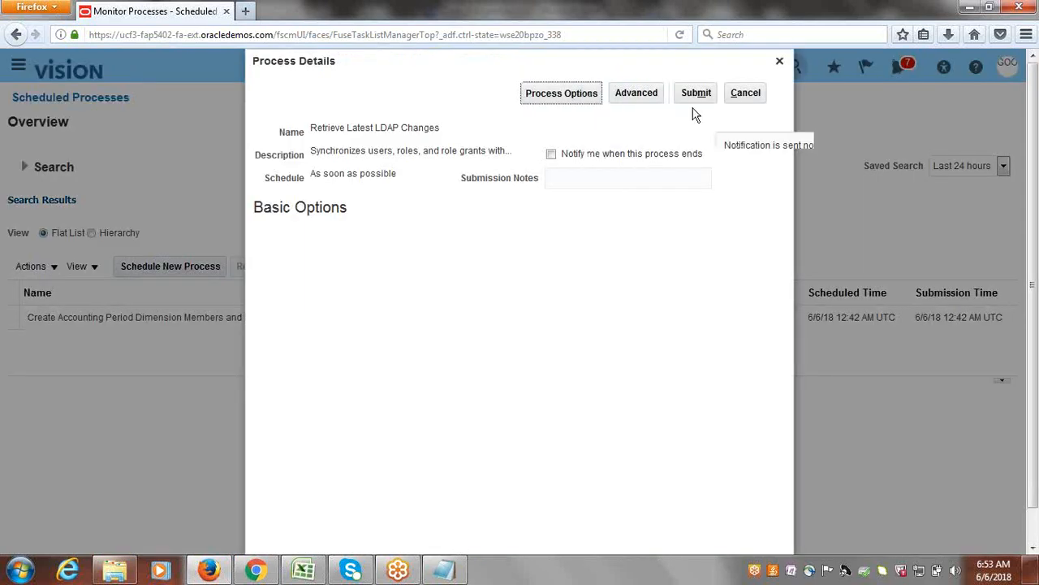
Submit the Retrieve Latest LDAP Changes process and refresh the list of scheduled processes.
left_click(701, 93)
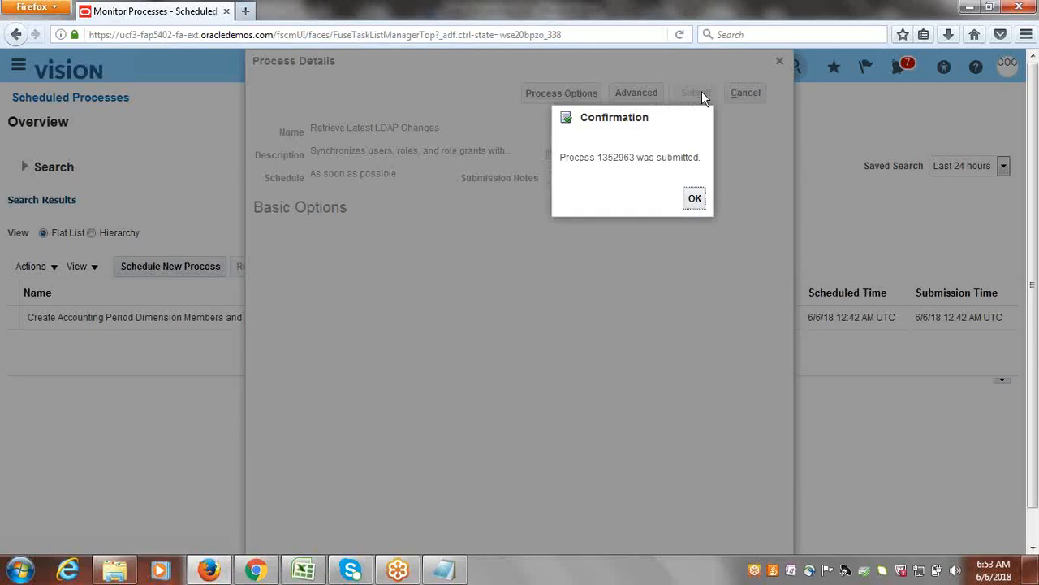
left_click(695, 199)
left_click(695, 199)
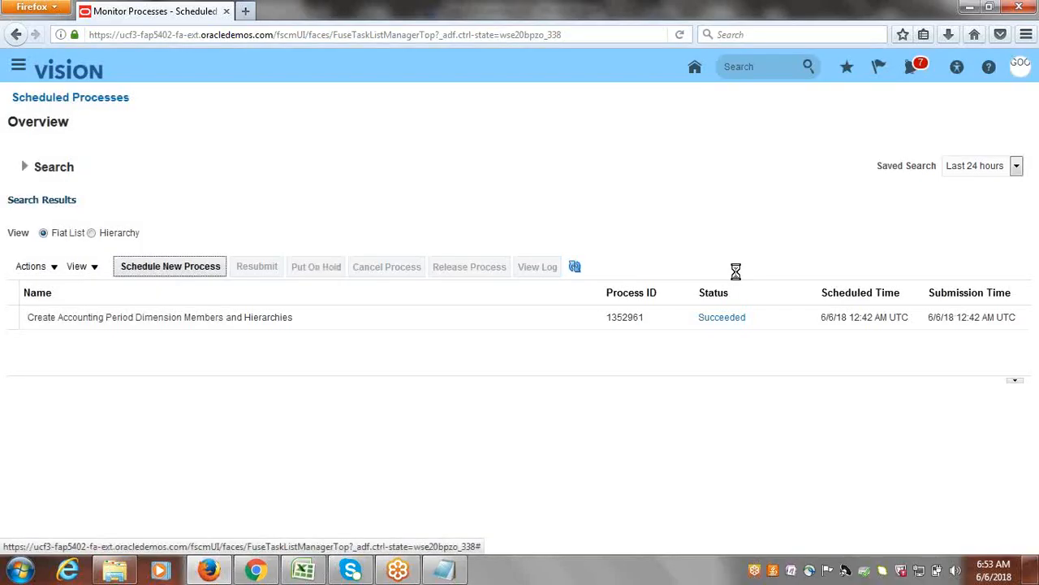
left_click(575, 268)
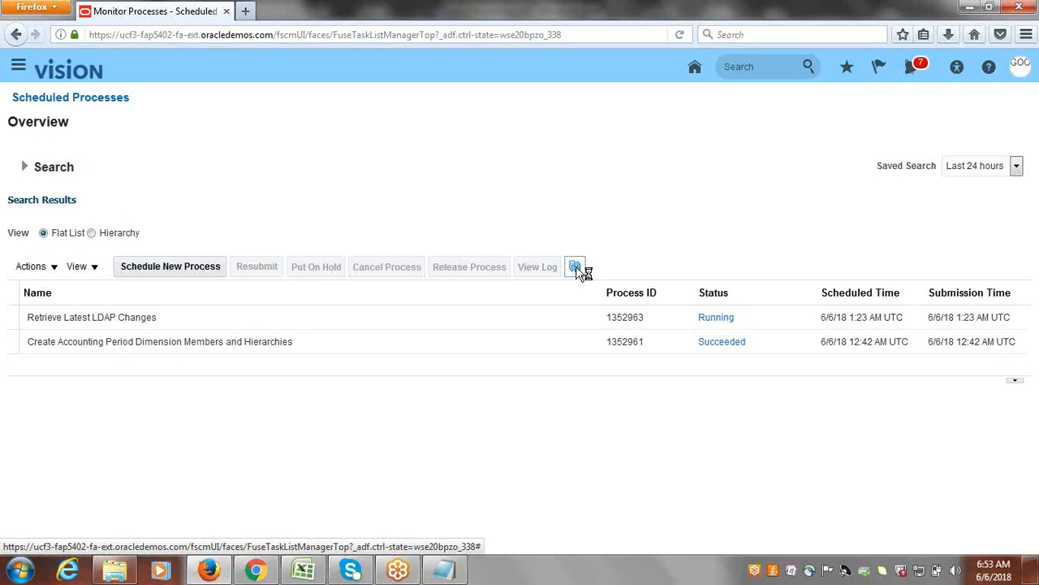
Switch to the Class_Discussions.xlsx checklist in Excel and mark Assign FA Roles to User and Provide Data Access for User as Done.
left_click(305, 573)
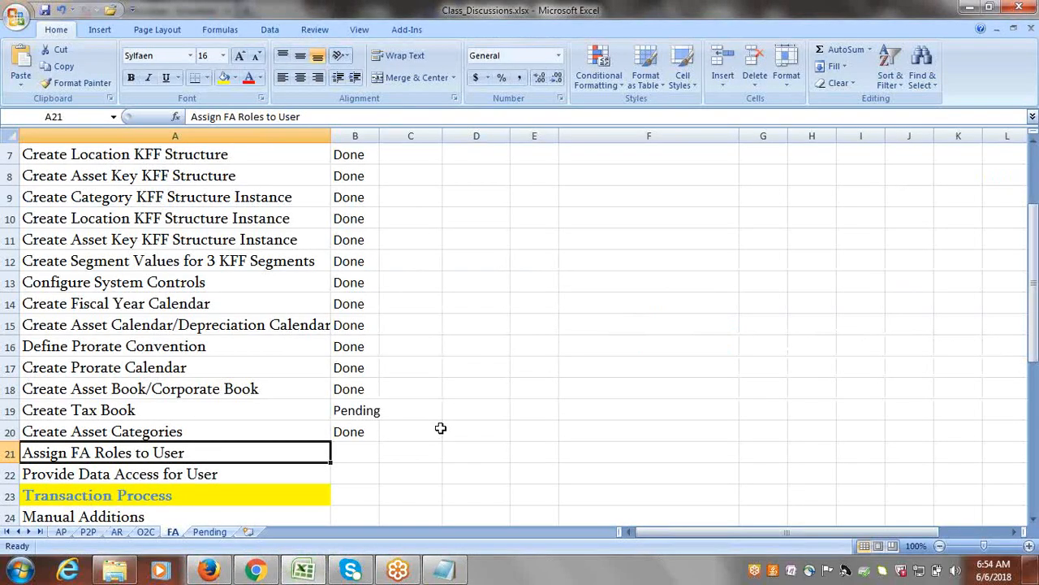
key("Right")
type("Done")
key("Right")
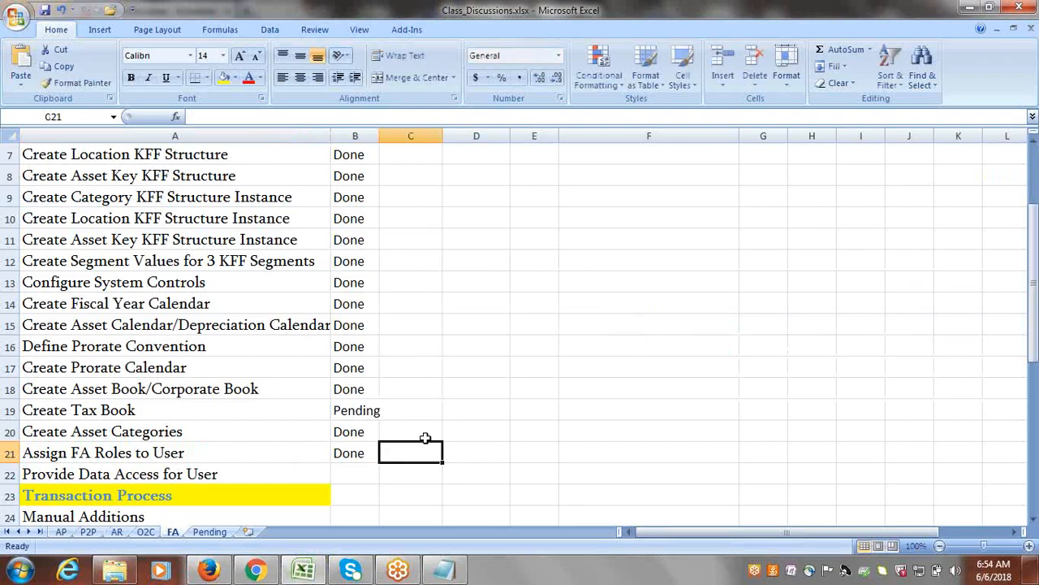
left_click(370, 468)
key("Right")
left_click(361, 471)
type("Done")
key("Right")
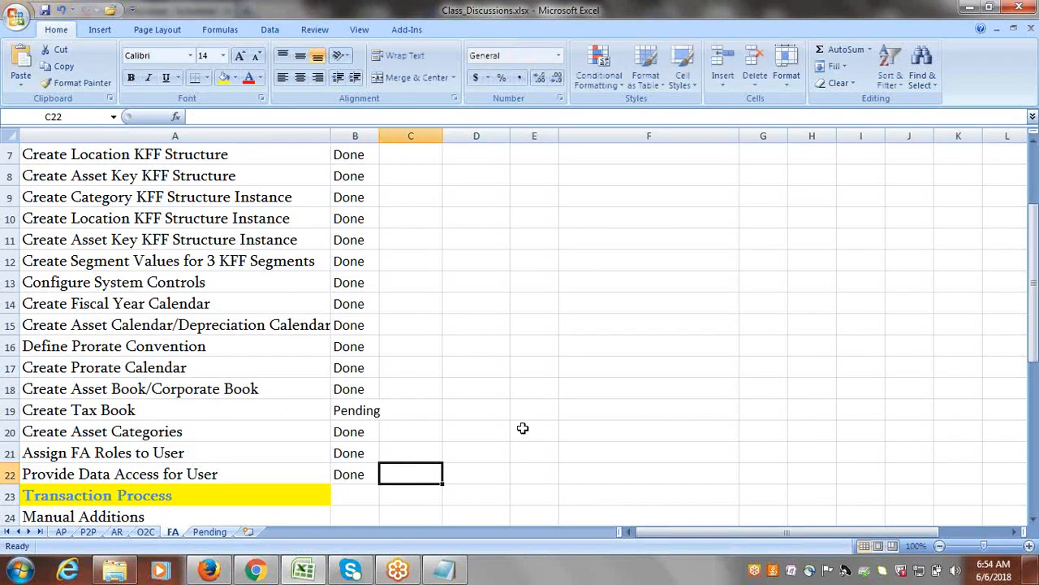
left_click_drag(1033, 244, 1033, 280)
left_click(577, 371)
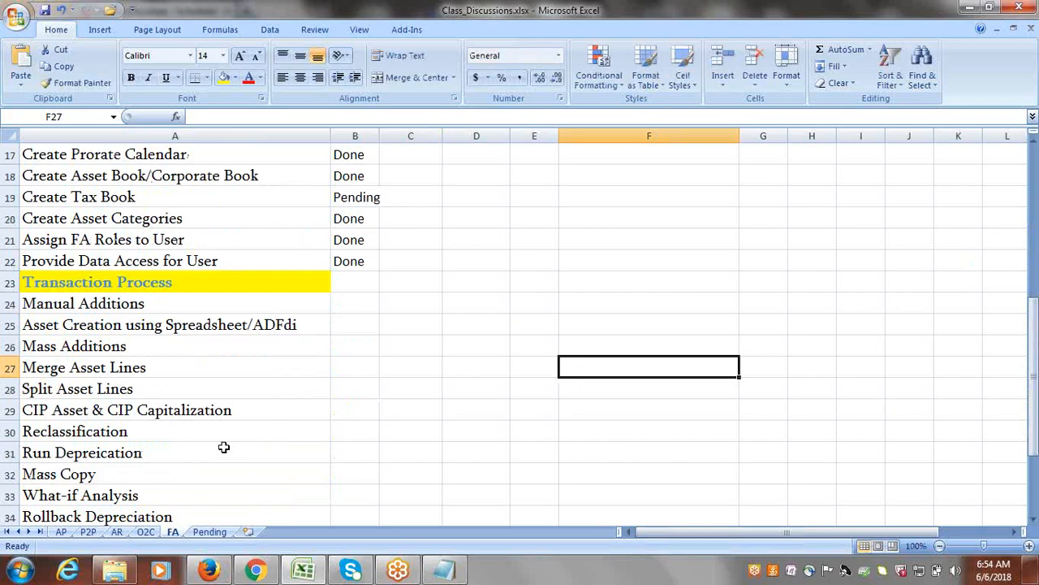
Switch back to Oracle Fusion in Firefox, refresh the scheduled process list, and sign out of the application.
left_click(229, 567)
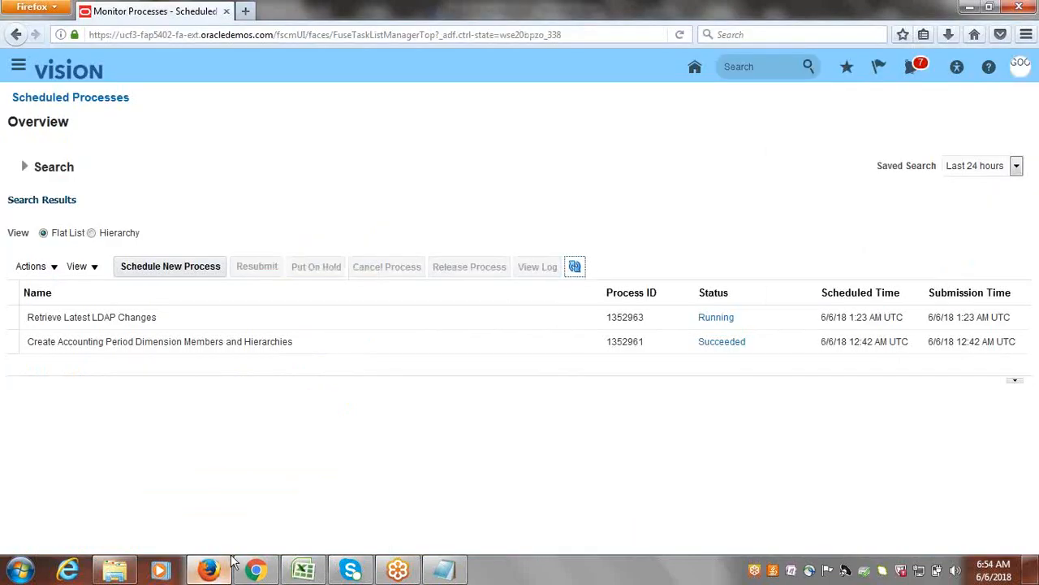
left_click(576, 271)
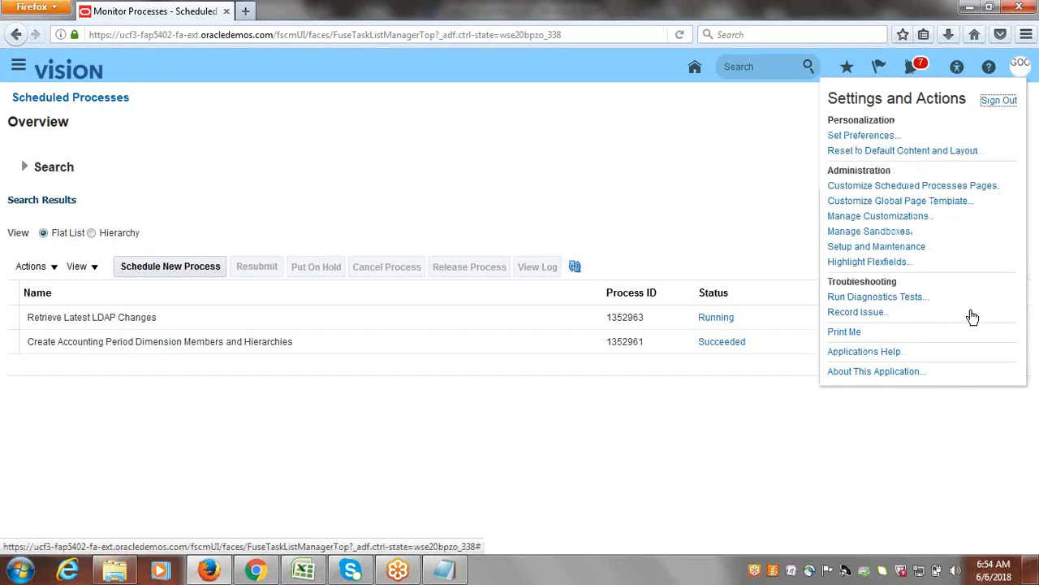
left_click(999, 102)
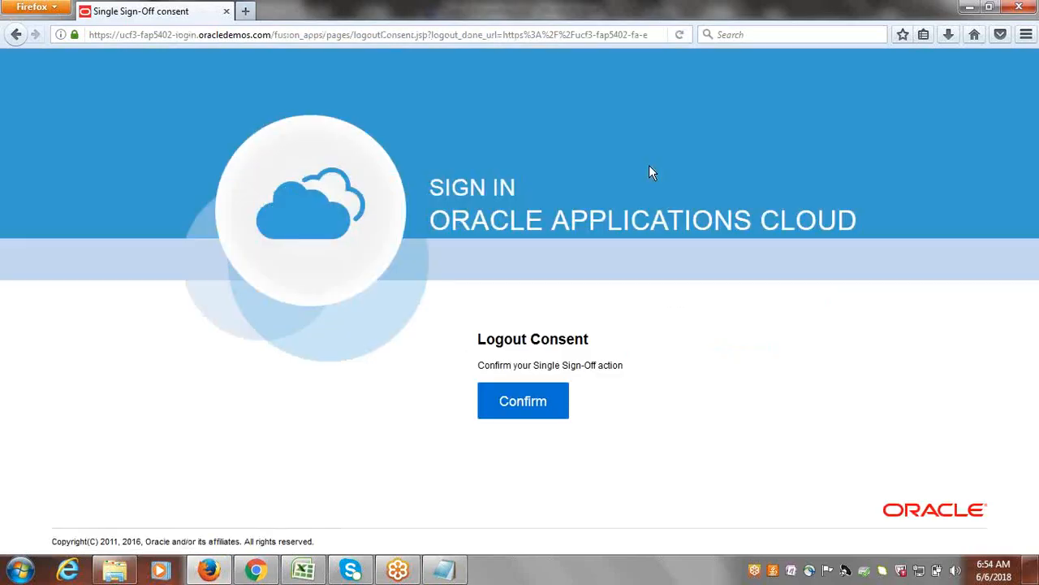
left_click(522, 406)
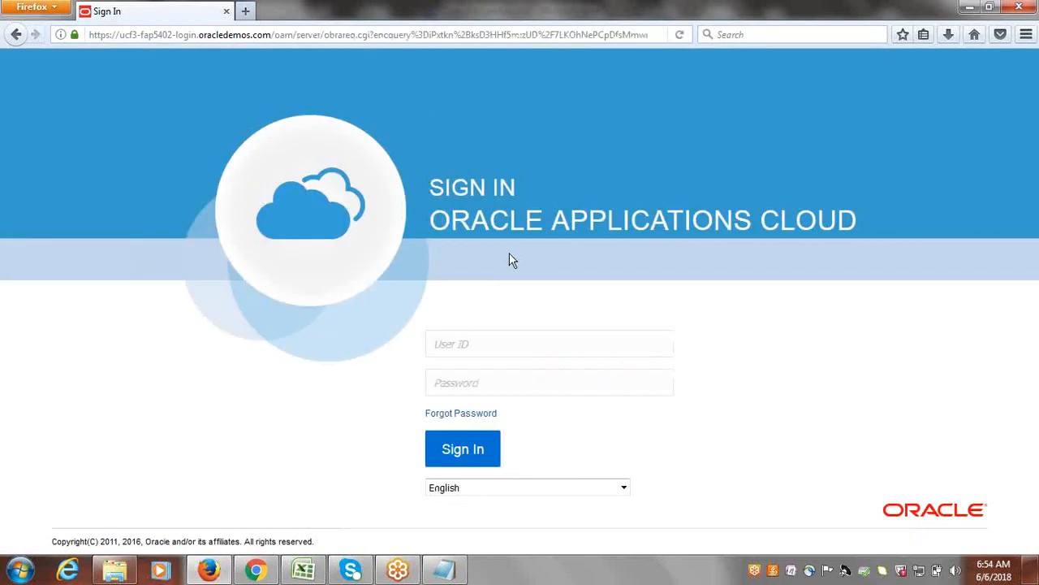
Sign in to Oracle Applications Cloud with the user ID google and the account password.
left_click(523, 342)
type("google")
key("Tab")
type("••••••••")
key("Return")
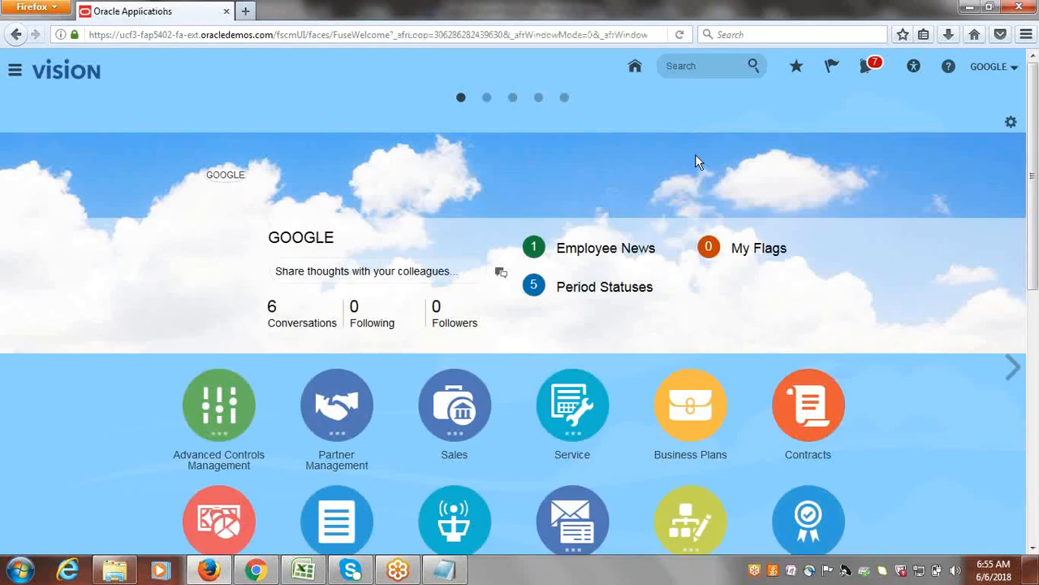
Open the Fixed Assets work area for assets and check the asset book shown beside its title.
left_click(15, 70)
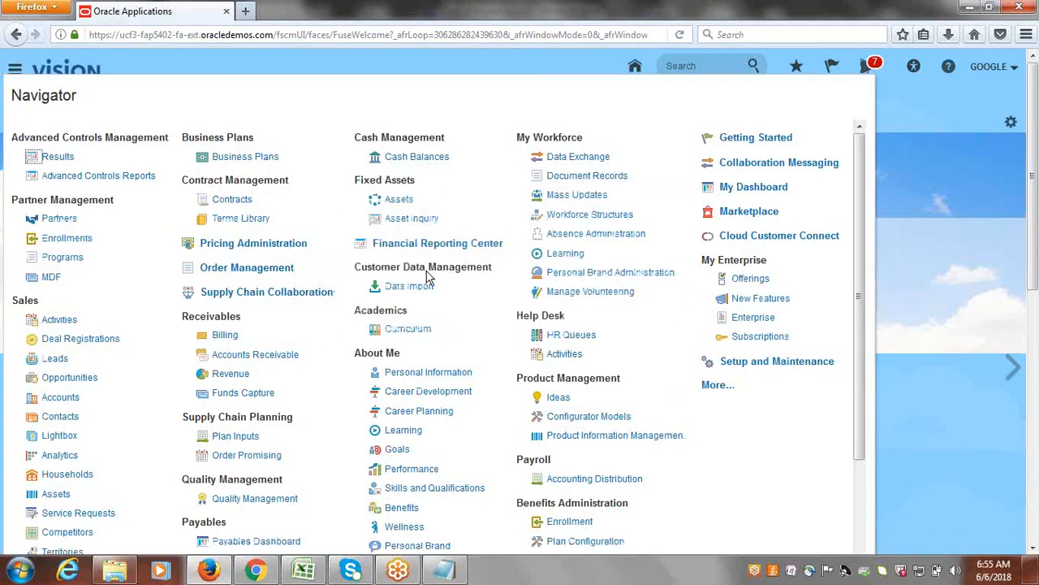
left_click_drag(358, 181, 415, 180)
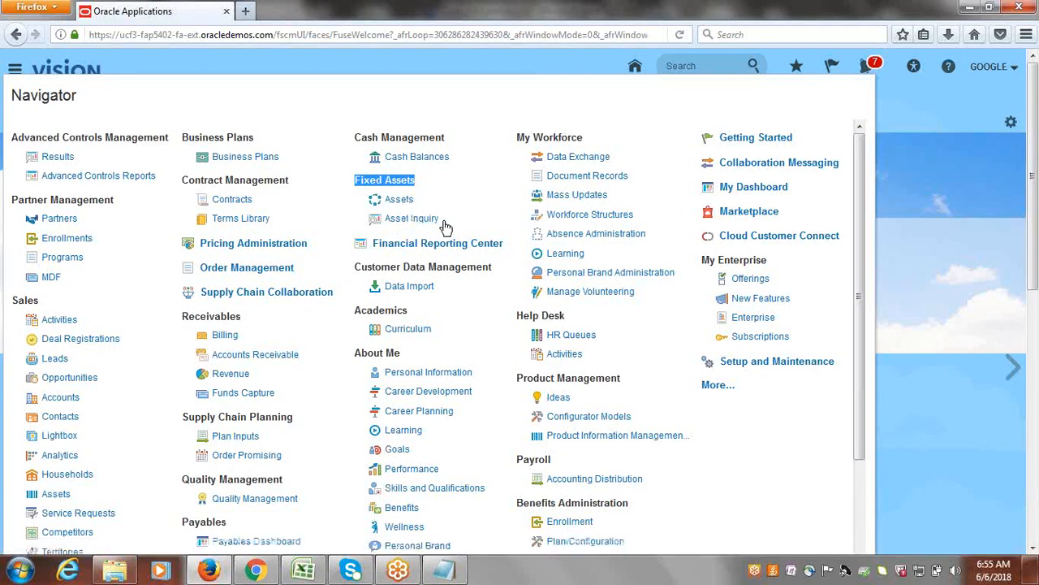
left_click(400, 201)
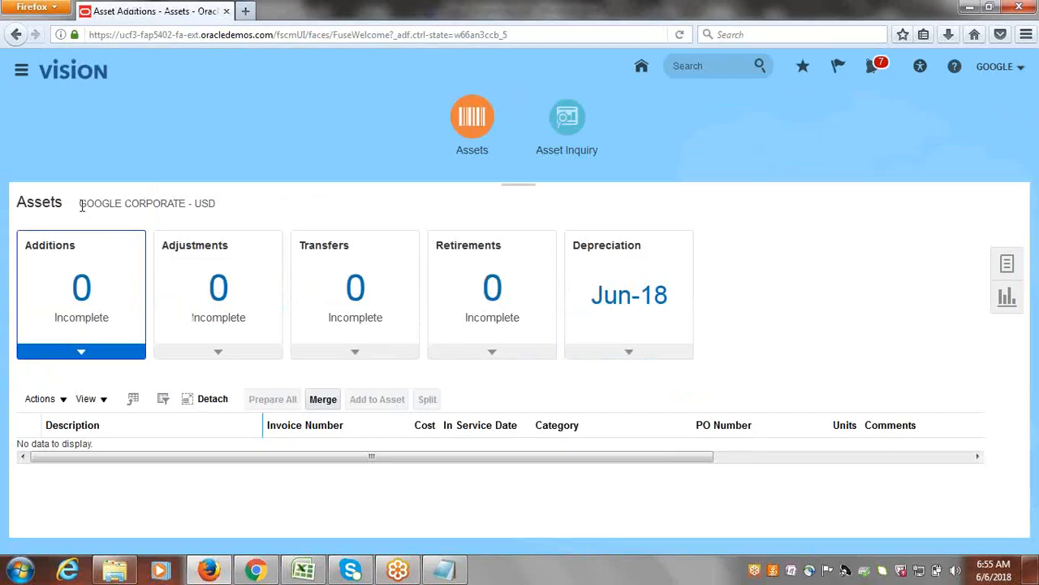
left_click_drag(79, 203, 185, 203)
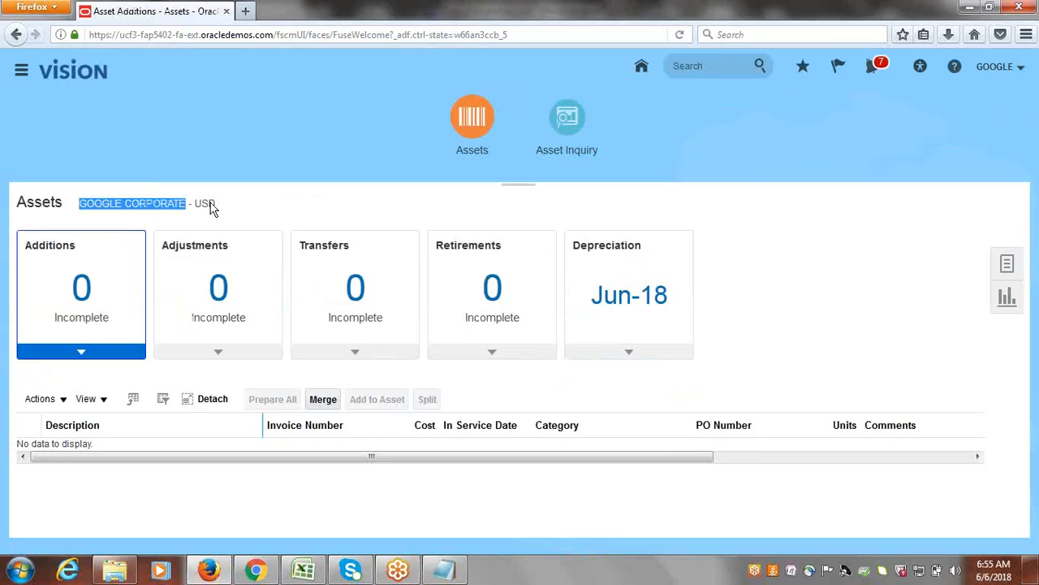
left_click(212, 208)
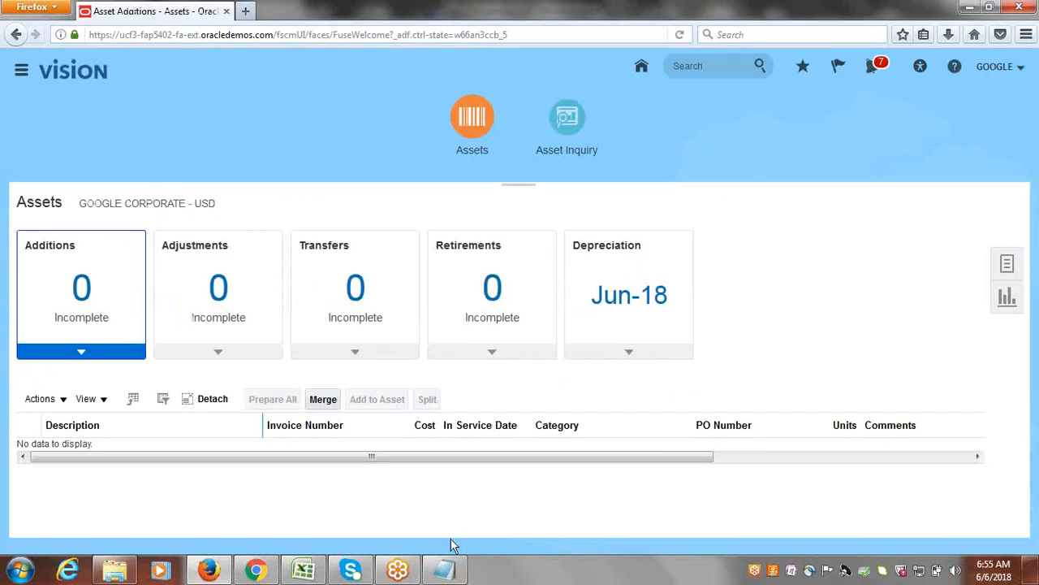
Switch to the Class_Discussions.xlsx checklist in Excel and enter Quick in C24 and Detail in D24 beside Manual Additions.
left_click(317, 575)
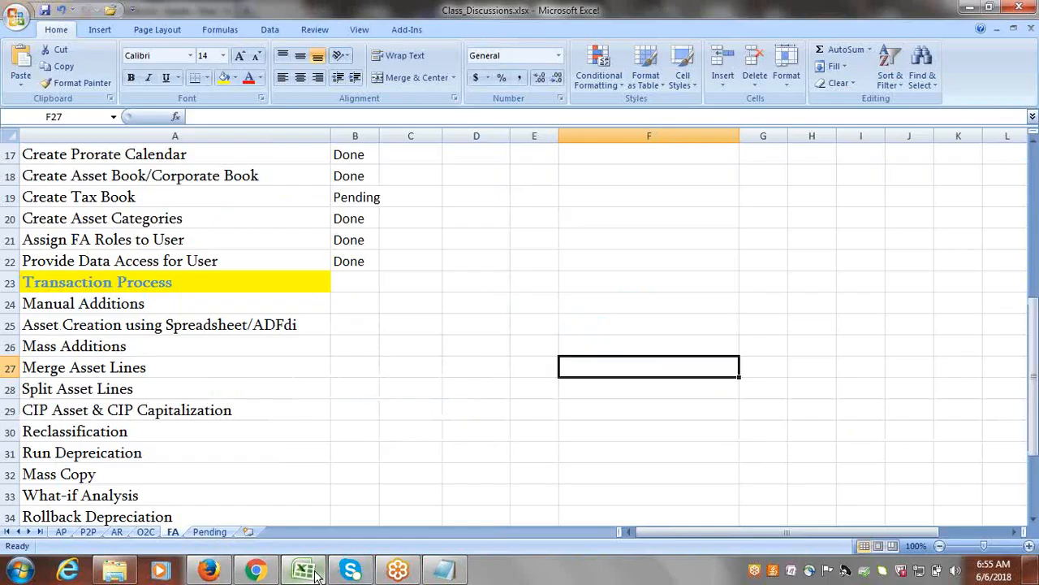
left_click(105, 300)
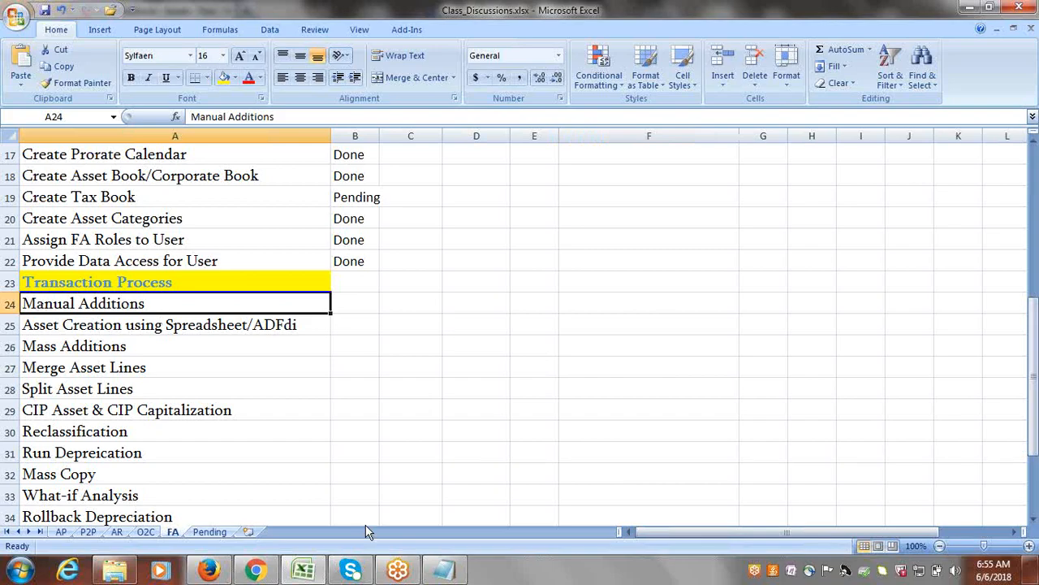
left_click(401, 302)
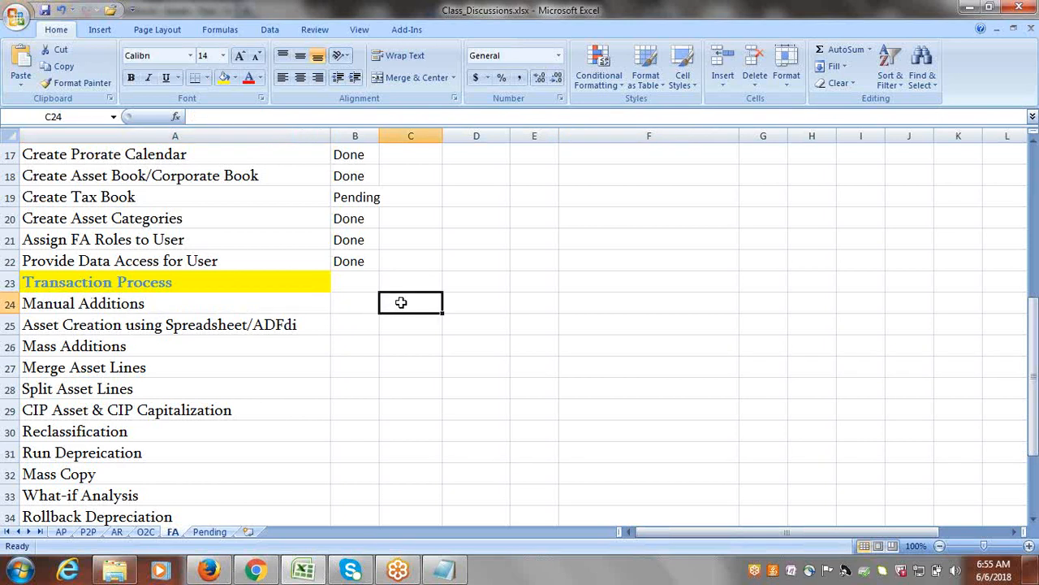
type("s")
key("BackSpace")
type("Qu")
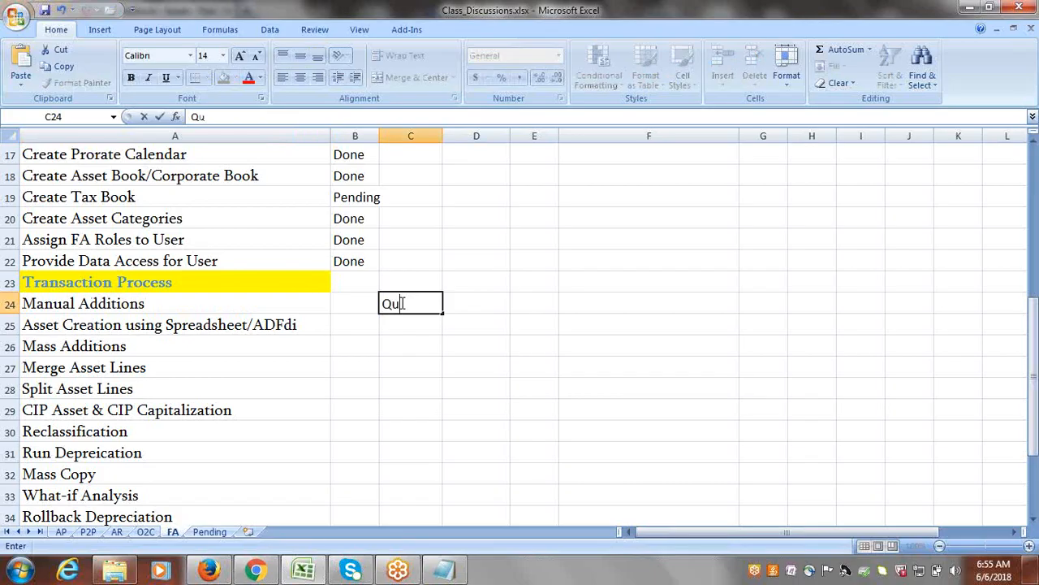
type("ick")
key("Tab")
type("D")
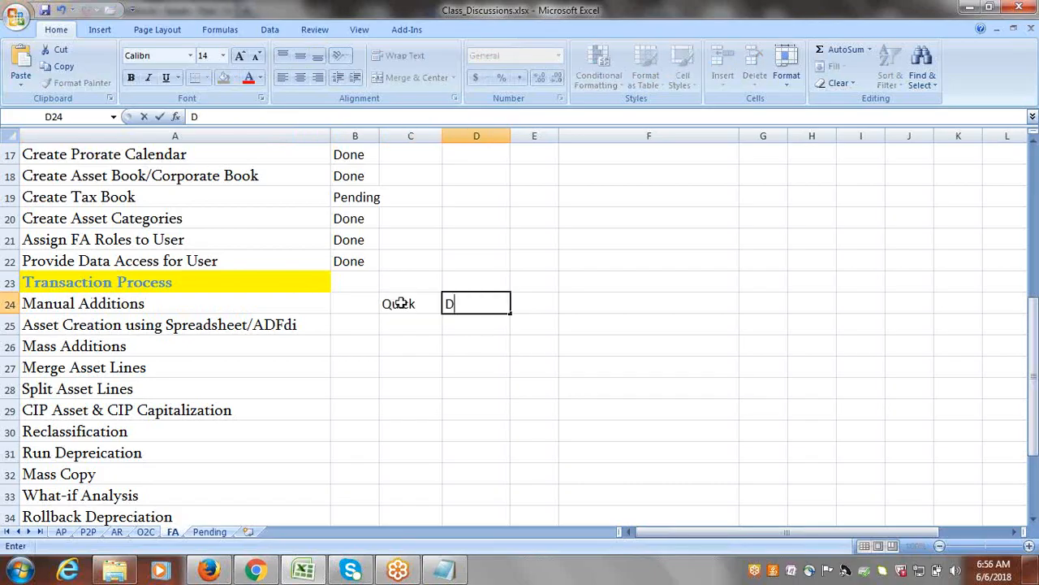
type("etail")
key("Tab")
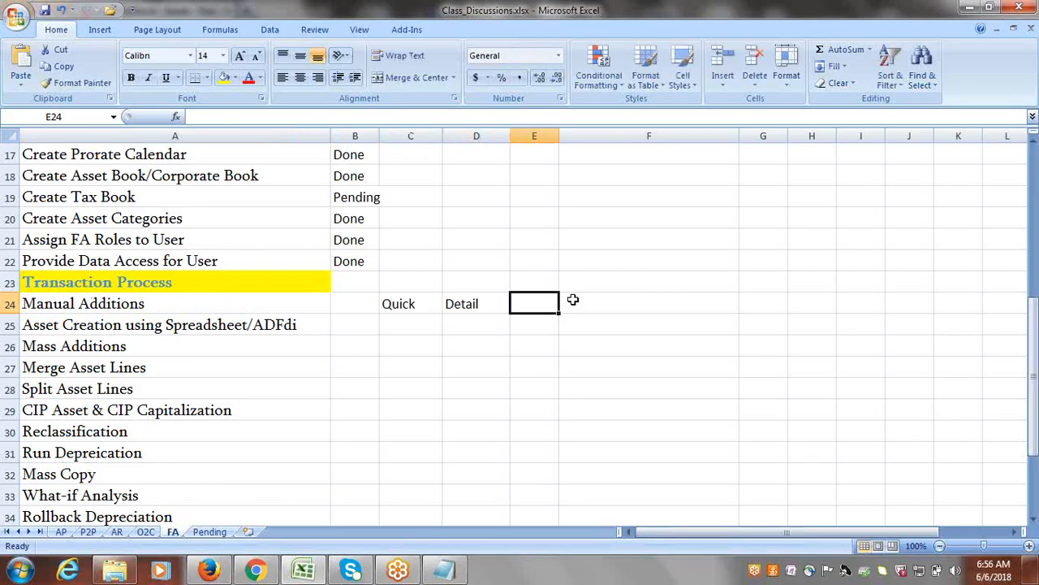
left_click(483, 307)
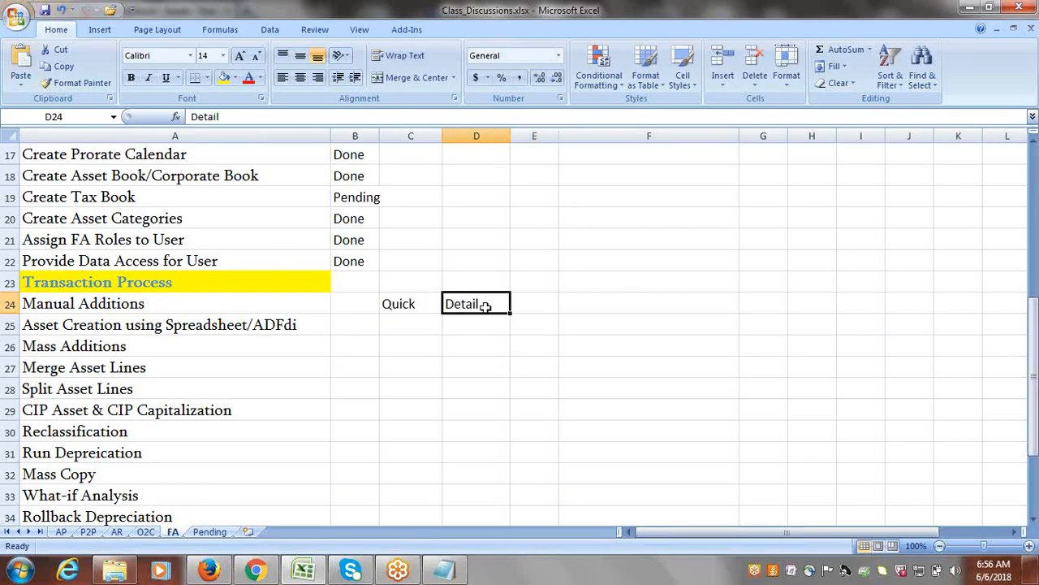
left_click_drag(395, 309, 469, 306)
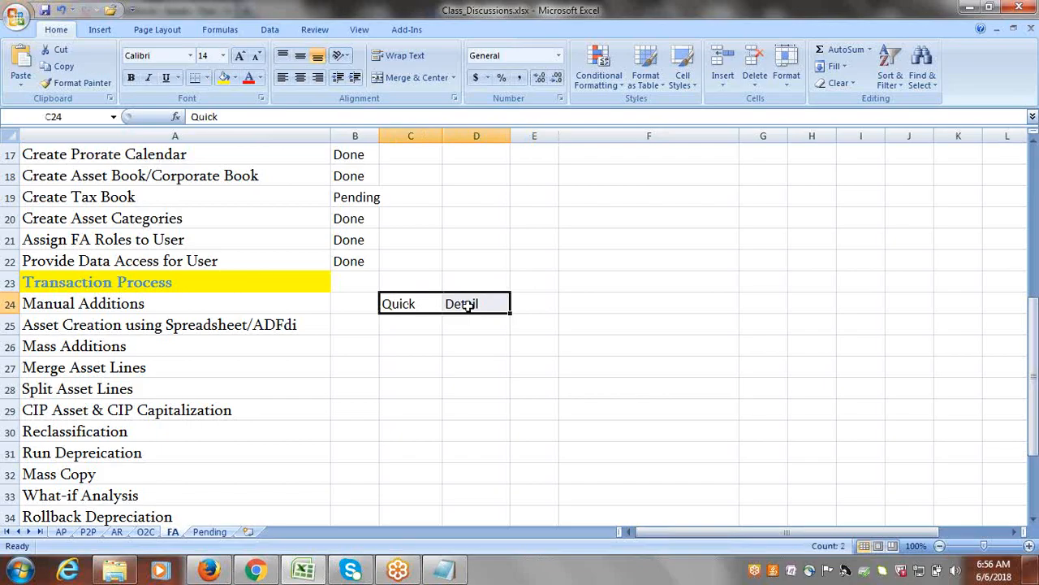
left_click(415, 304)
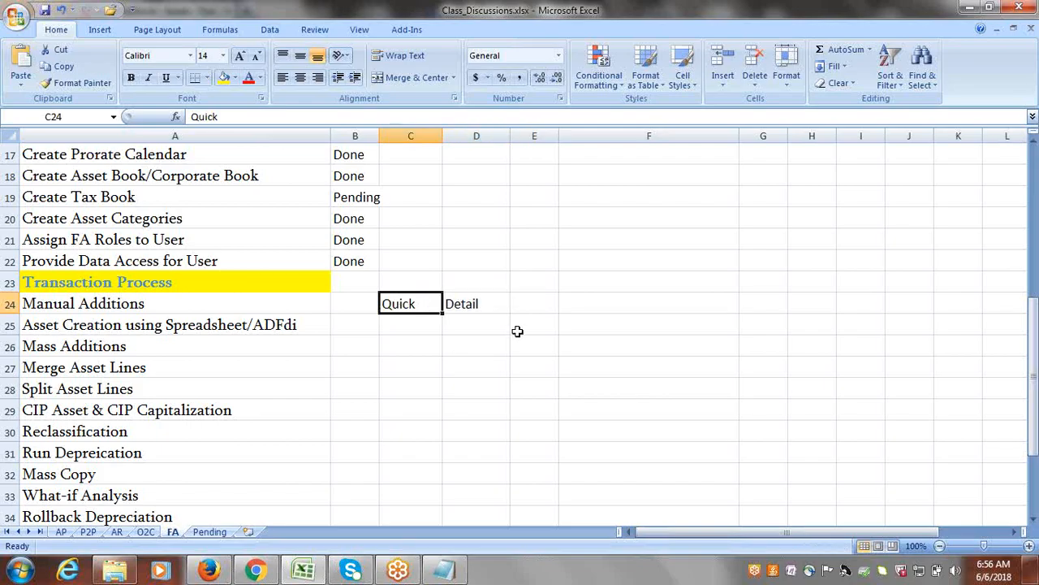
left_click(472, 306)
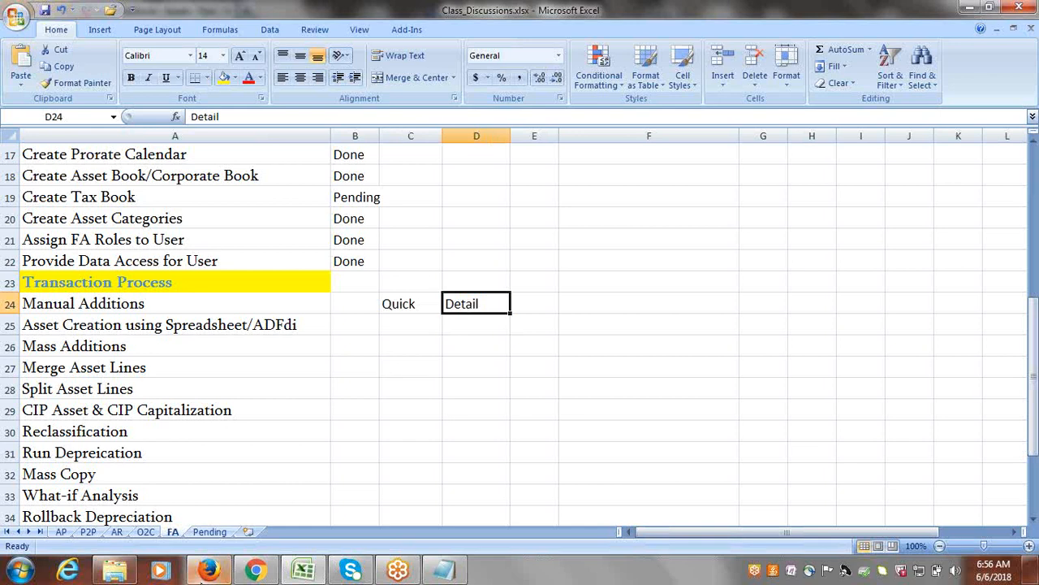
Switch back to Oracle Fusion in Firefox and start the Add Asset transaction from the Assets work area's tasks.
left_click(208, 571)
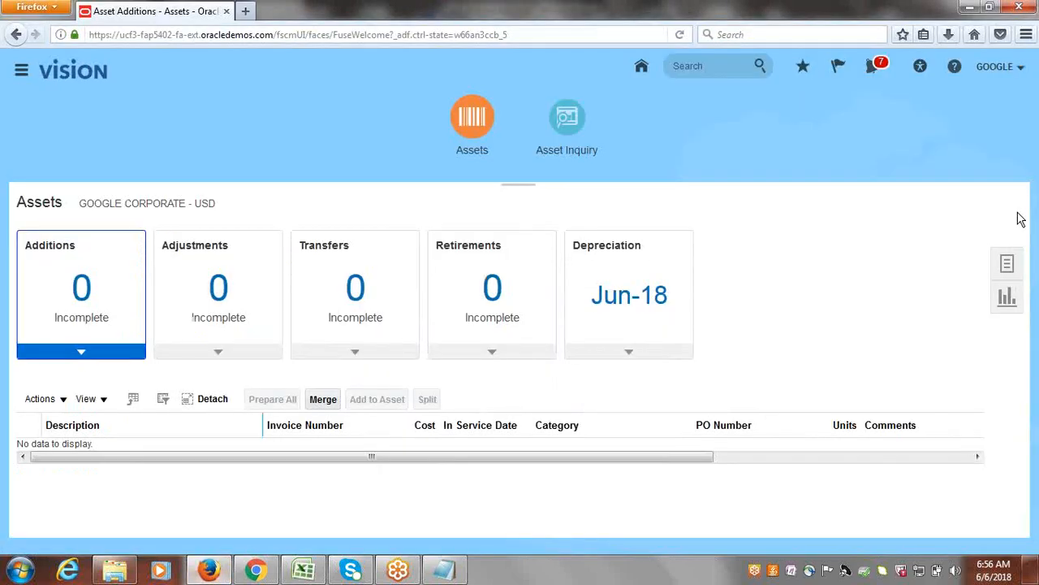
left_click(1011, 264)
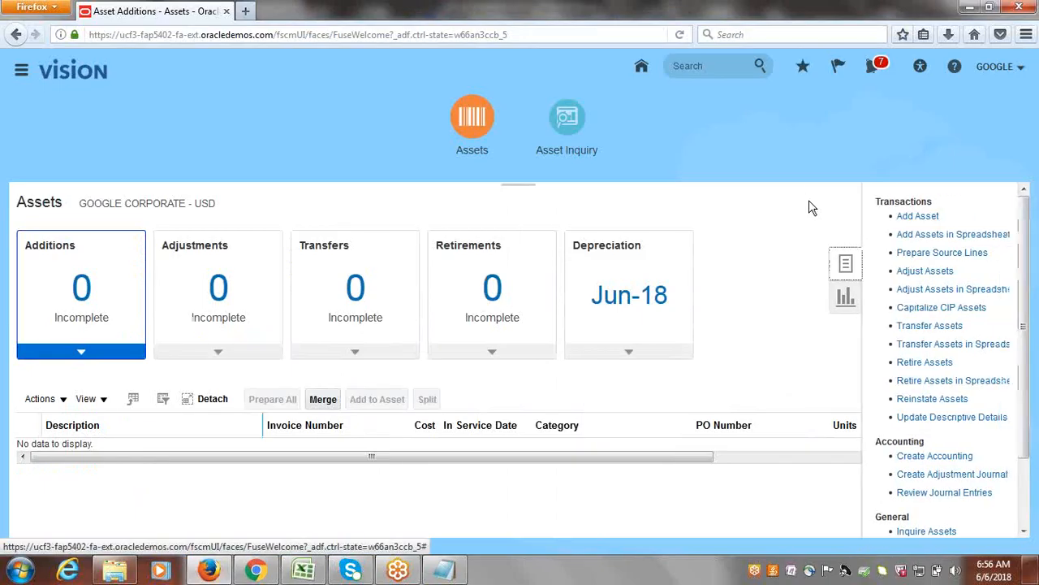
left_click(922, 218)
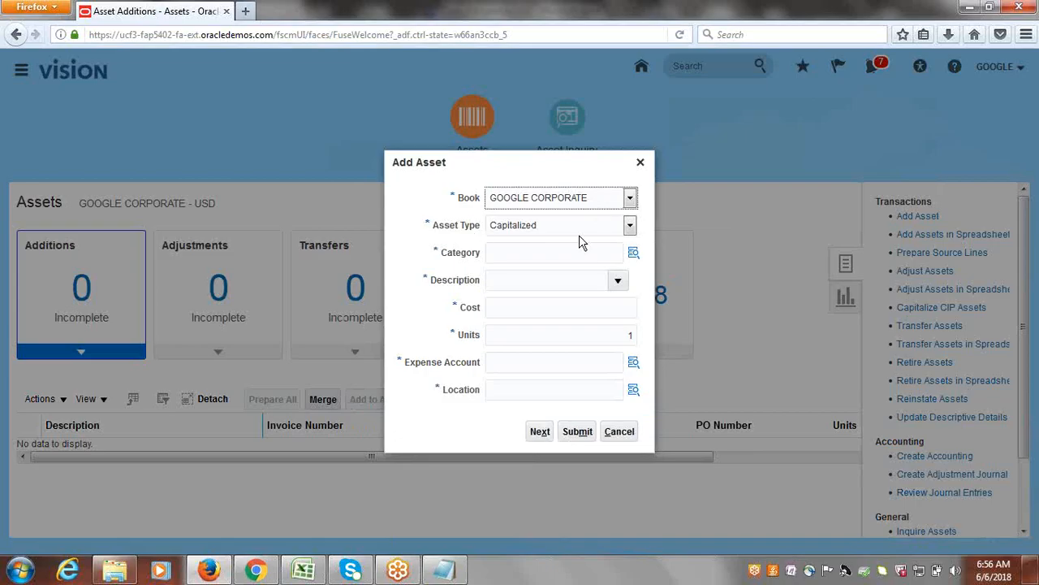
Set the new asset's category to major category GOOGLE BUILDINGS and minor category GOOGLE OFFICE.
left_click(634, 255)
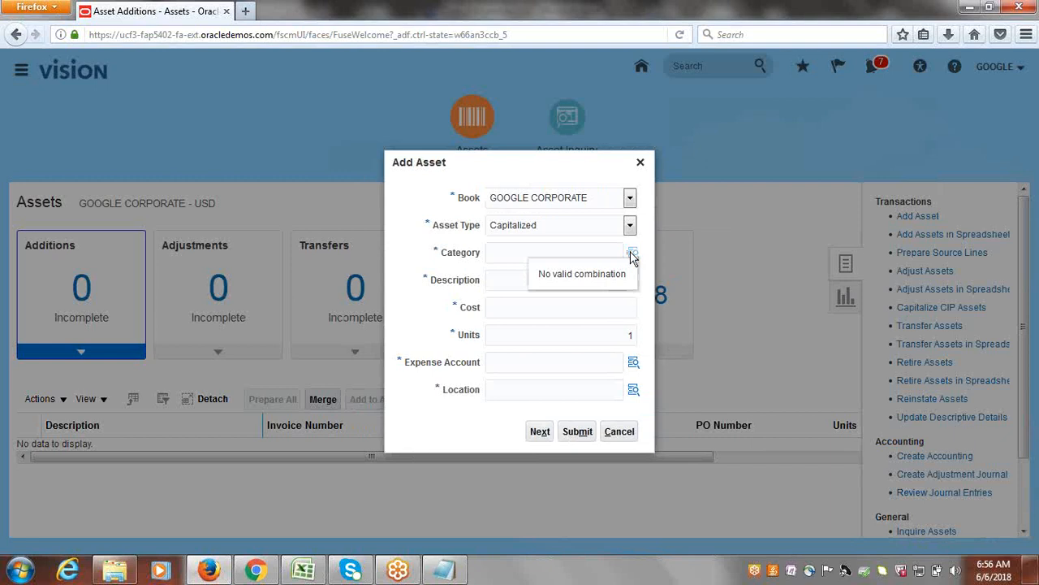
left_click(633, 254)
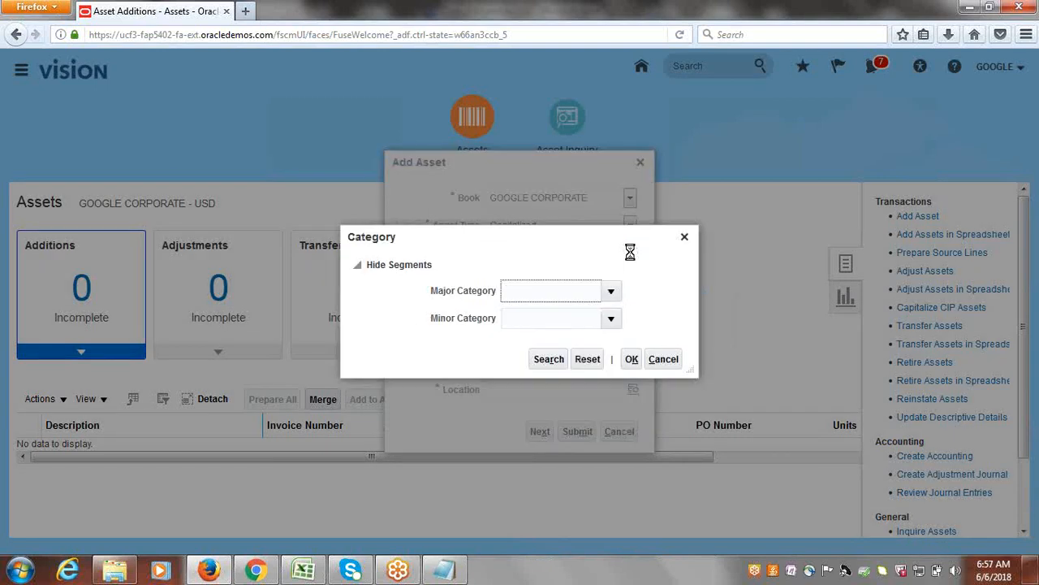
left_click(608, 291)
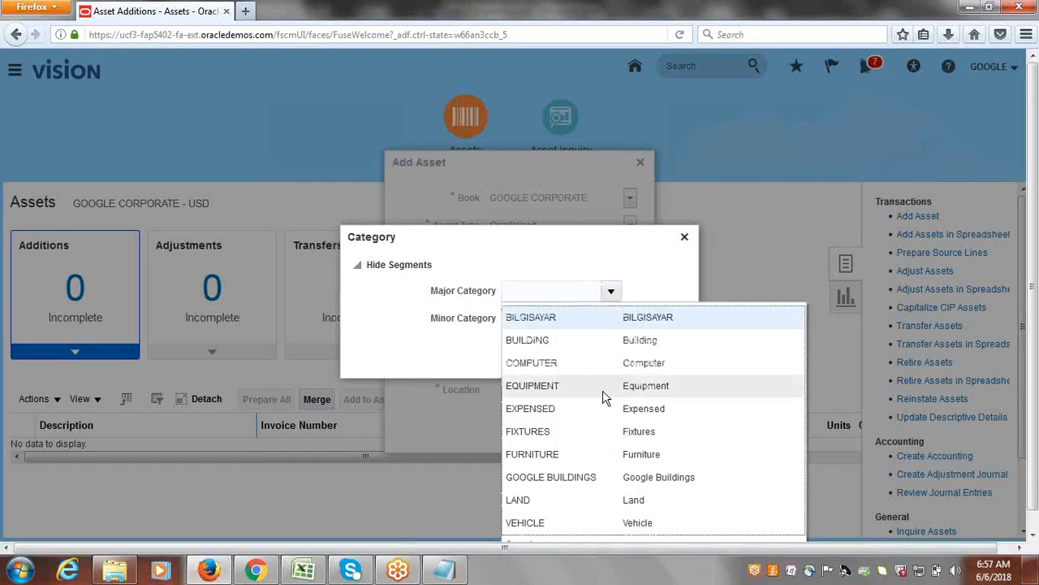
left_click(566, 472)
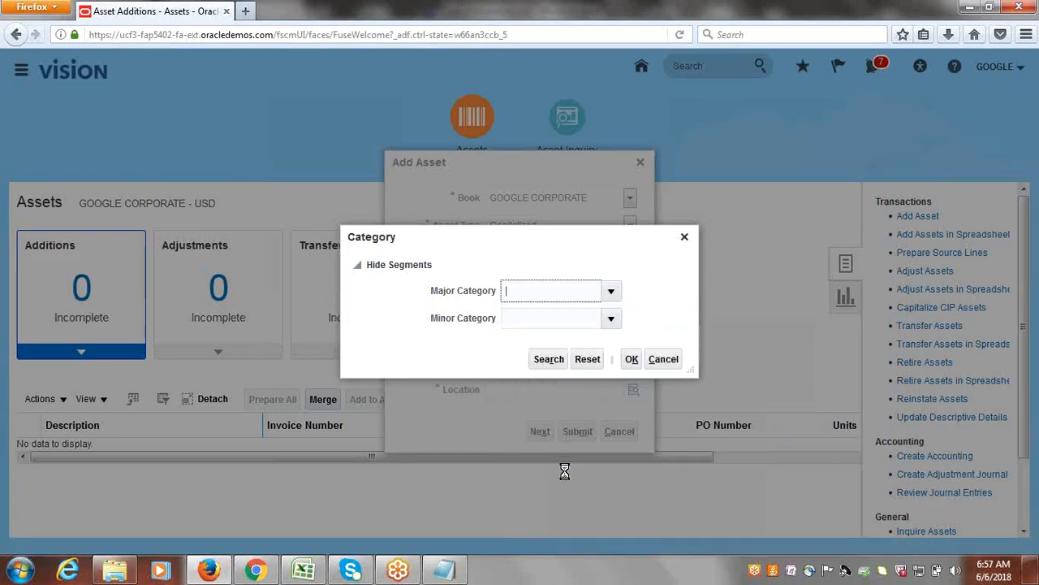
left_click(609, 320)
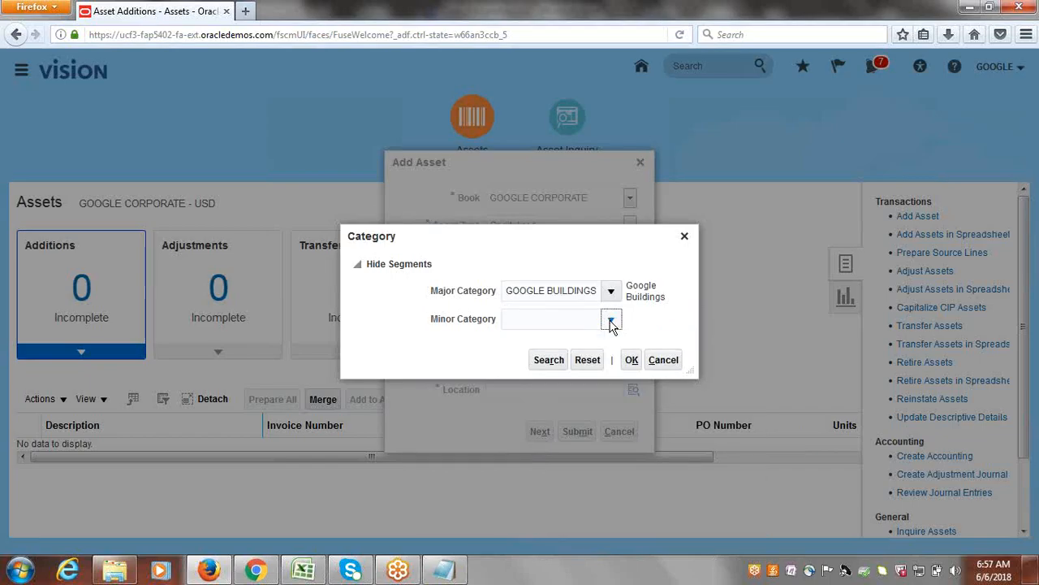
left_click(551, 347)
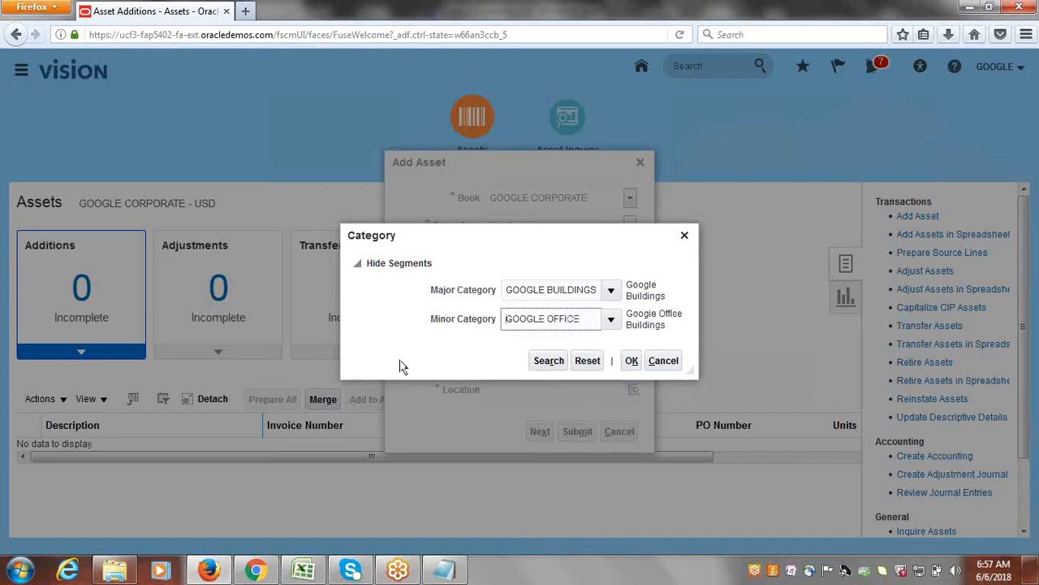
left_click(633, 362)
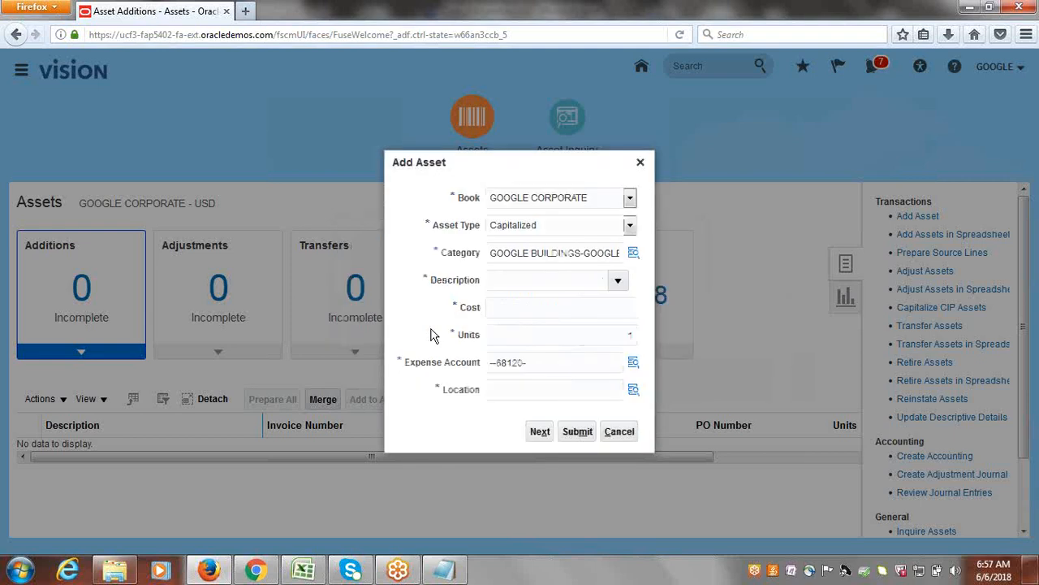
Enter Building1 as the asset description and 1,000,000 as its cost.
left_click(529, 281)
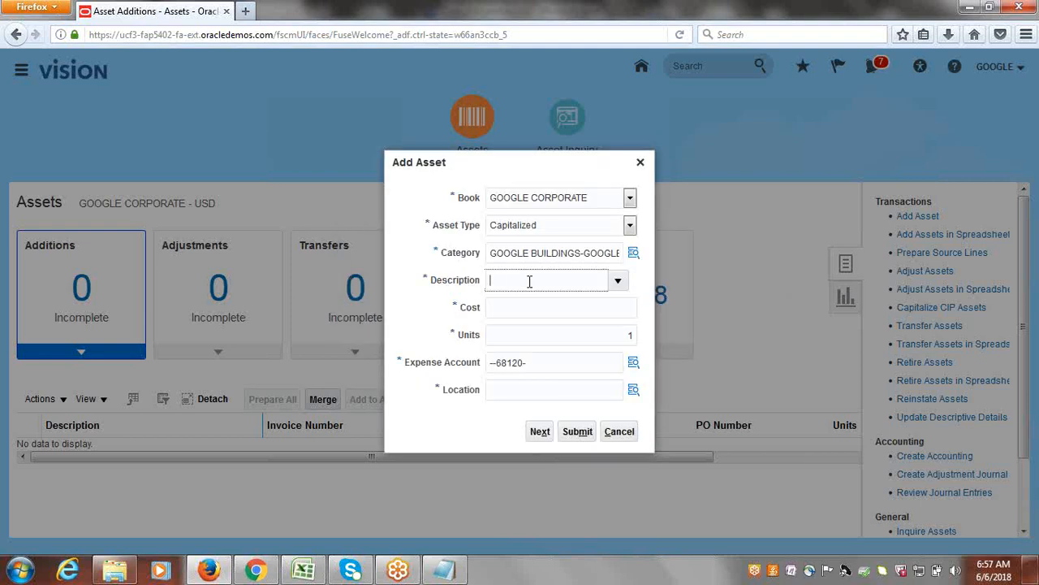
type("Building1")
left_click(533, 314)
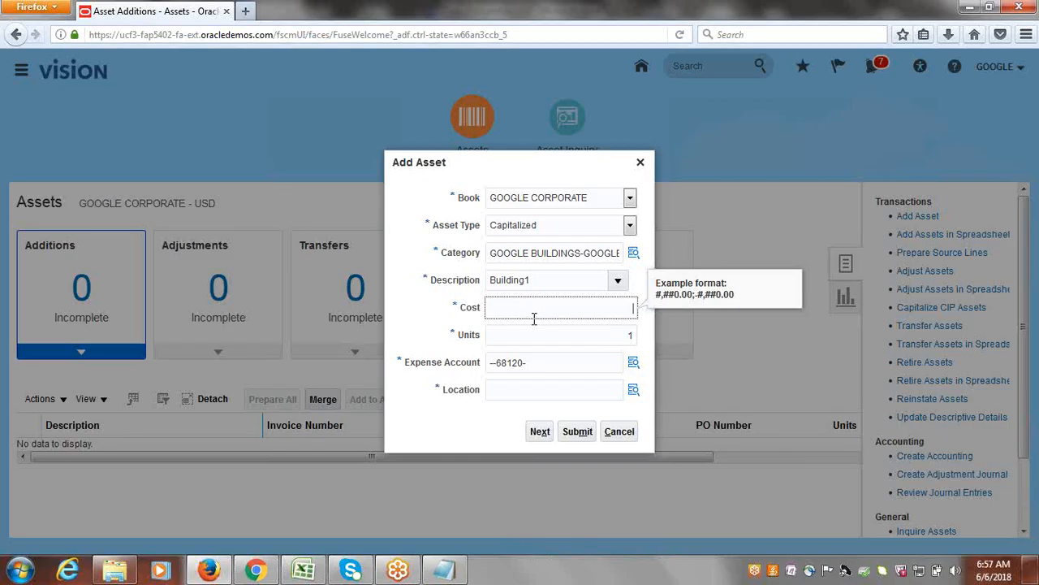
type("1,")
type("000,00")
type("0")
key("Tab")
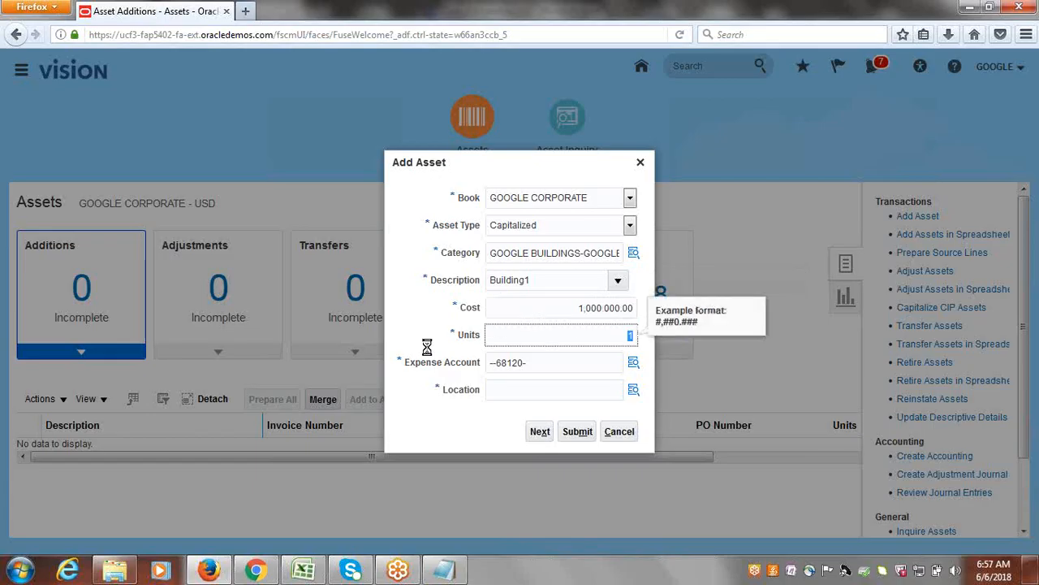
left_click(594, 337)
Complete the asset's expense account with company 1000, department 1000 (Finance) and project 1000 (EBS Projects).
left_click(634, 365)
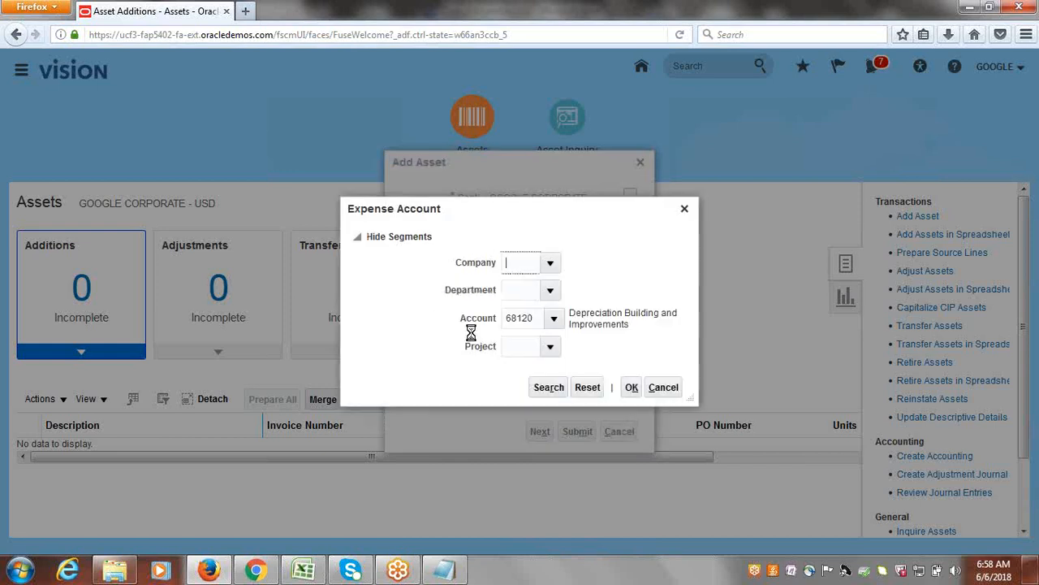
left_click(549, 262)
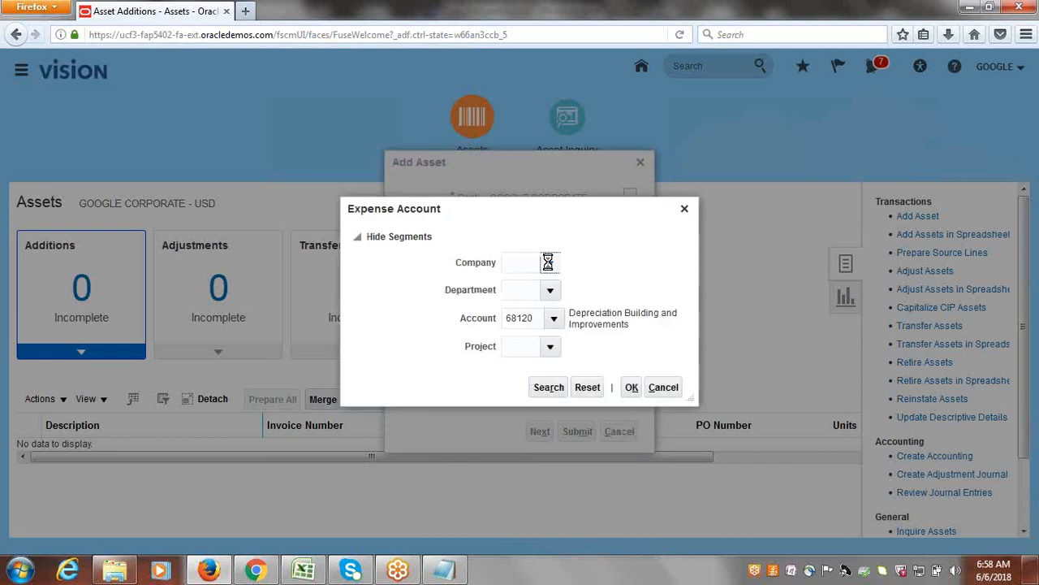
left_click(540, 286)
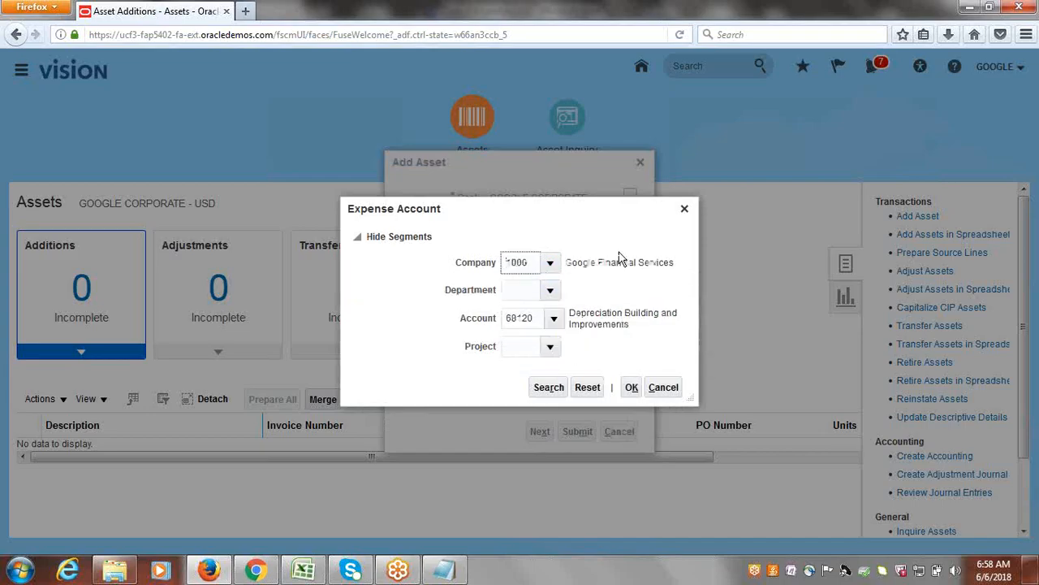
left_click(550, 289)
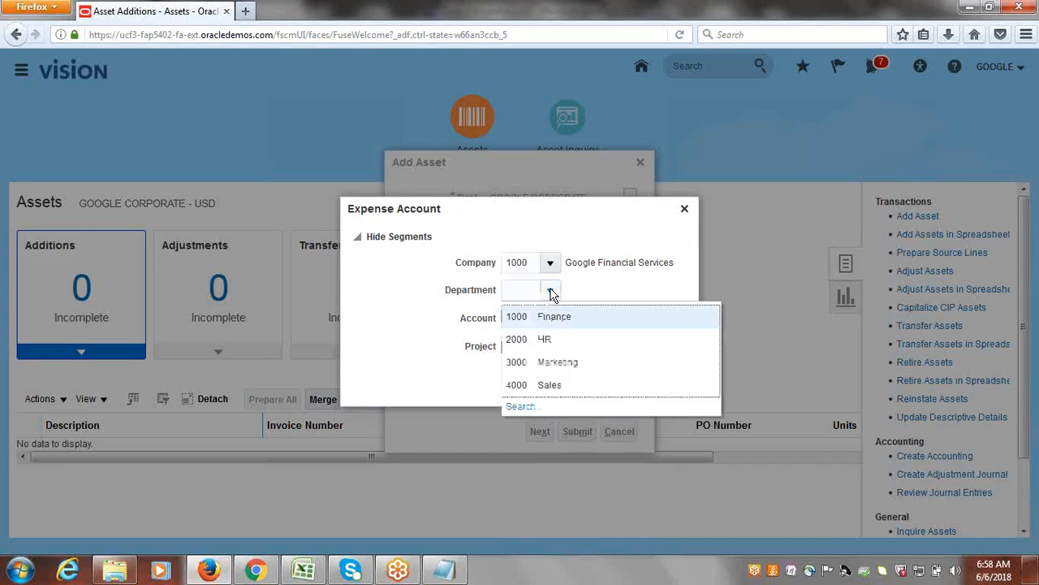
left_click(554, 317)
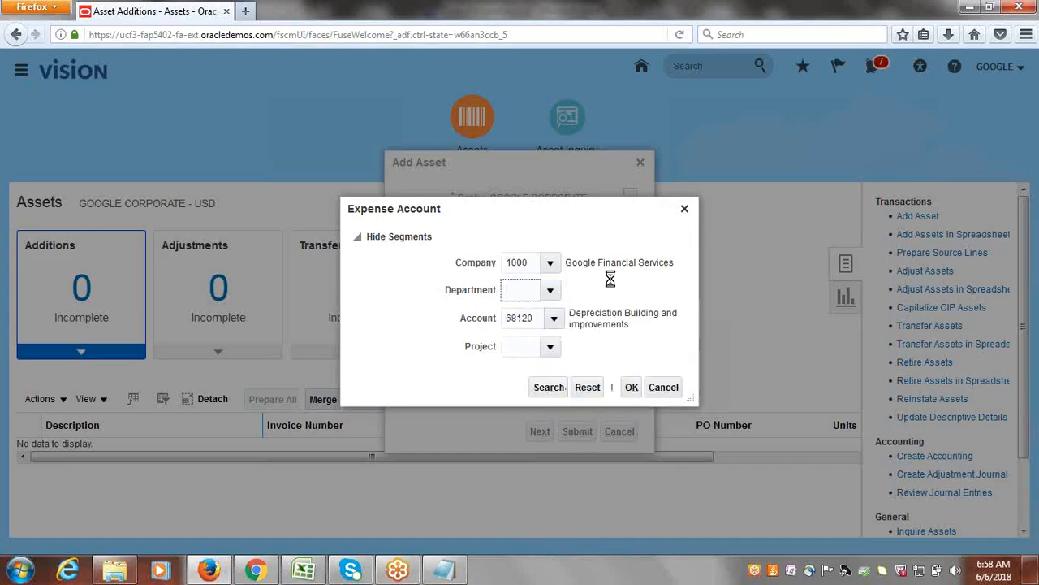
left_click(548, 346)
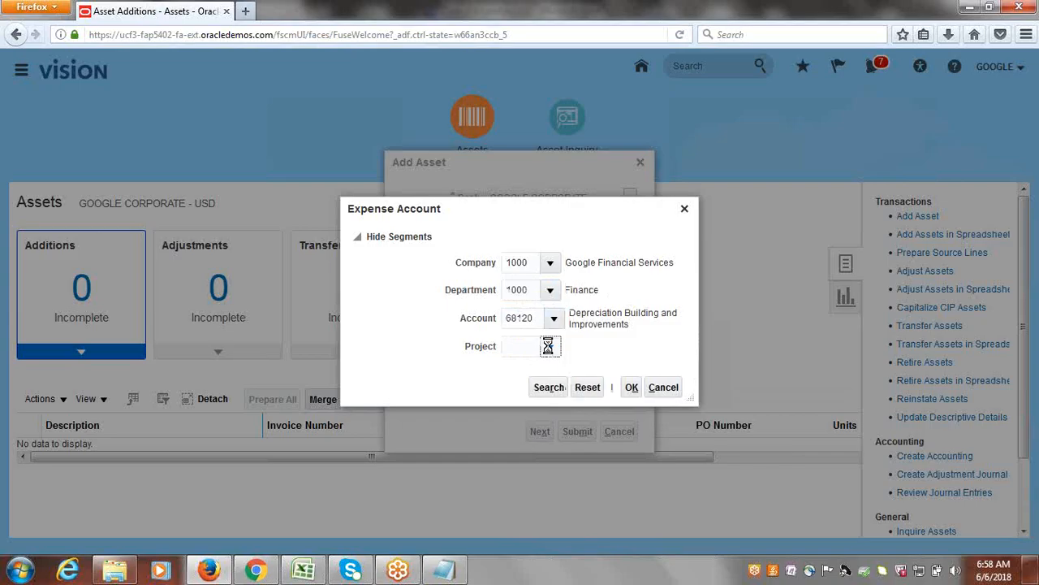
left_click(545, 373)
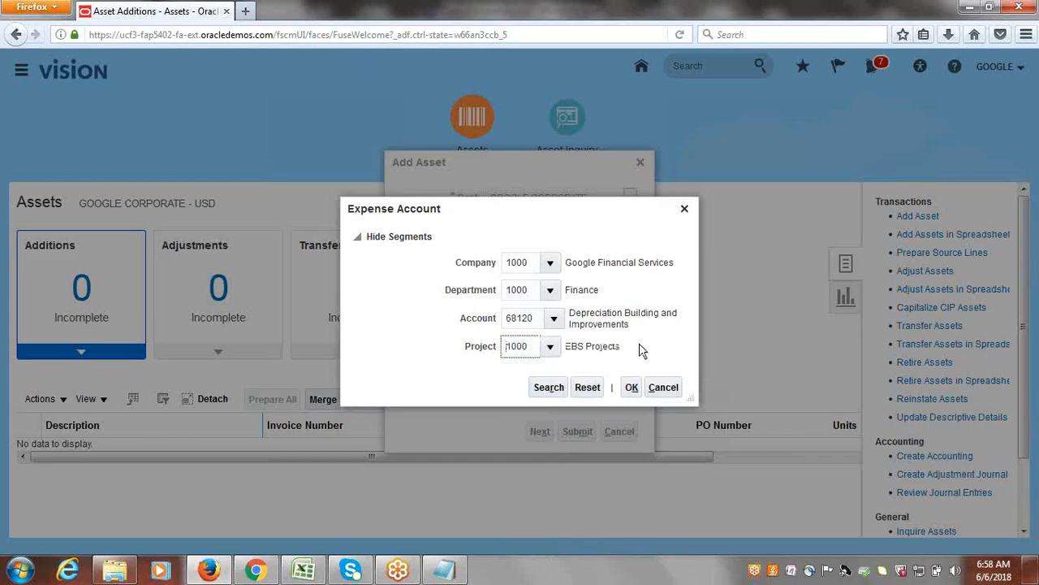
left_click(632, 388)
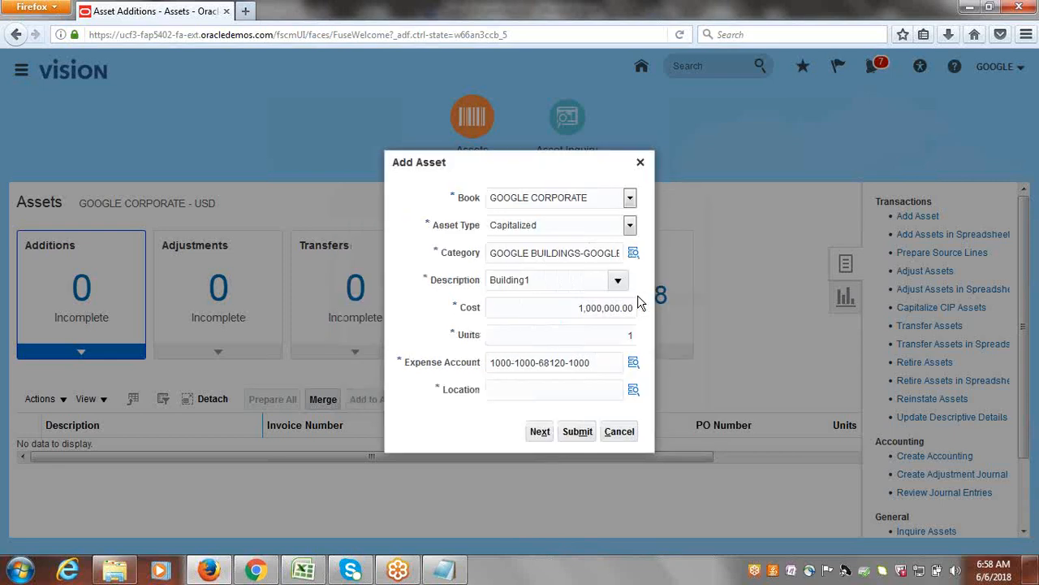
Set the asset's location to country USA, state/county BE, city ATLANTA and building OFFICE.
left_click(631, 394)
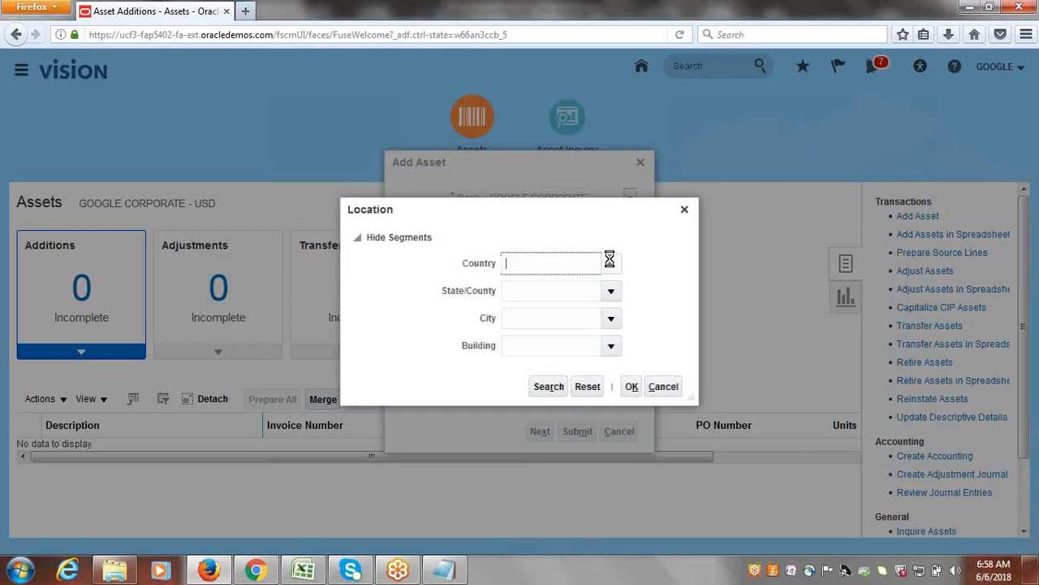
left_click(611, 263)
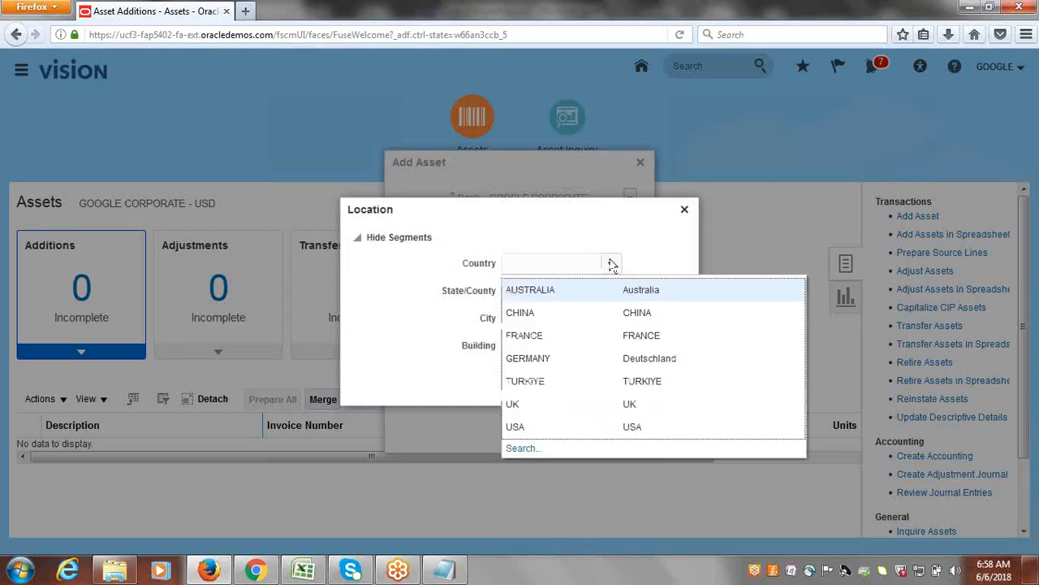
left_click(534, 429)
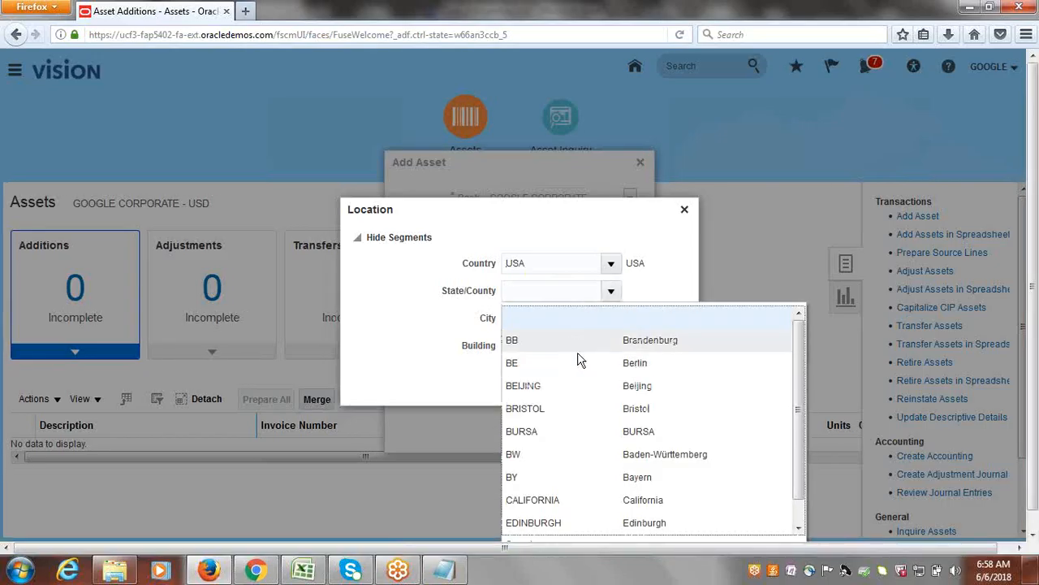
left_click(580, 364)
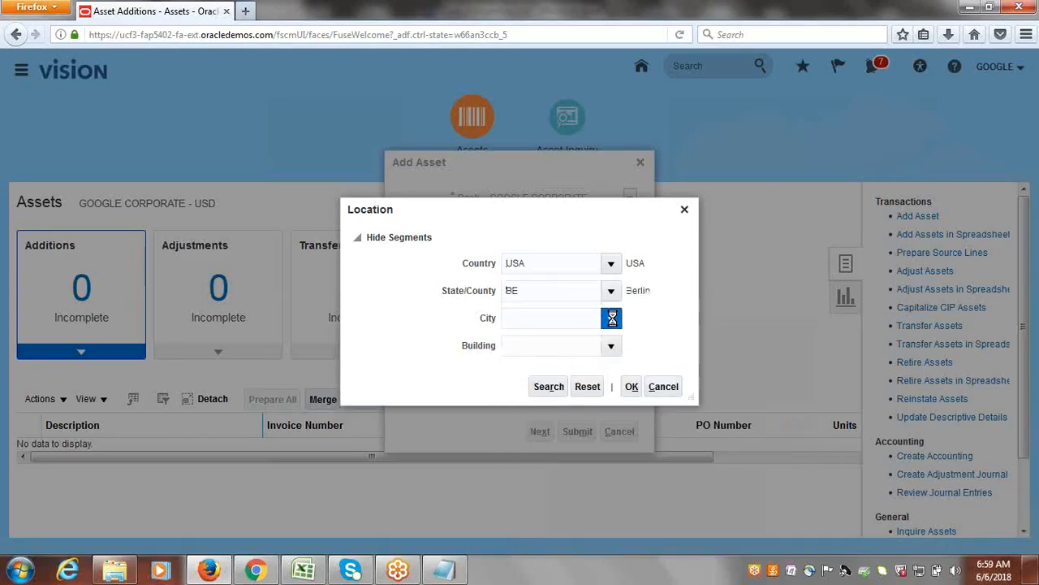
left_click(612, 317)
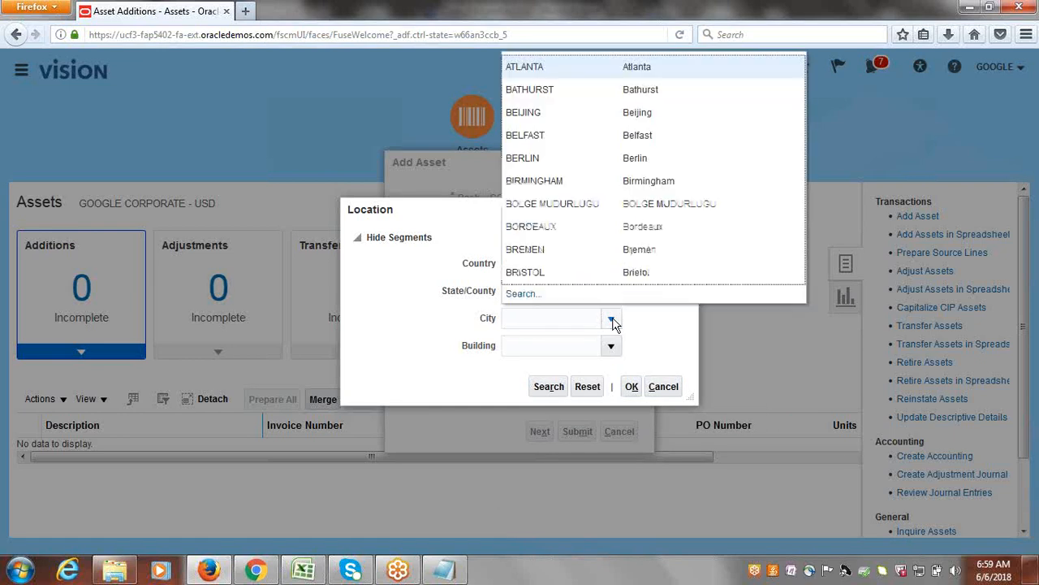
left_click(550, 69)
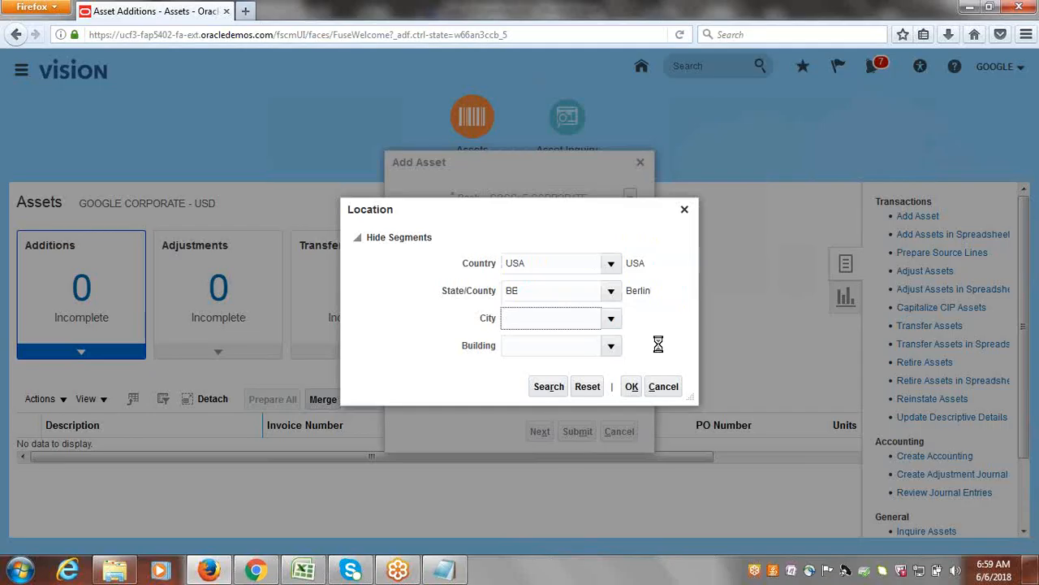
left_click(611, 345)
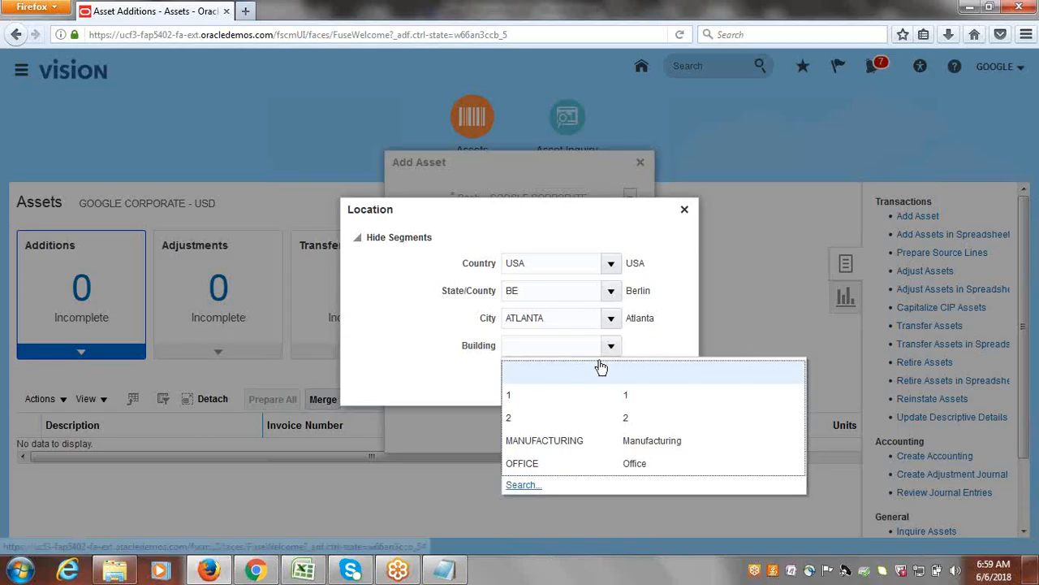
left_click(566, 467)
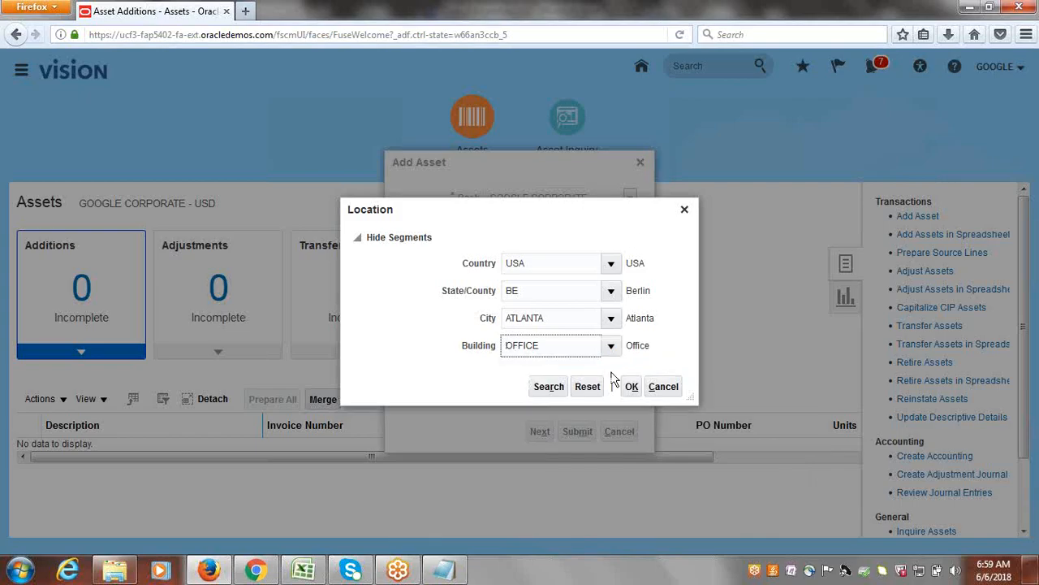
left_click(632, 388)
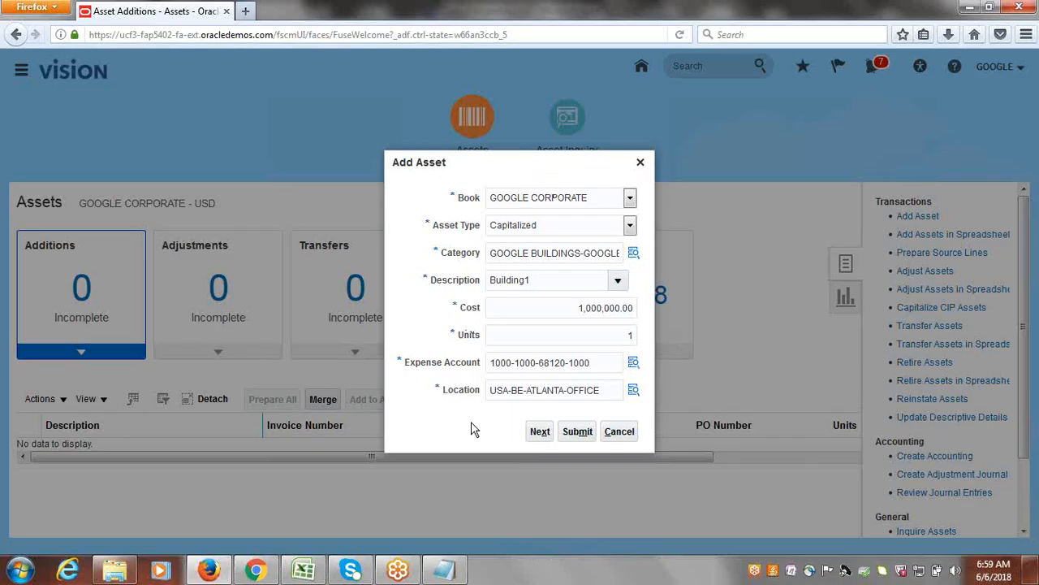
Continue to the detailed asset entry page and set the asset key to TECHNOLOGY.
left_click(539, 432)
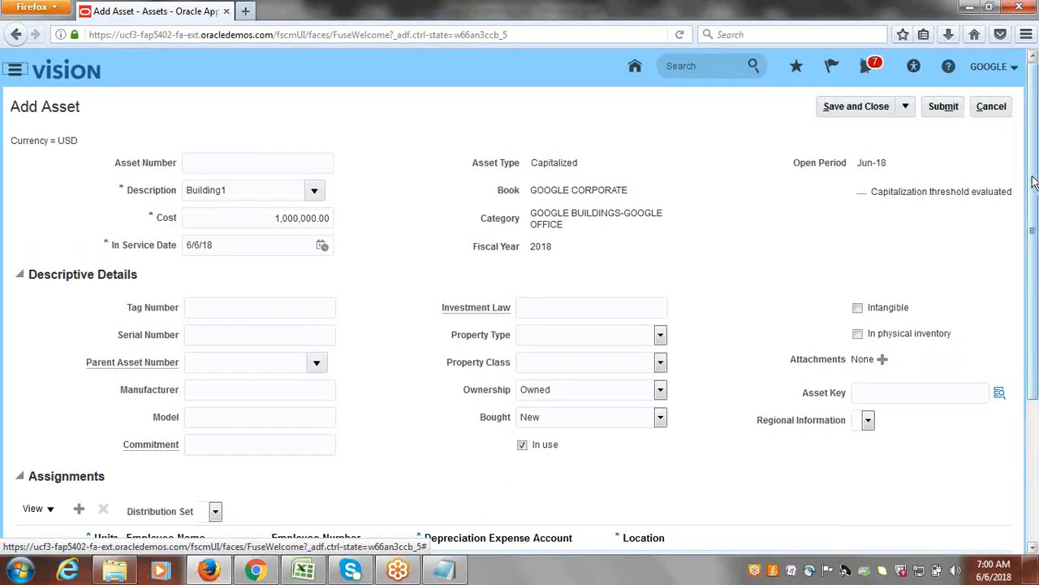
scroll(1035, 183, "down", 2)
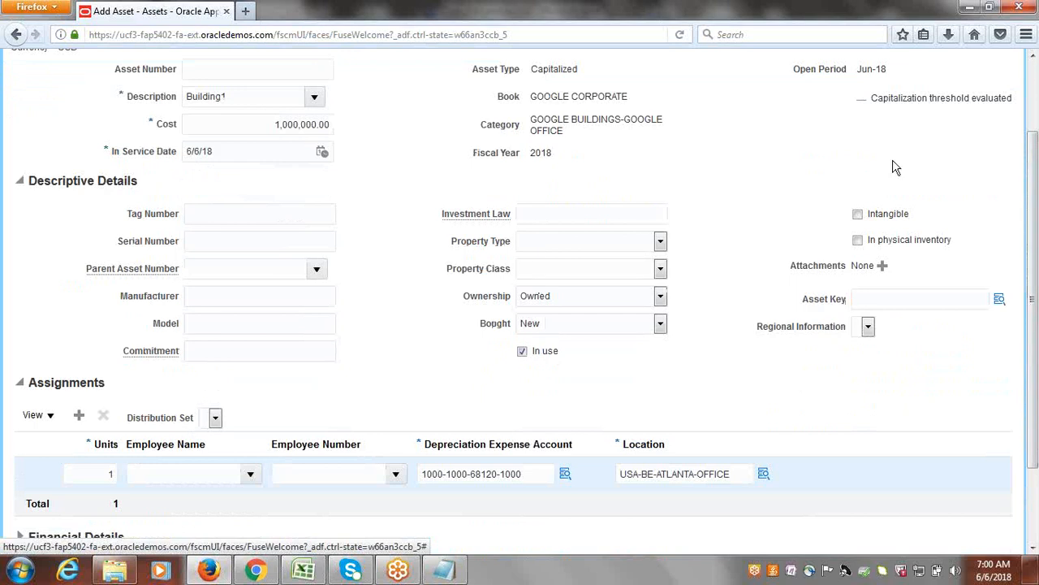
left_click_drag(1035, 384, 1035, 321)
scroll(53, 187, "down", 3)
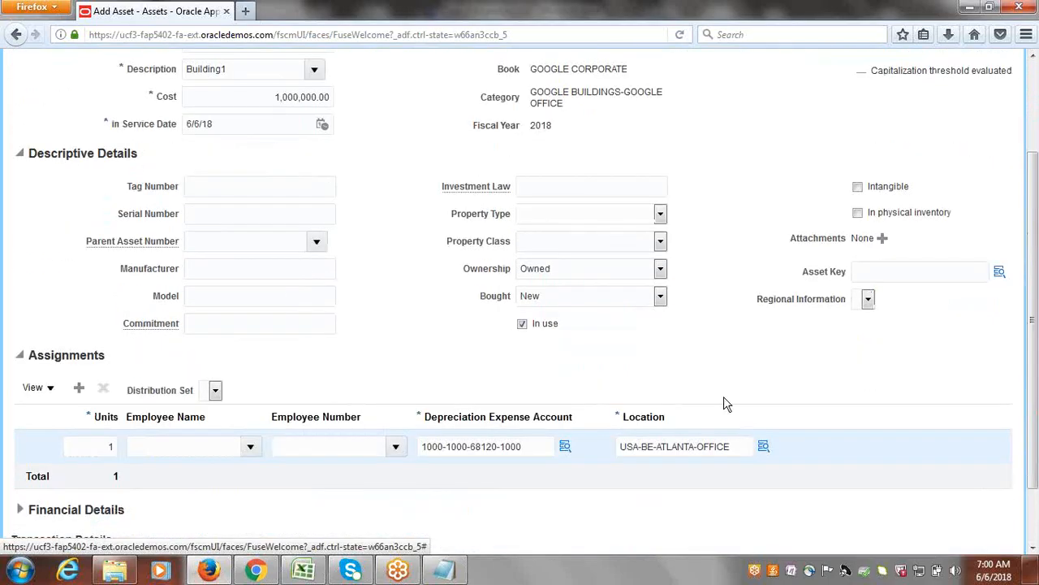
scroll(1036, 271, "down", 1)
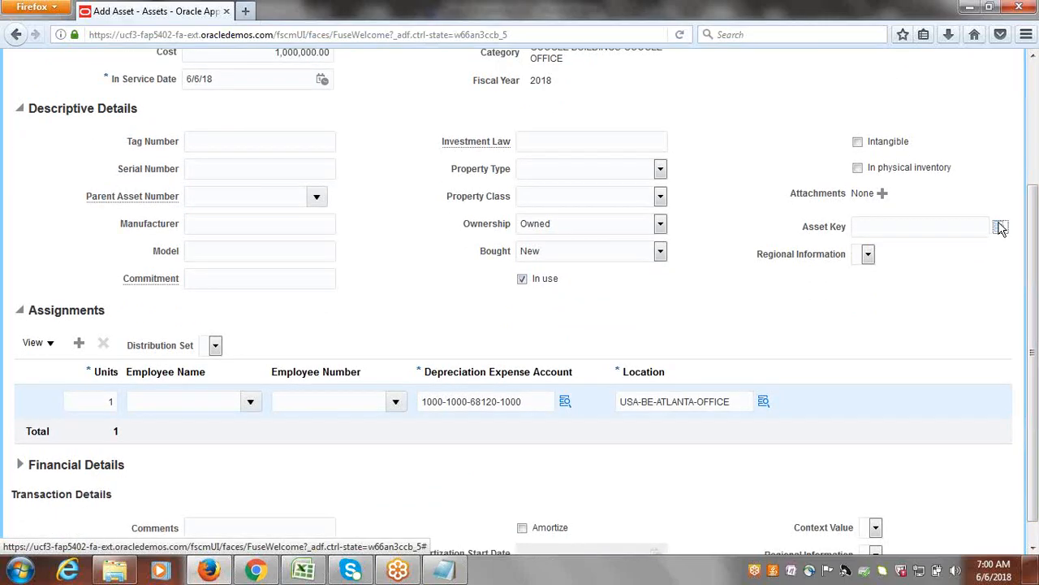
left_click(1000, 227)
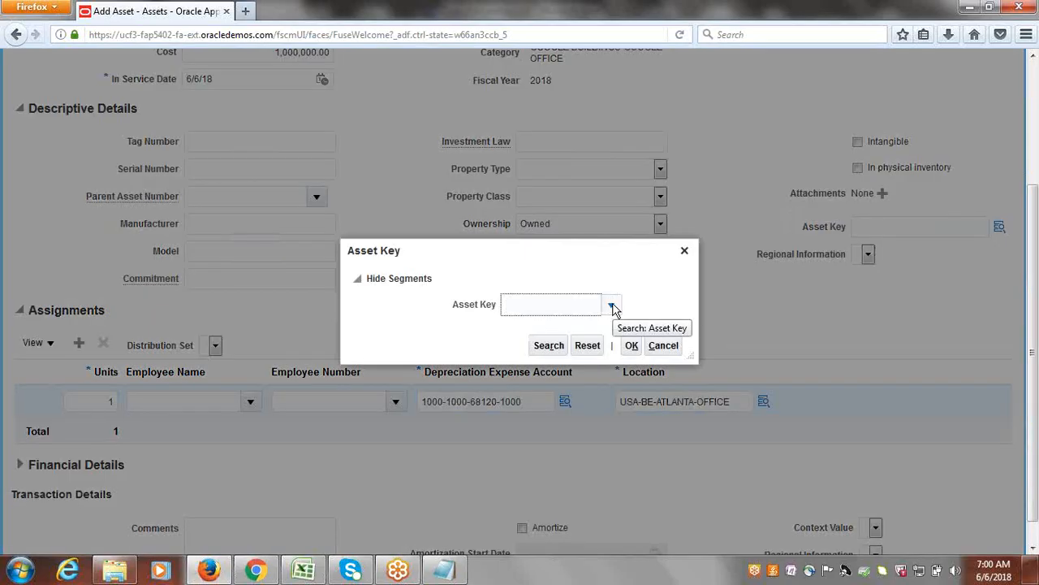
left_click(613, 306)
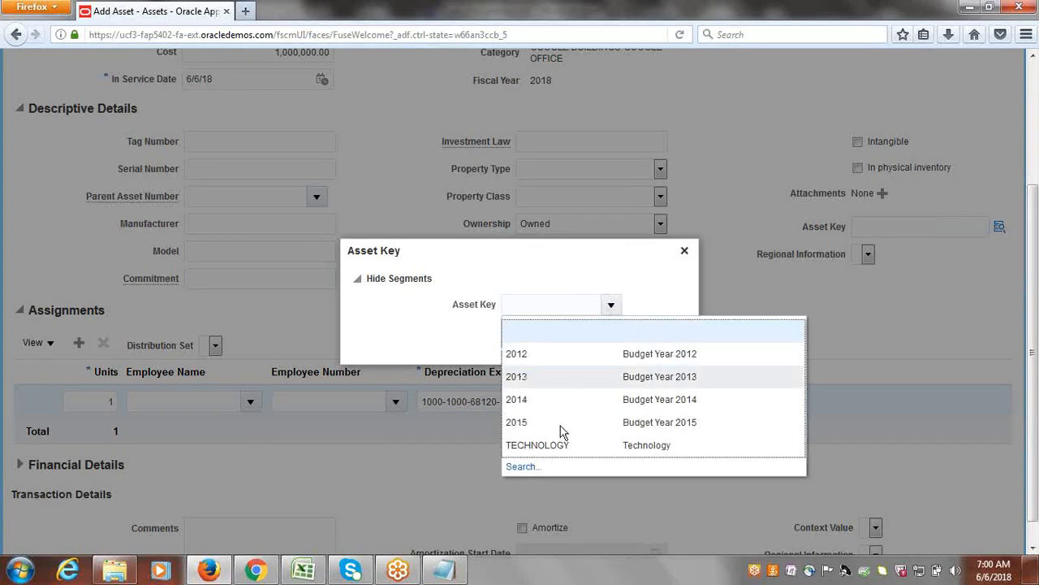
left_click(552, 445)
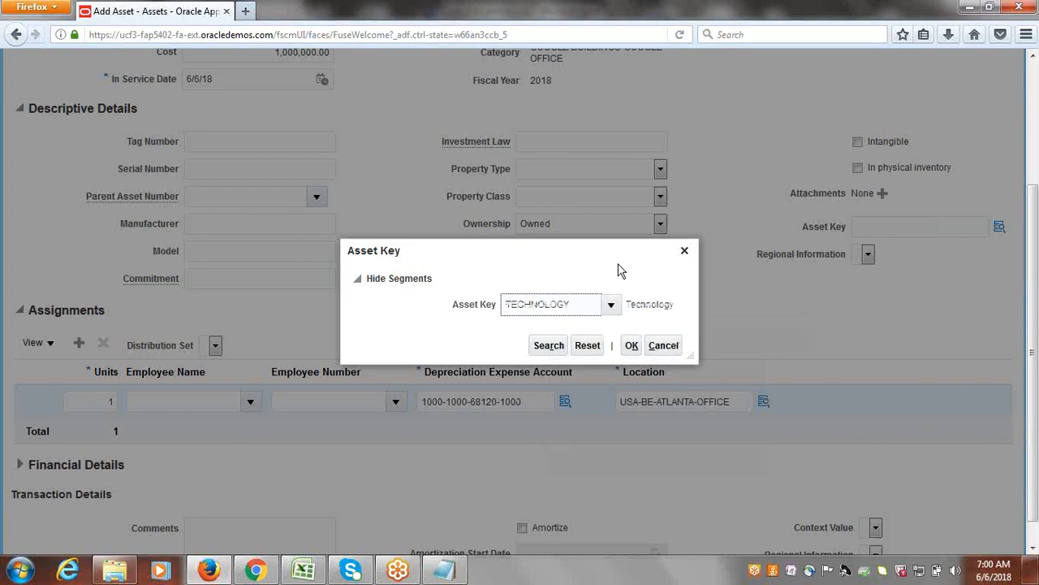
left_click(632, 345)
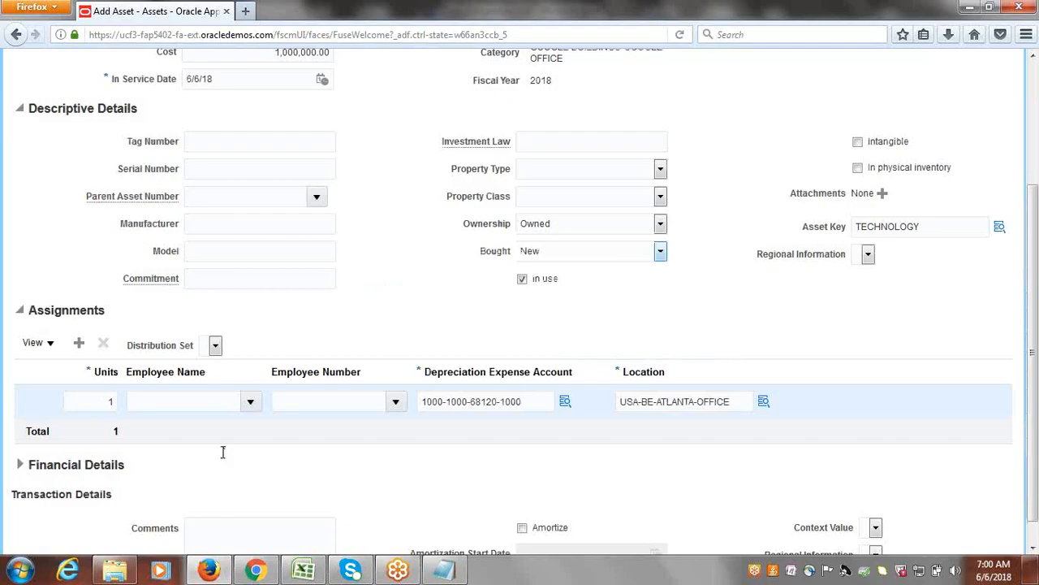
Review the remaining details of the Building1 asset and submit it.
left_click_drag(1037, 281, 1037, 383)
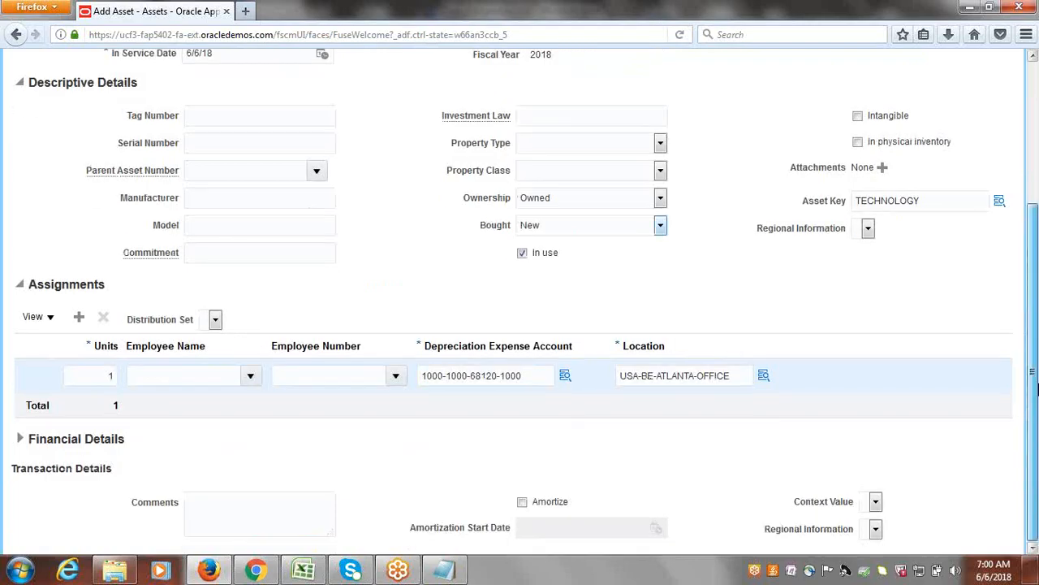
scroll(1033, 390, "up", 5)
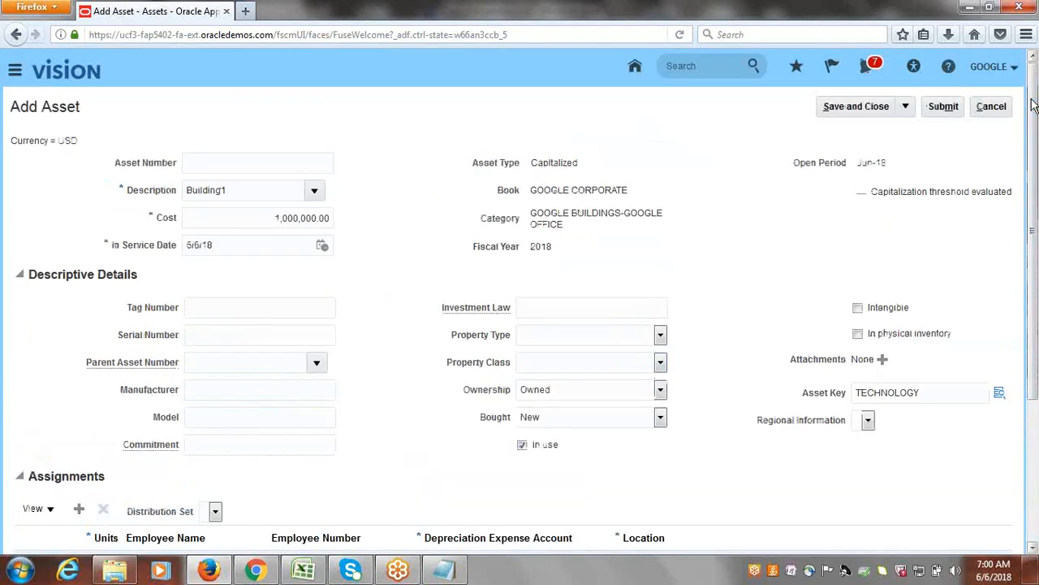
left_click(938, 107)
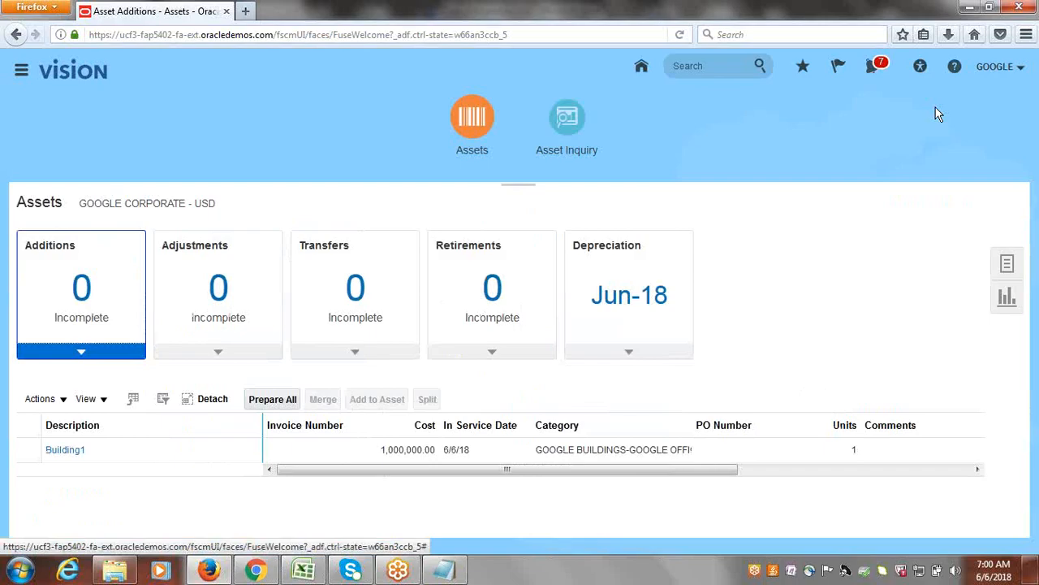
Switch to the Class_Discussions.xlsx checklist in Excel and review the Quick and Detail entries beside Manual Additions.
left_click(302, 568)
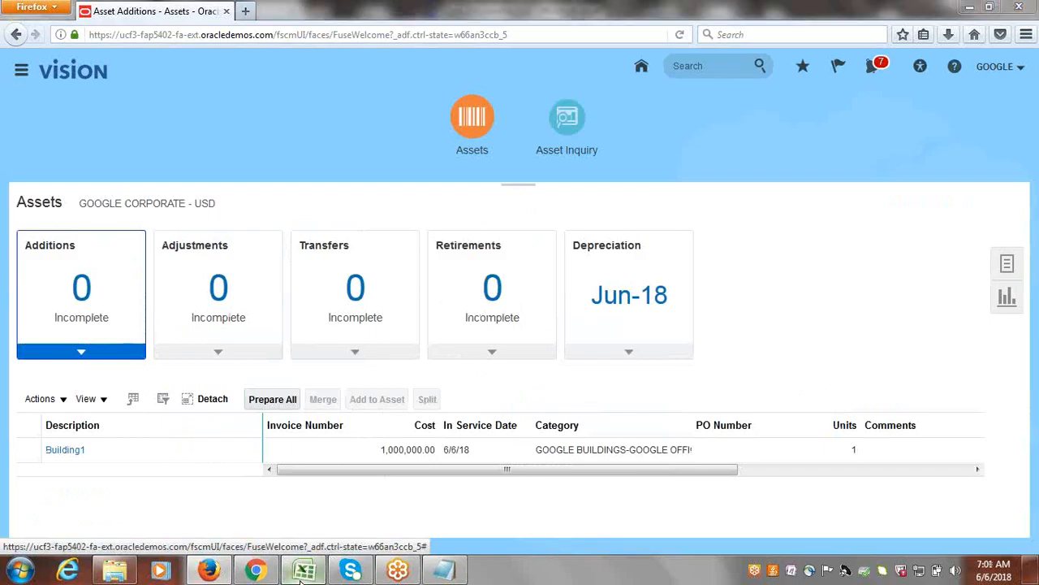
left_click(406, 303)
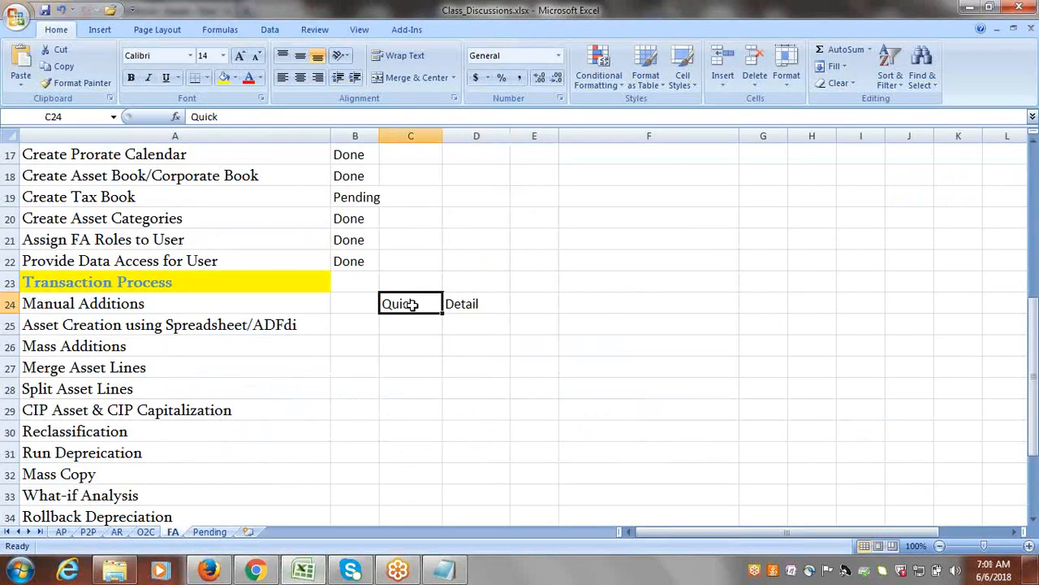
left_click(474, 303)
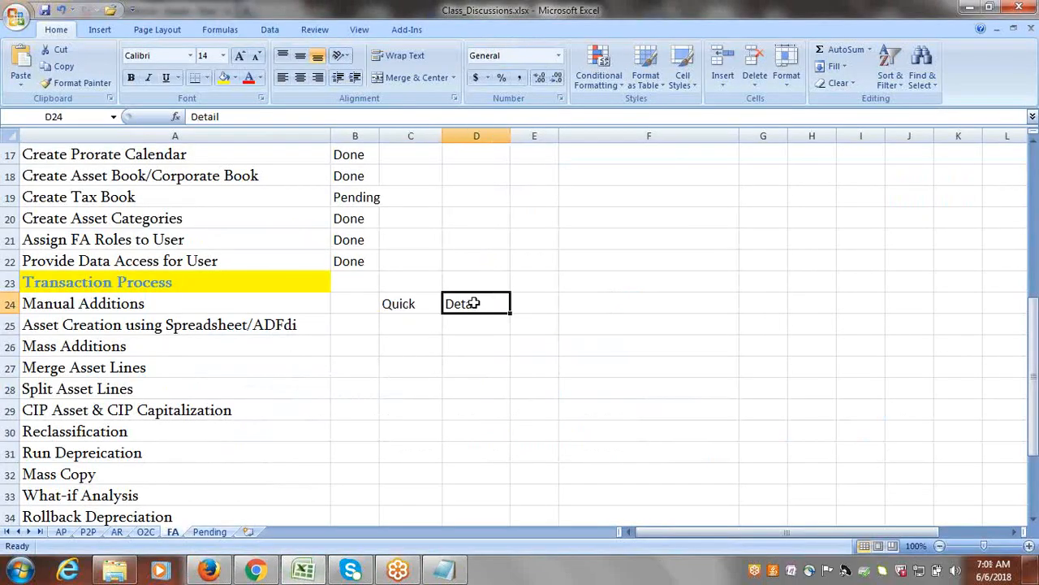
left_click(410, 315)
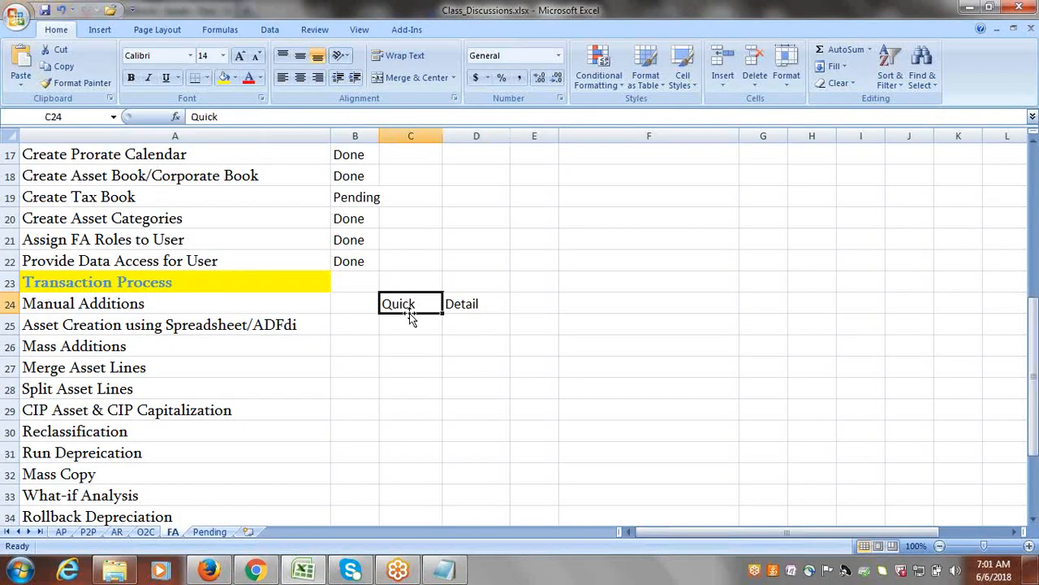
left_click(468, 309)
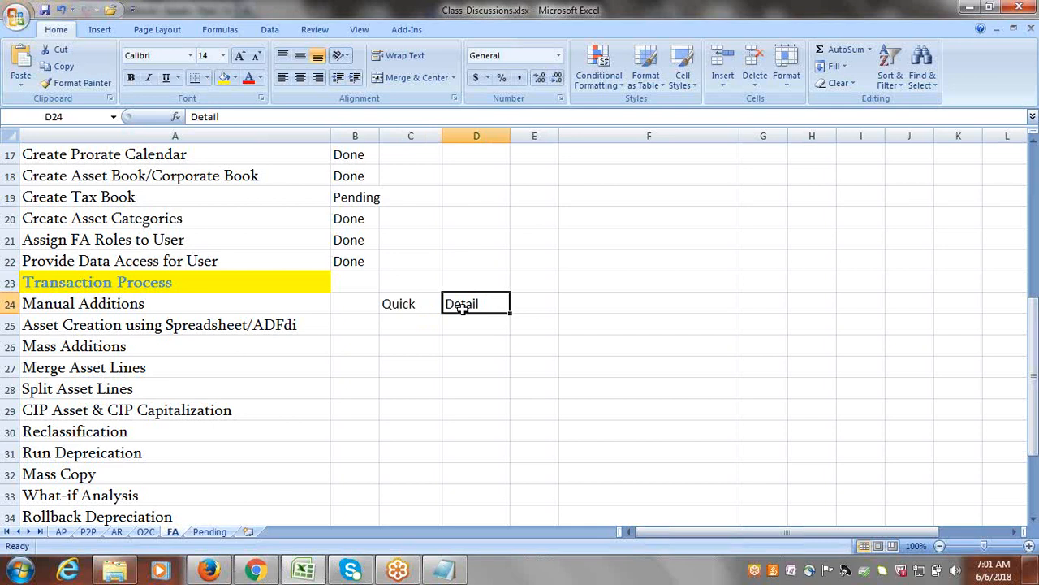
left_click(217, 300)
Switch back to Oracle Fusion in Firefox and search Asset Inquiry for assets in the GOOGLE CORPORATE book.
left_click(209, 571)
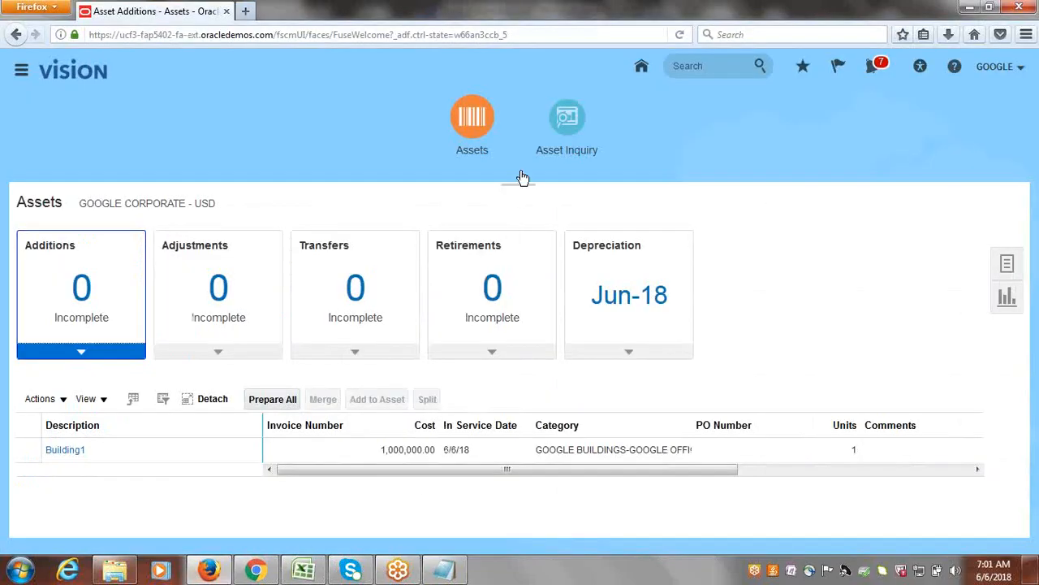
left_click(568, 127)
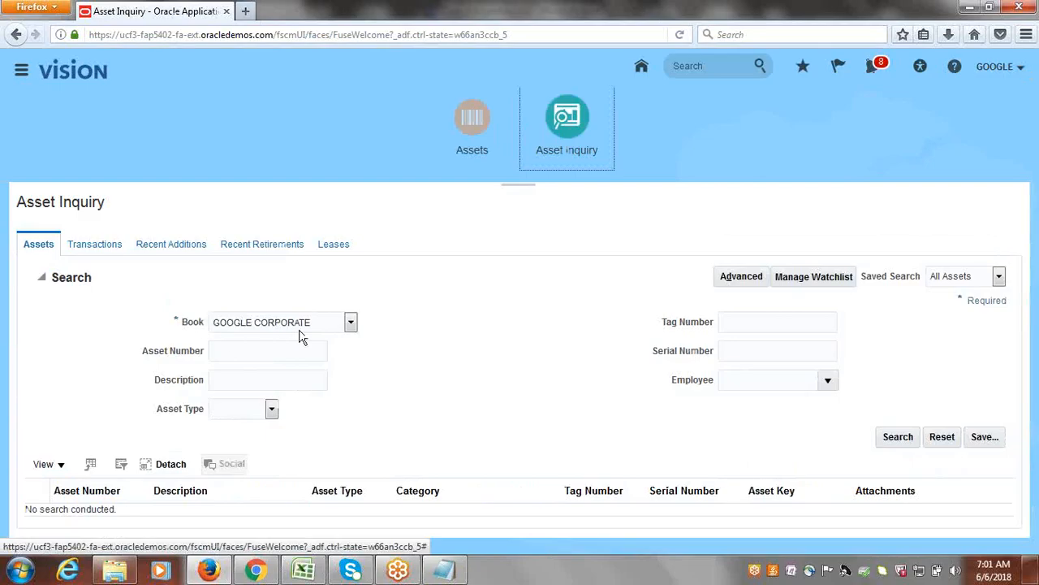
left_click(898, 440)
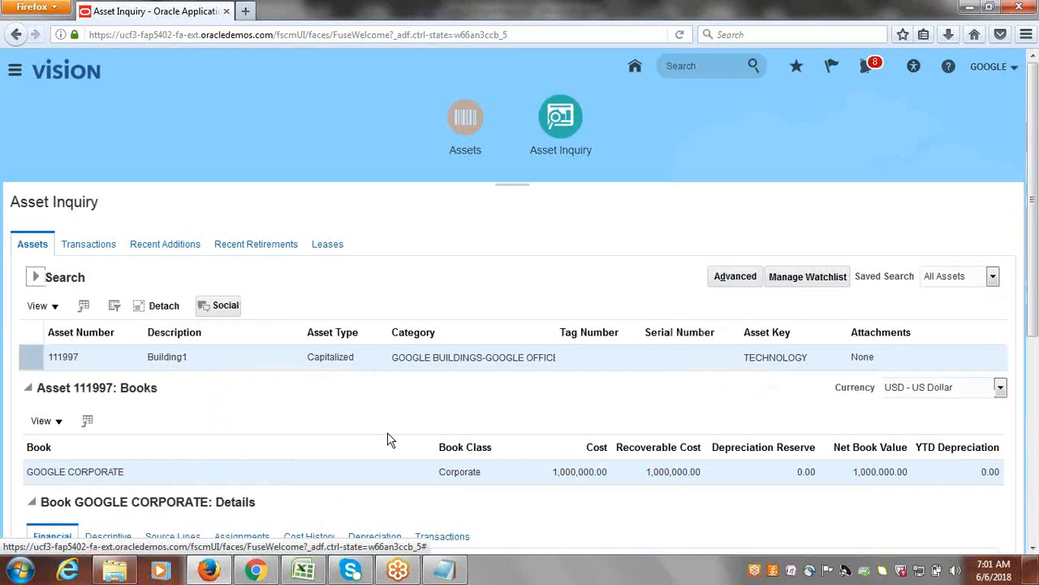
Review the Building1 asset's book details in Asset Inquiry, checking its Financial and Depreciation information for the GOOGLE CORPORATE book.
scroll(1031, 374, "down", 5)
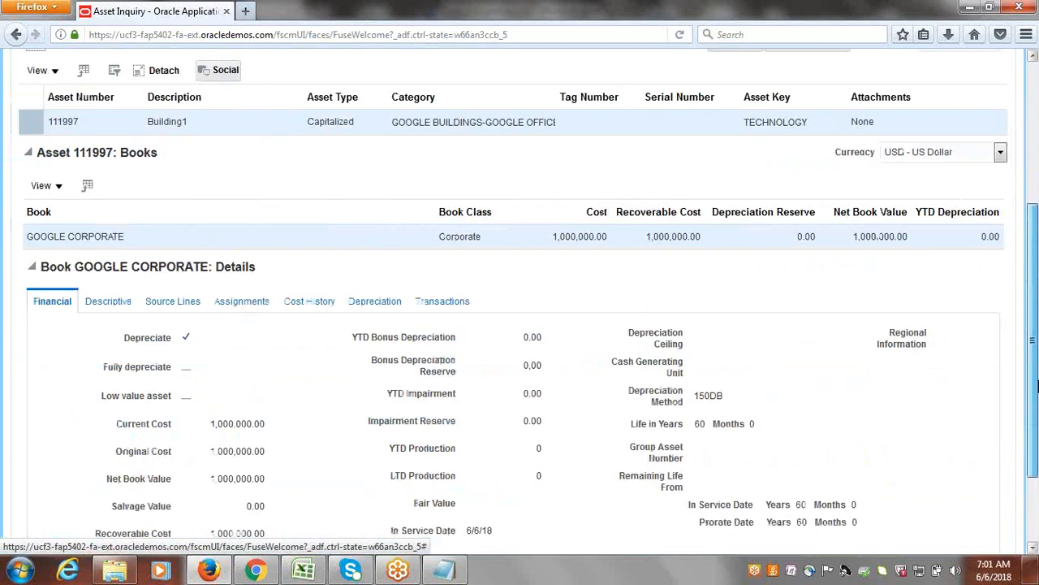
scroll(1032, 387, "up", 2)
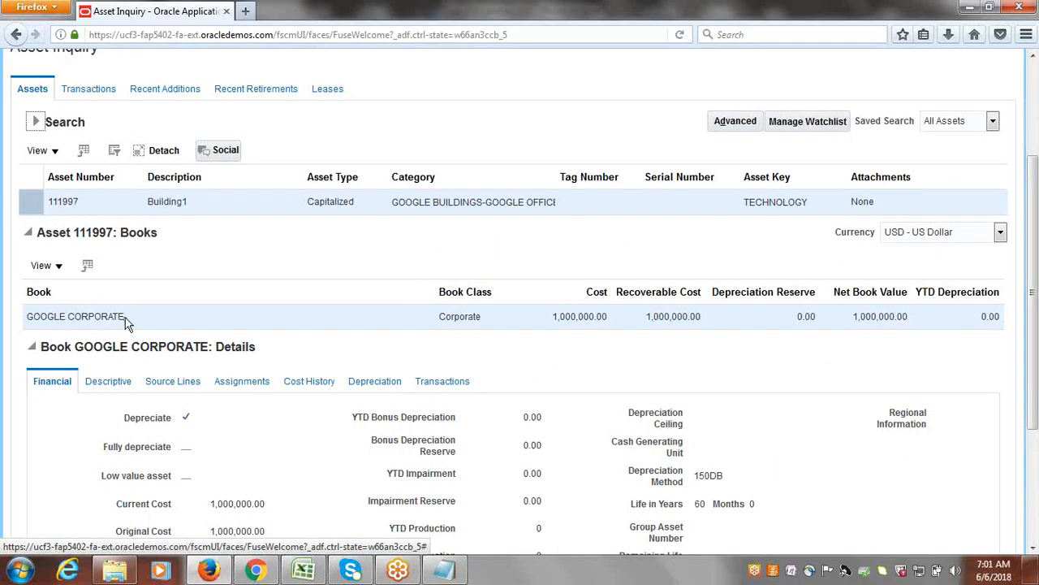
scroll(1033, 321, "down", 2)
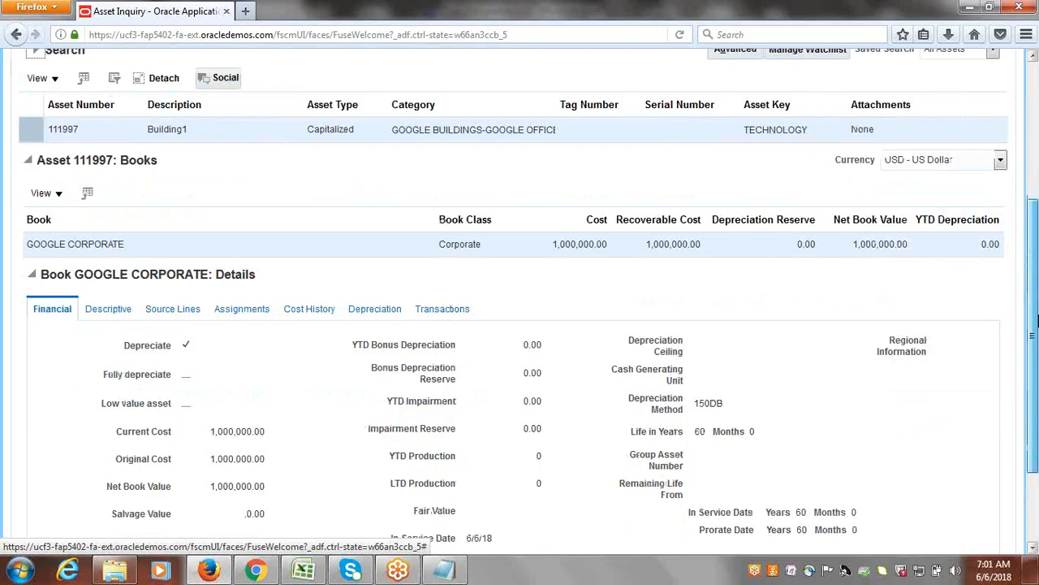
scroll(1034, 321, "down", 3)
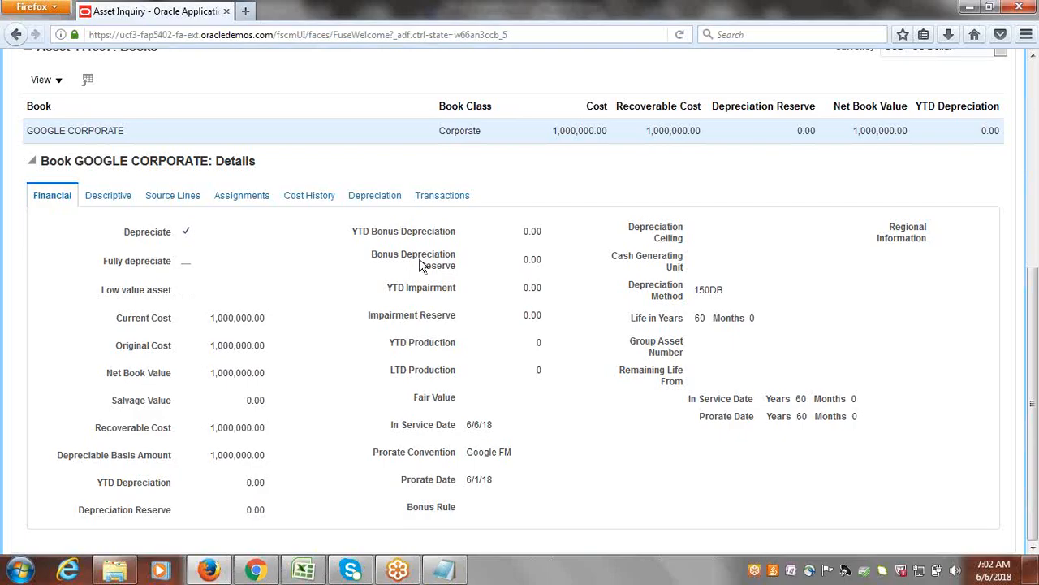
left_click(358, 203)
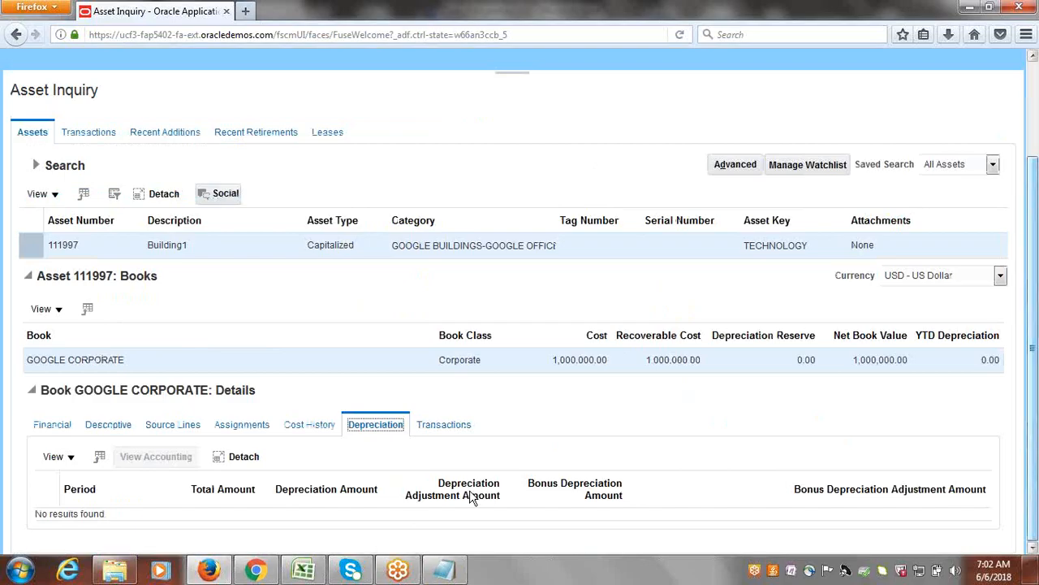
left_click(55, 431)
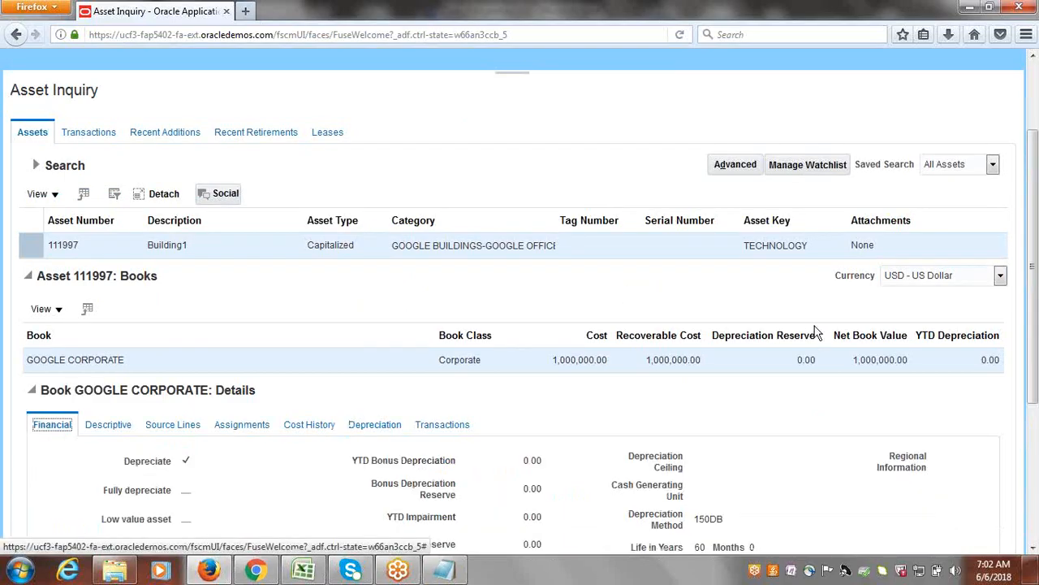
Open the Assets work area, and switch to the Class_Discussions.xlsx checklist in Excel to select the Asset Creation using Spreadsheet/ADFdi entry.
left_click_drag(1034, 312, 1033, 248)
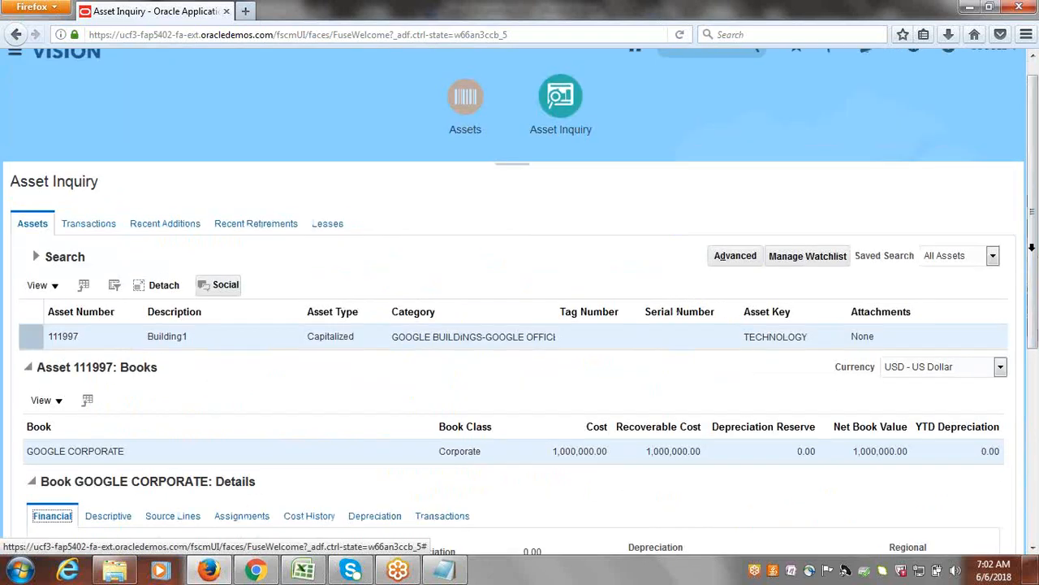
left_click(466, 104)
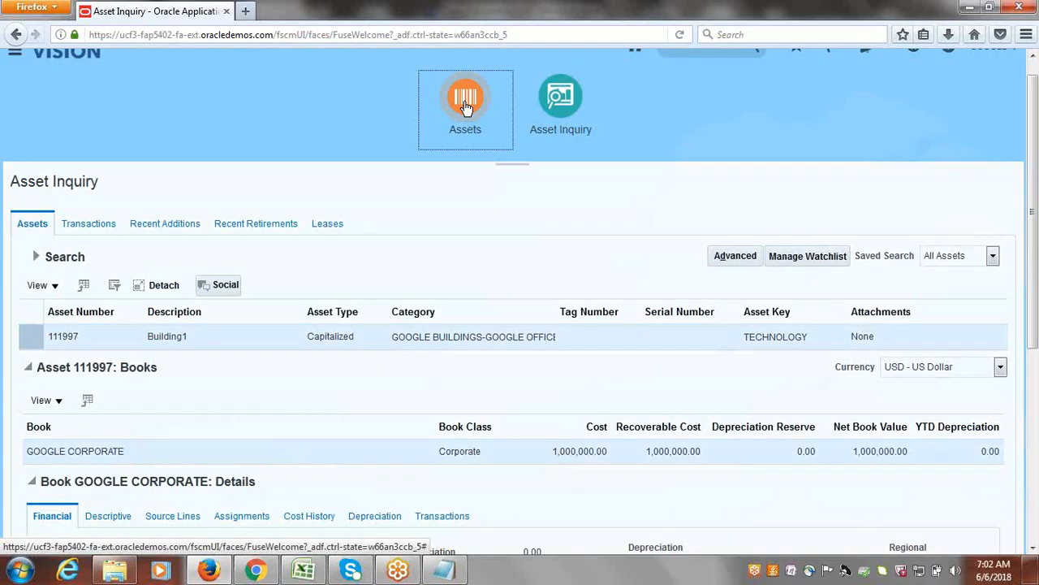
left_click(315, 571)
left_click(180, 323)
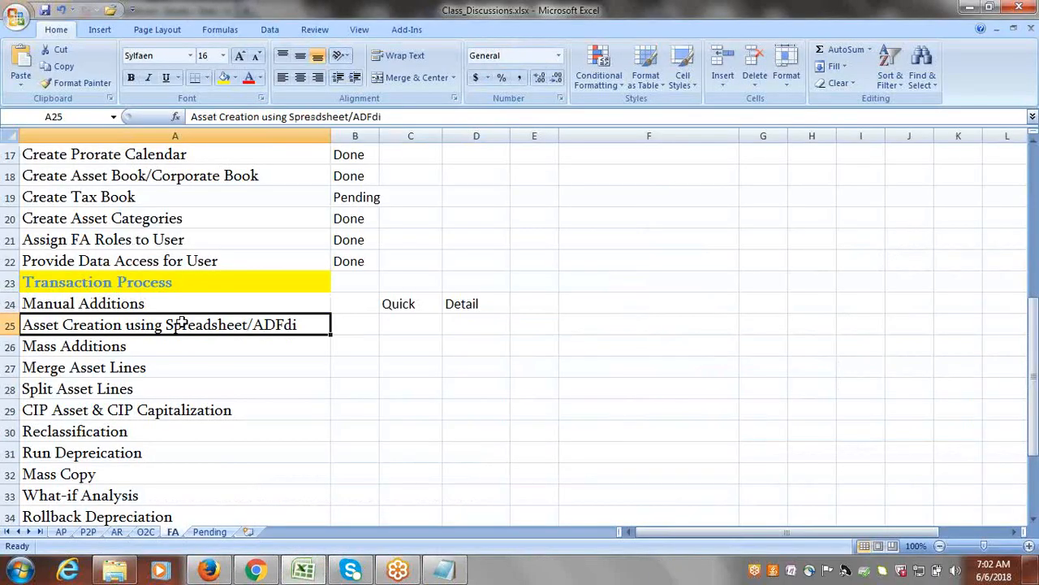
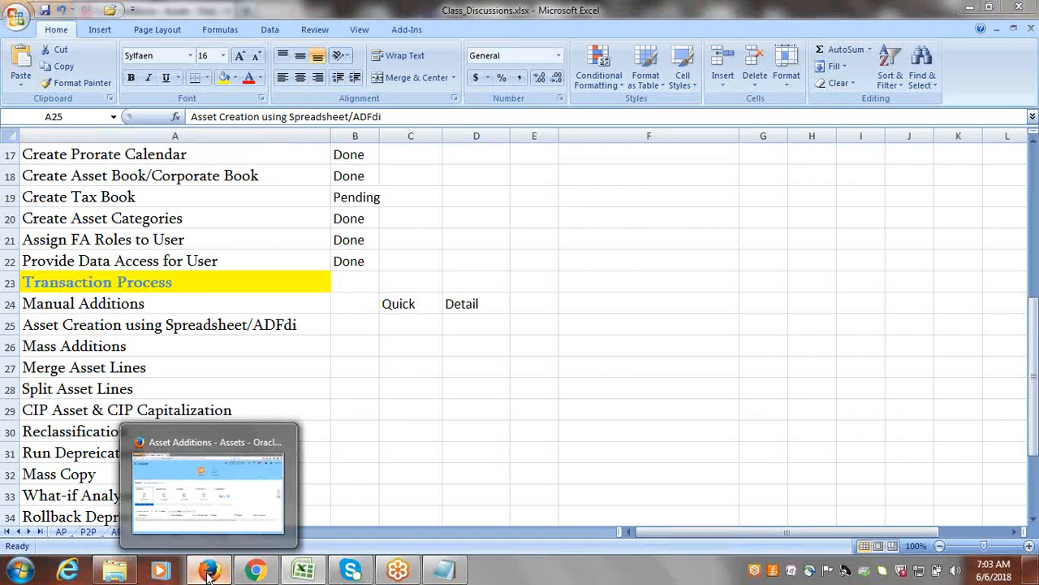
Switch to Oracle Fusion in Firefox and open the Add Assets in Spreadsheet workbook for Capitalized assets in the GOOGLE CORPORATE book in Excel.
left_click(208, 574)
left_click(1020, 266)
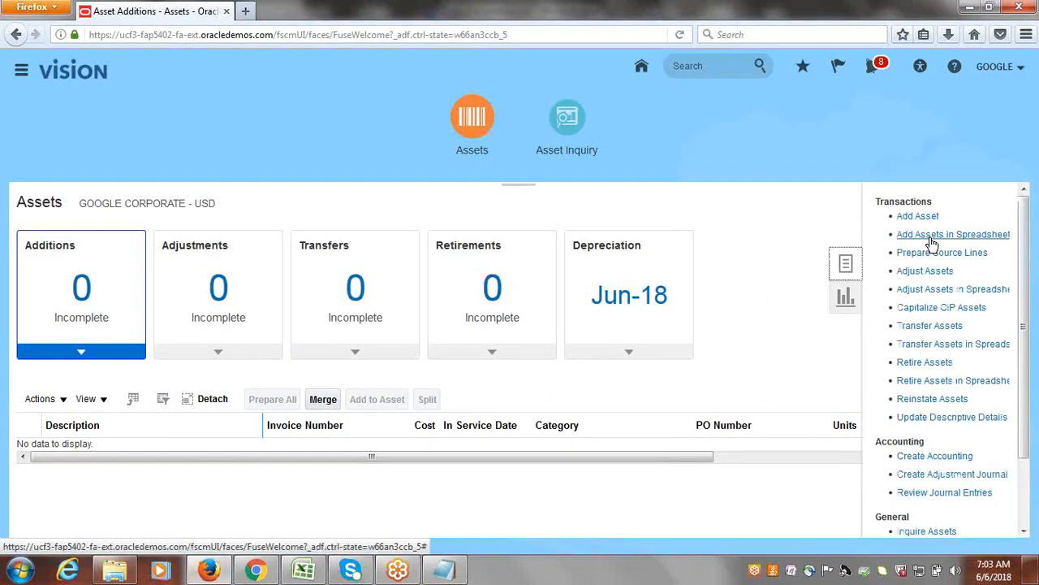
left_click(889, 234)
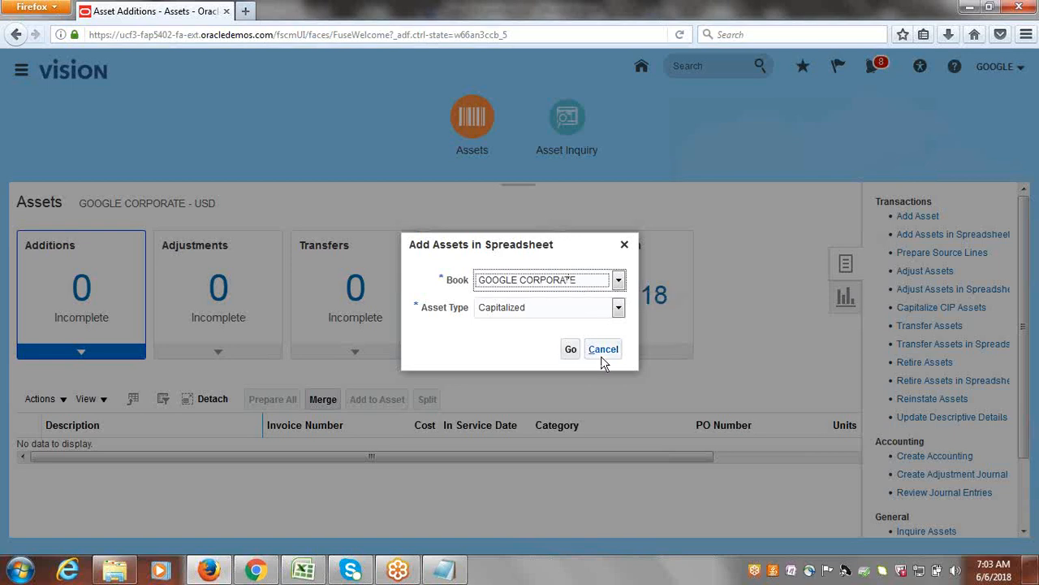
left_click(575, 352)
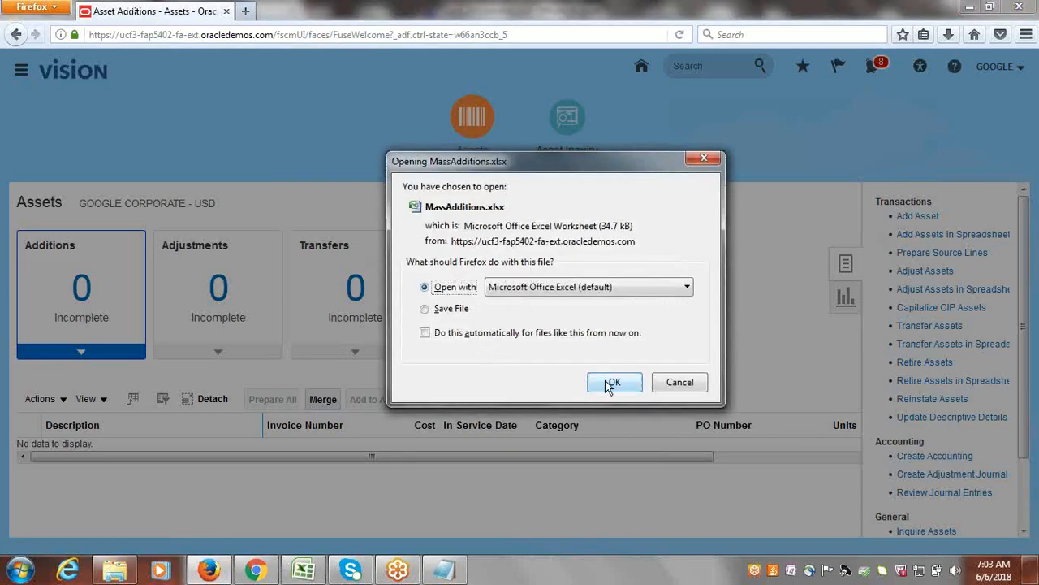
left_click(605, 379)
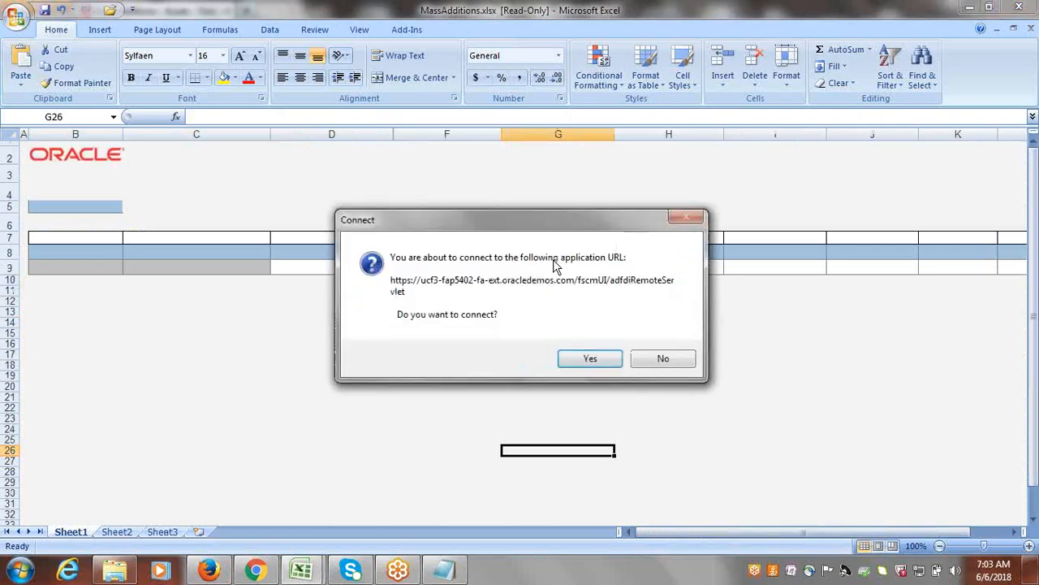
Connect the MassAdditions workbook to the application, signing in with the user ID and account password, and skip installing the newer add-in version.
left_click(578, 359)
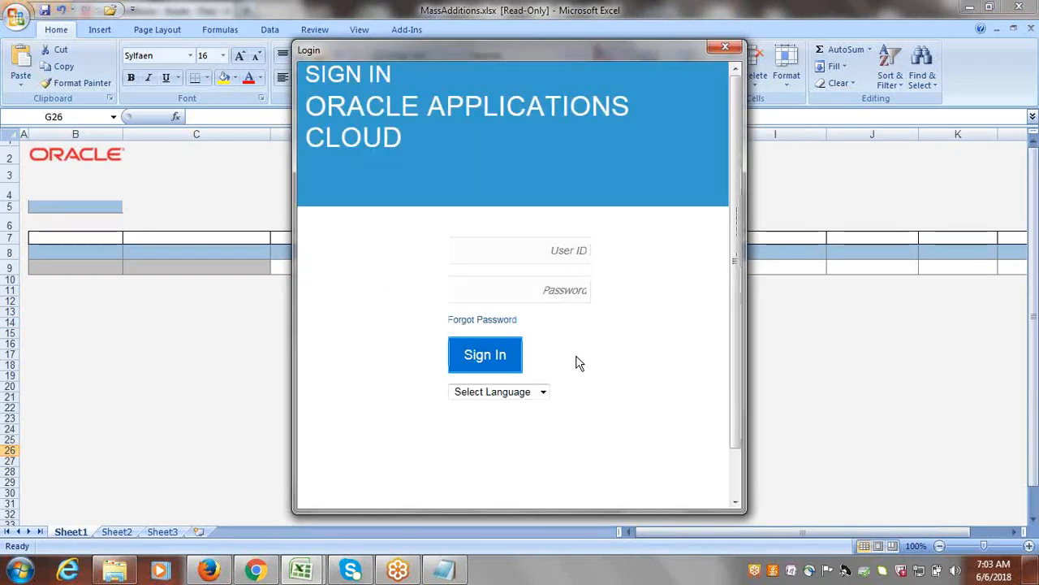
left_click(492, 253)
type("googie")
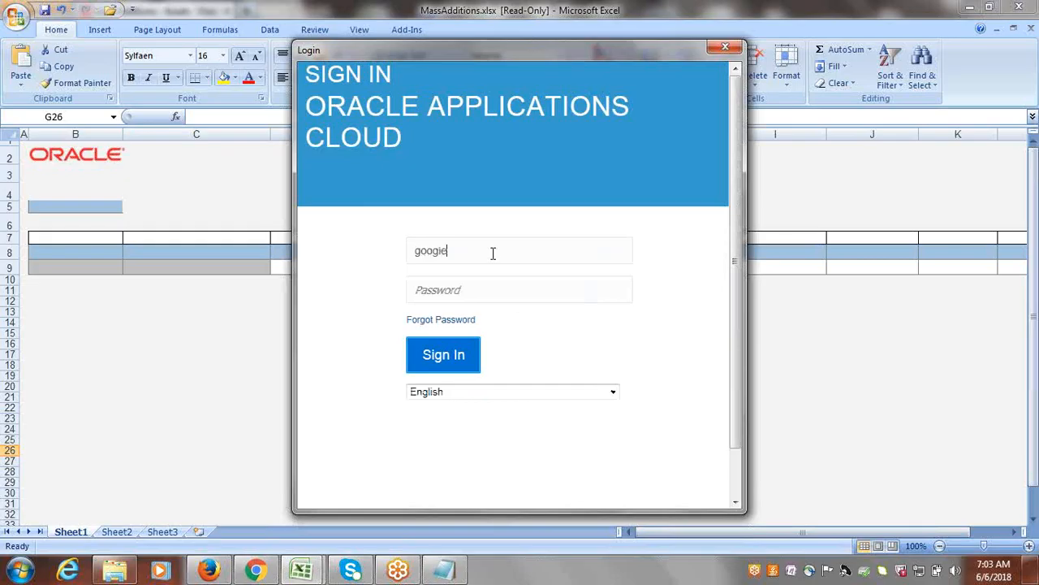
key("Tab")
type("********")
key("Return")
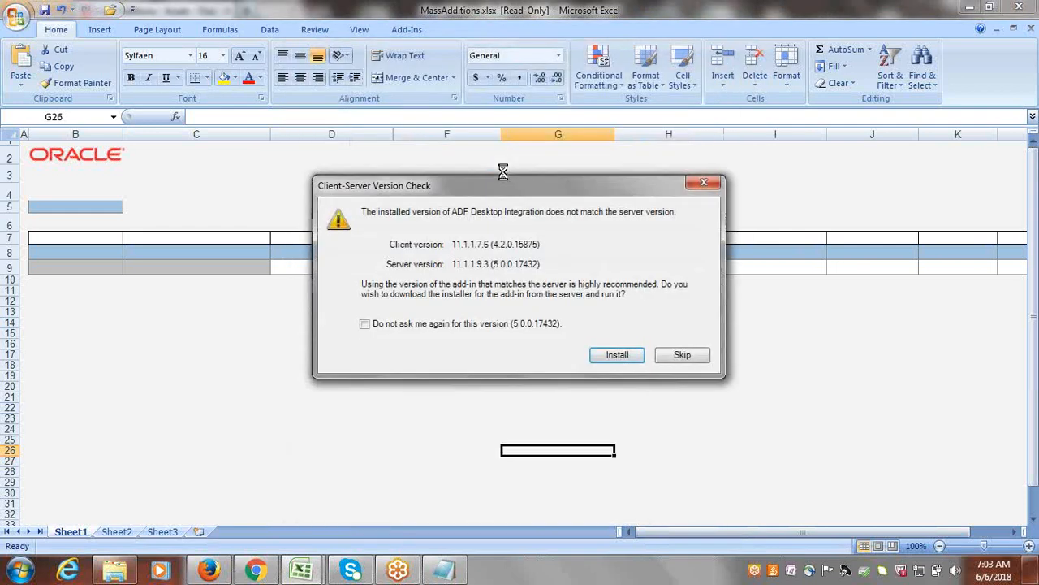
left_click(681, 354)
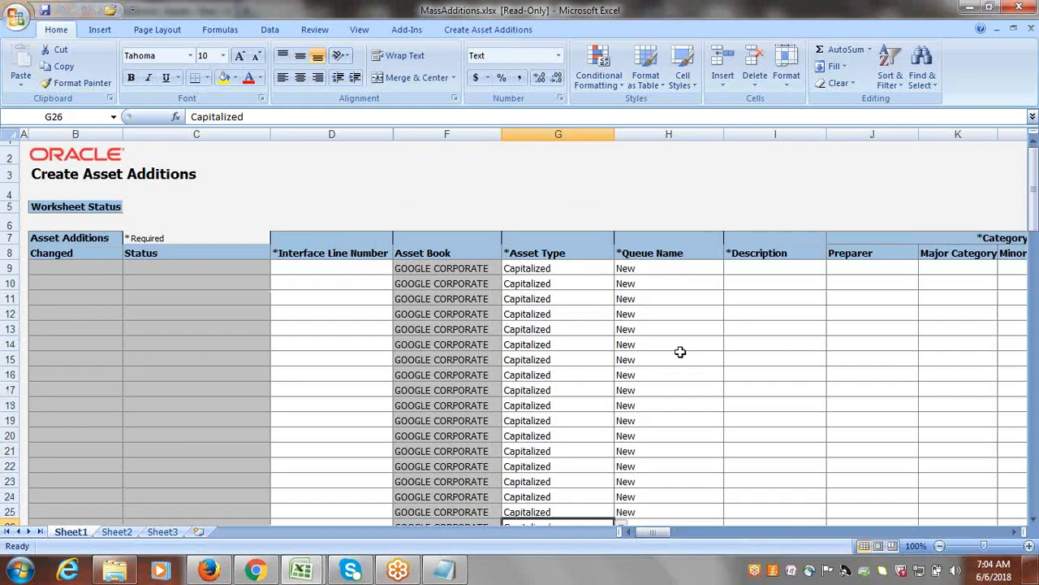
Enter 11 as the Interface Line Number in the first row of the Create Asset Additions sheet.
left_click(302, 267)
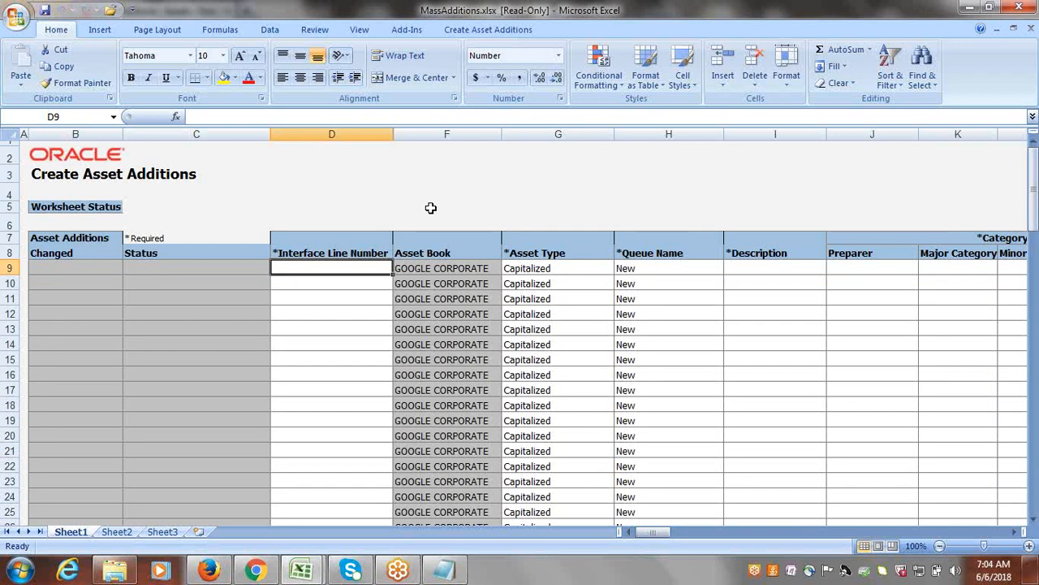
type("11")
key("Tab")
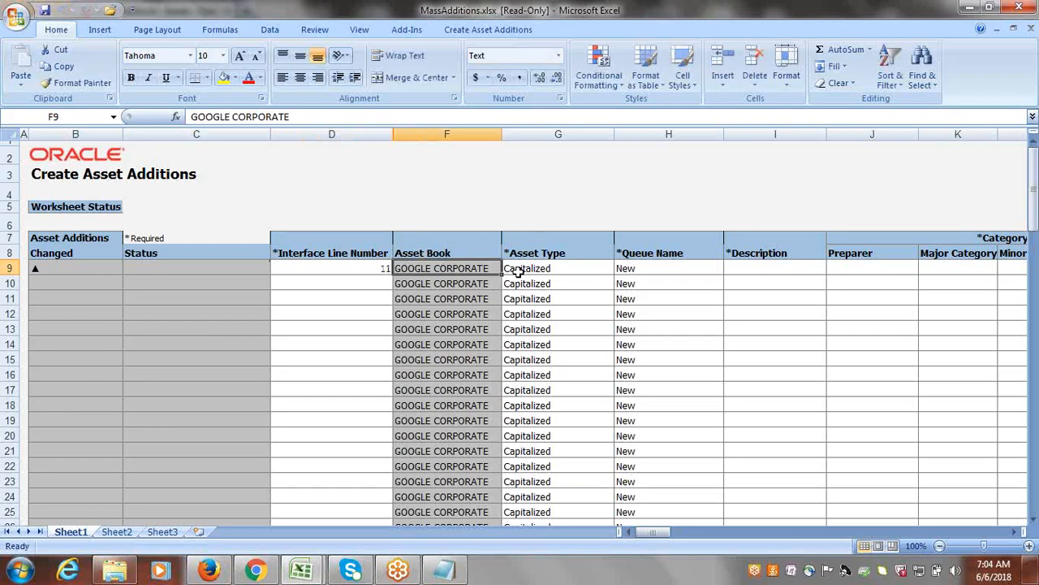
key("Tab")
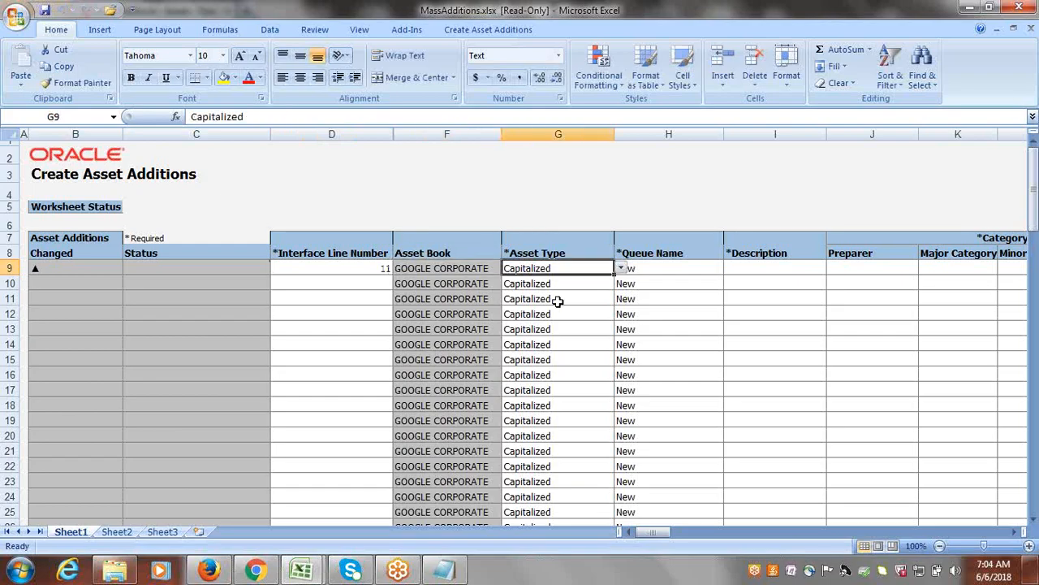
key("Tab")
key("Tab")
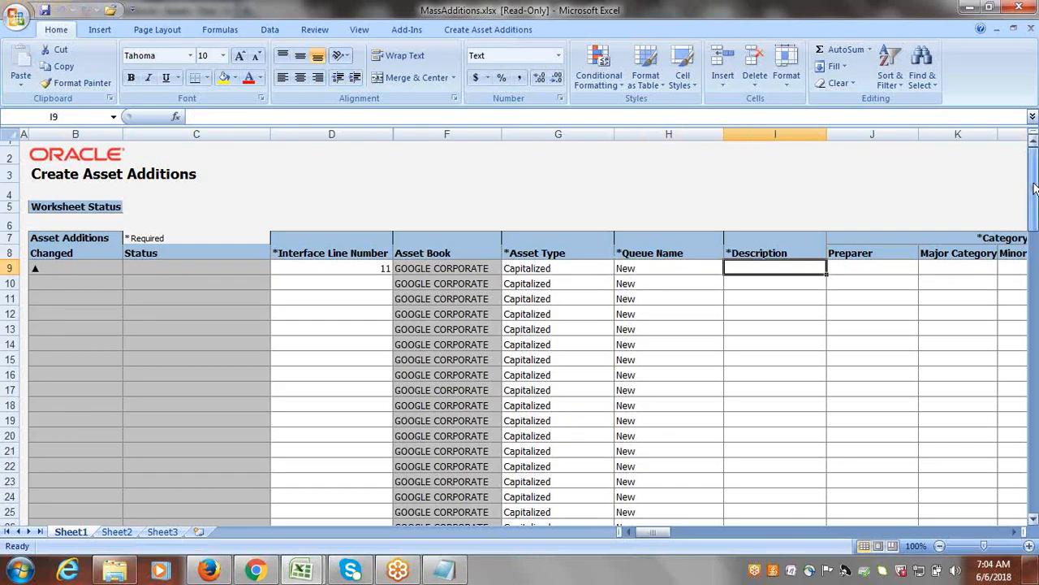
Enter Building2 as the description of the asset in row 9.
key("Tab")
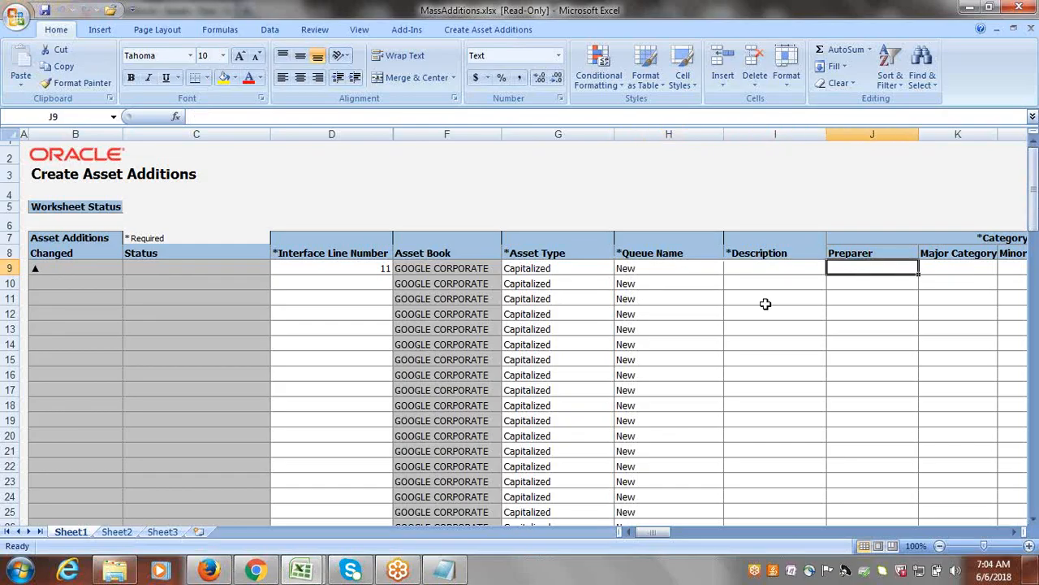
left_click(742, 270)
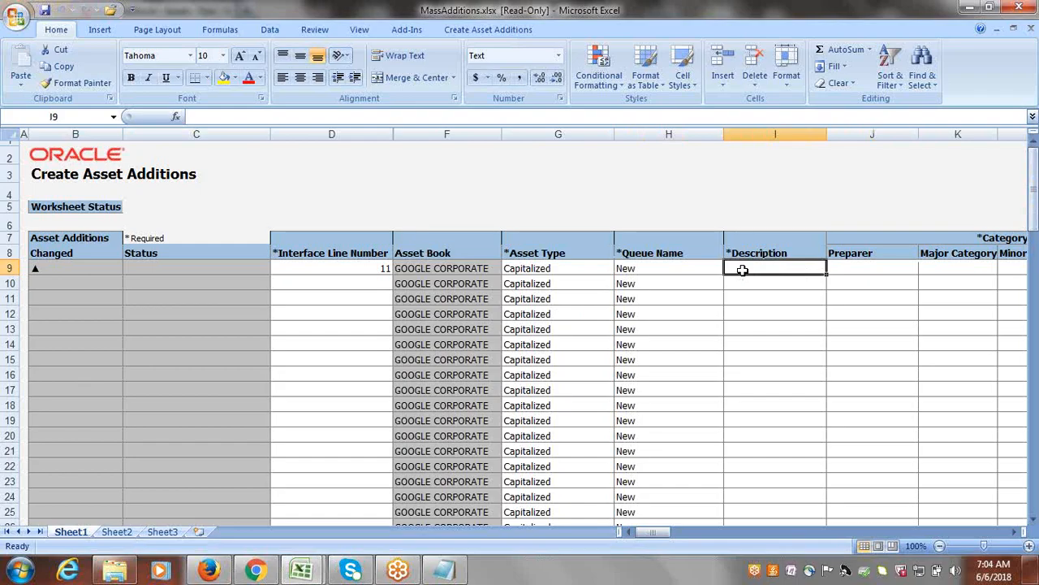
type("Bu")
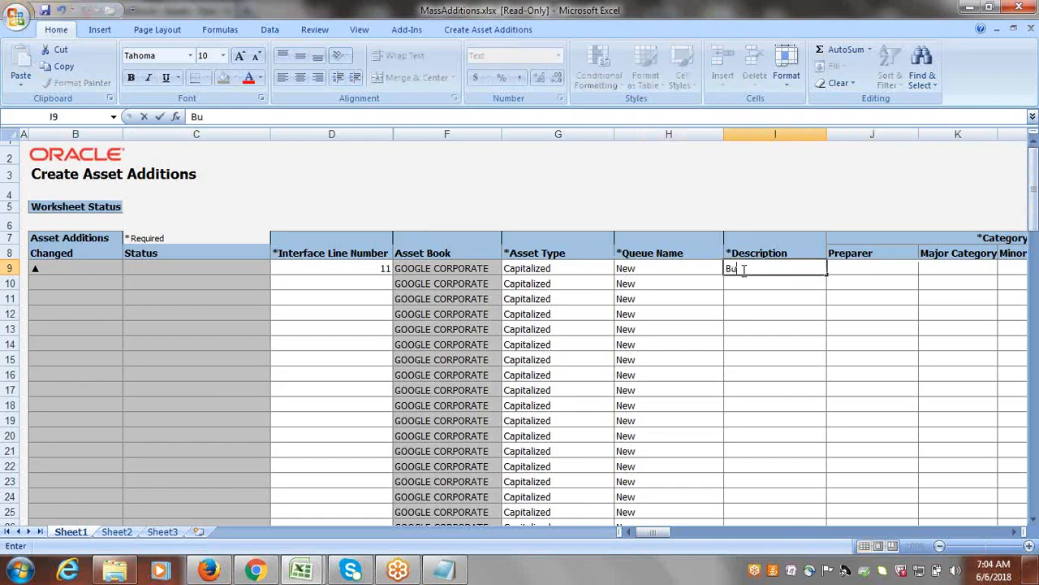
type("ilding2")
key("Tab")
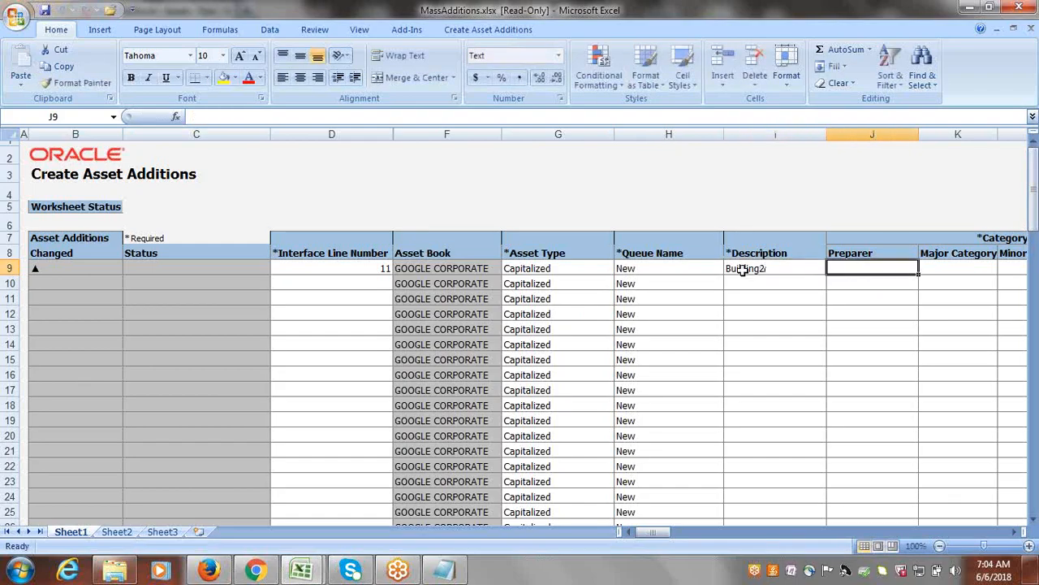
Look up the category for the Building2 row and assign major category GOOGLE BUILDINGS with minor category GOOGLE OFFICE.
key("Tab")
key("Tab")
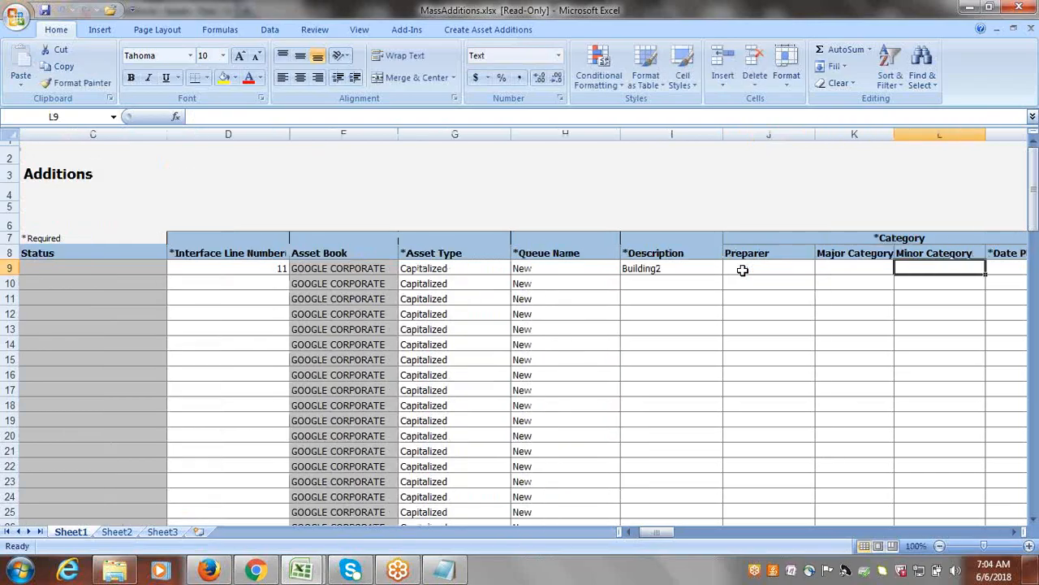
double_click(859, 267)
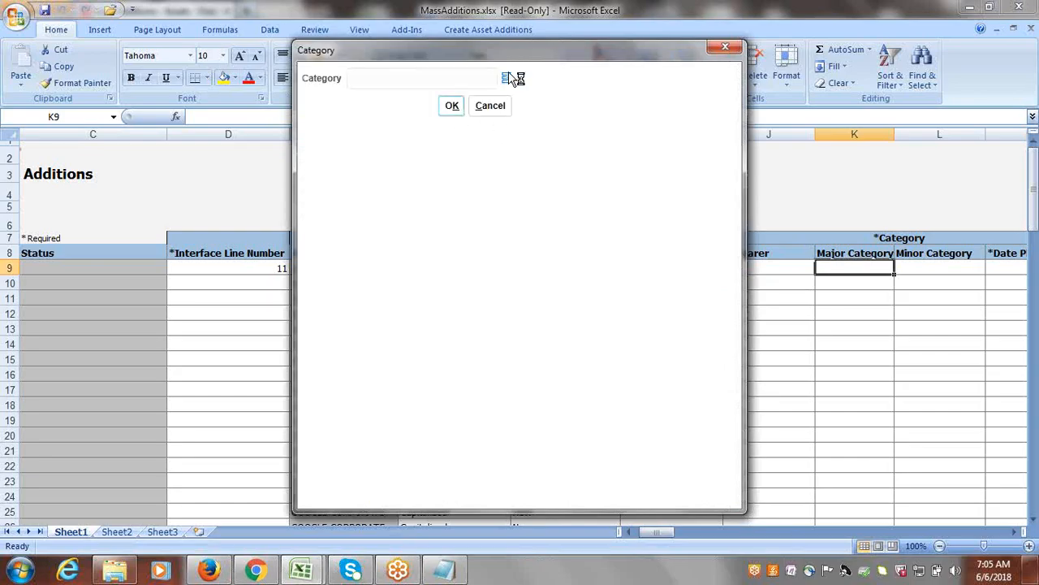
left_click(509, 76)
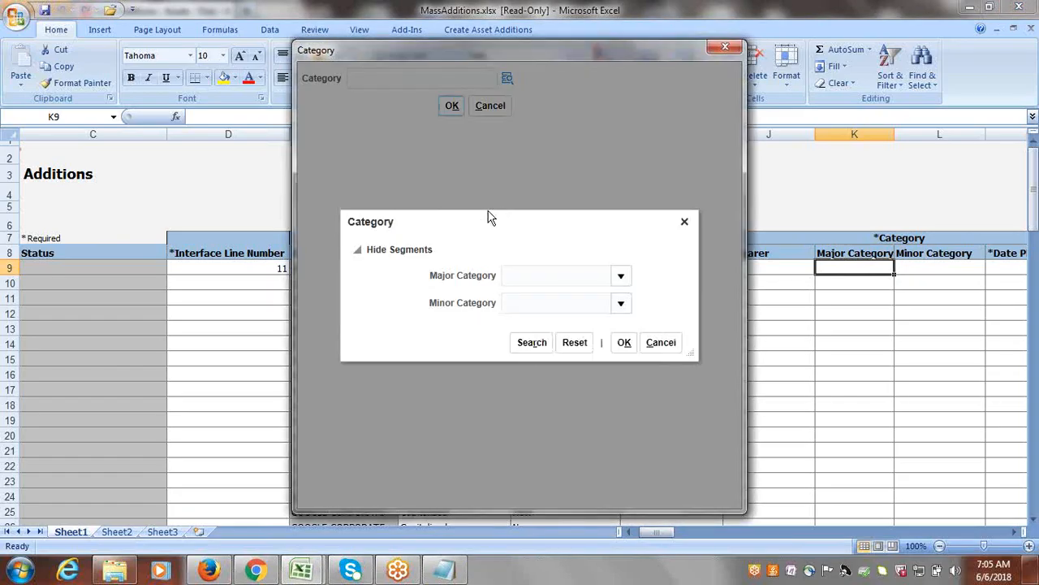
left_click(623, 276)
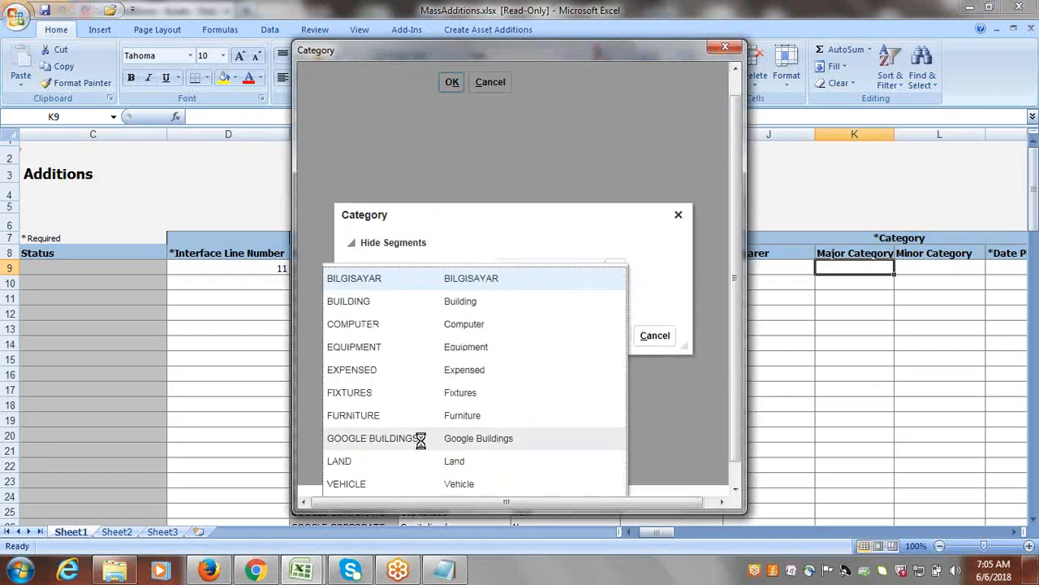
left_click(420, 438)
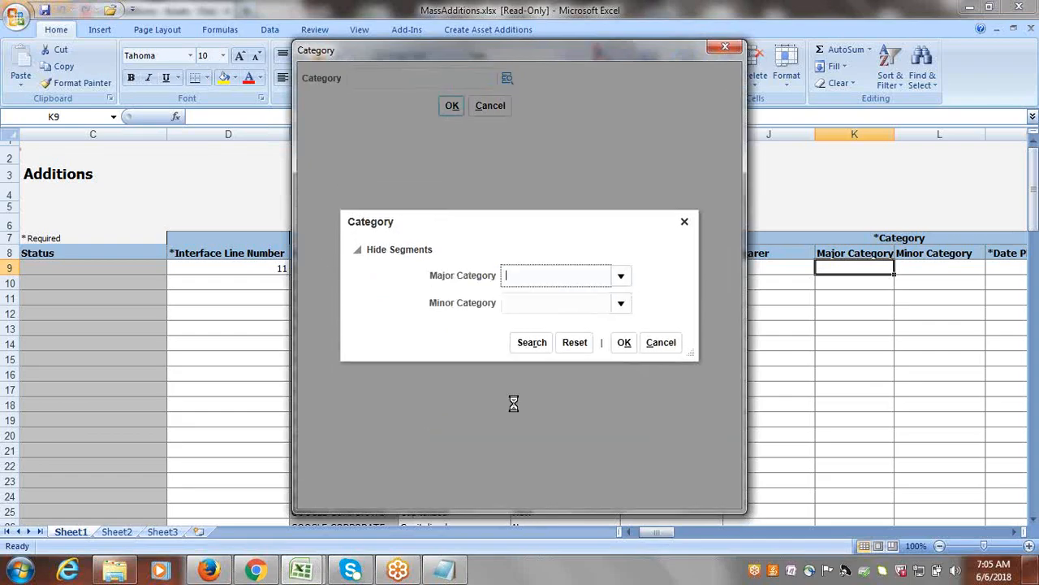
left_click(622, 302)
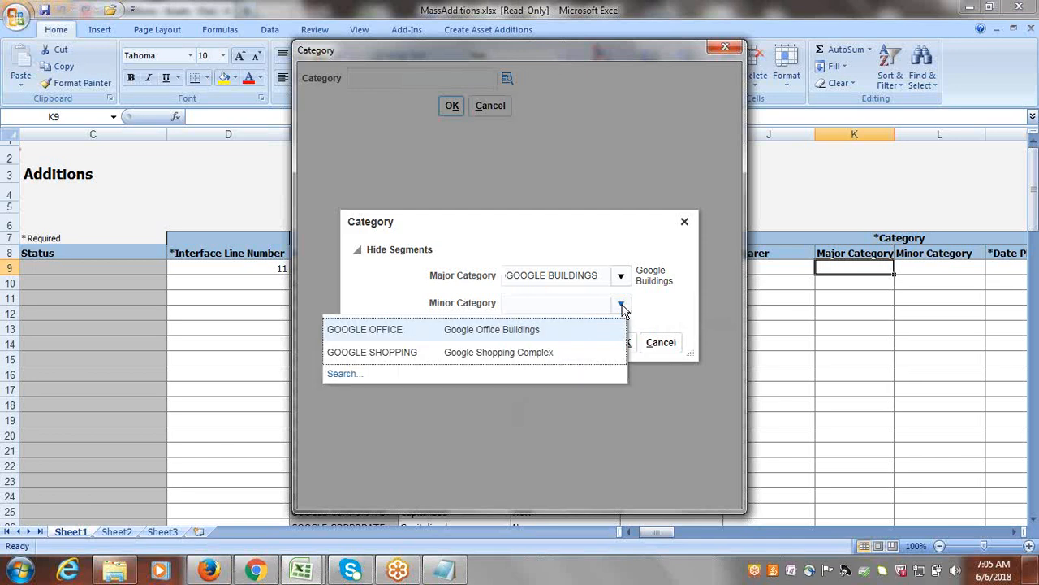
left_click(490, 330)
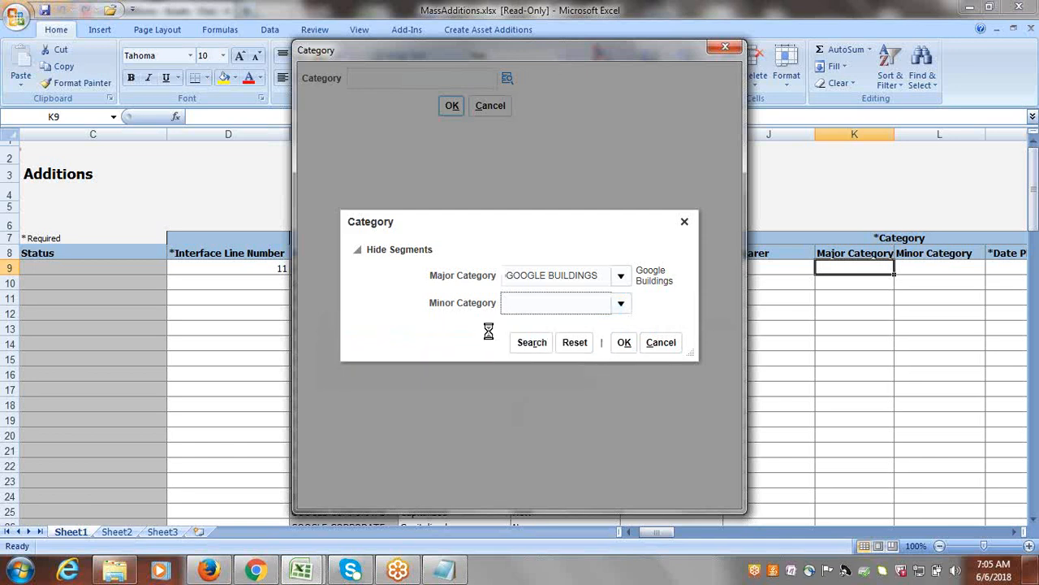
left_click(623, 349)
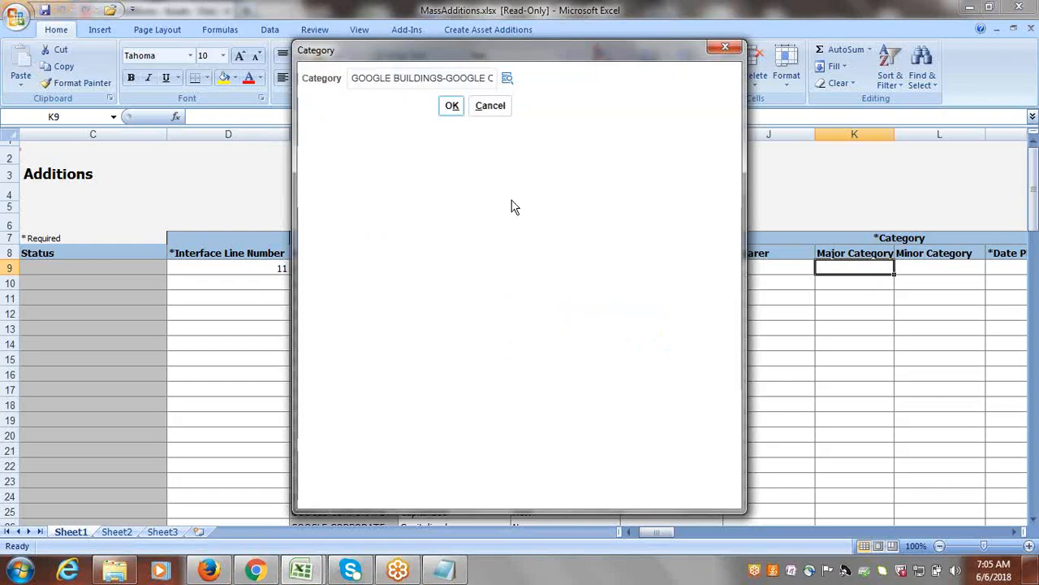
left_click(450, 110)
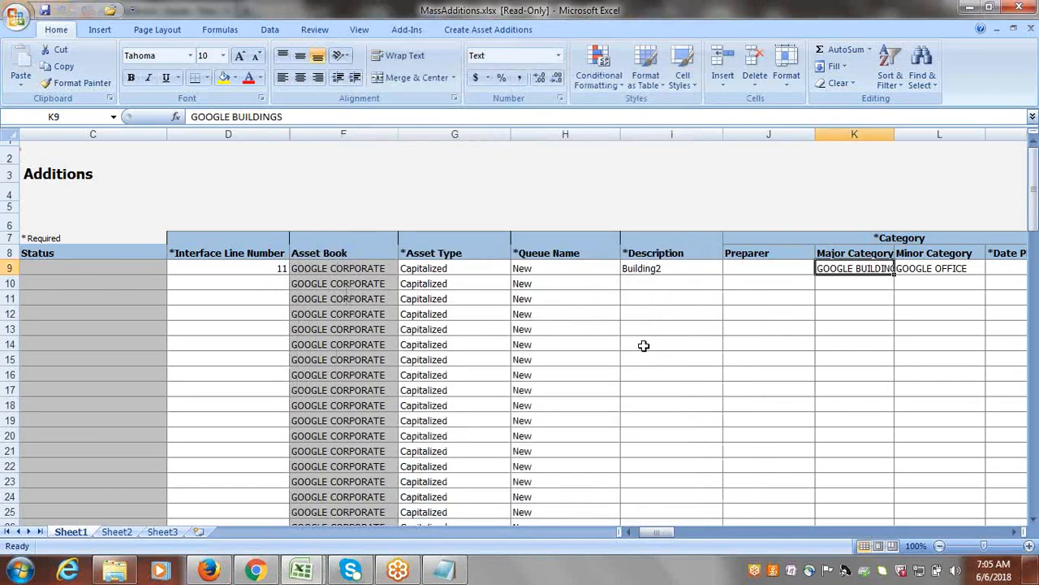
Set the Building2 row's date placed in service to 6/6/2018.
key("Tab")
key("Tab")
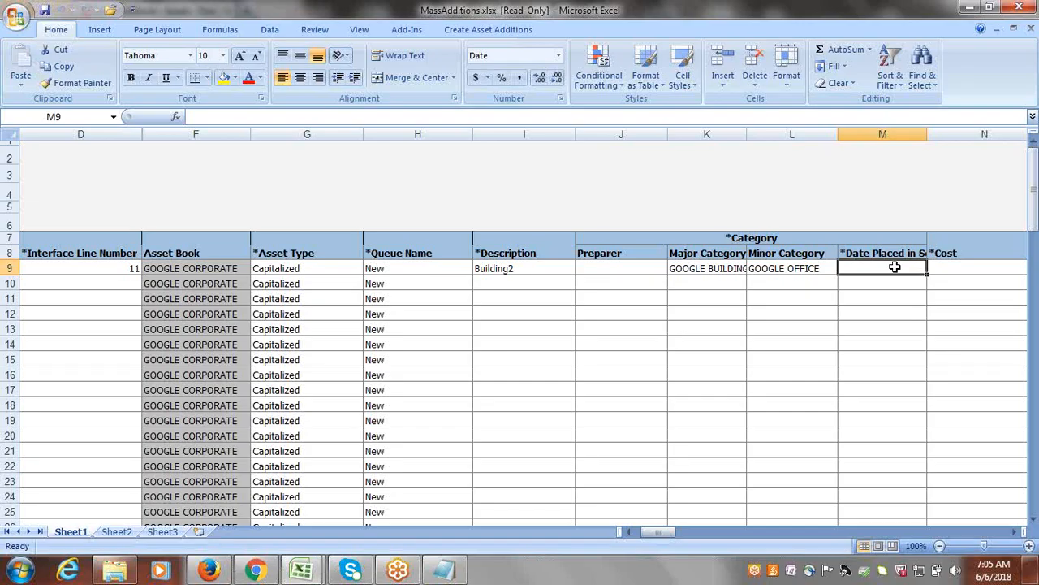
type("6/6/")
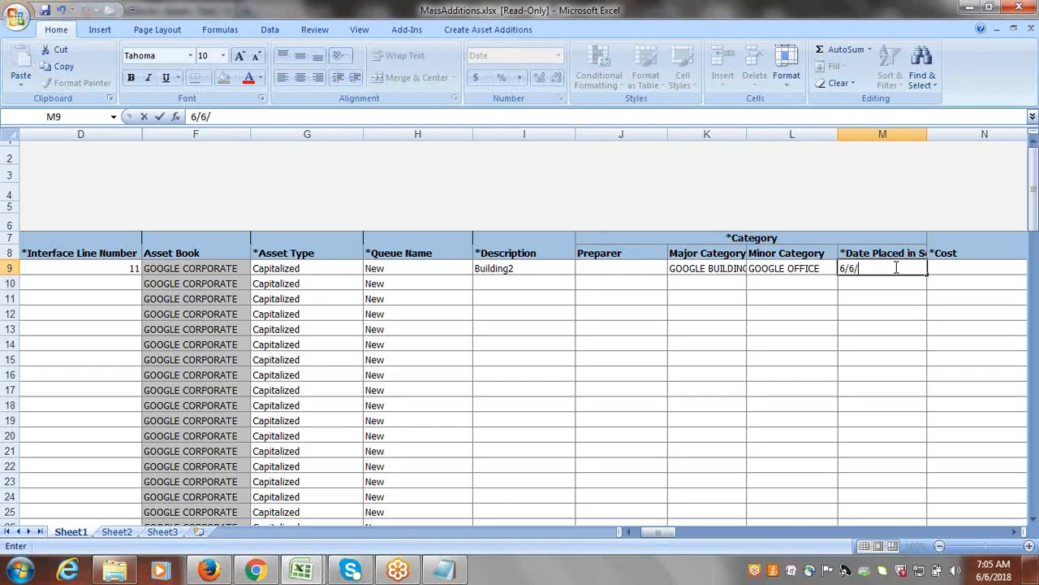
type("2018")
key("Tab")
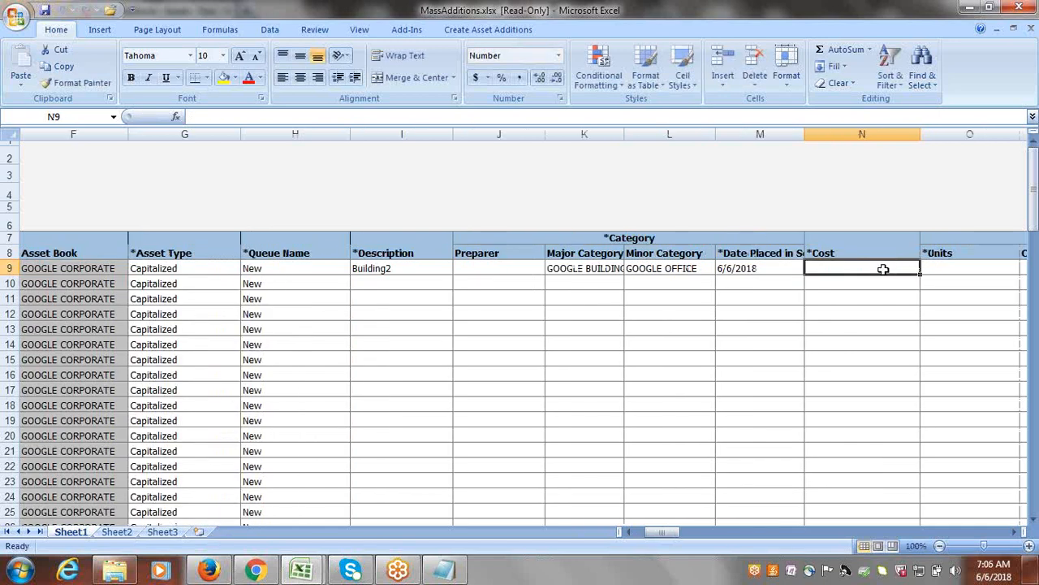
Enter a cost of 200,000 and 1 unit for the Building2 asset.
type("2")
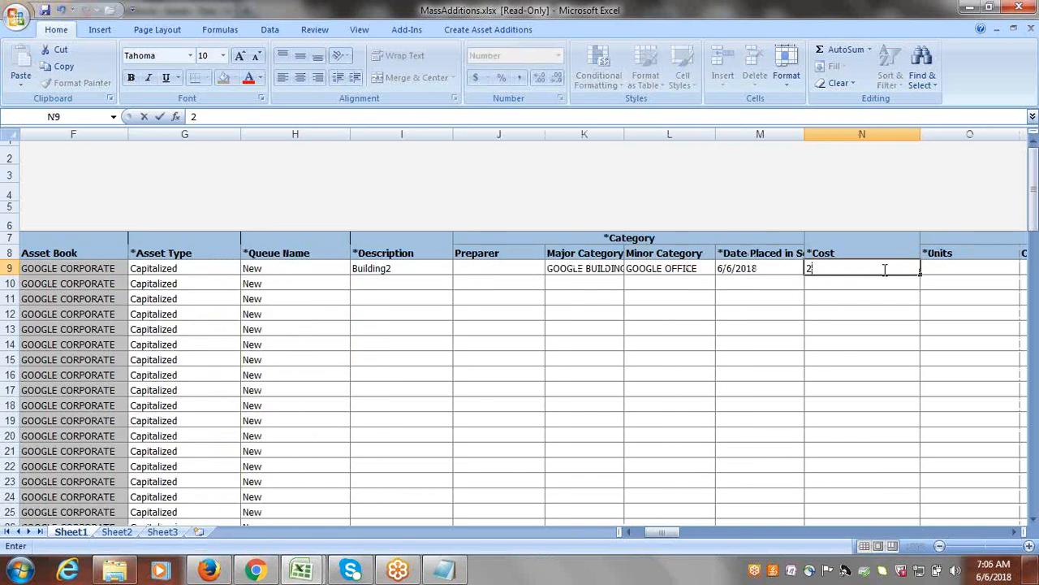
type("00,000")
key("Tab")
type("1")
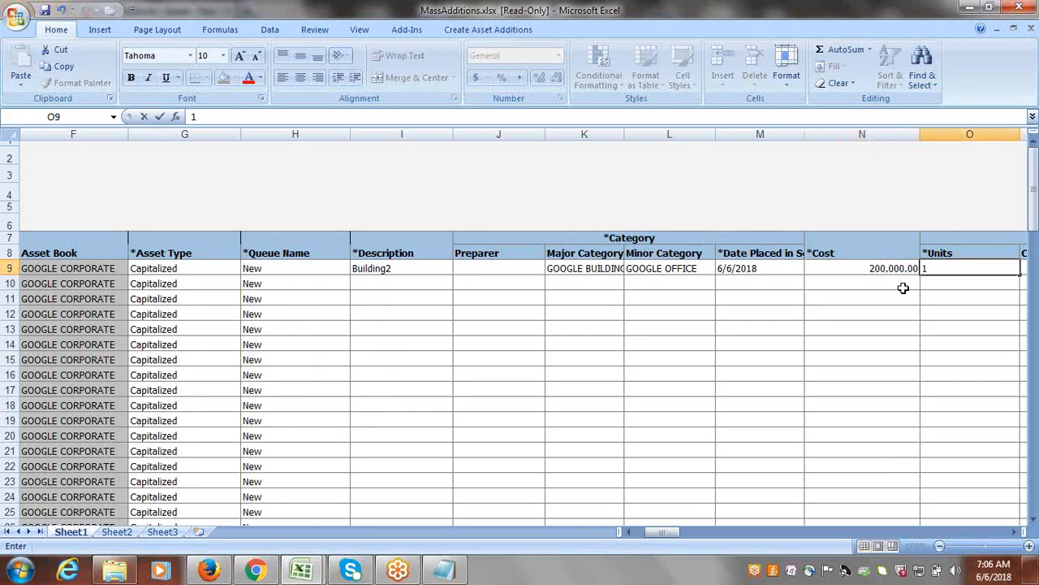
key("Tab")
key("Tab")
key("Tab")
key("Tab")
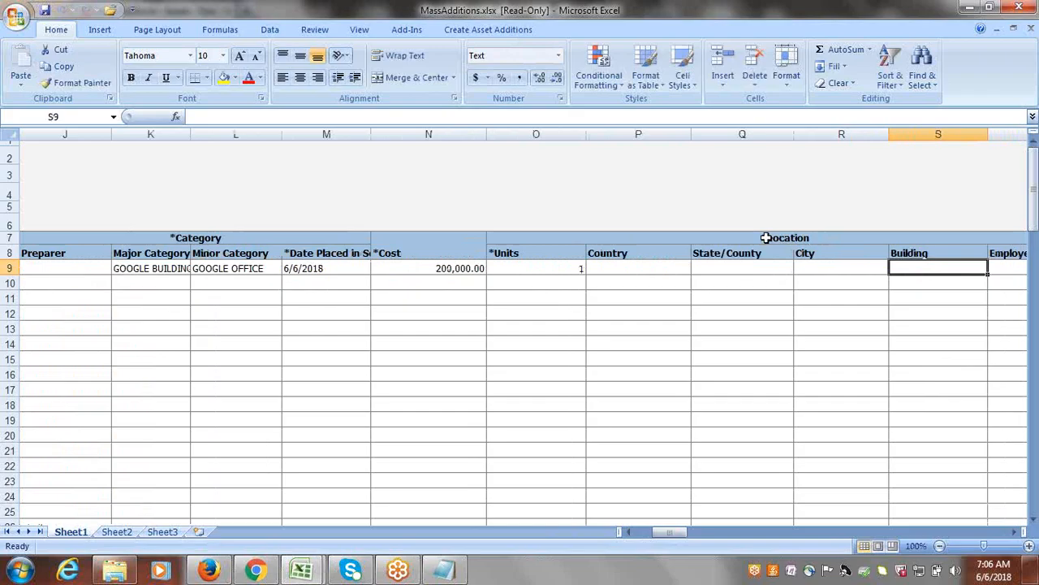
Open the location lookup for the Building2 row and choose country USA and state/county BEIJING.
double_click(622, 262)
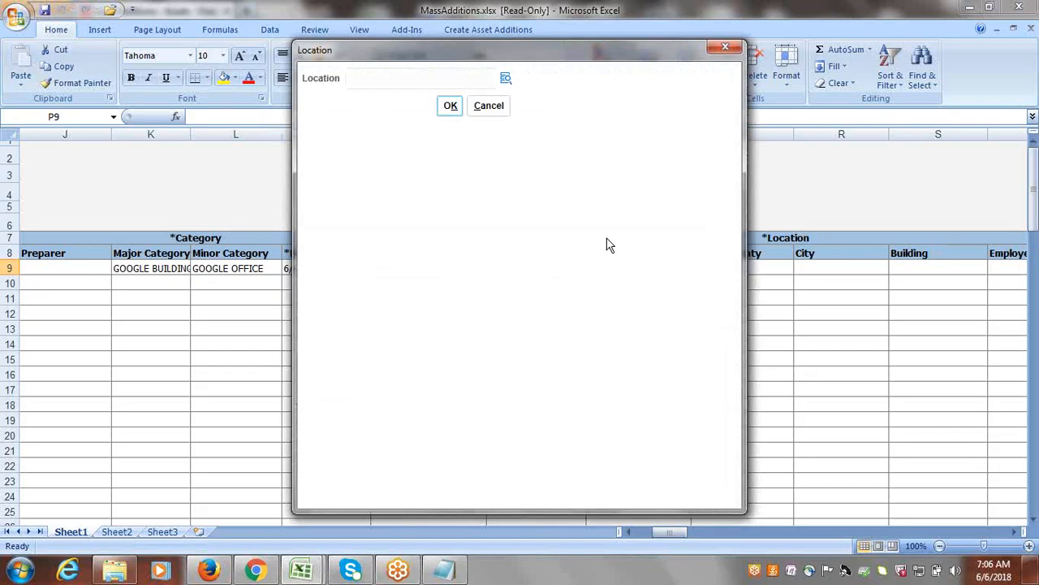
left_click(505, 77)
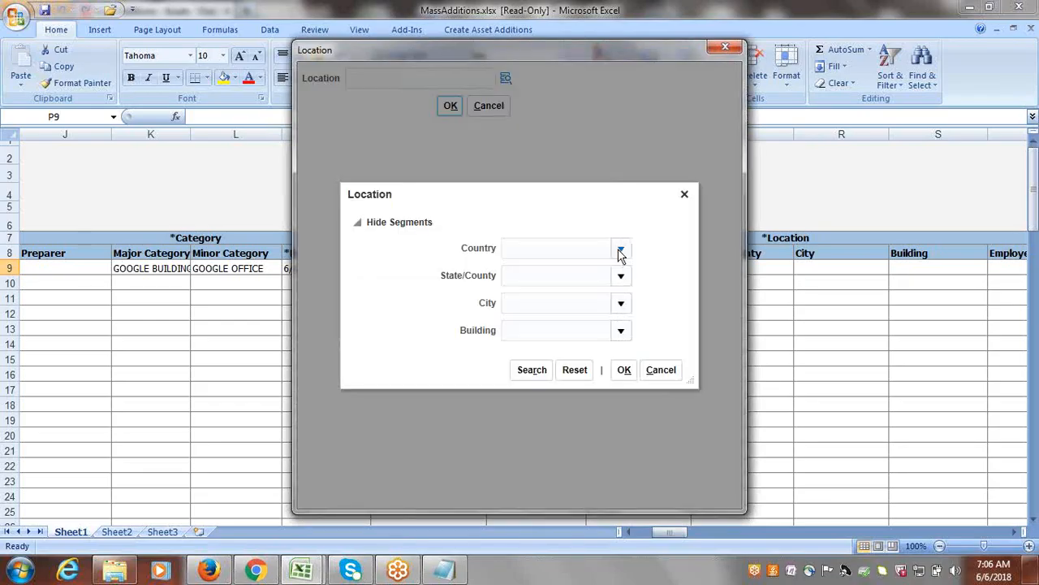
left_click(620, 247)
left_click(426, 414)
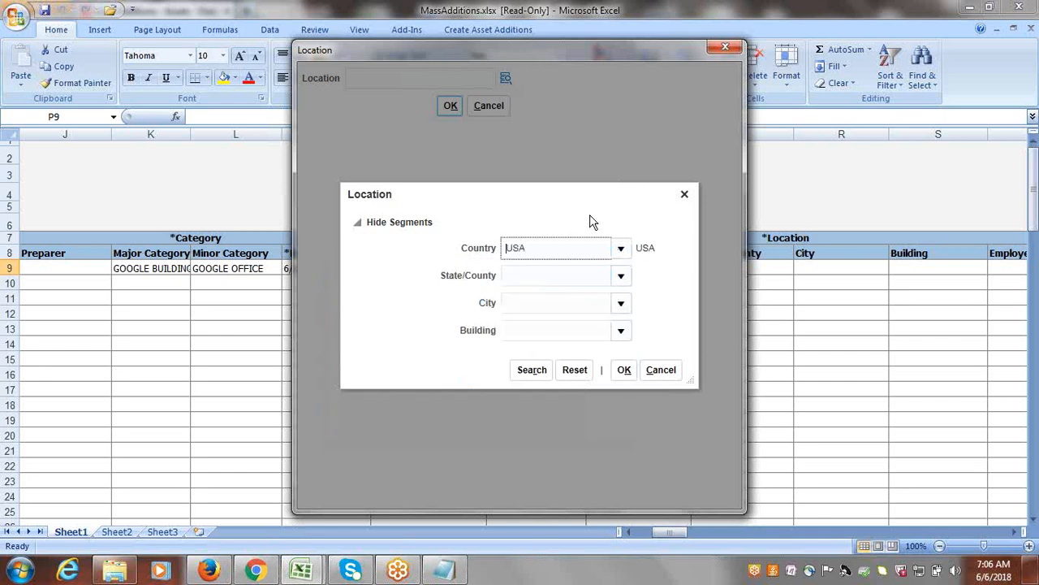
left_click(621, 275)
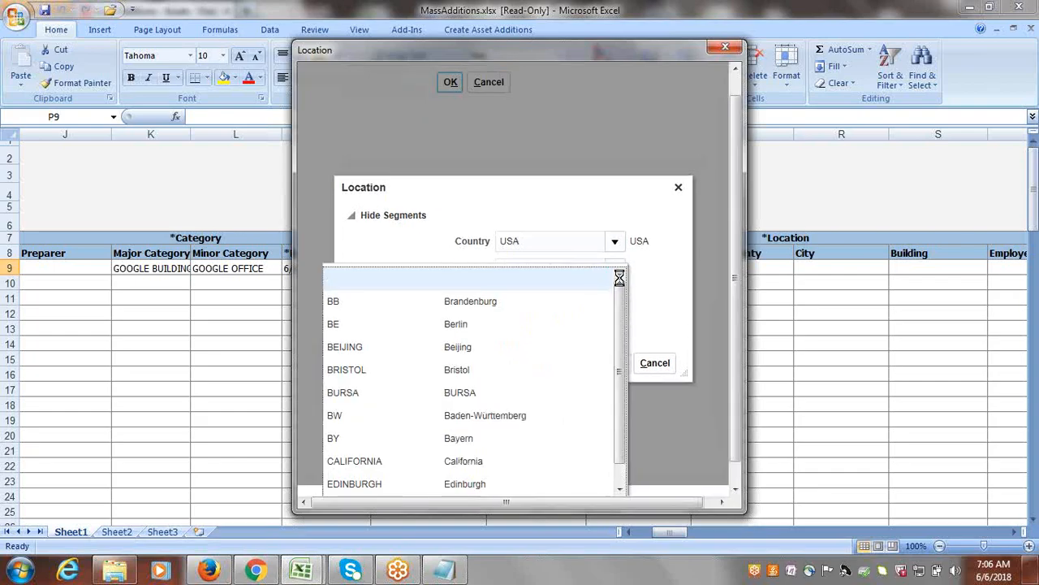
left_click(500, 350)
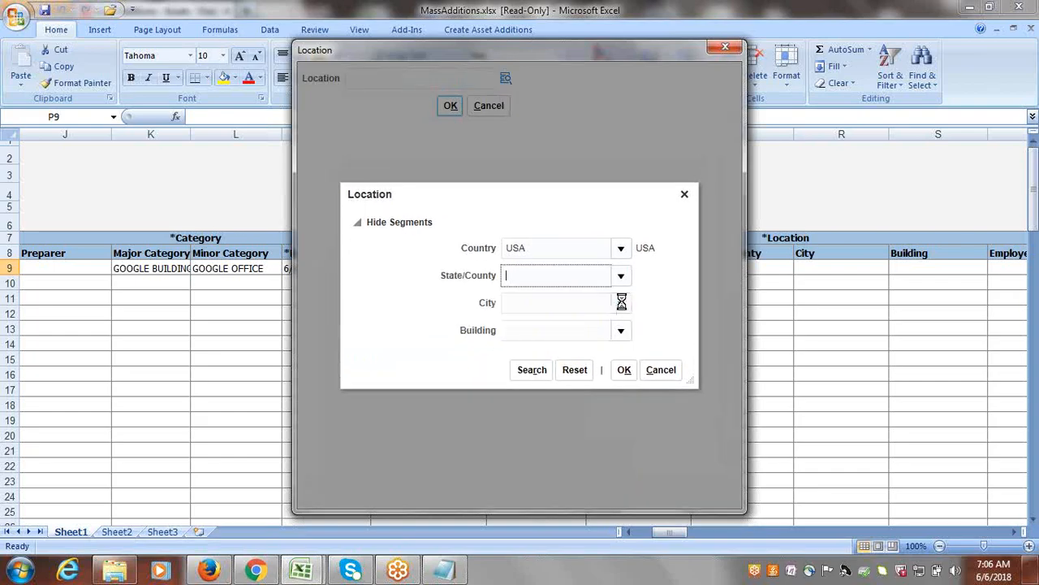
Choose city BERLIN and building 2, and apply the location to the Building2 row.
left_click(621, 302)
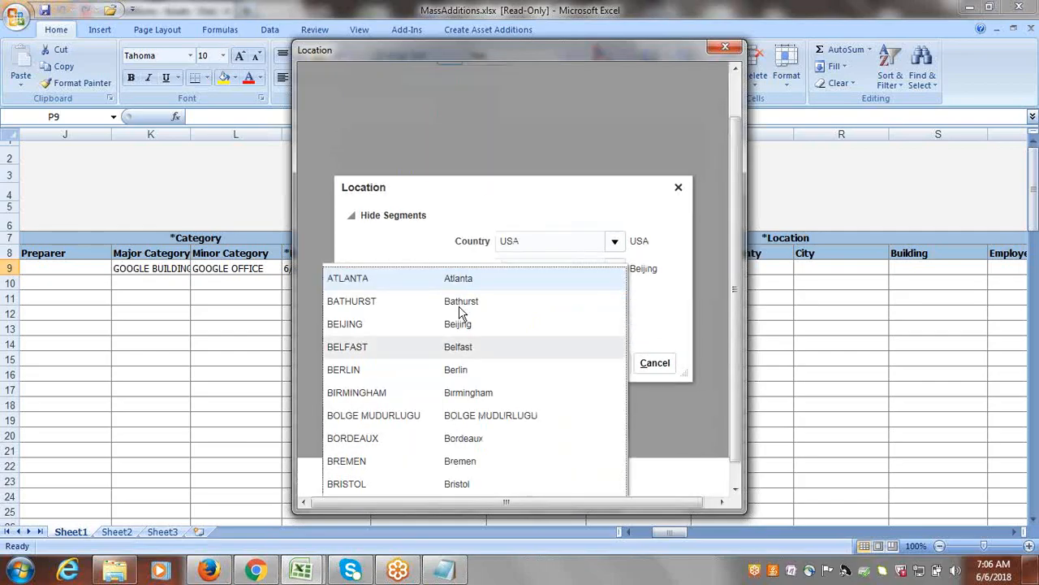
key("Return")
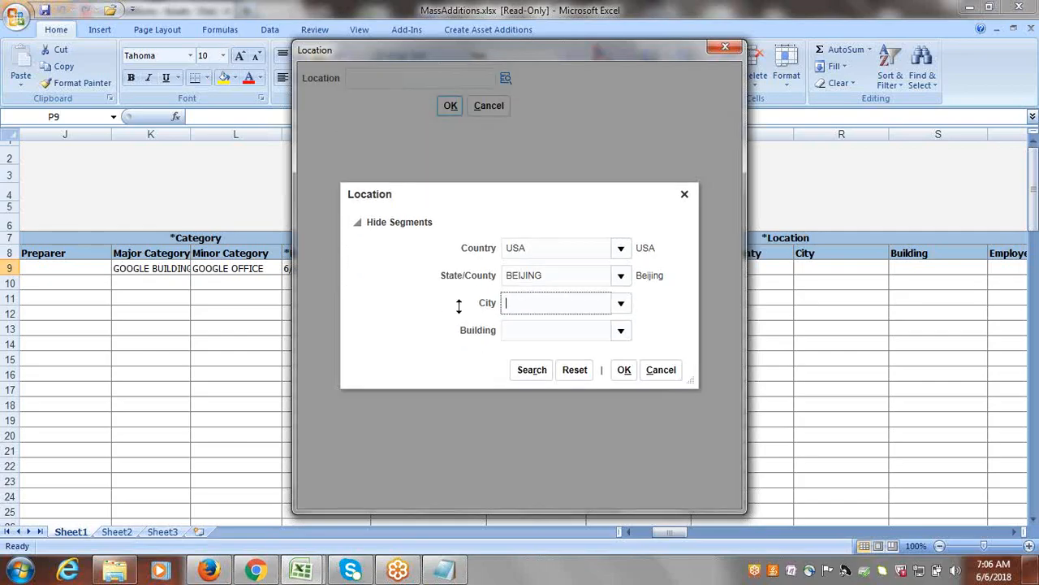
left_click(622, 333)
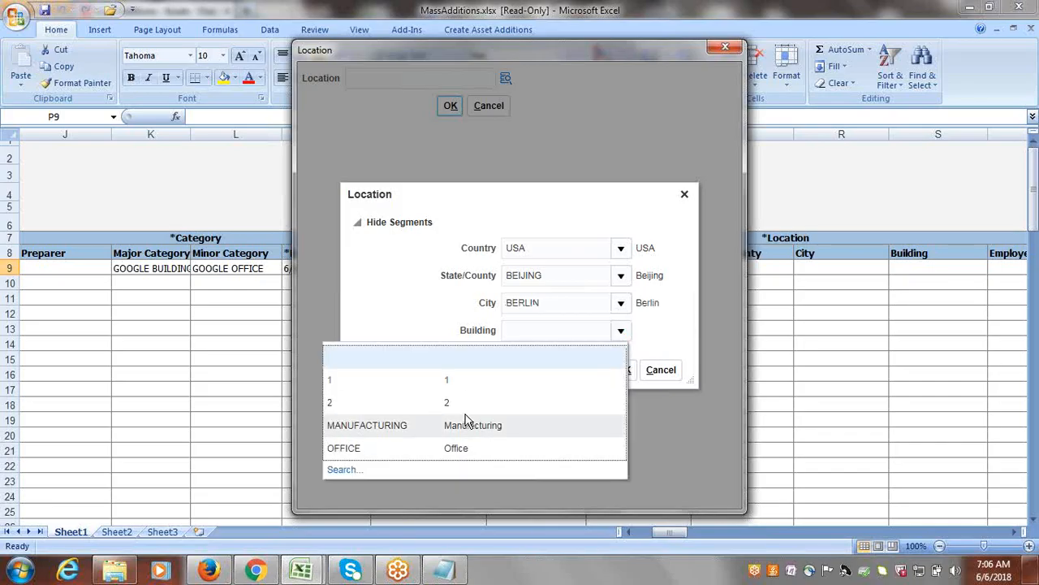
left_click(473, 404)
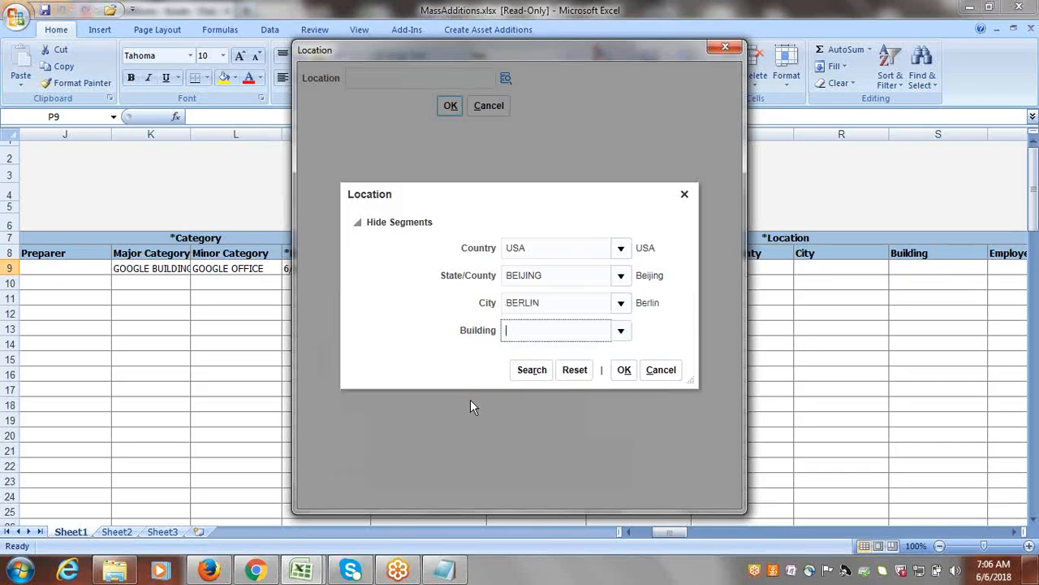
left_click(623, 369)
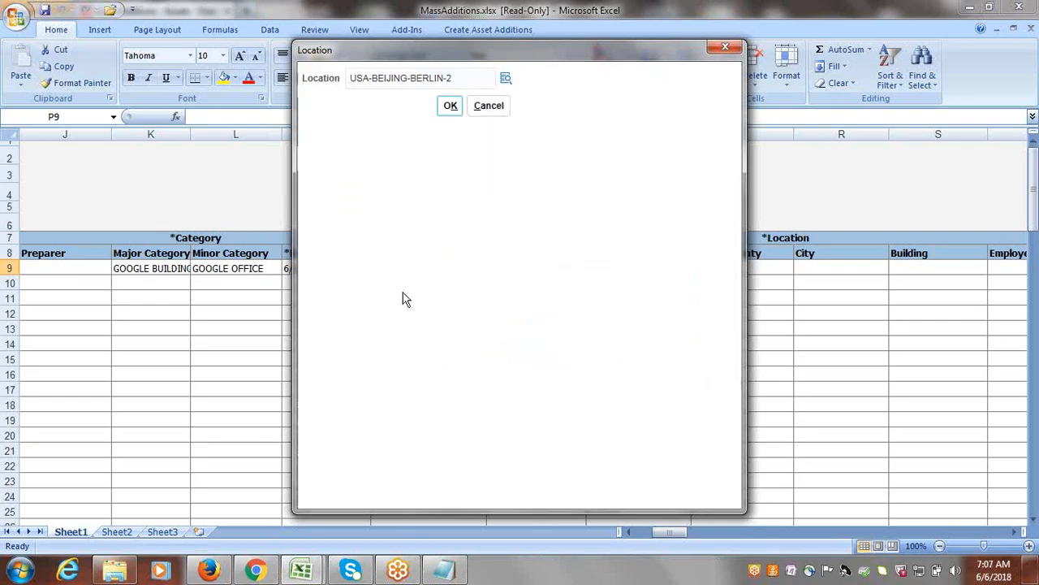
left_click(450, 107)
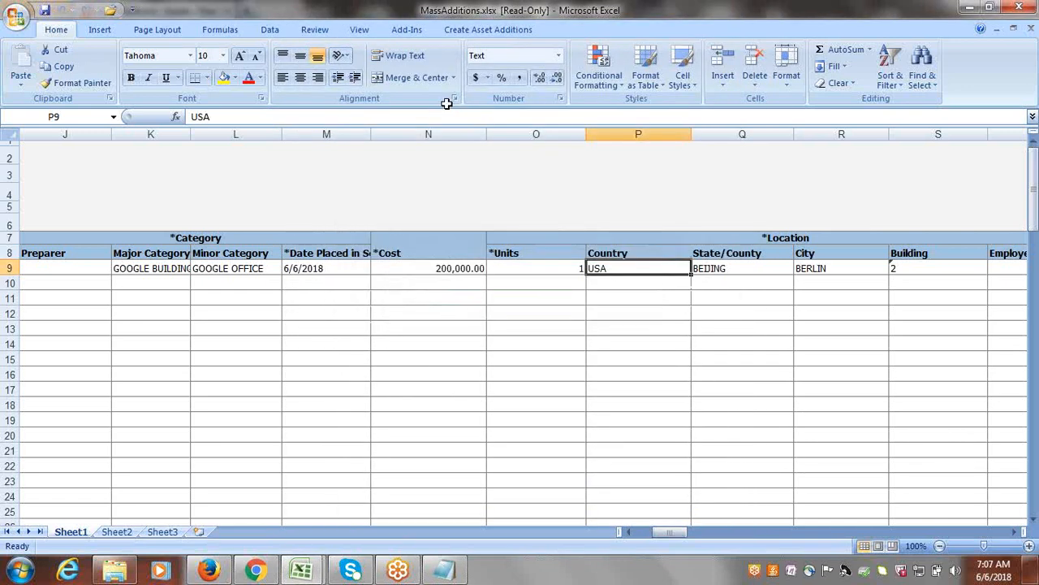
Open the segment selection for the Building2 row's depreciation expense account.
key("Right")
key("Right")
key("Right")
key("Right")
key("Right")
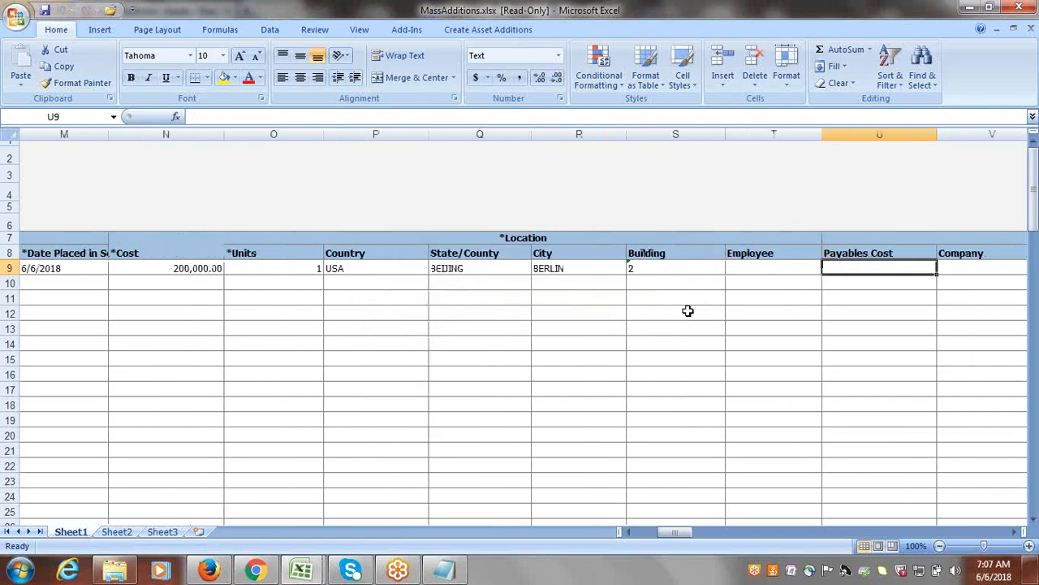
key("Right")
key("Right")
key("Right")
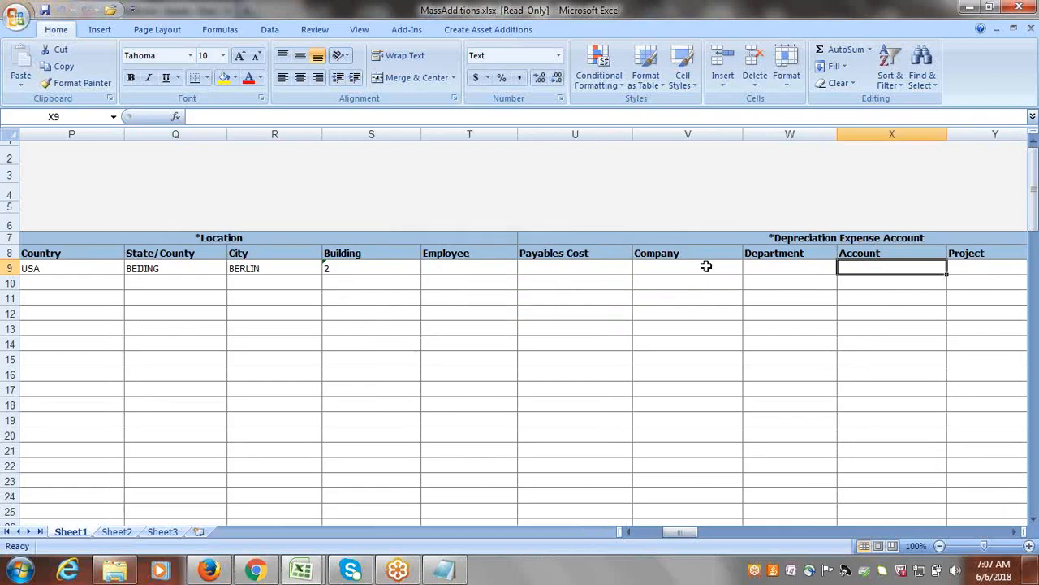
double_click(674, 274)
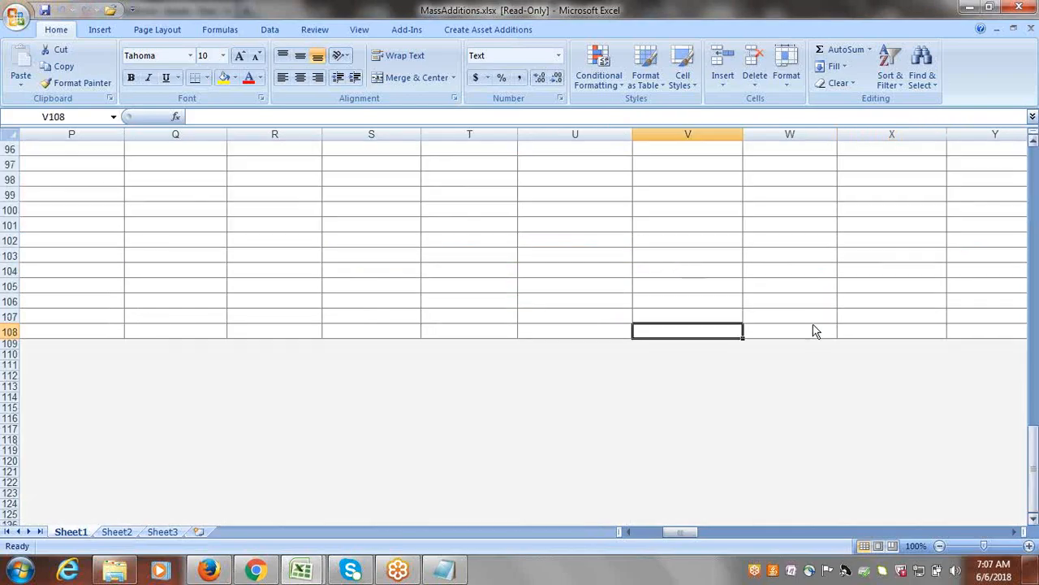
left_click_drag(1032, 488, 1027, 189)
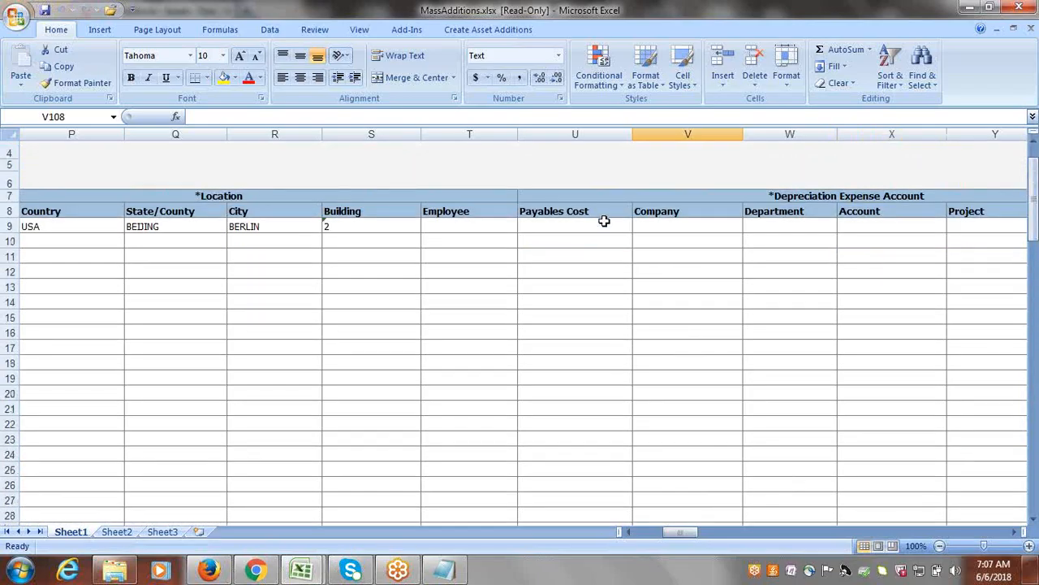
double_click(668, 220)
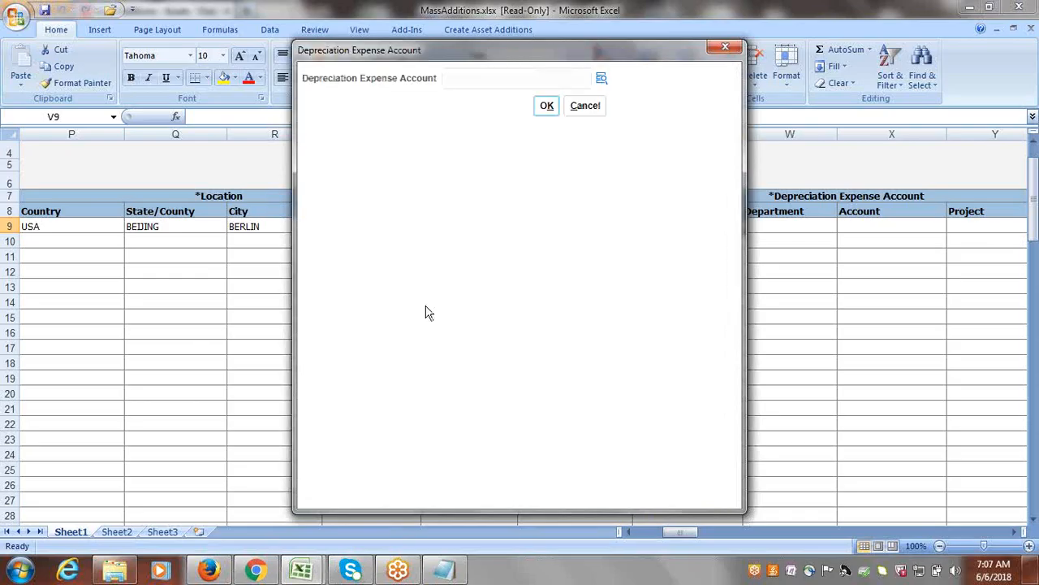
left_click(601, 80)
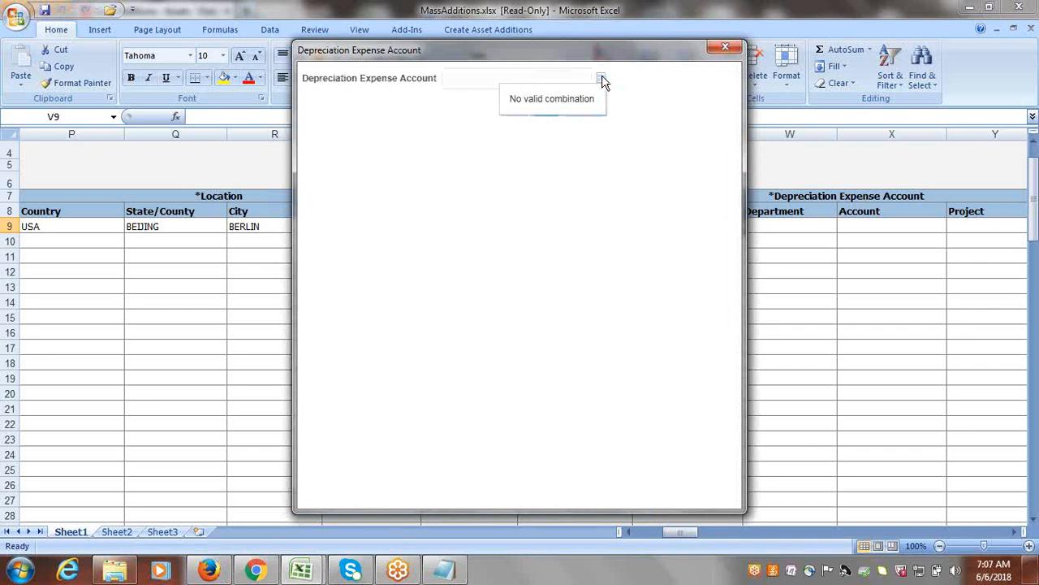
left_click(601, 80)
left_click(601, 79)
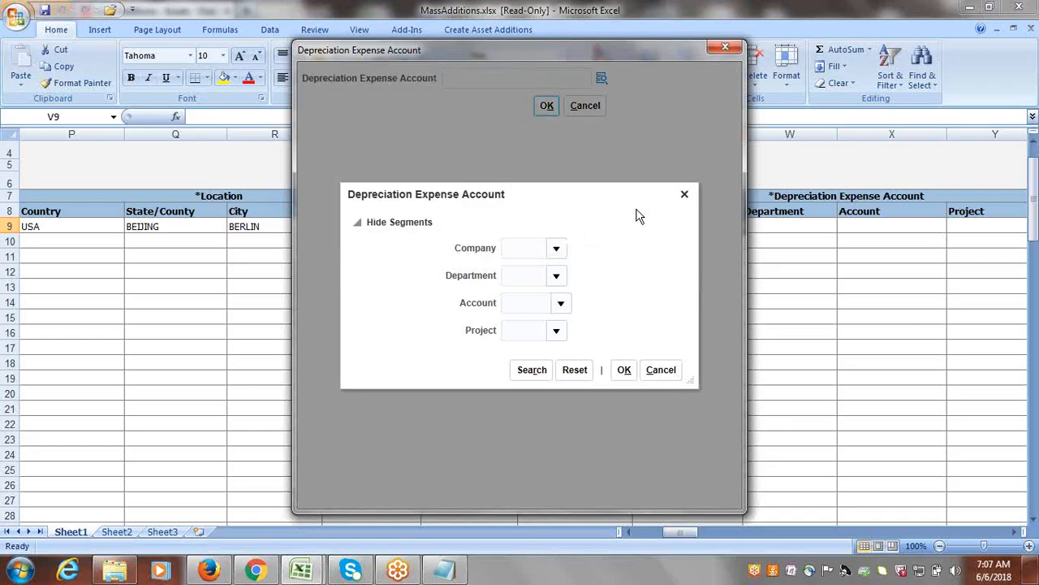
Set the expense account's company to 1000 Google Financial Services and its department to 1000 Finance.
left_click(553, 247)
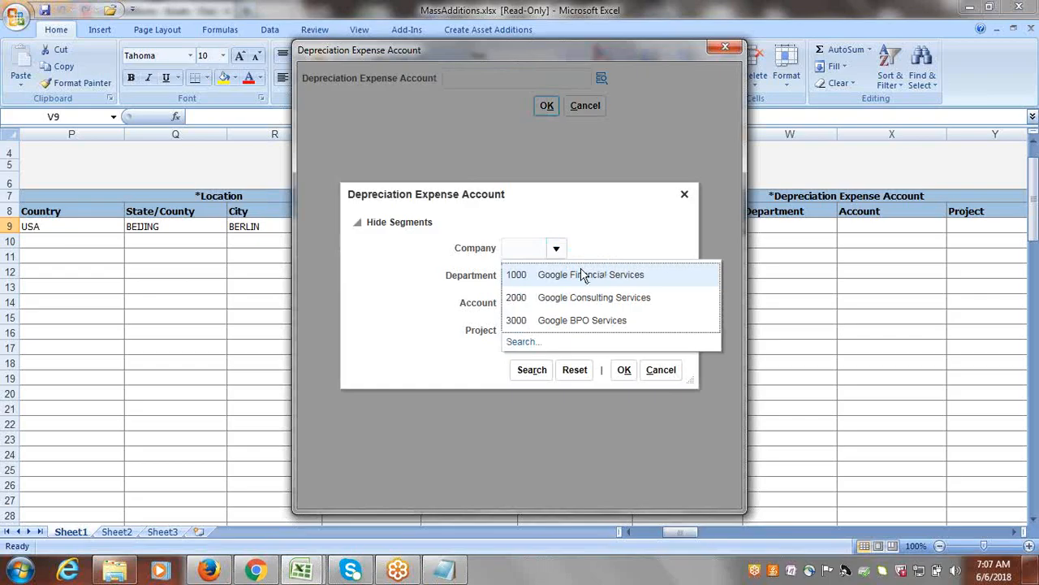
left_click(581, 269)
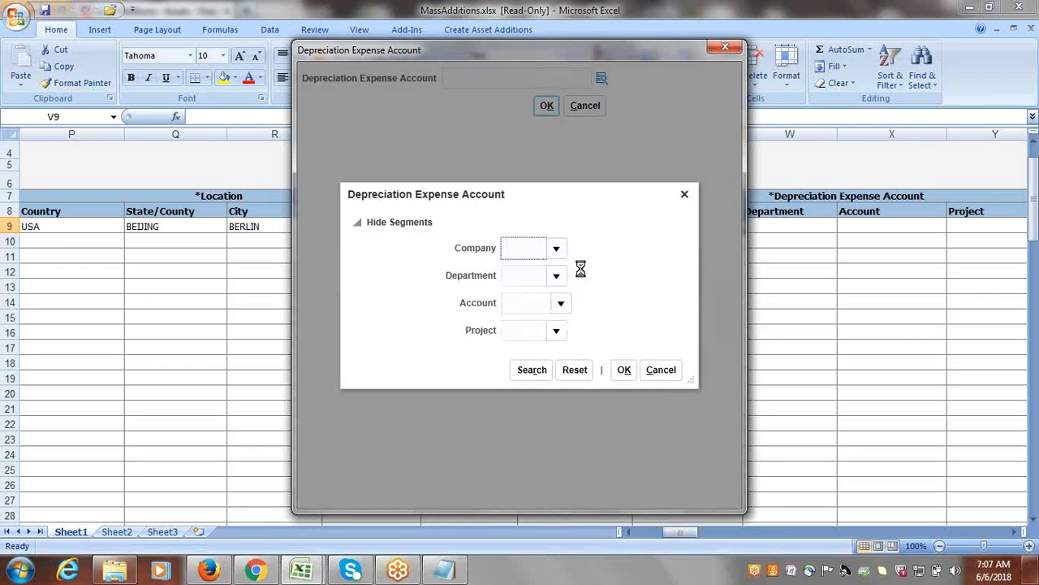
left_click(554, 276)
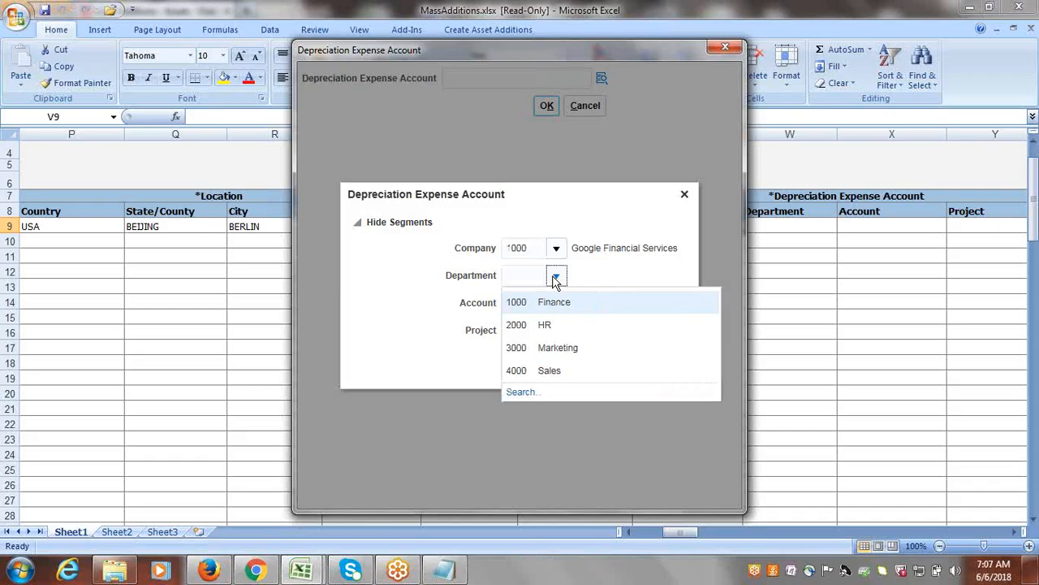
left_click(553, 303)
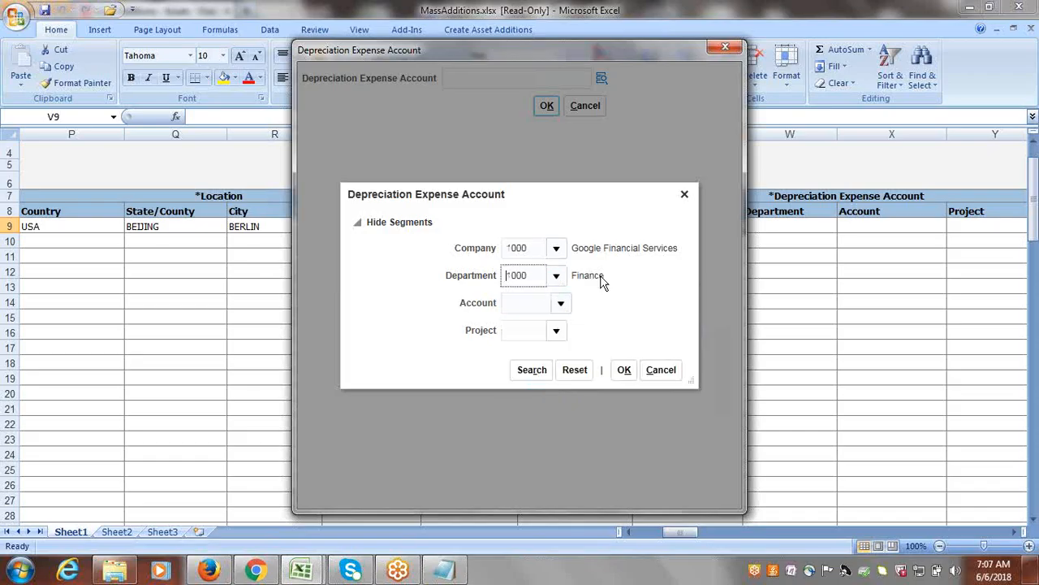
Search the account values by the description Depreciation and select 68120, Depreciation Building and Improvements.
left_click(556, 302)
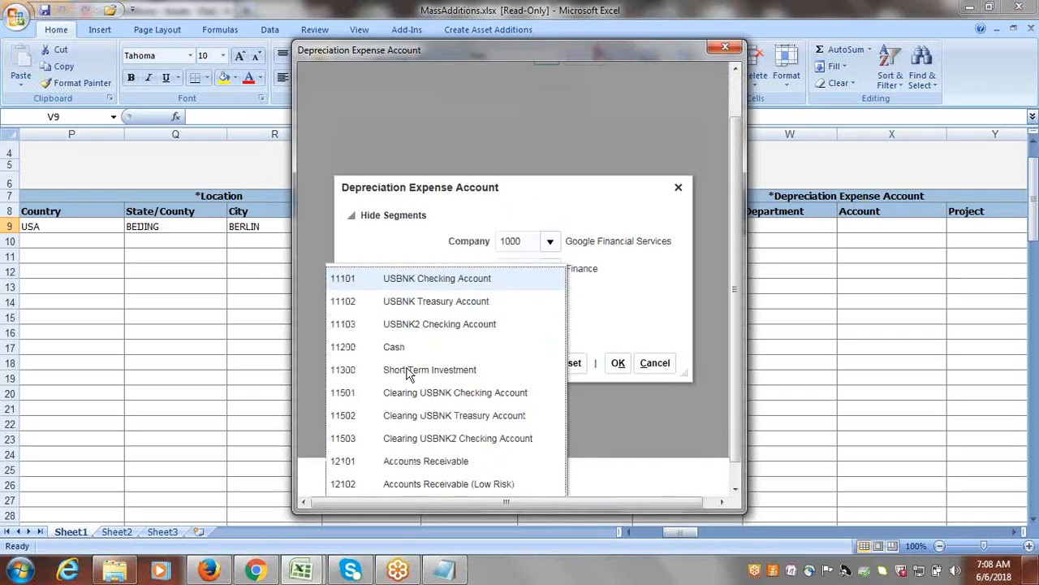
left_click_drag(738, 265, 733, 293)
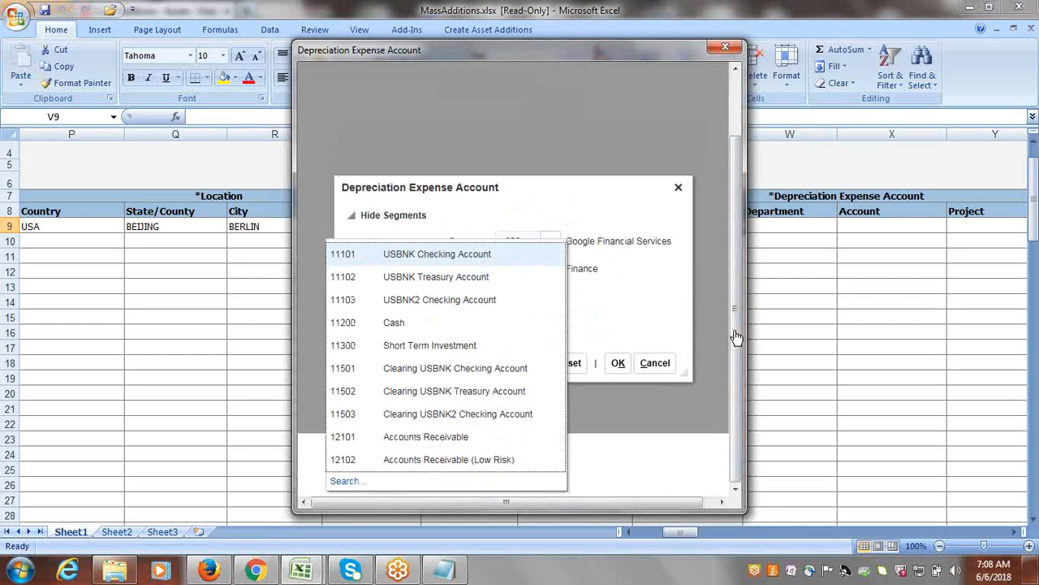
left_click(344, 483)
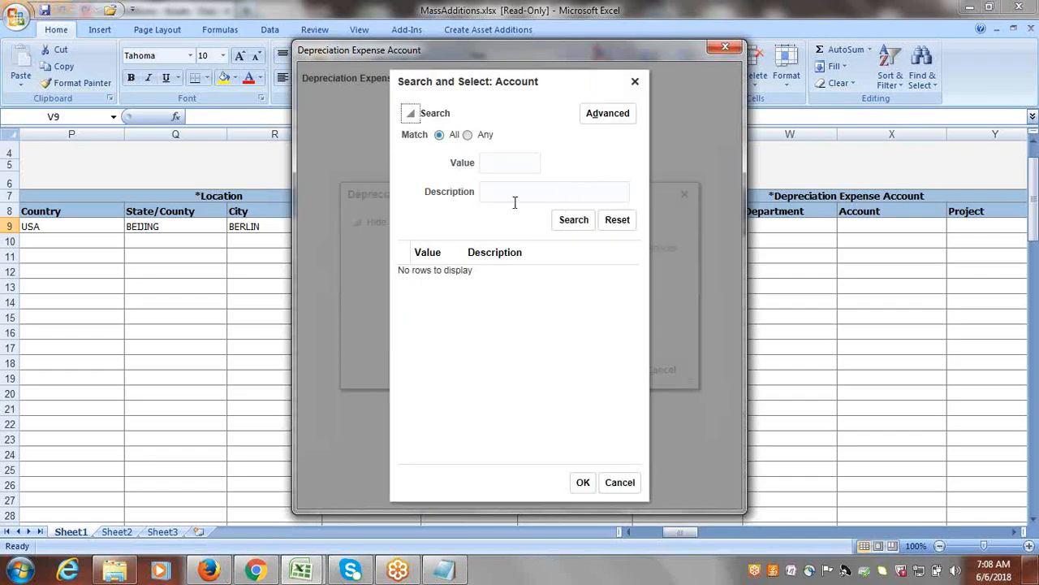
left_click(514, 199)
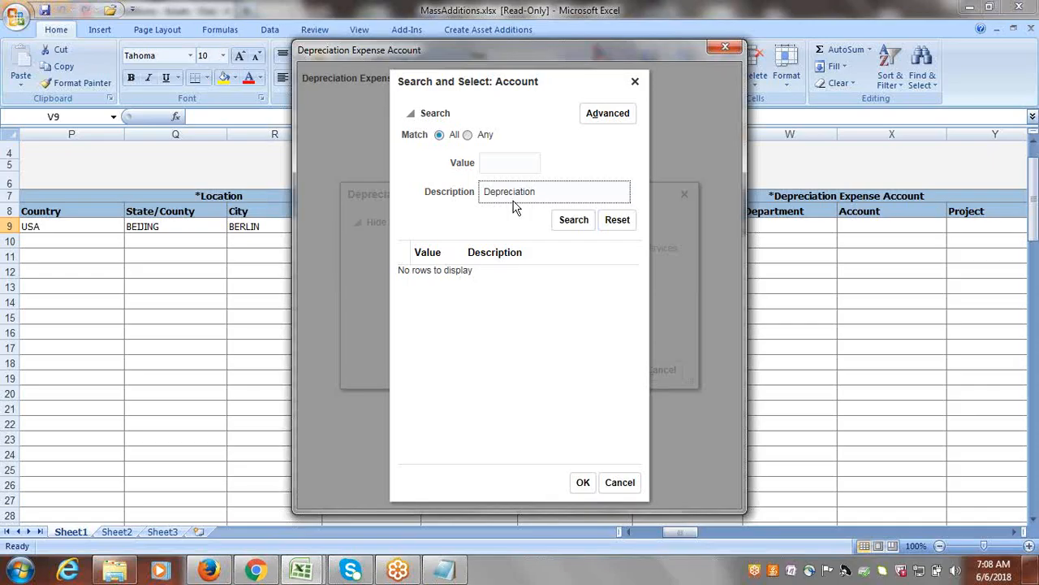
type("Depreciation")
left_click(574, 222)
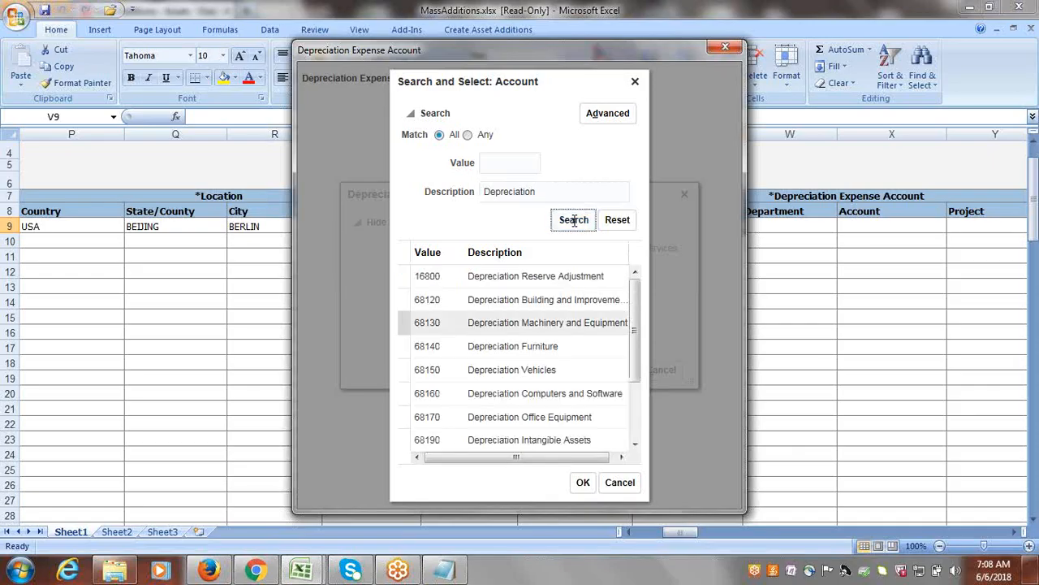
left_click(525, 302)
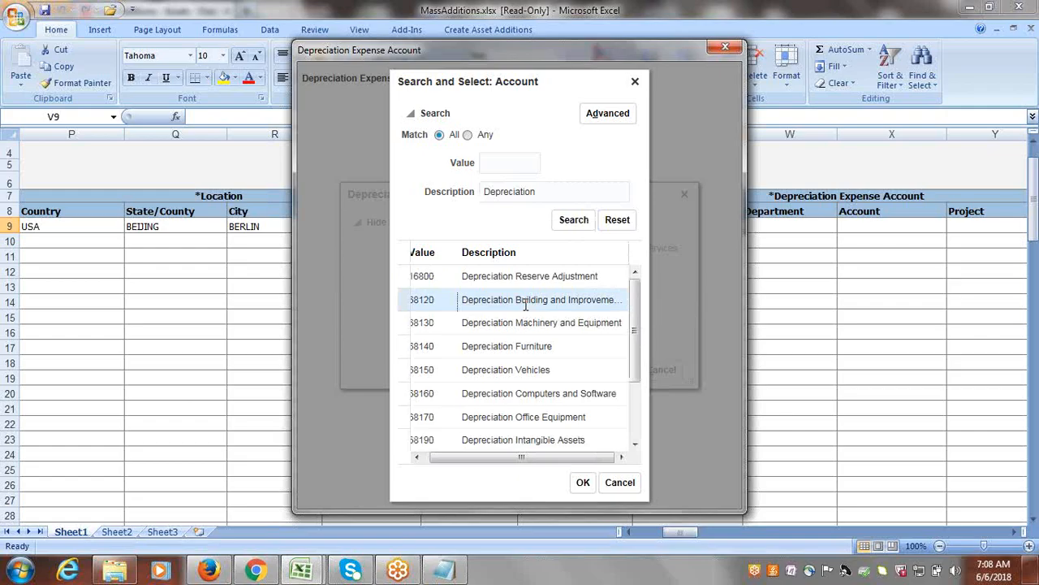
left_click(582, 484)
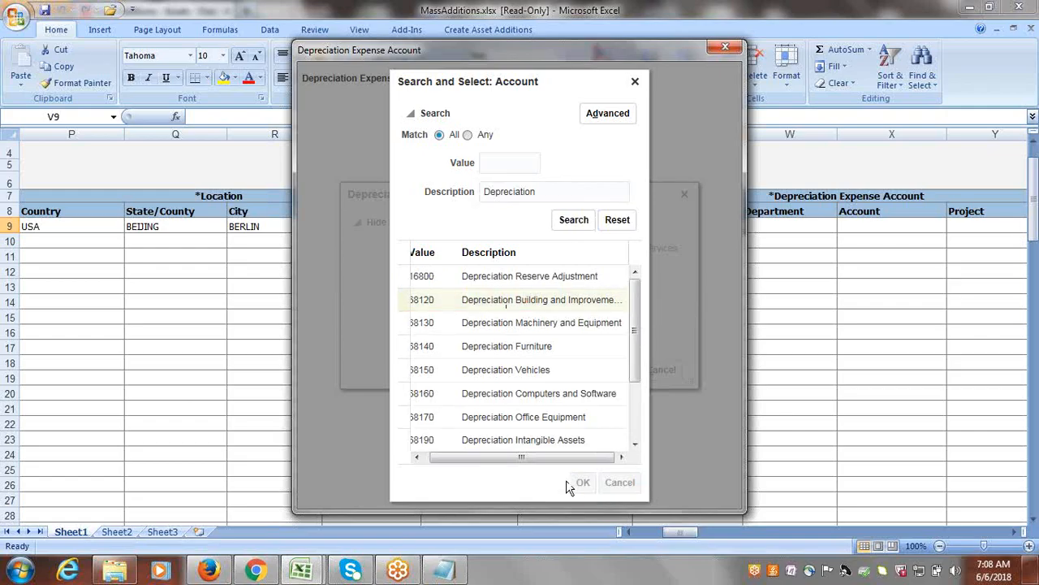
Choose project 1000 EBS Projects and apply the depreciation expense account to the Building2 row.
left_click(557, 332)
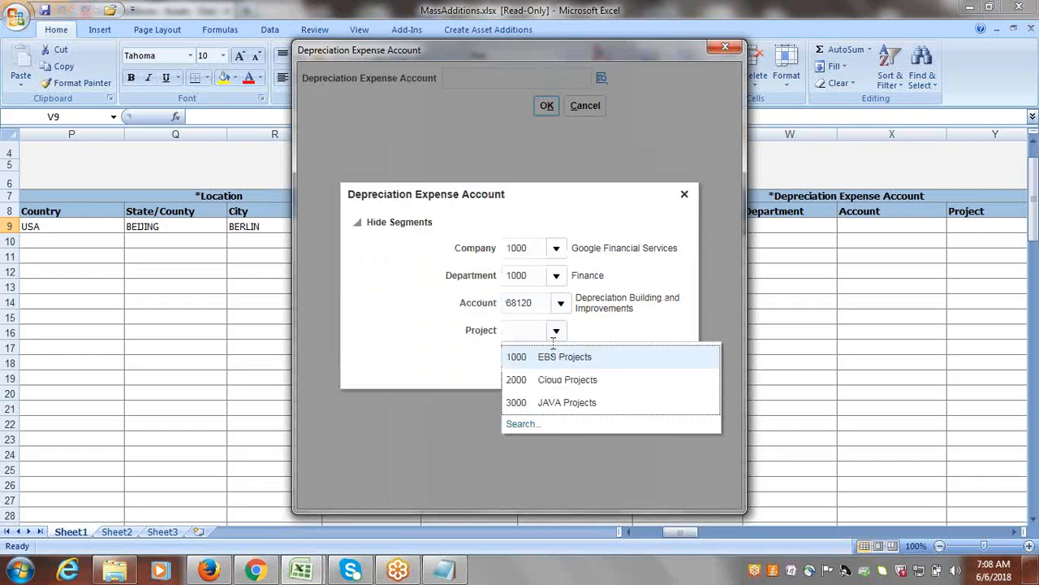
left_click(549, 354)
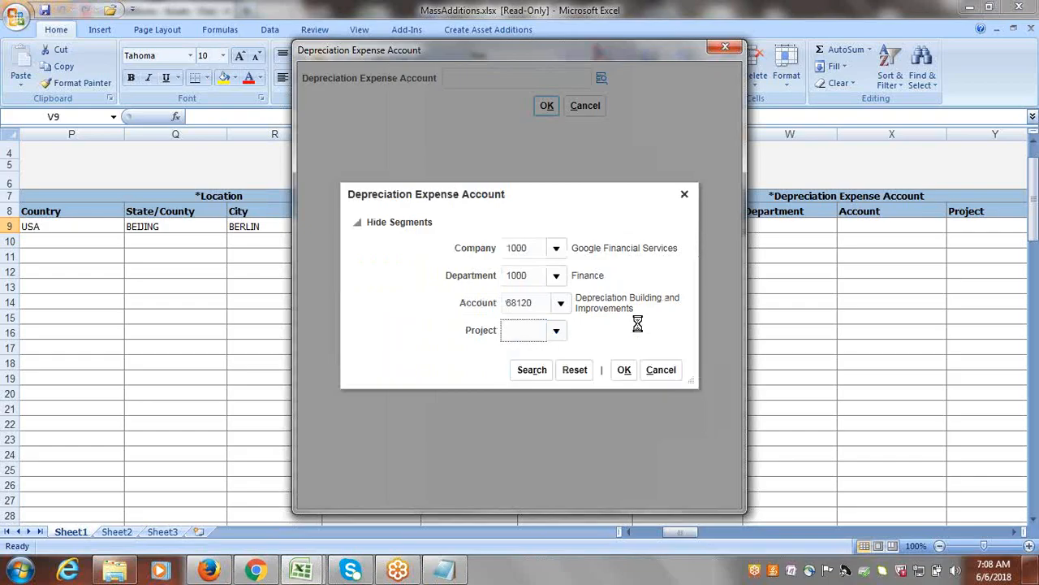
left_click(625, 369)
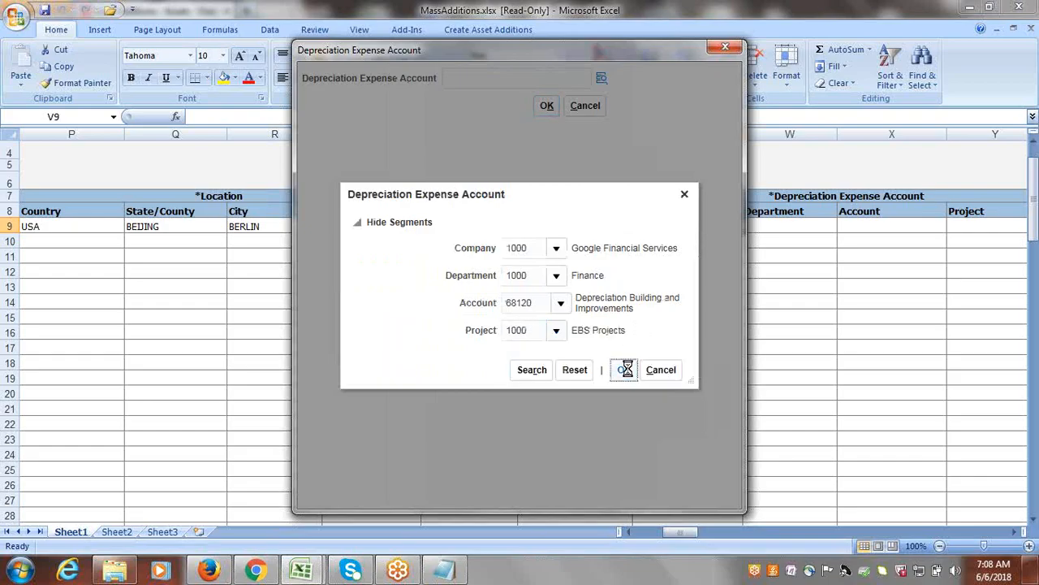
left_click(541, 111)
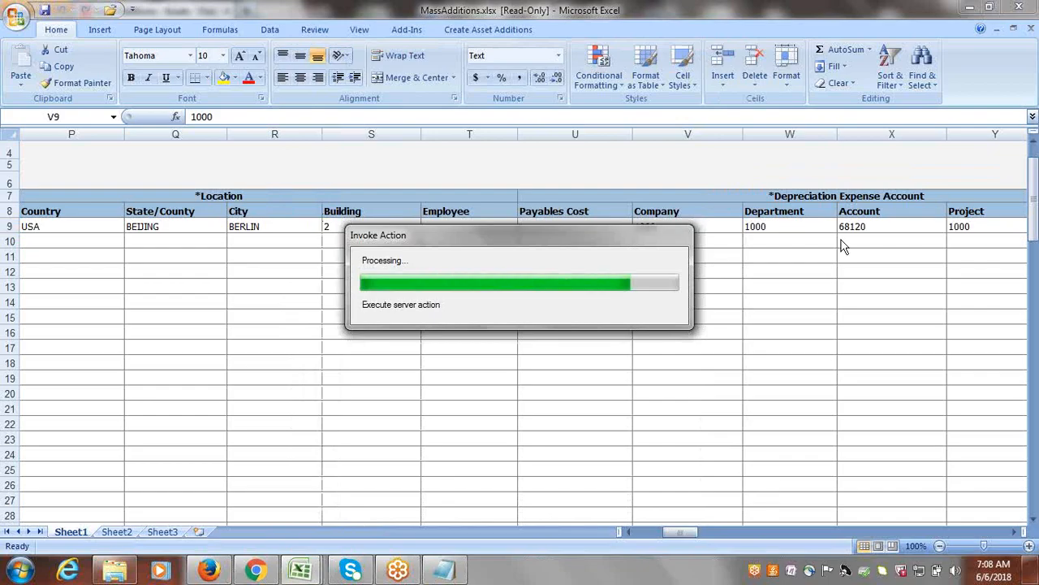
key("Tab")
key("Tab")
key("Tab")
key("Tab")
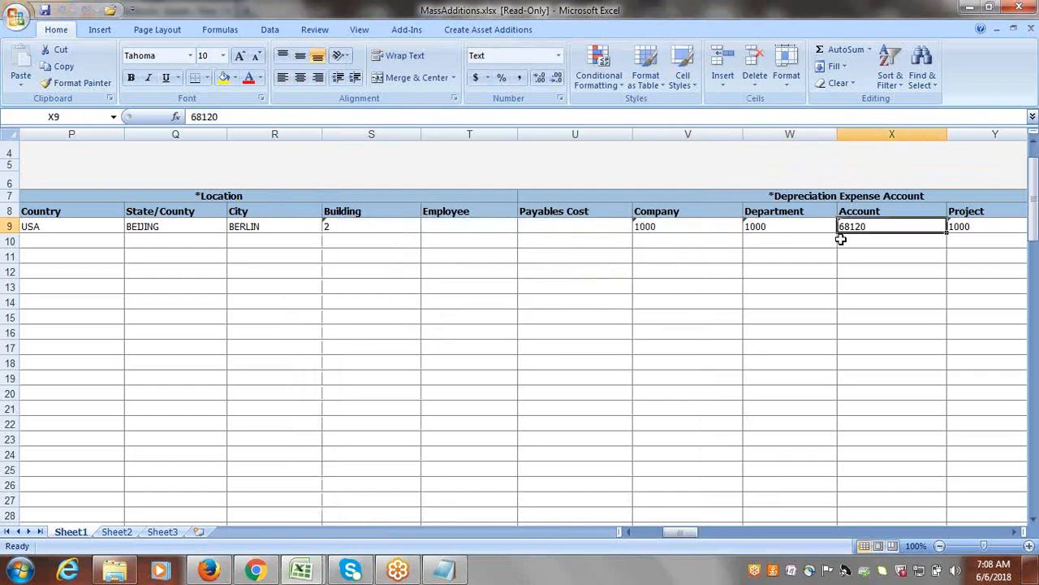
Open the segment selection for the Building2 row's clearing account.
key("Tab")
key("Tab")
key("Tab")
key("Tab")
key("Tab")
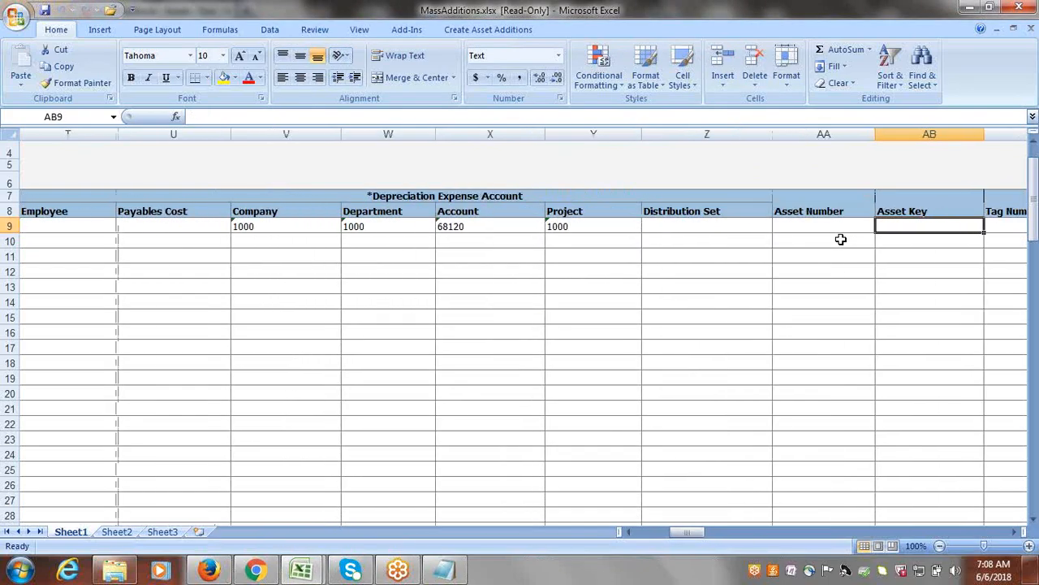
key("Tab")
key("Tab")
key("Tab")
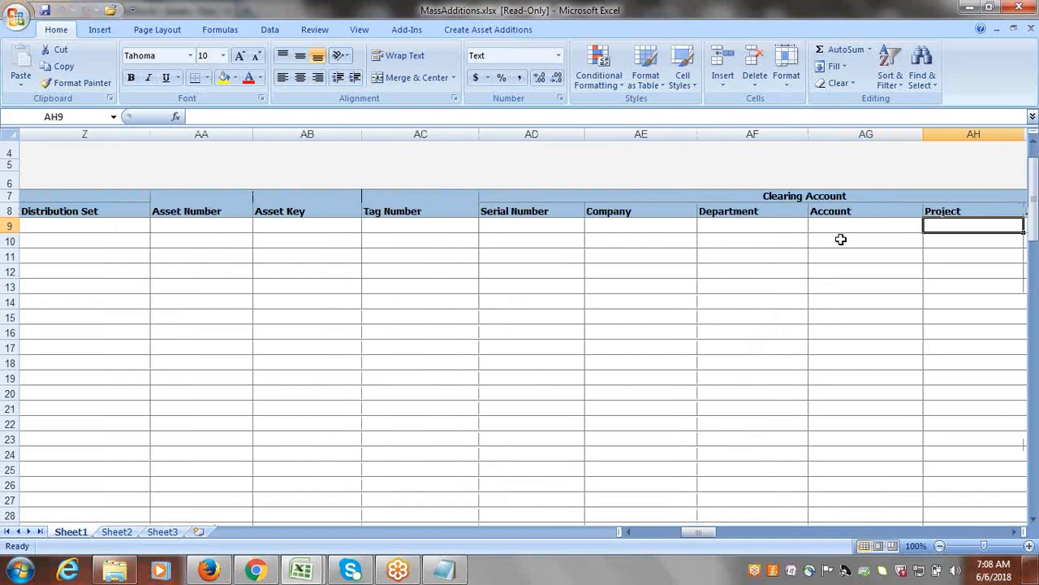
left_click(627, 224)
double_click(628, 224)
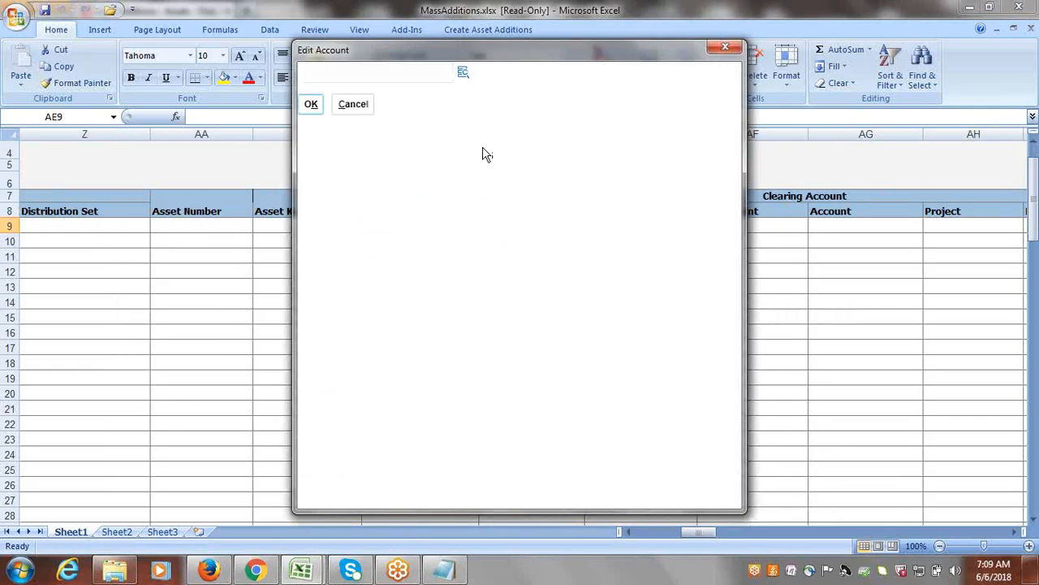
left_click(464, 73)
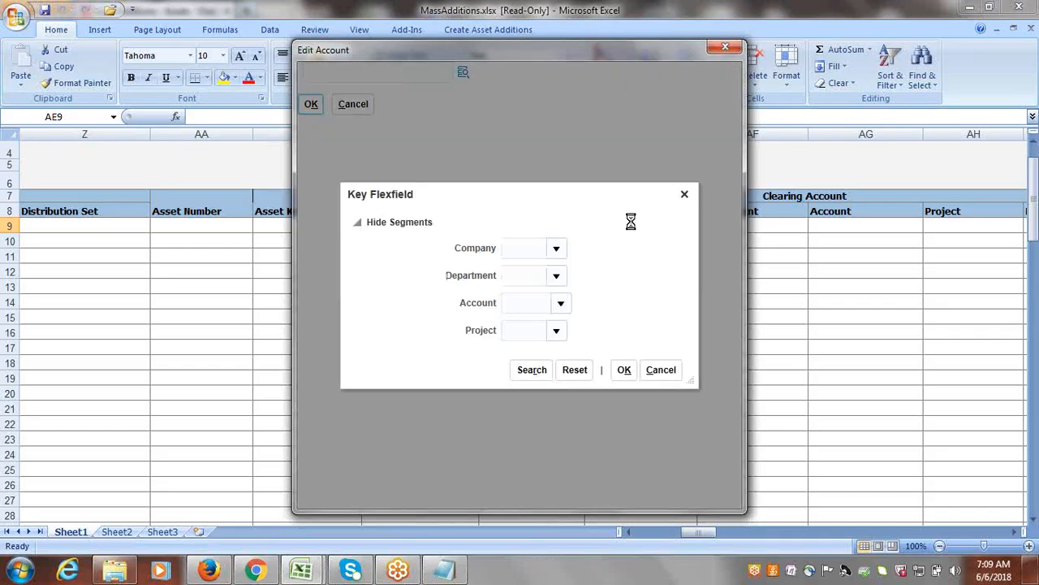
Set the clearing account's company to 1000 Google Financial Services and its department to 1000 Finance.
left_click(553, 248)
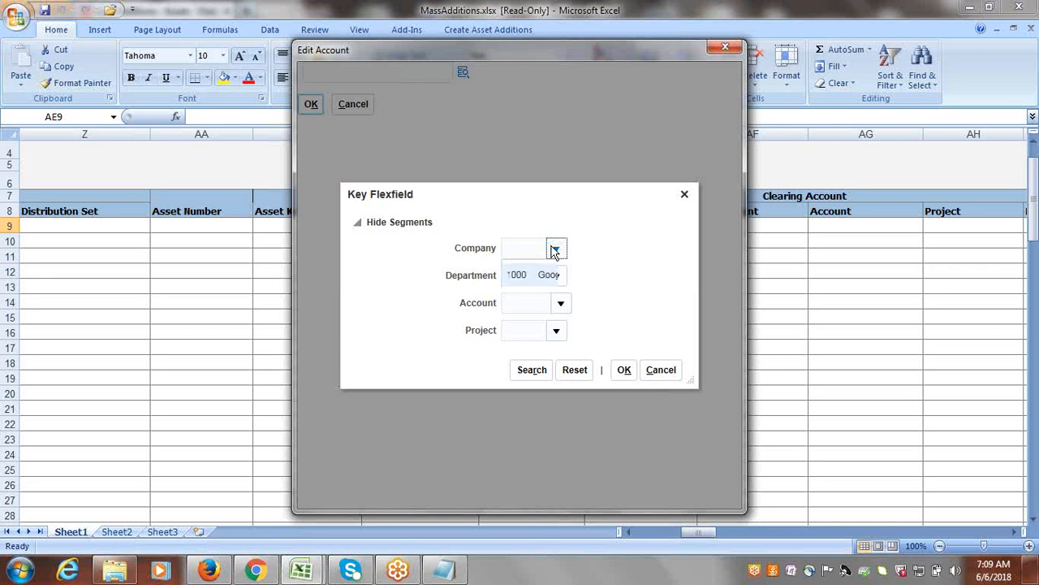
left_click(549, 274)
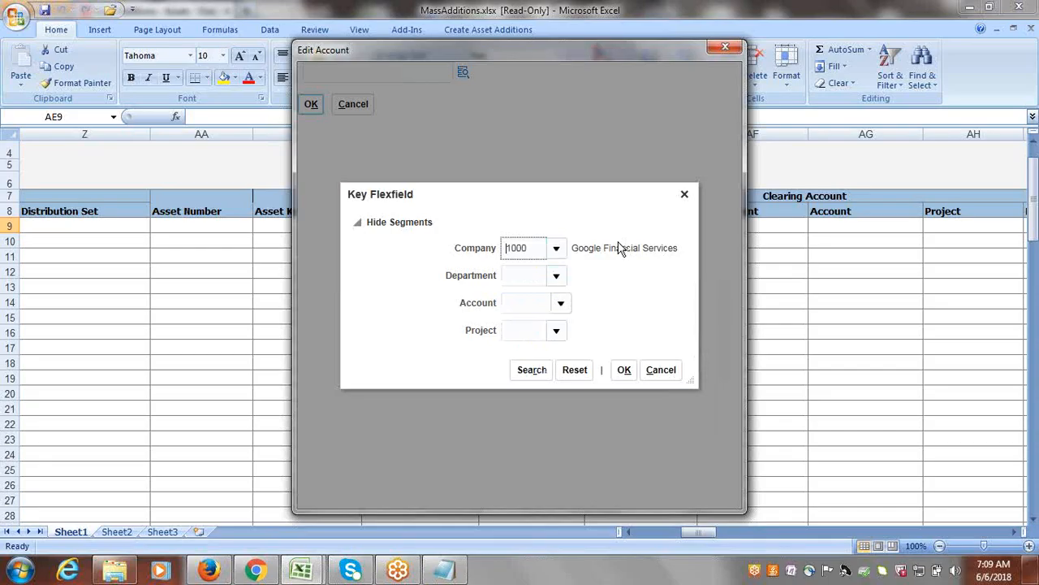
left_click(555, 275)
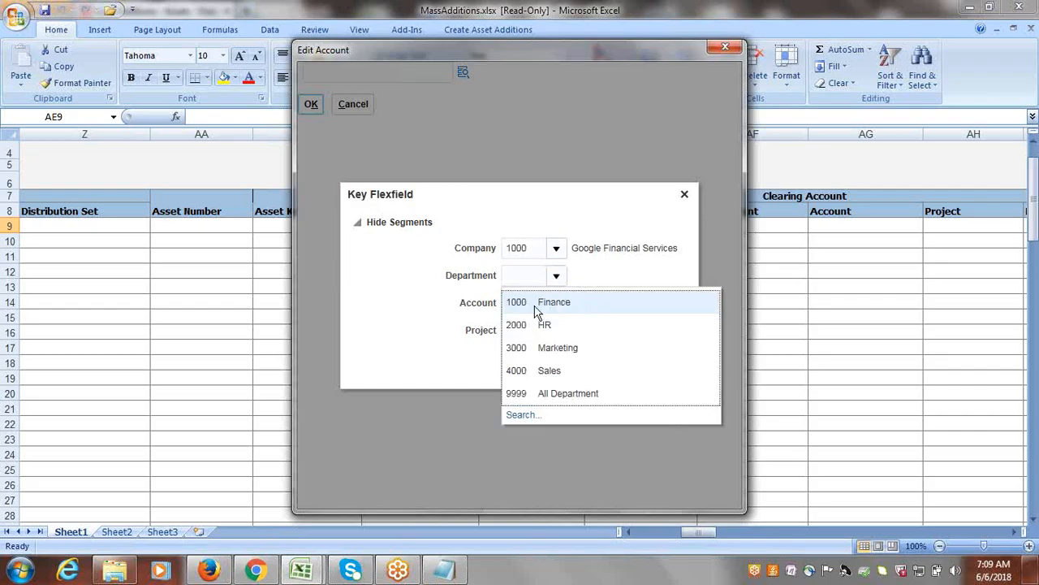
left_click(536, 305)
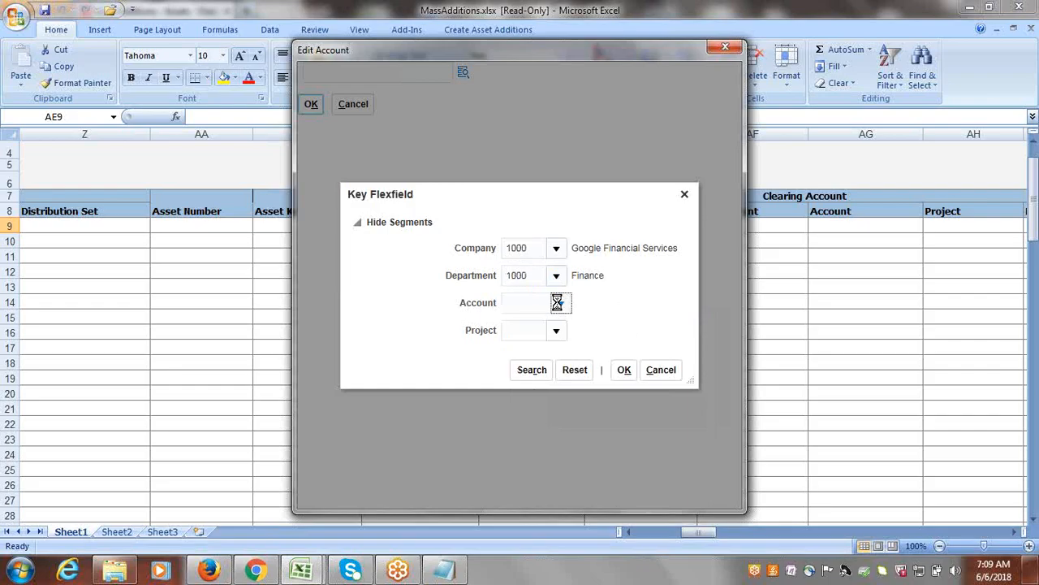
Search the clearing account values by the description Asset and select 15910, Asset Clearing.
left_click(557, 302)
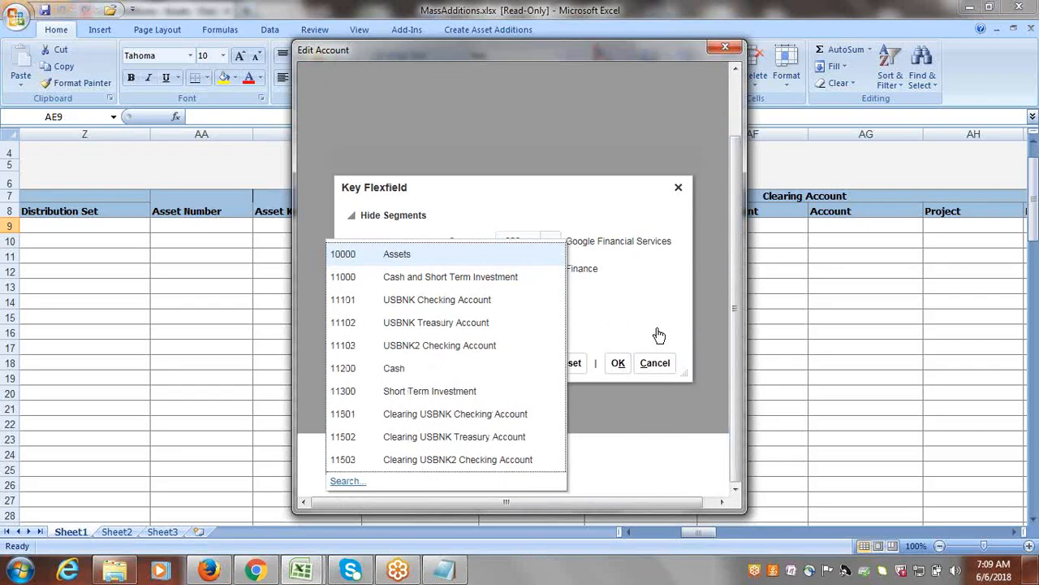
left_click(358, 482)
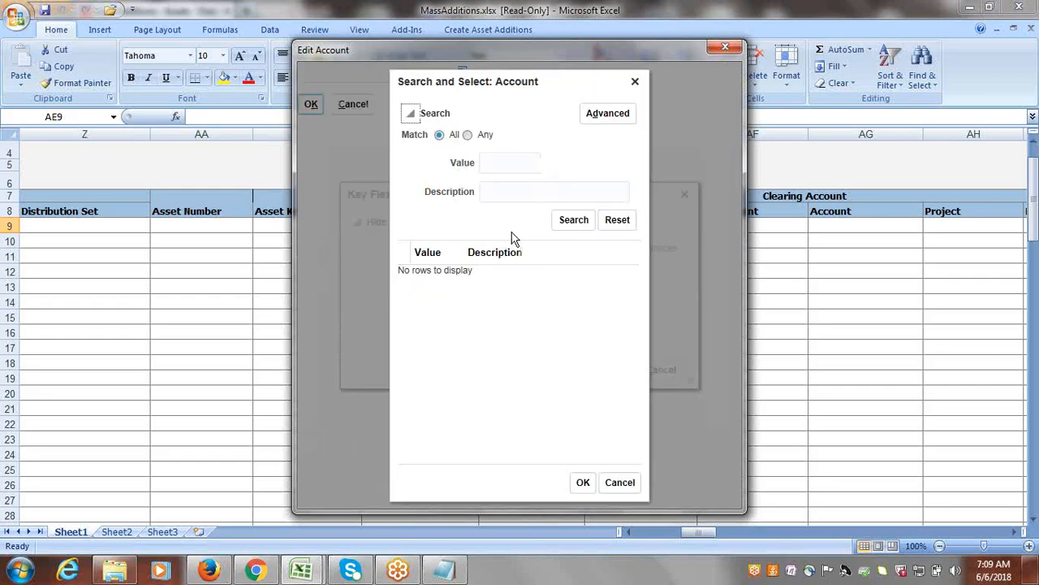
left_click(512, 199)
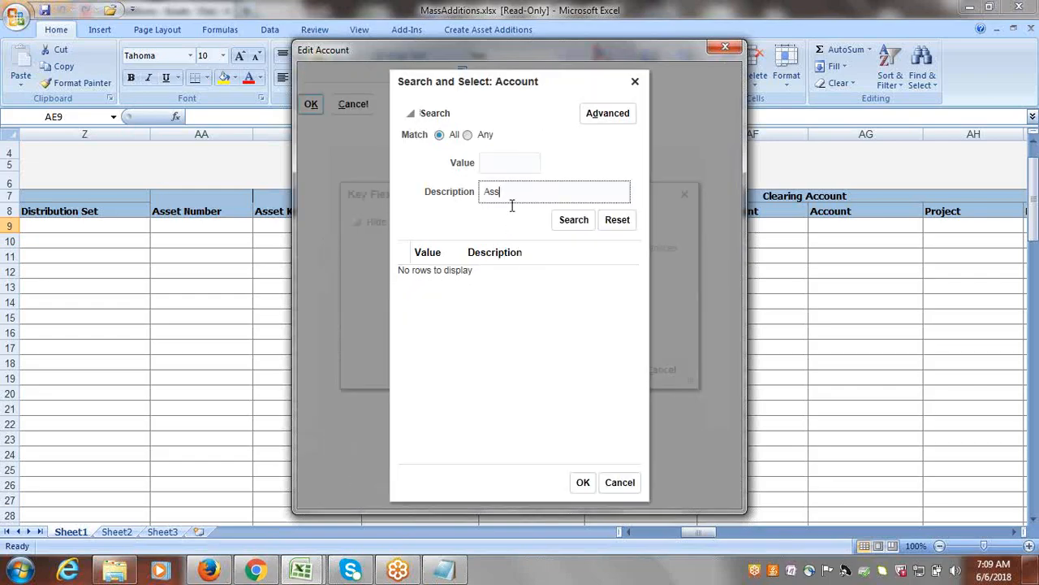
type("Asset Clearning")
left_click(574, 224)
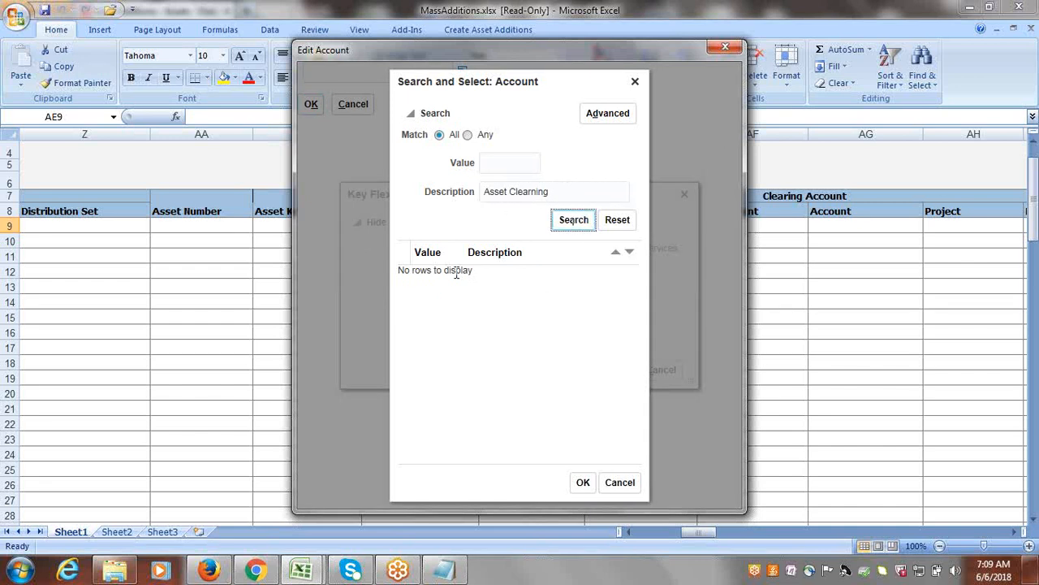
left_click(557, 191)
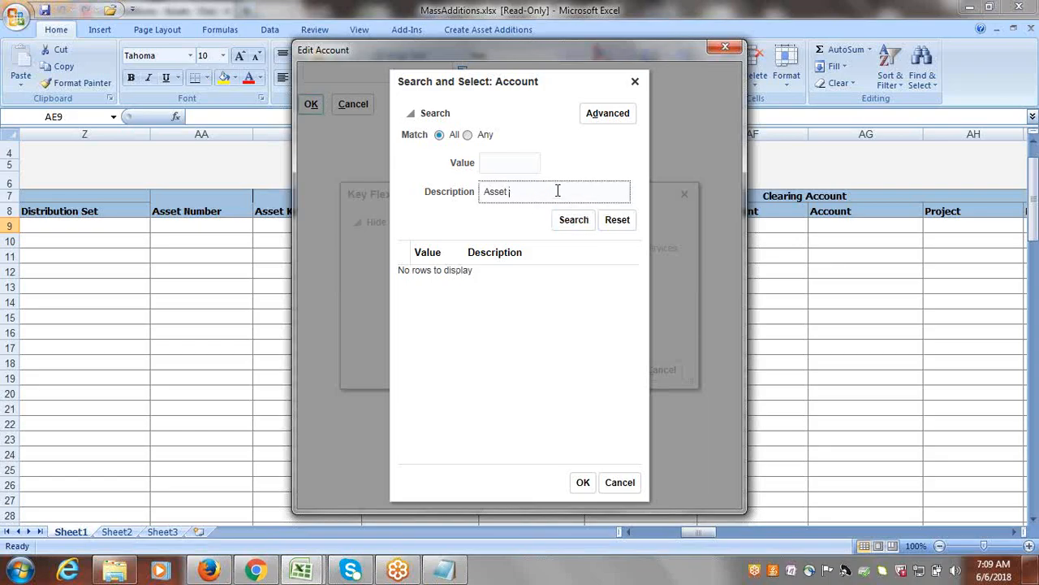
left_click(573, 220)
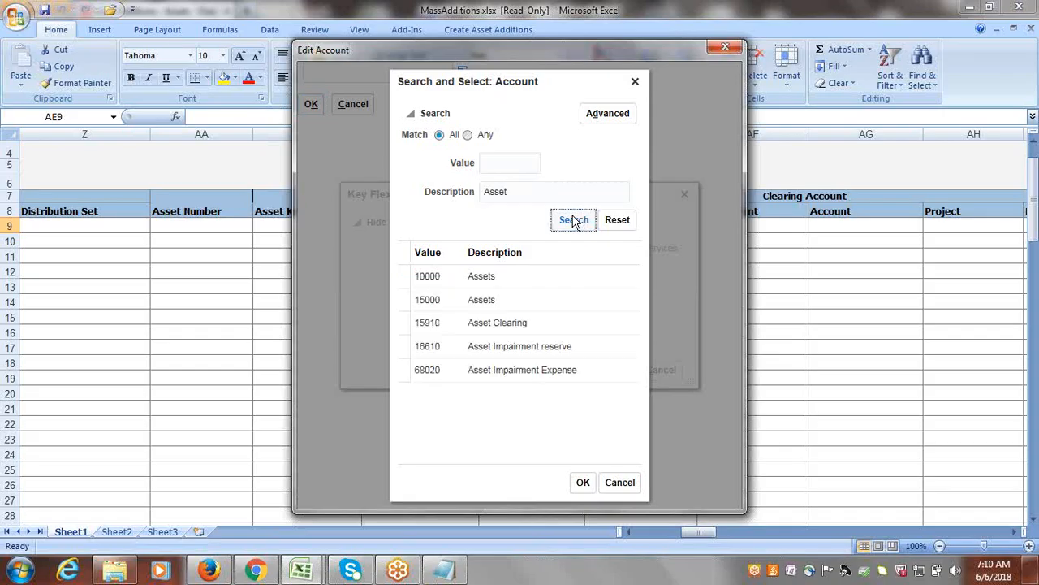
left_click(507, 327)
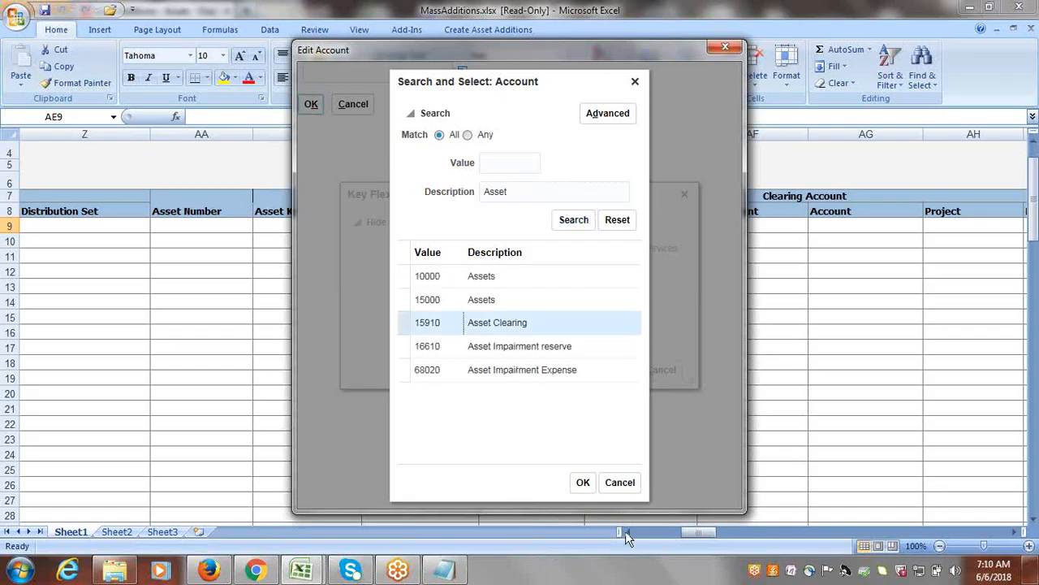
left_click(585, 481)
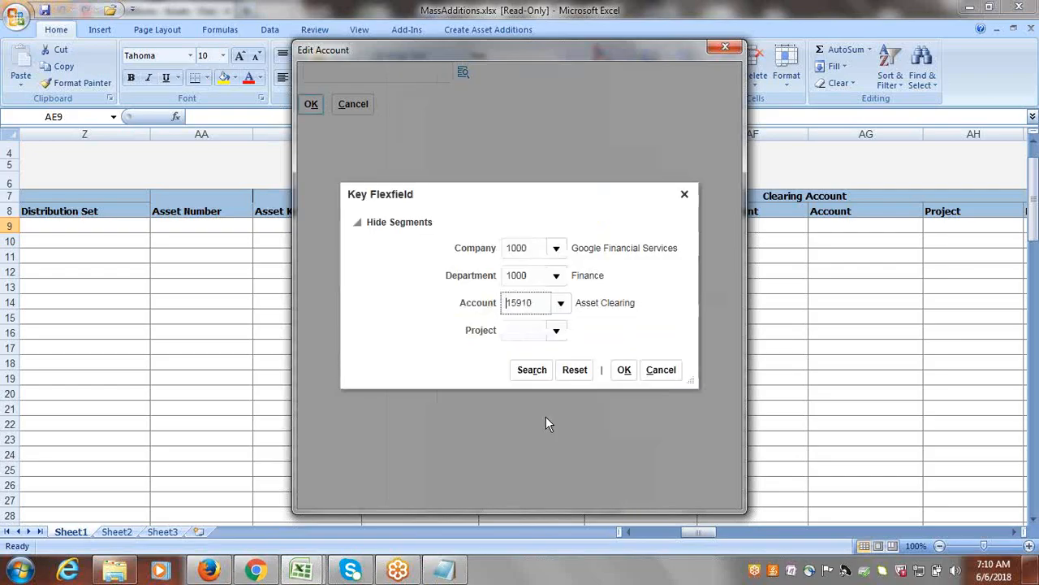
Choose project 1000 EBS Projects and apply the clearing account to the Building2 row.
left_click(557, 333)
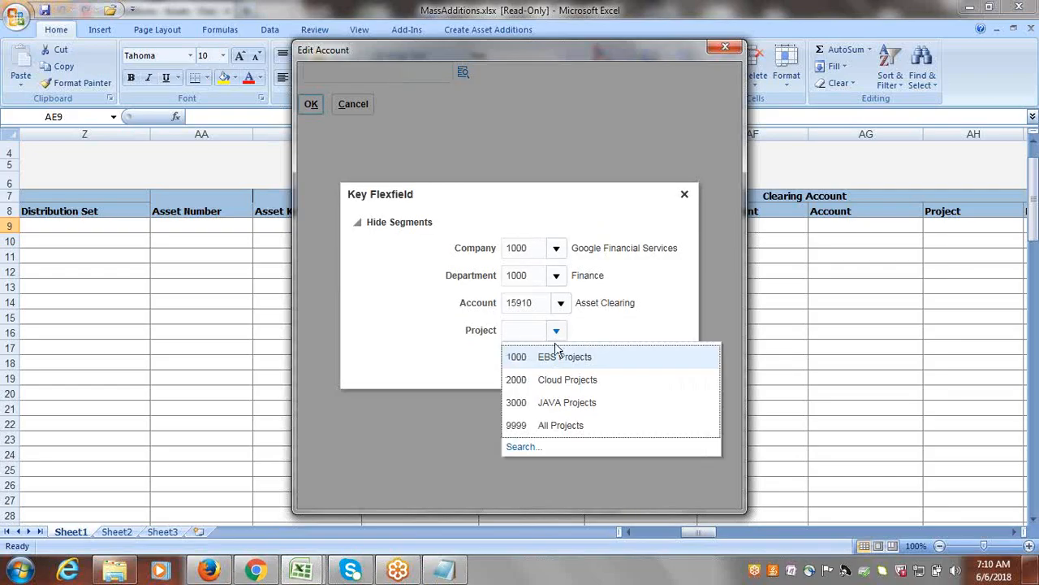
left_click(553, 352)
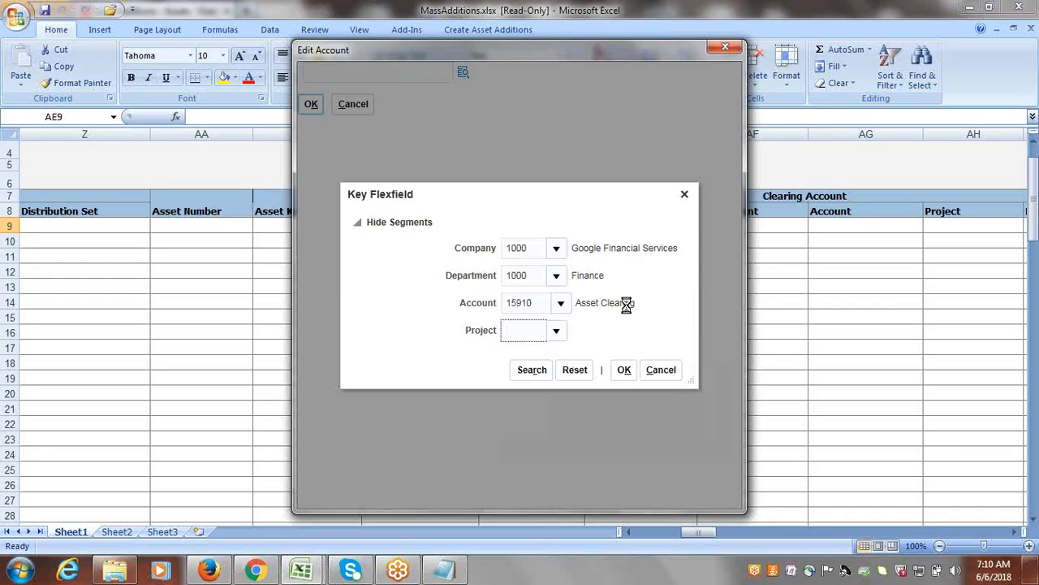
left_click(628, 371)
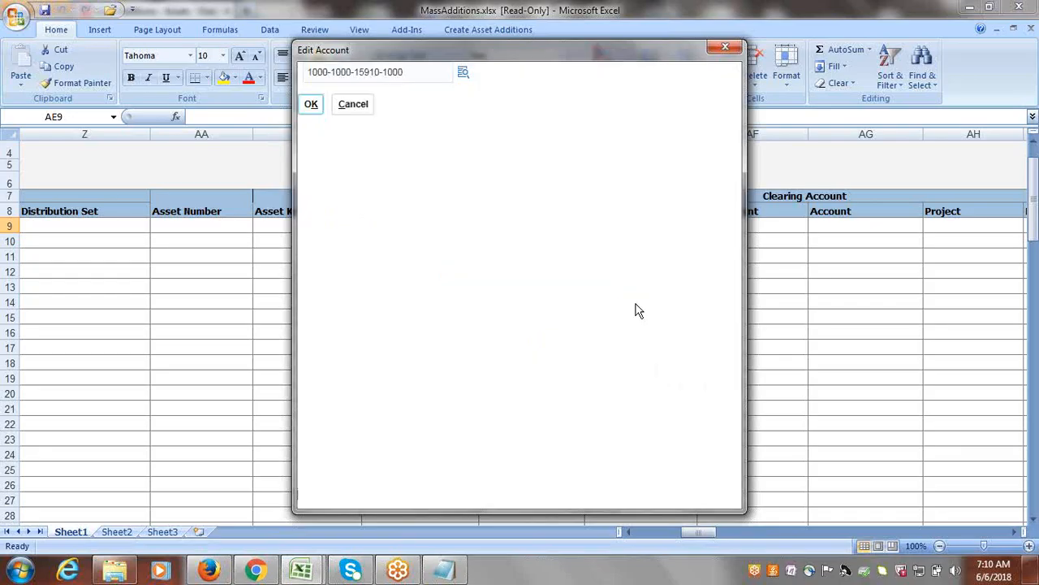
left_click(312, 105)
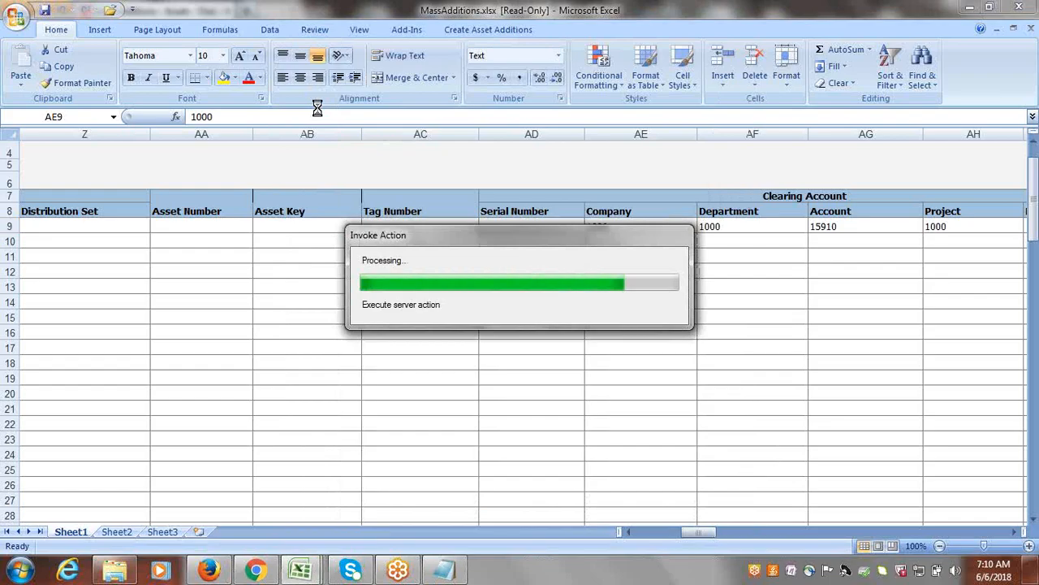
Set the Depreciate option of the Building2 row to Yes.
left_click(532, 226)
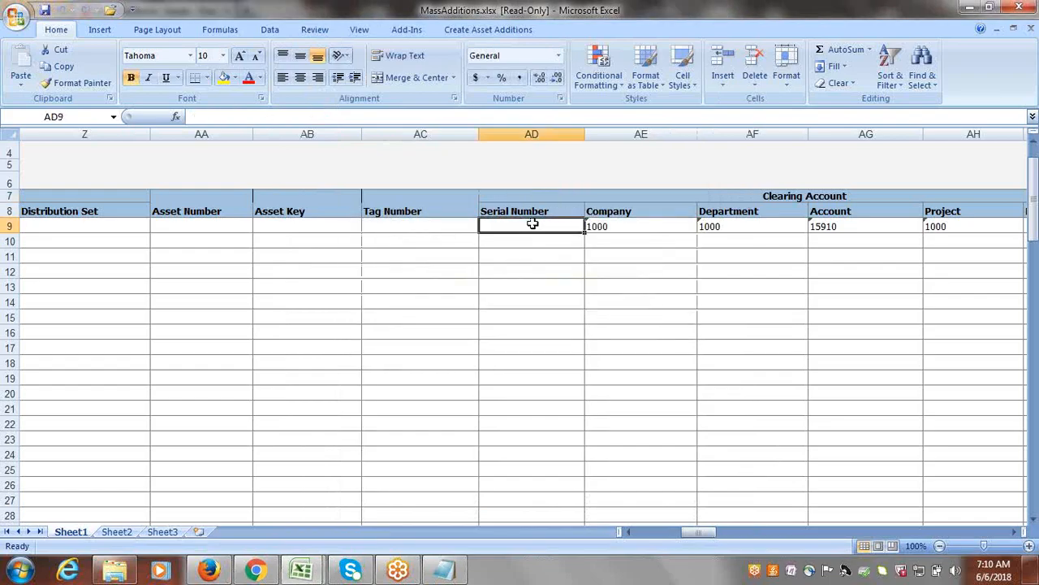
key("Tab")
key("Tab")
key("Tab")
key("Tab")
key("Tab")
key("Tab")
key("Tab")
key("Tab")
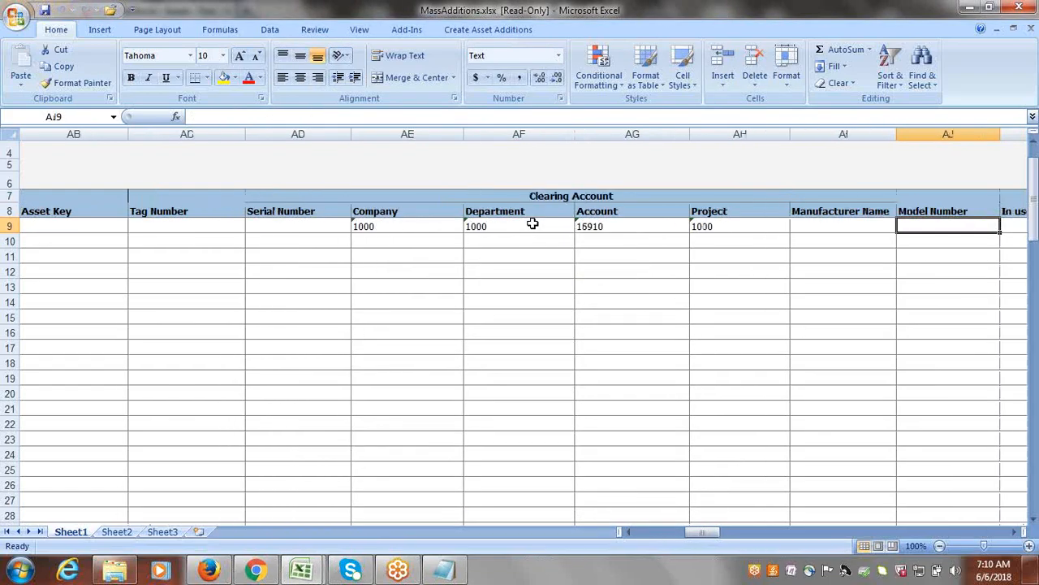
key("Tab")
key("Tab")
key("Tab")
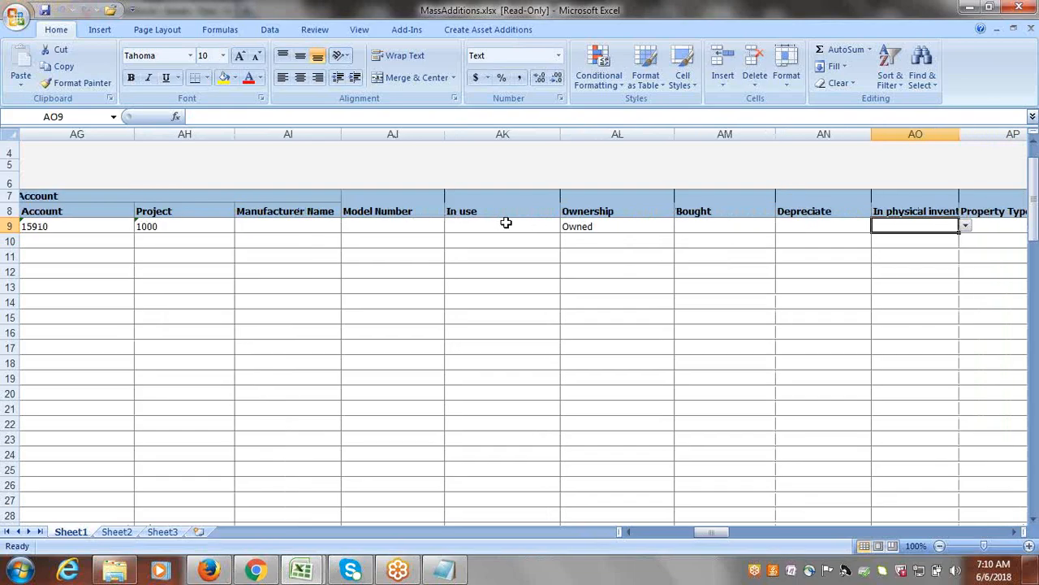
left_click(506, 222)
key("Tab")
key("Tab")
key("Tab")
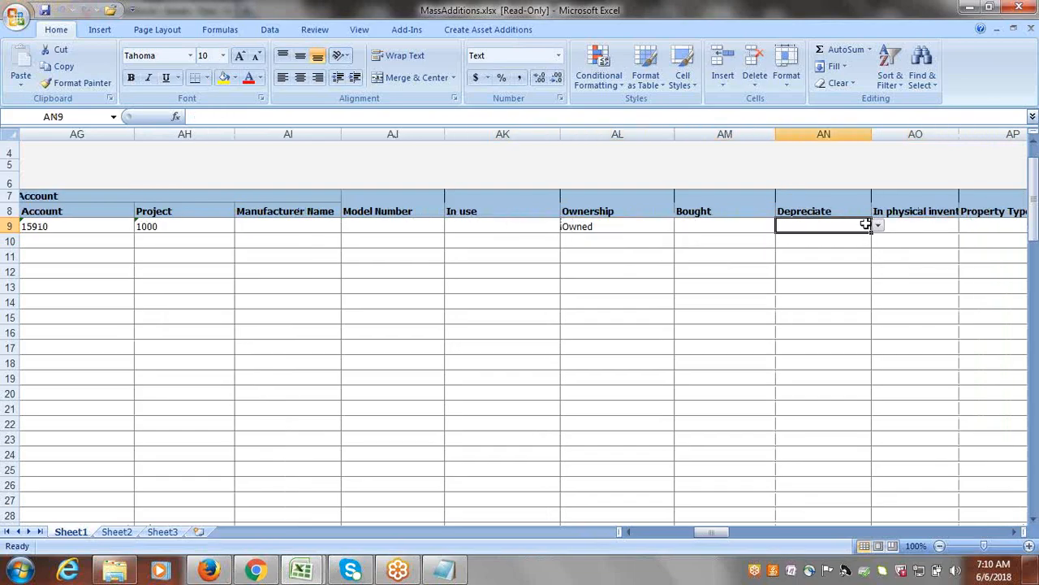
left_click(878, 226)
left_click(815, 257)
Review the Building2 row's remaining columns, from In physical inventory through the Transaction Descriptive Flexfield attributes.
key("Tab")
key("Tab")
key("Tab")
key("Tab")
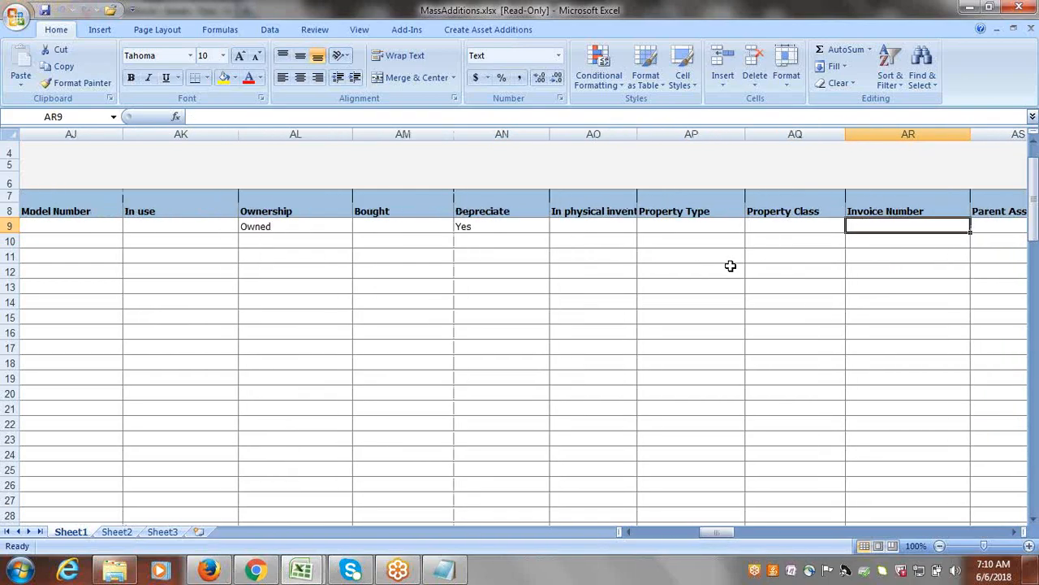
key("Tab")
key("Tab")
key("Tab")
key("Tab")
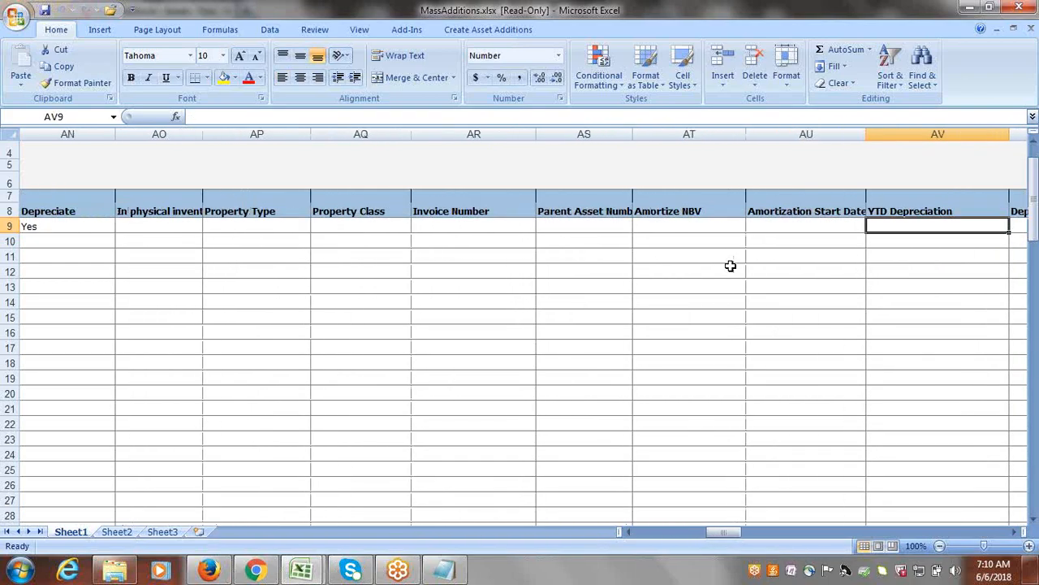
key("Tab")
key("Tab")
key("Tab")
key("Tab")
key("Tab")
key("Tab")
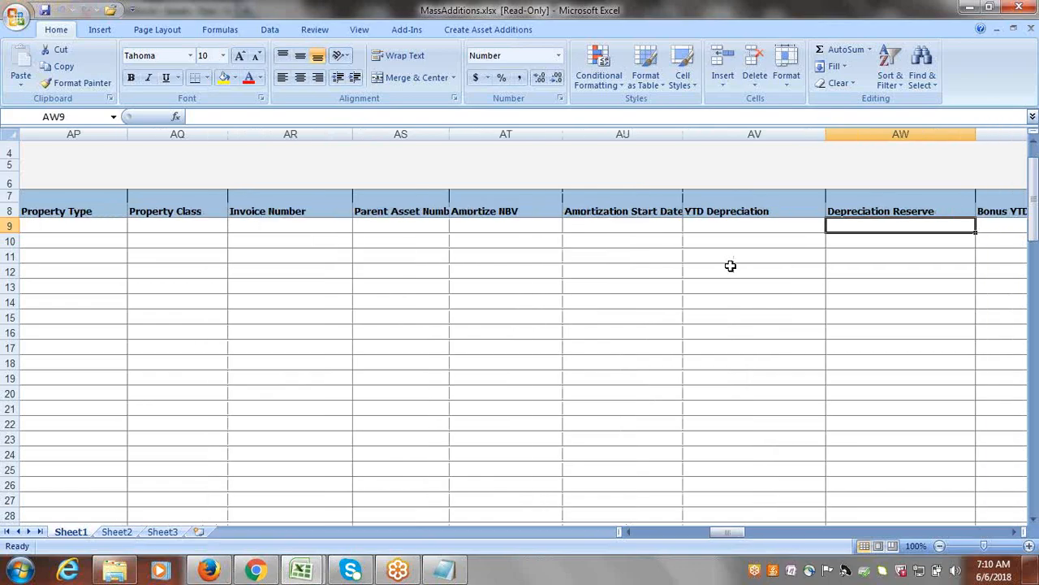
key("Tab")
key("Tab")
key("Tab")
key("Tab")
key("Tab")
key("Tab")
key("Tab")
key("Tab")
key("Tab")
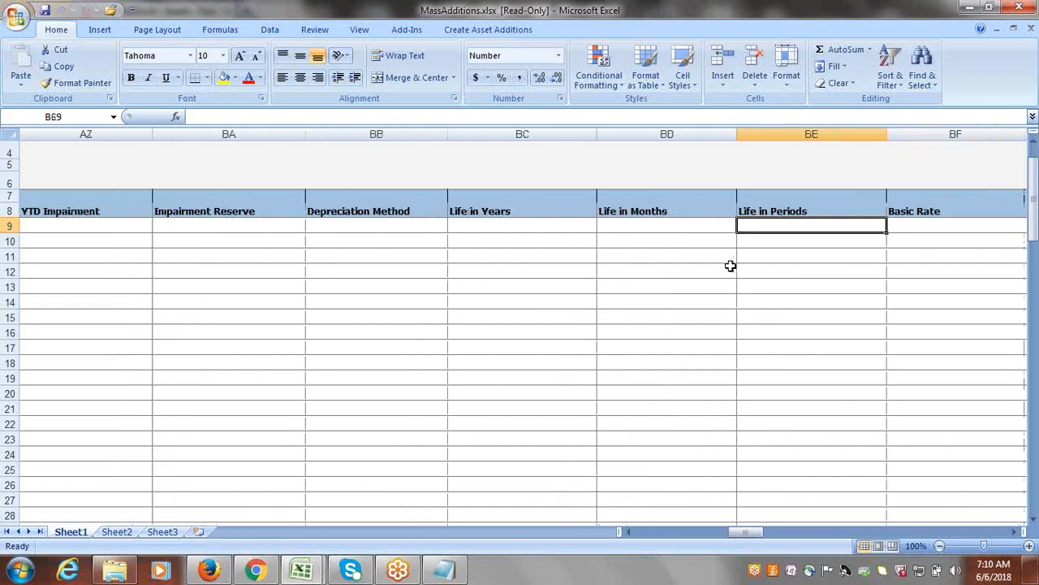
key("Tab")
key("Tab")
key("Tab")
key("Tab")
key("Tab")
key("Tab")
key("Tab")
key("Tab")
key("Tab")
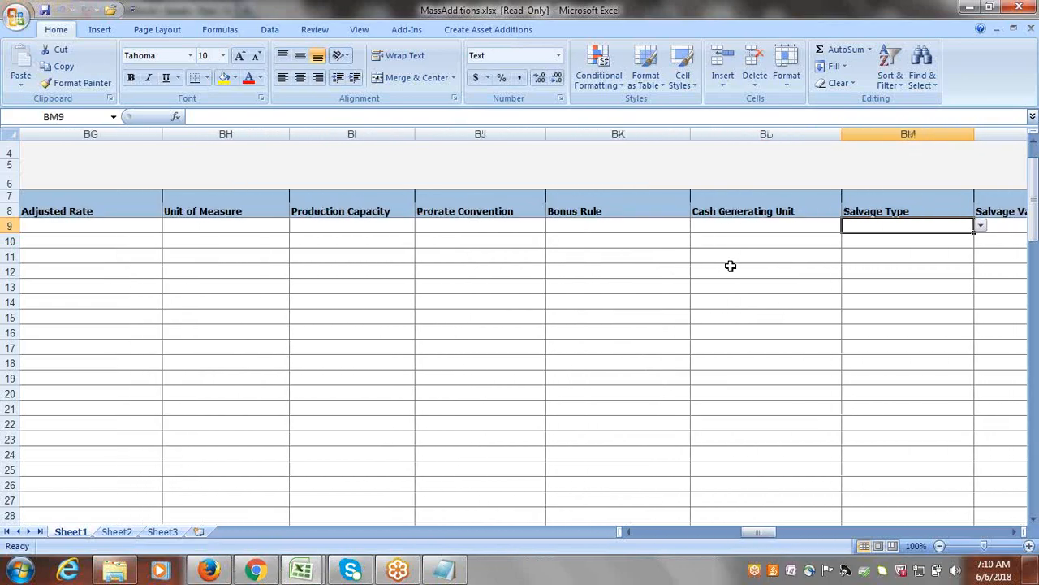
key("Tab")
key("Tab")
key("Tab")
key("Tab")
key("Tab")
key("Tab")
key("Tab")
key("Tab")
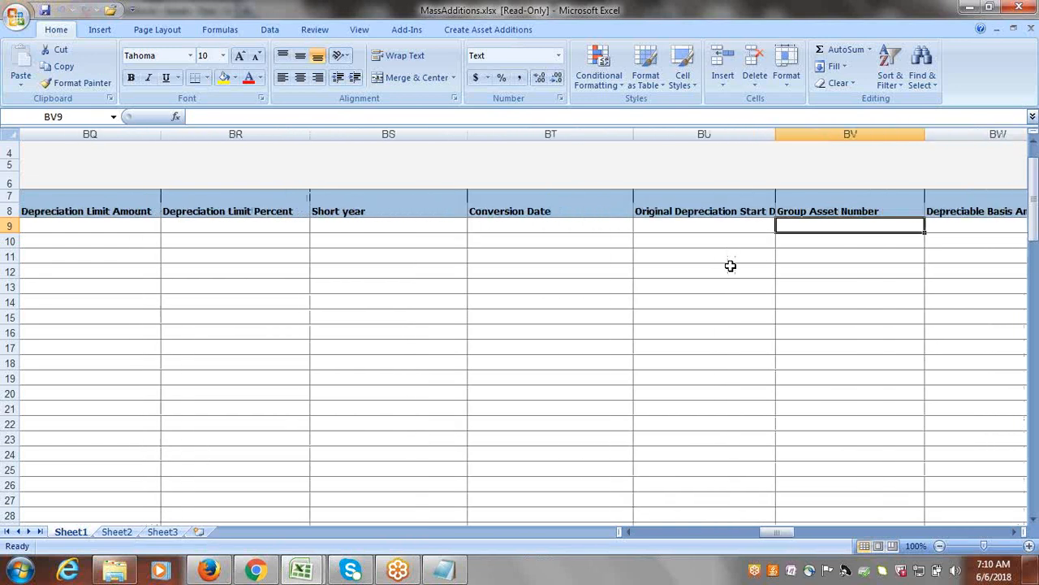
key("Tab")
key("Tab")
key("Tab")
key("Tab")
key("Tab")
key("Tab")
key("Tab")
key("Tab")
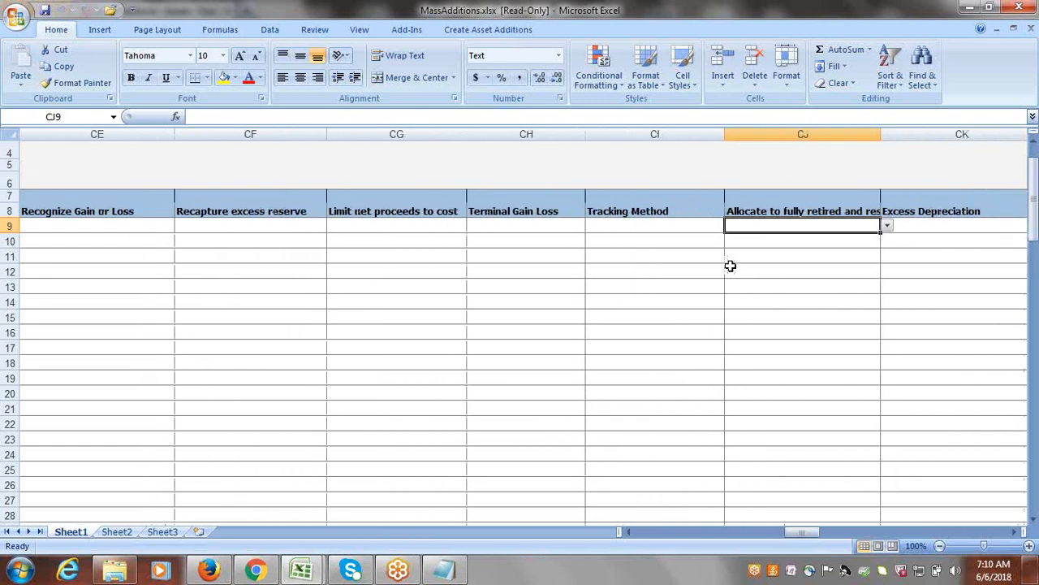
key("Tab")
key("Tab")
key("Tab")
key("Tab")
key("Tab")
key("Tab")
key("Tab")
key("Tab")
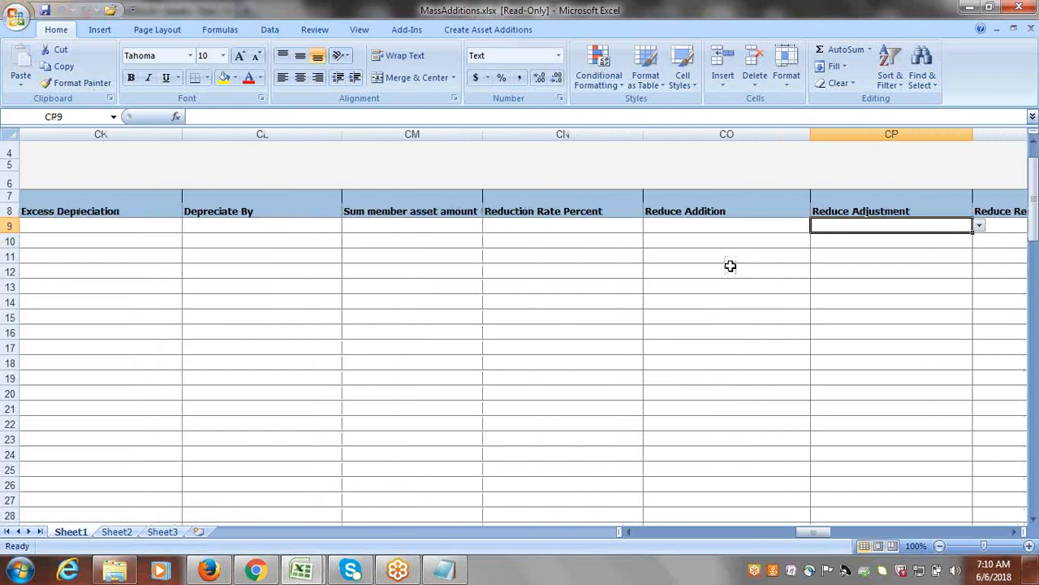
key("Tab")
key("Tab")
key("Tab")
key("Tab")
key("Tab")
key("Tab")
key("Tab")
key("Tab")
key("Tab")
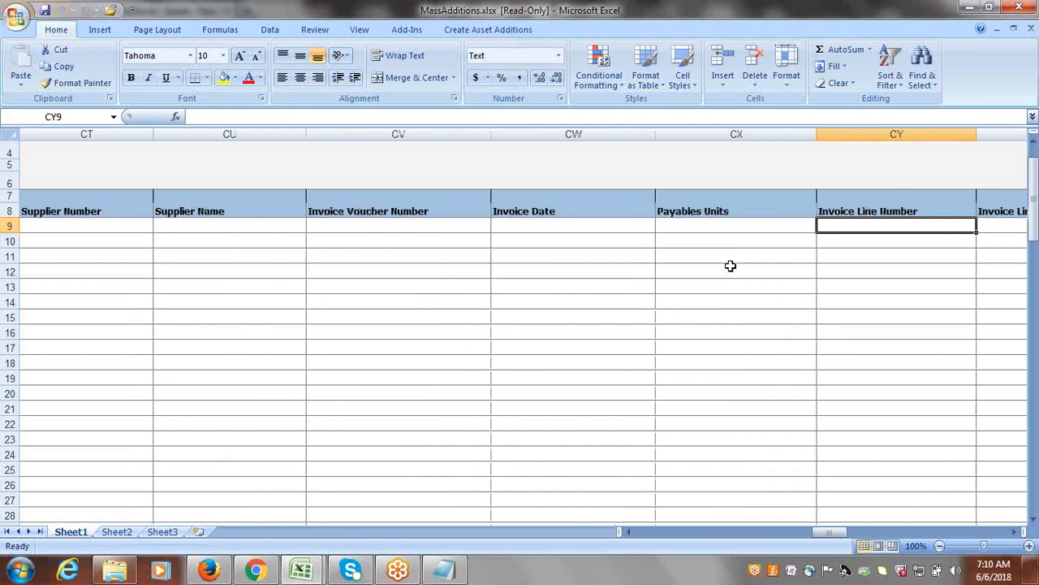
key("Tab")
key("Tab")
key("Tab")
key("Tab")
key("Tab")
key("Tab")
key("Tab")
key("Tab")
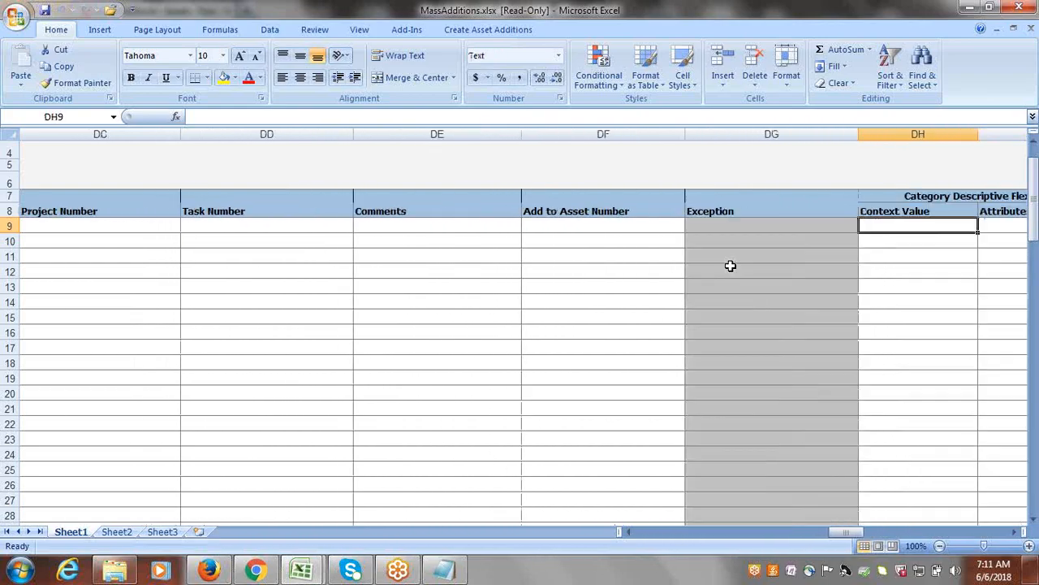
key("Tab")
key("Tab")
key("Tab")
key("Tab")
key("Tab")
key("Tab")
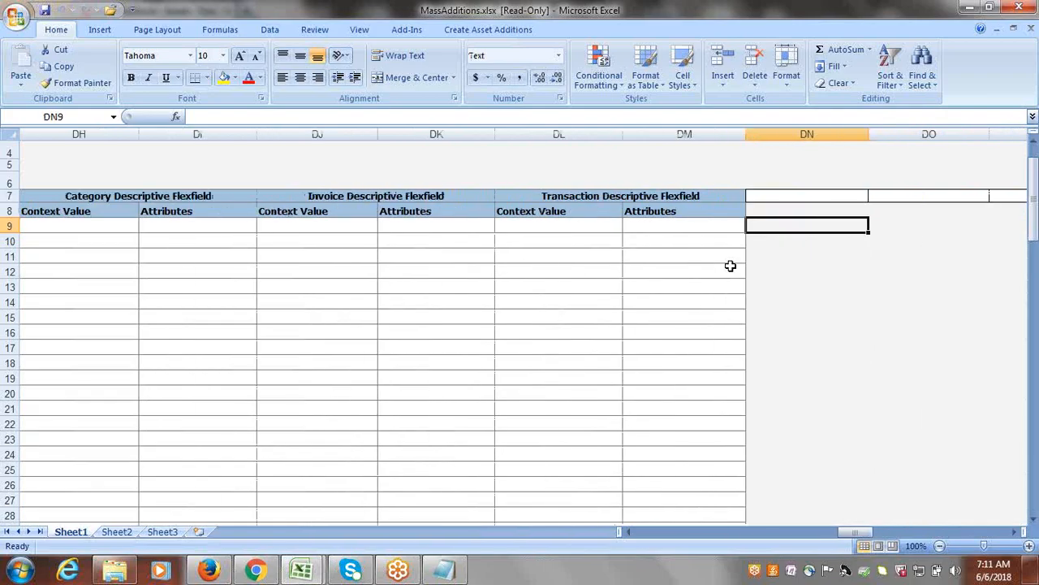
Submit the Building2 row to Fixed Assets with uploading of subsequent rows on failure enabled and downloading of all rows disabled.
left_click_drag(860, 532, 630, 516)
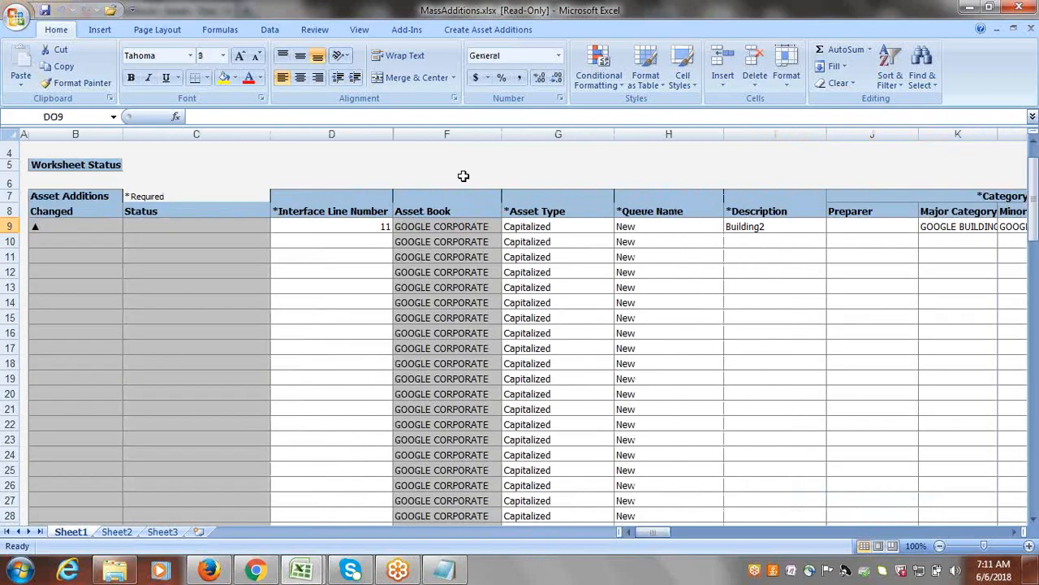
left_click(465, 32)
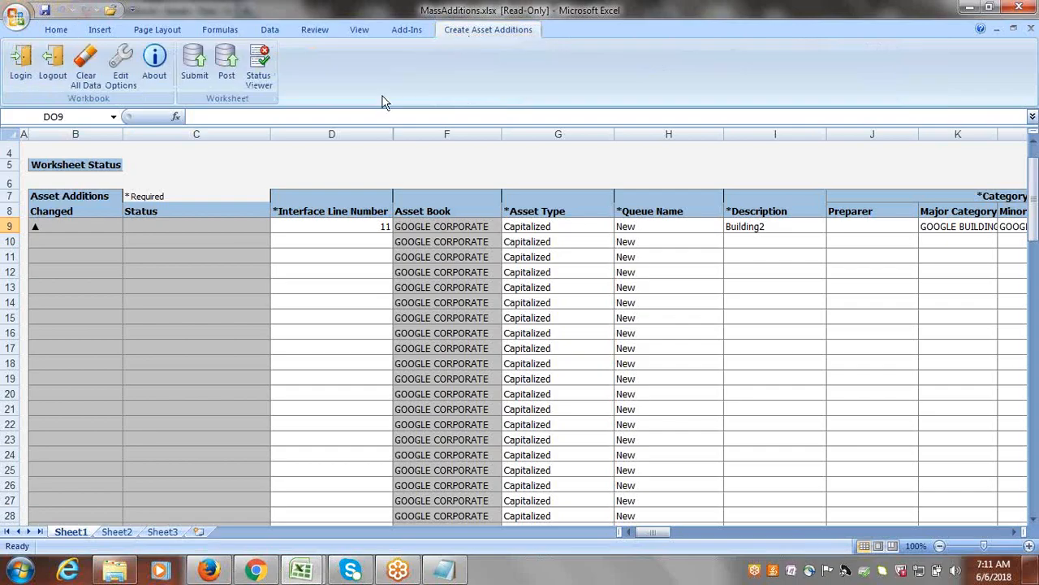
left_click(197, 81)
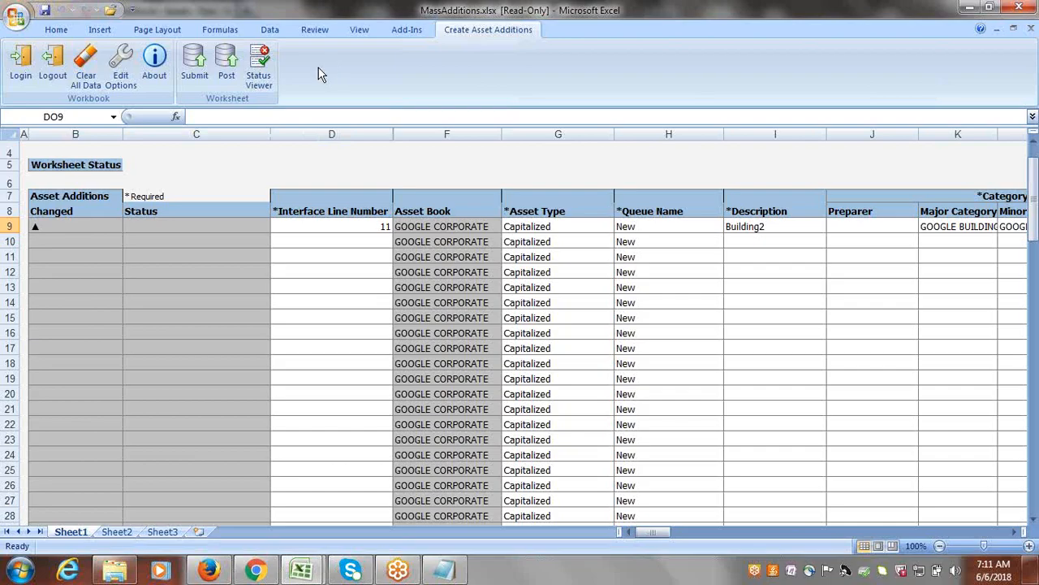
left_click(193, 61)
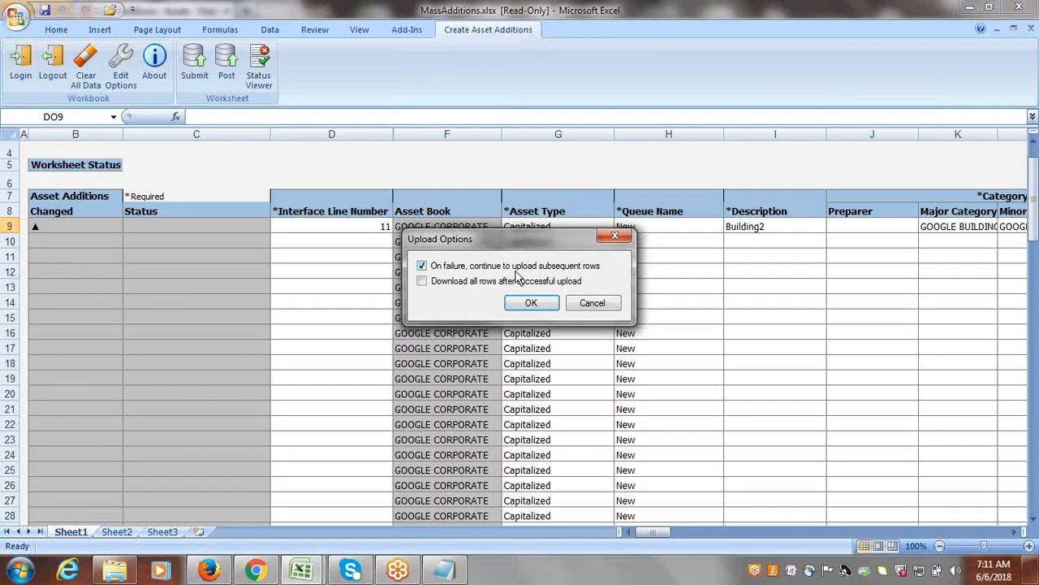
left_click(531, 304)
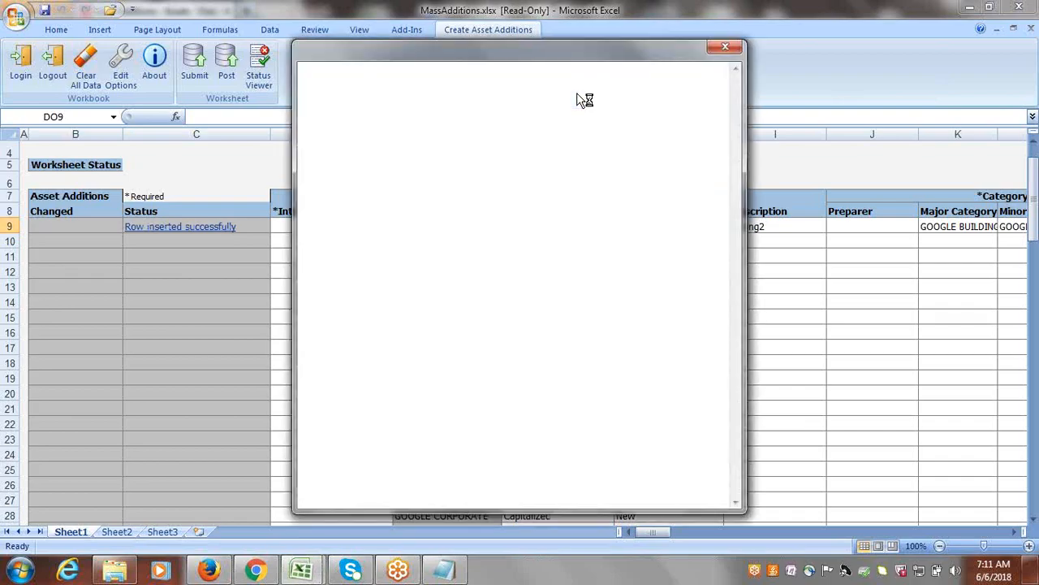
Dismiss the upload status window and close the MassAdditions workbook without saving changes.
left_click(720, 140)
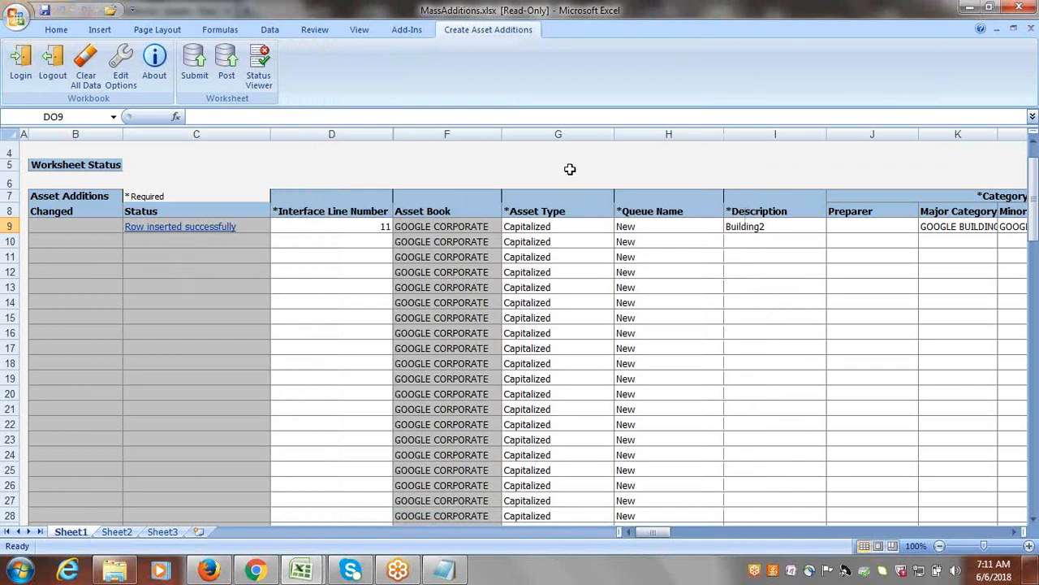
left_click(1028, 6)
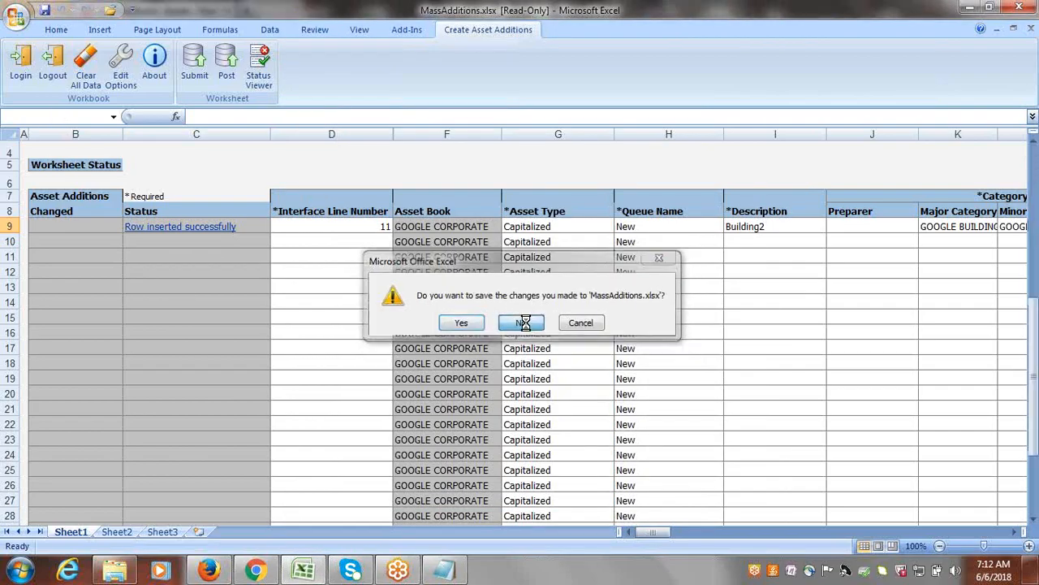
left_click(524, 323)
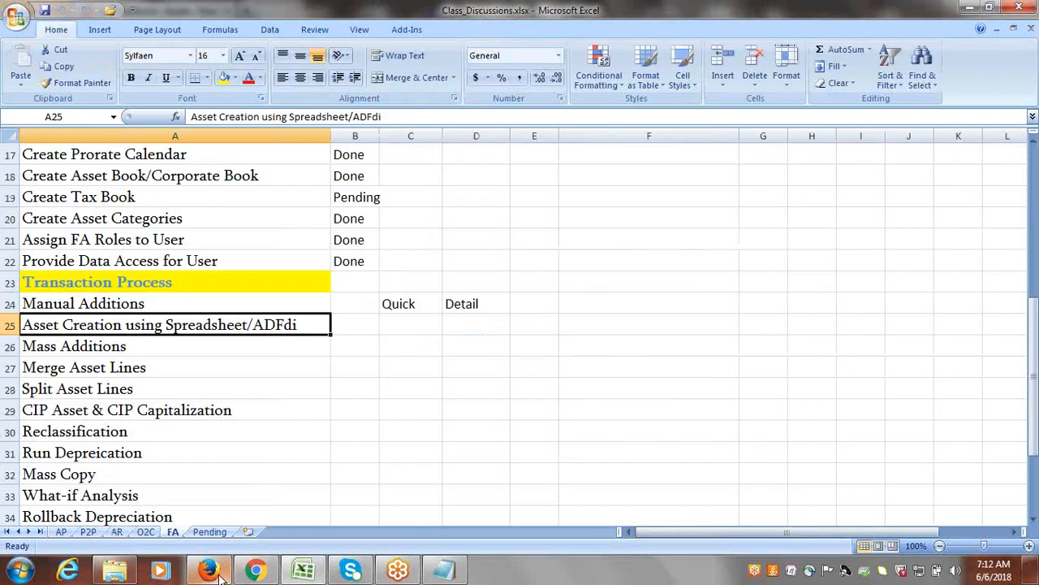
Switch to the Oracle Assets page in Firefox and dismiss the Add Assets in Spreadsheet dialog.
mouse_move(219, 575)
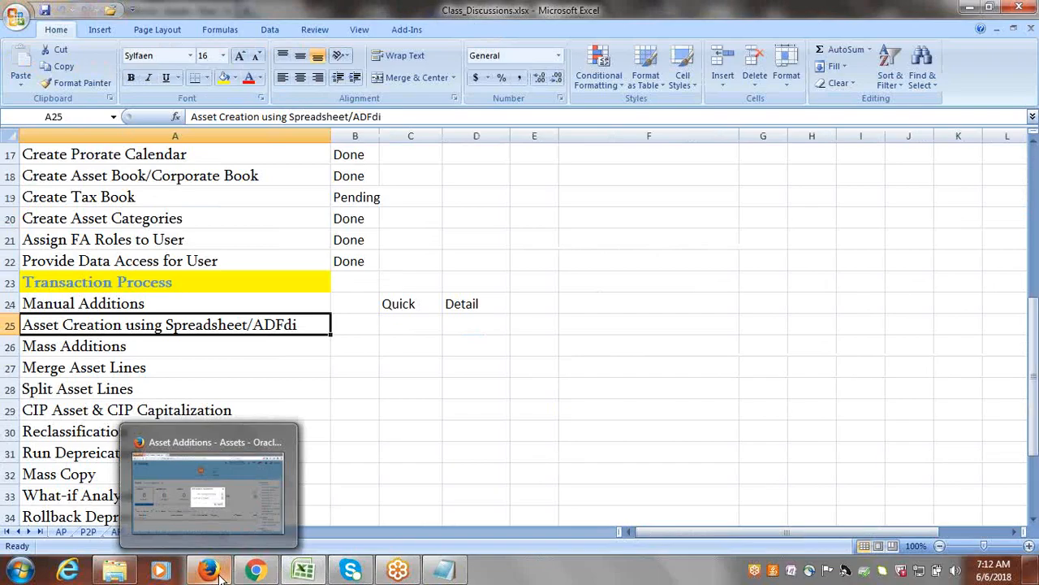
left_click(225, 514)
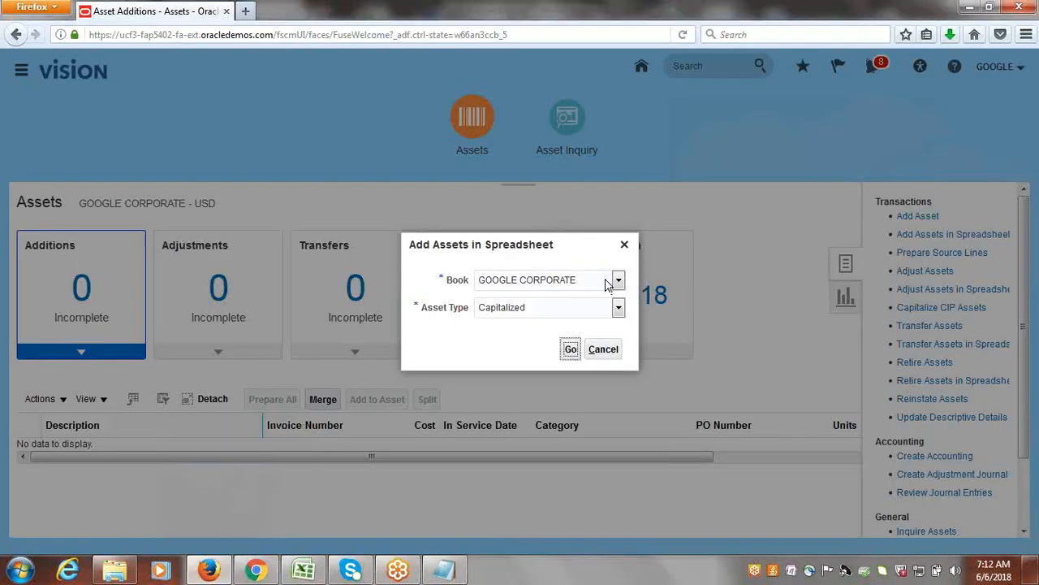
left_click(625, 245)
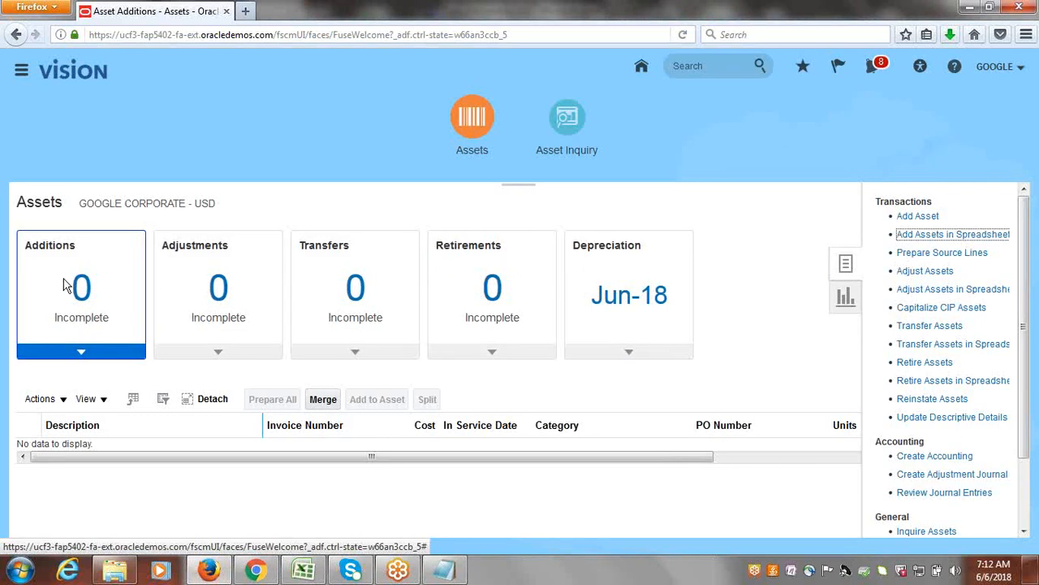
left_click_drag(27, 249, 77, 241)
left_click(56, 326)
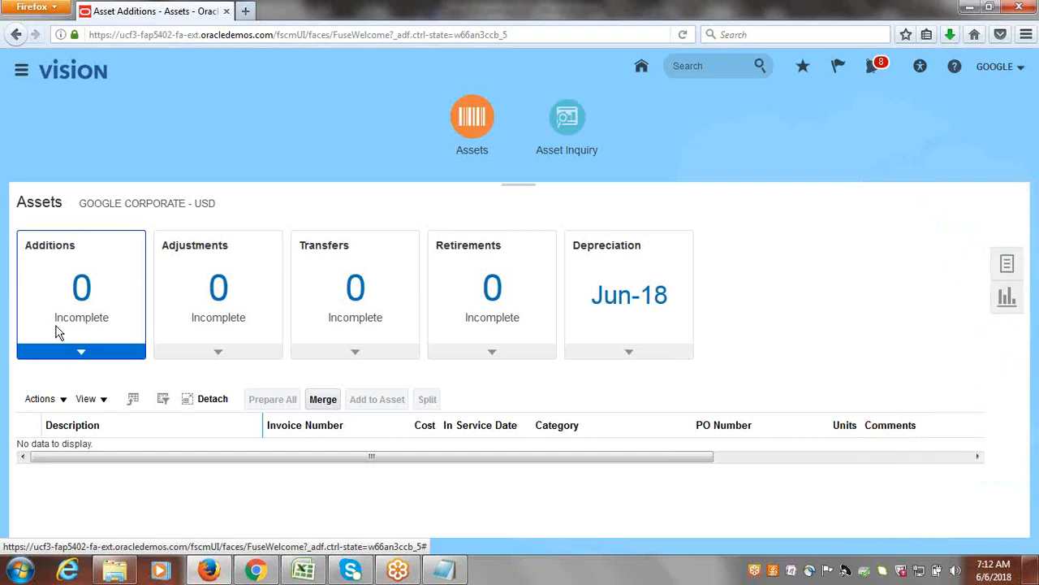
left_click(1007, 258)
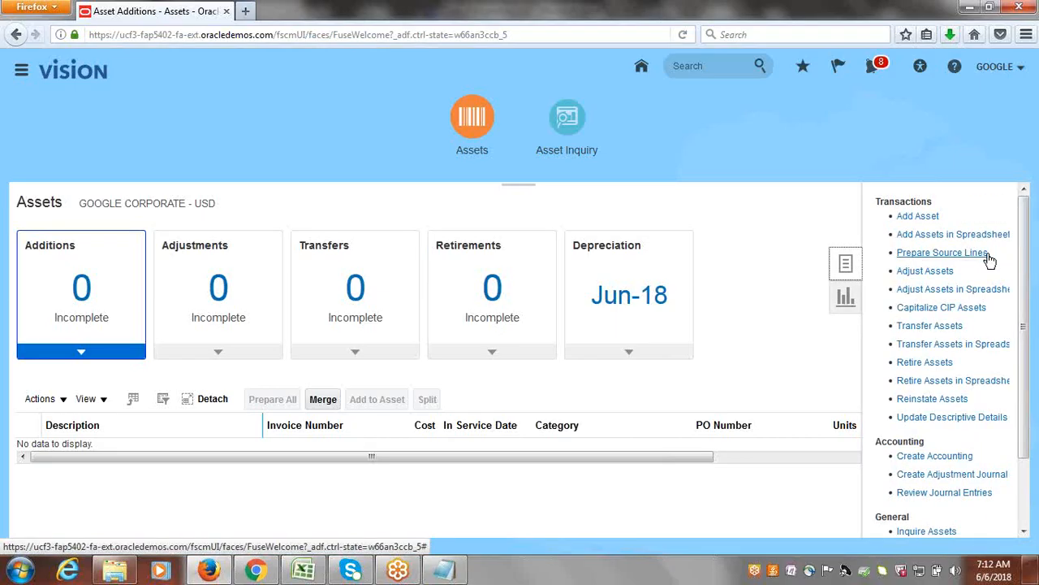
left_click(913, 256)
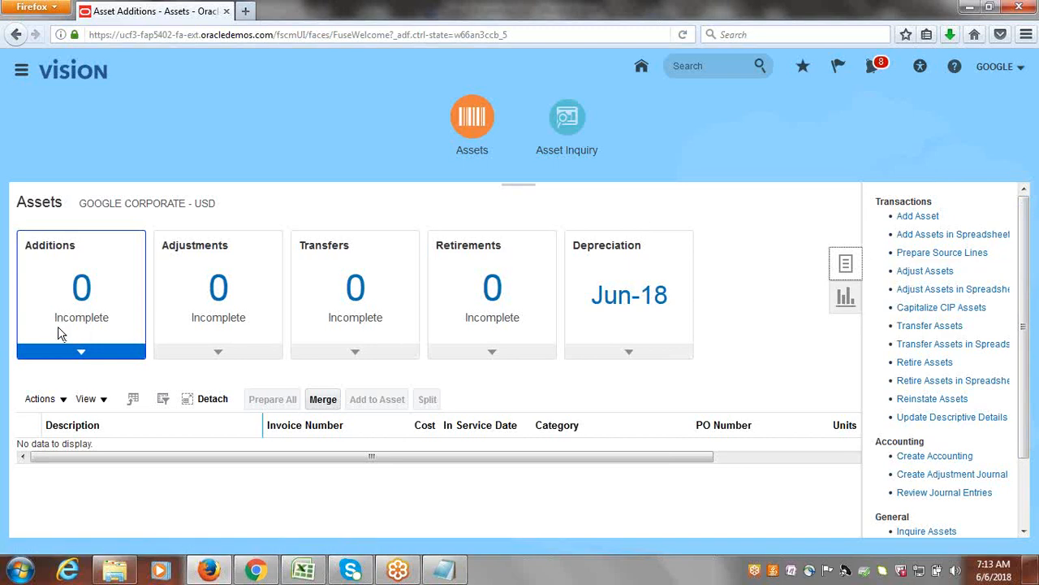
Reload the Oracle Applications page and reopen the Assets work area under Fixed Assets.
left_click(346, 34)
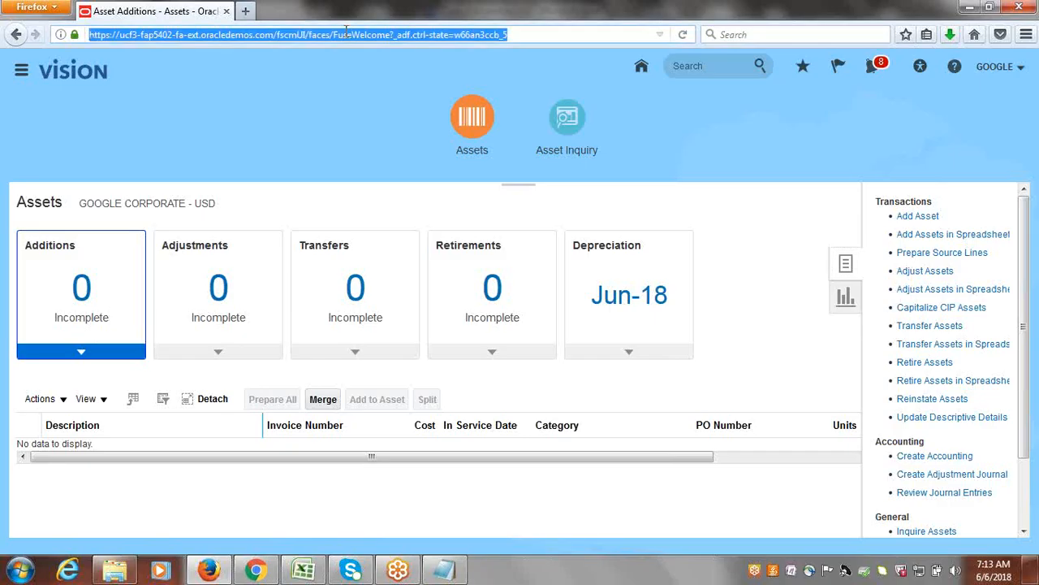
key("Return")
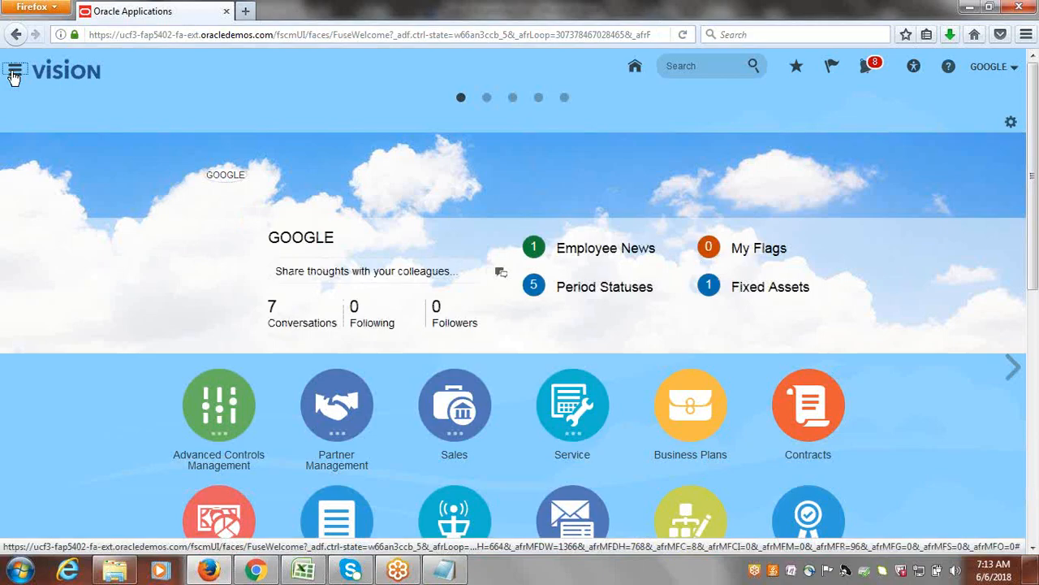
left_click(15, 73)
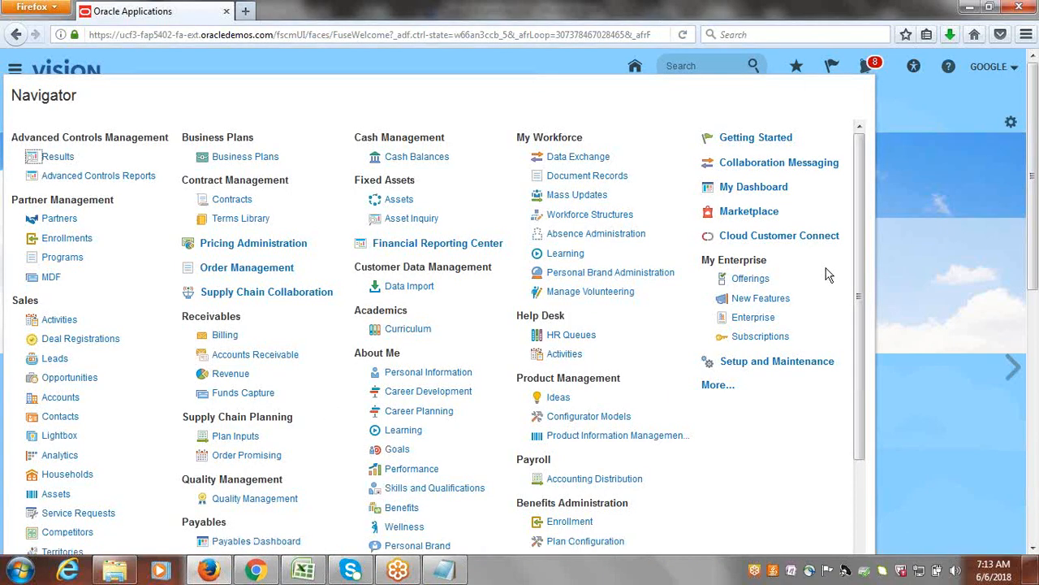
left_click(397, 200)
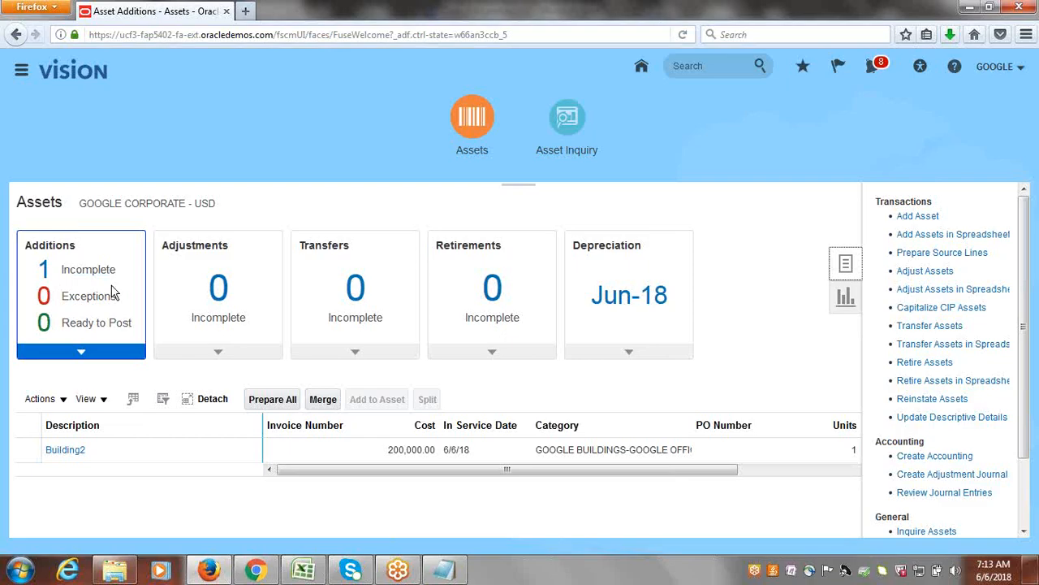
Open the incomplete Building2 addition for editing and set its queue to Post.
left_click(92, 324)
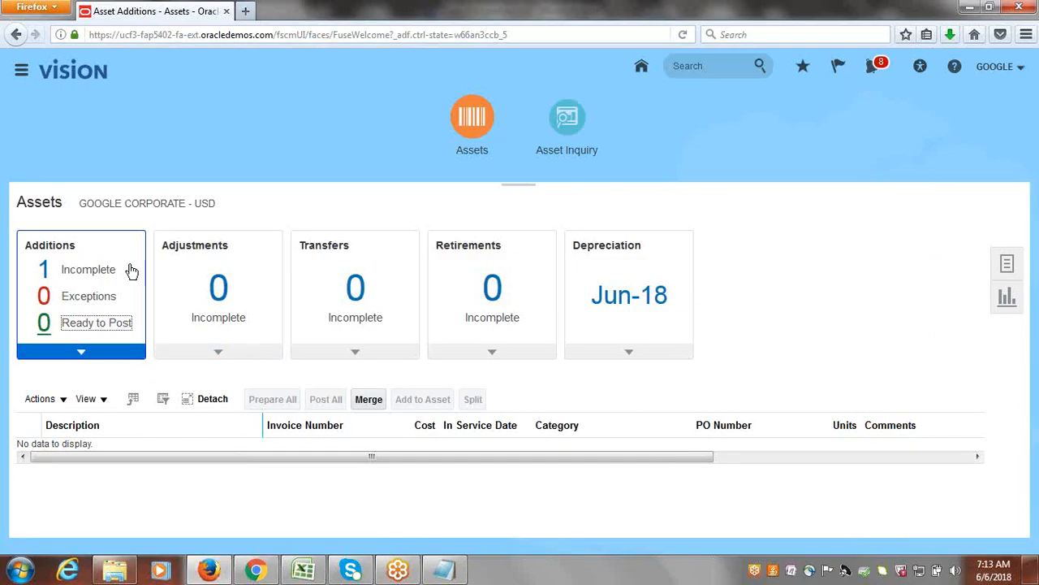
left_click(96, 271)
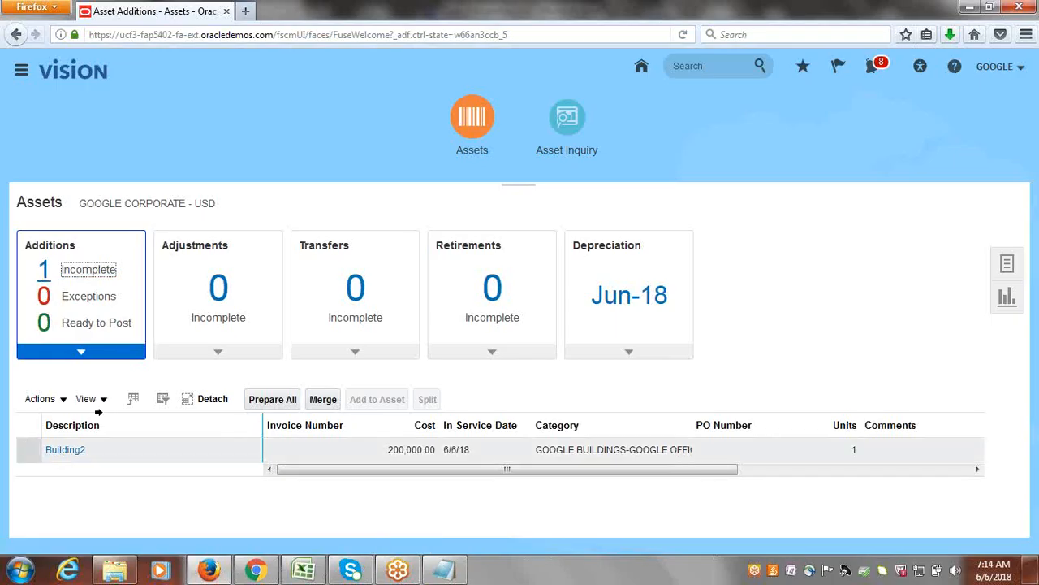
left_click(26, 447)
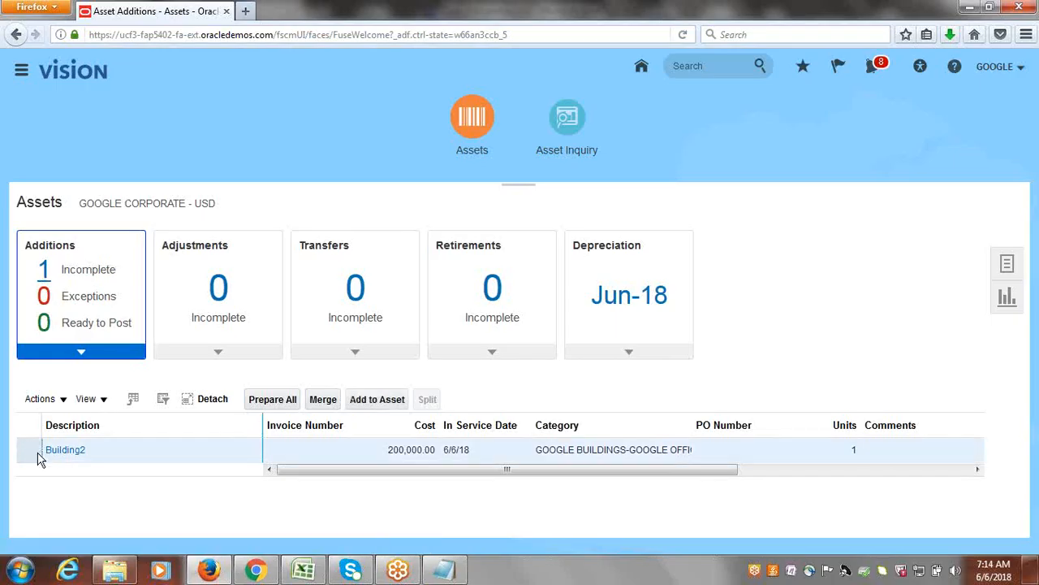
left_click(62, 405)
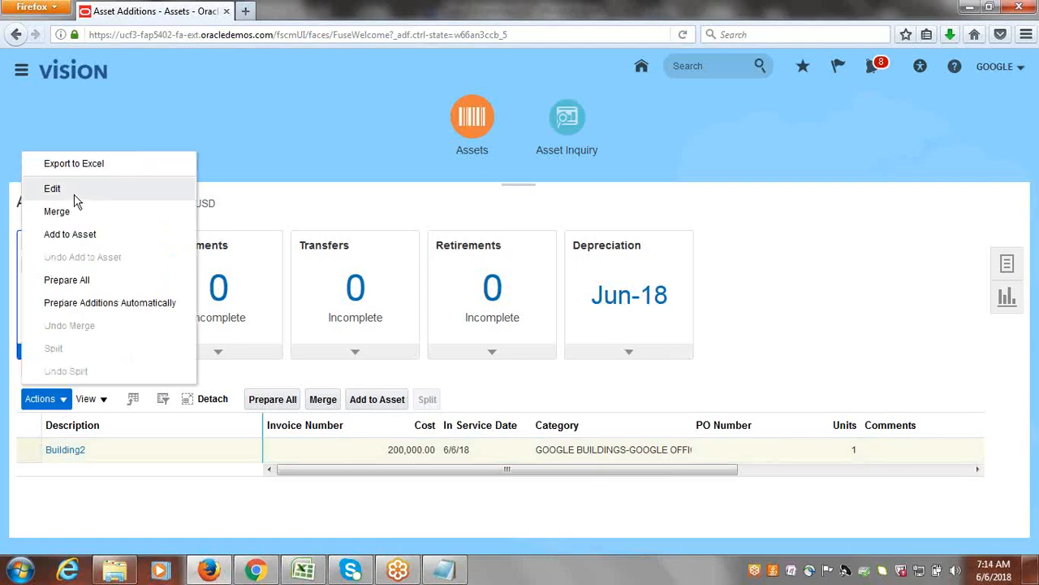
left_click(74, 195)
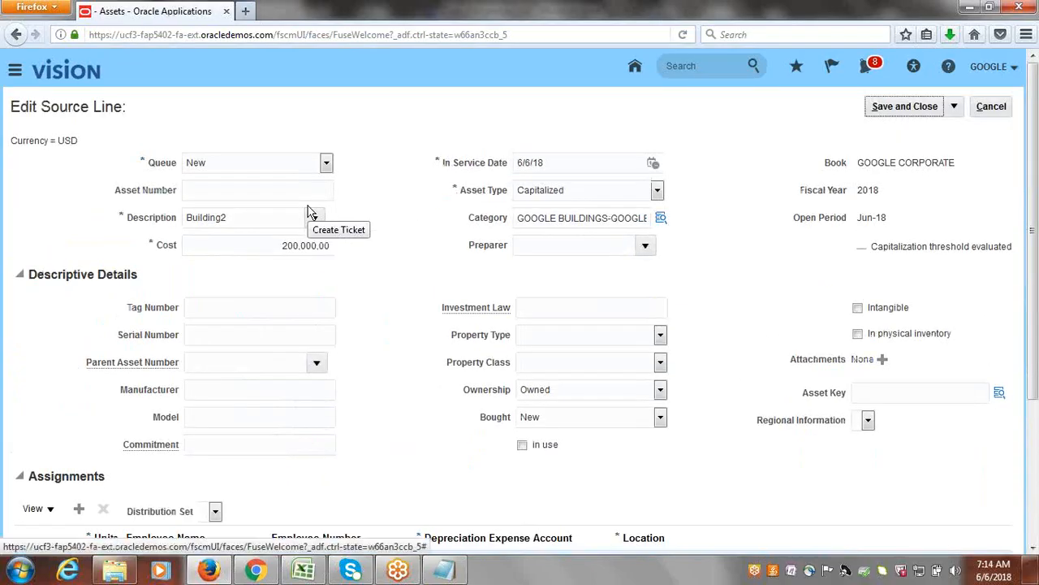
left_click(325, 163)
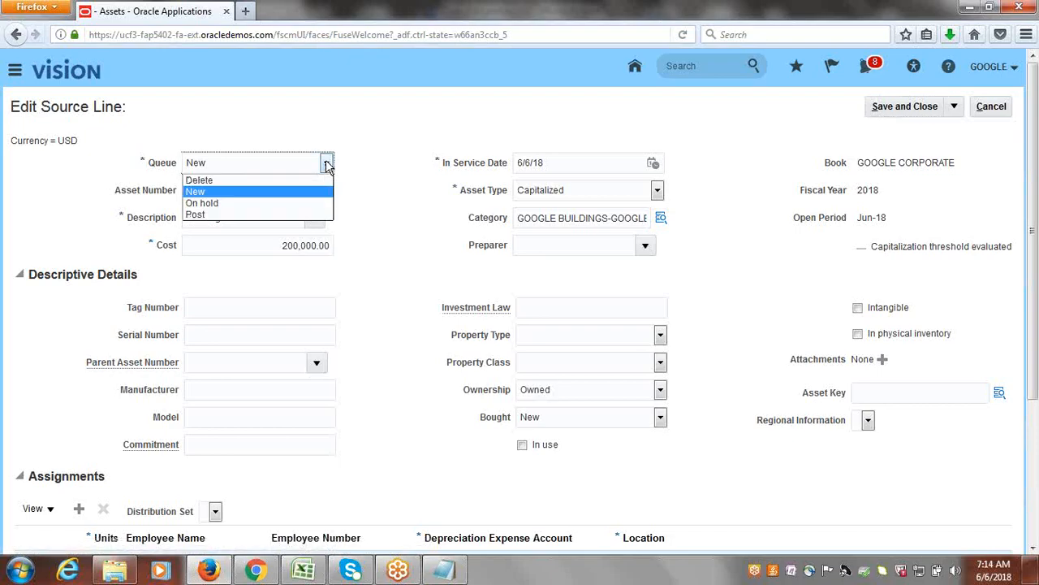
left_click(262, 213)
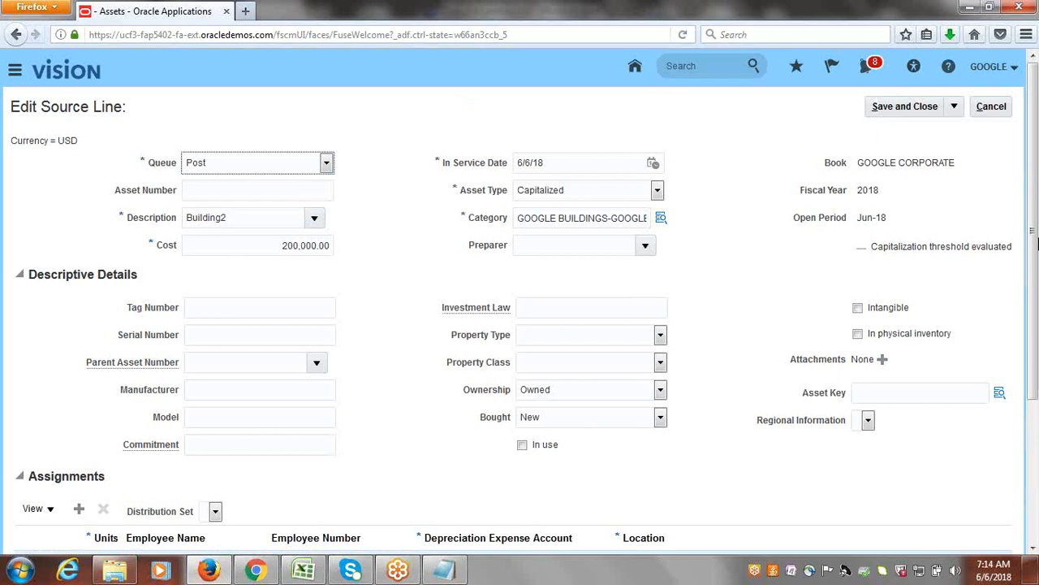
Set the asset key of the Building2 source line to TECHNOLOGY.
scroll(1035, 214, "down", 5)
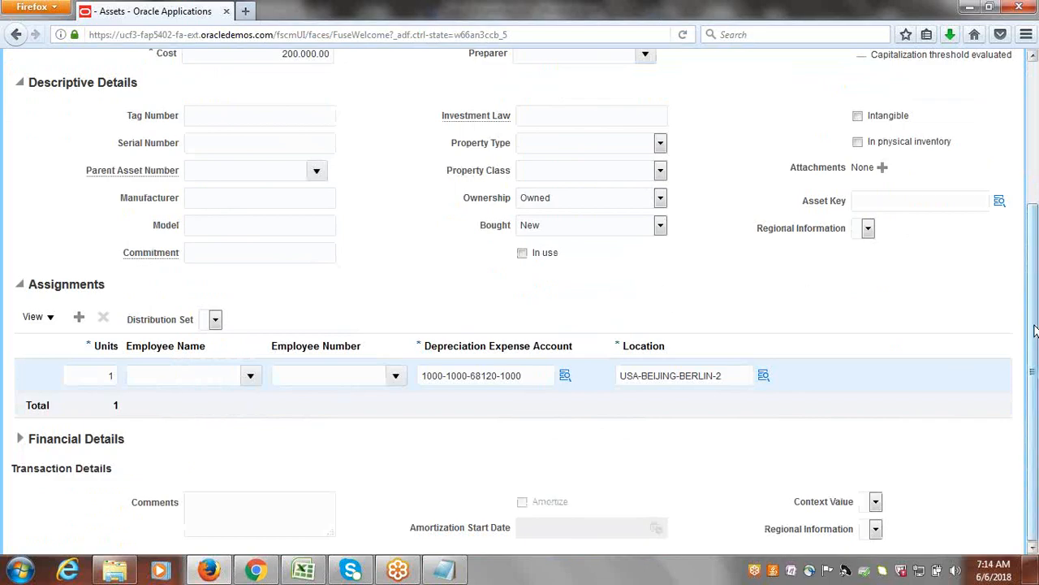
scroll(1032, 321, "up", 1)
left_click(999, 241)
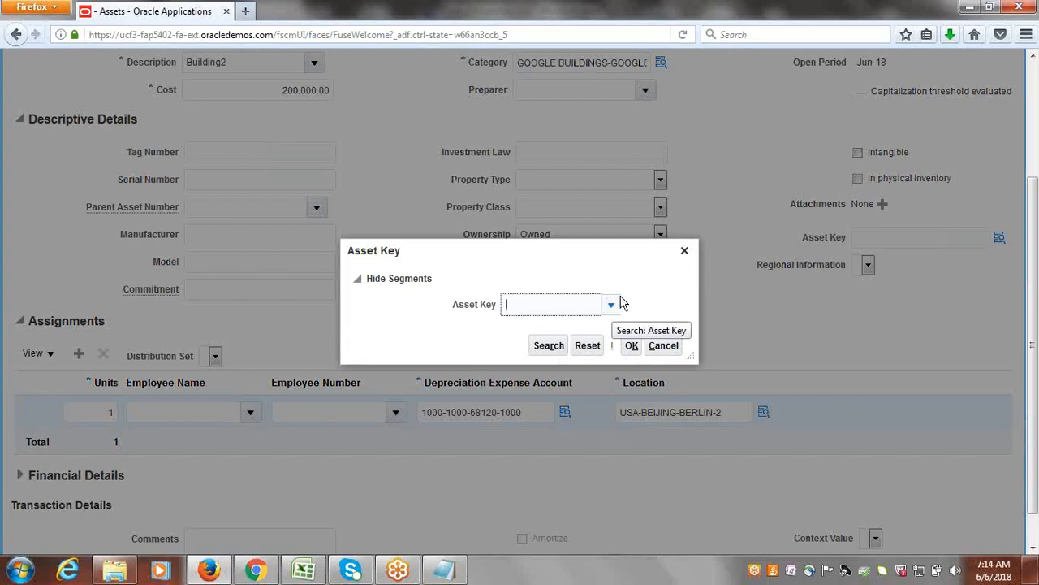
left_click(609, 303)
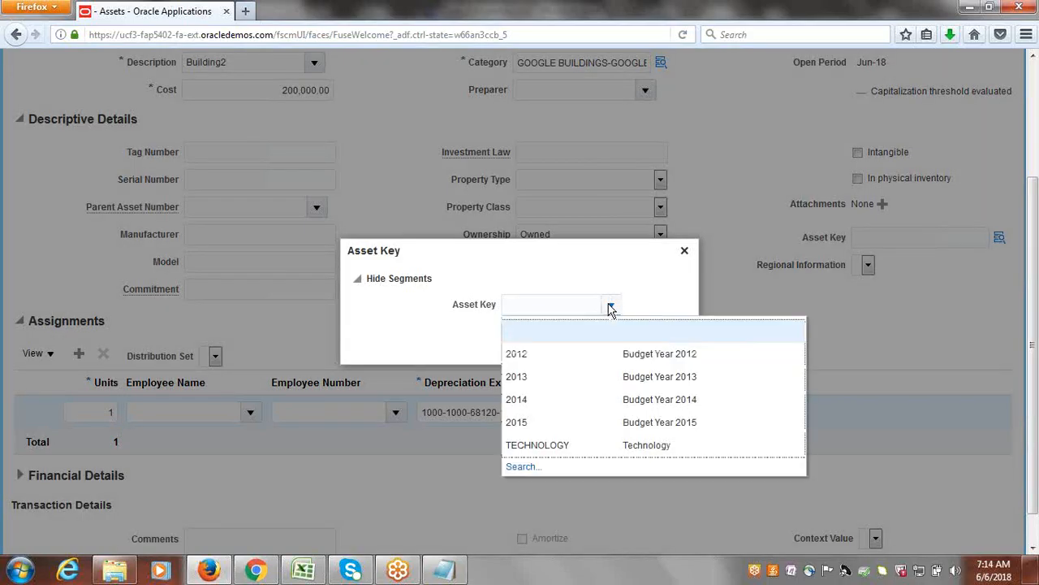
left_click(538, 445)
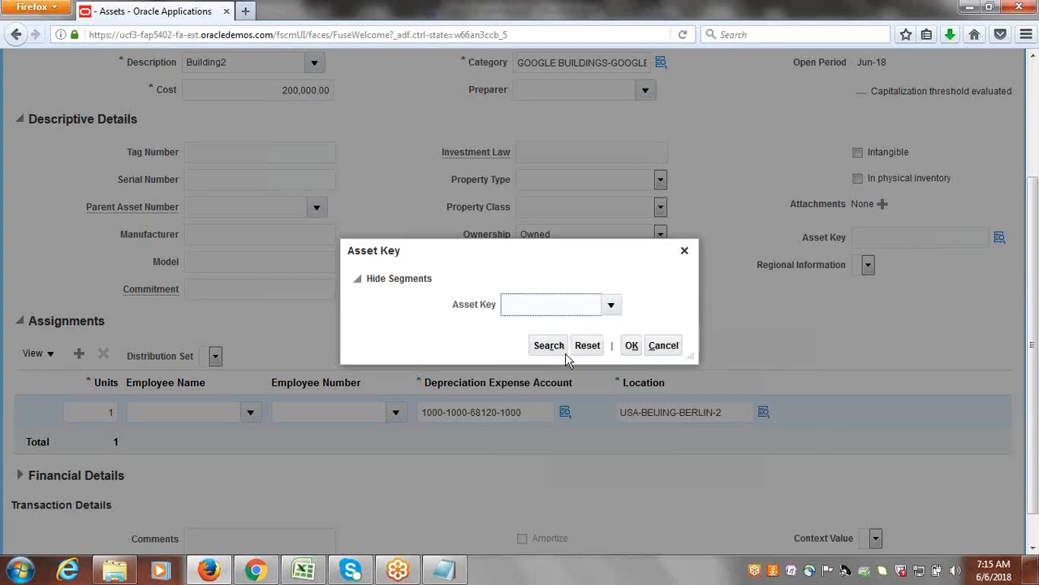
left_click(631, 345)
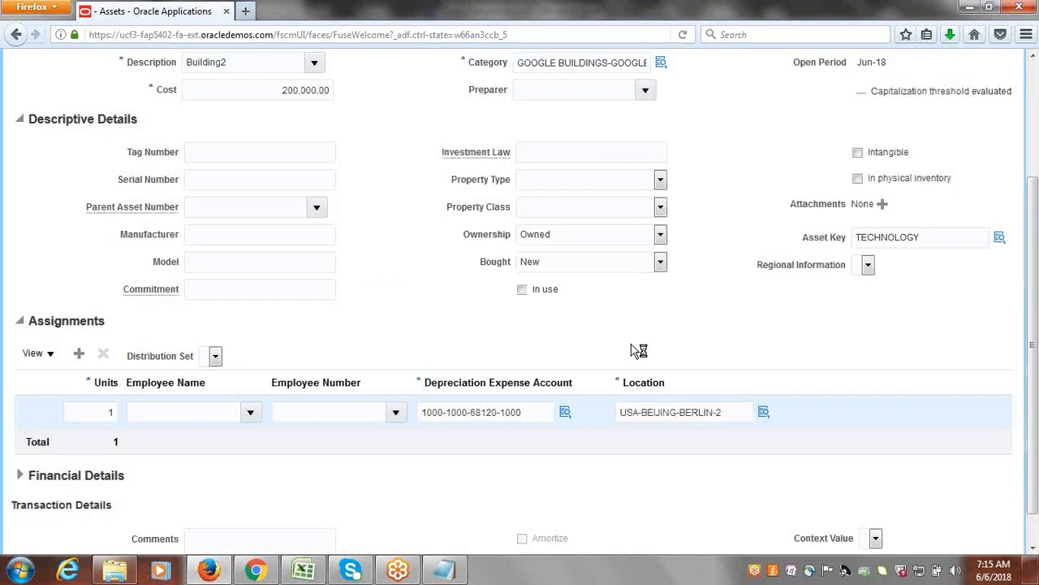
Save and close the Building2 source line, and list the additions that are ready to post.
scroll(1036, 370, "up", 4)
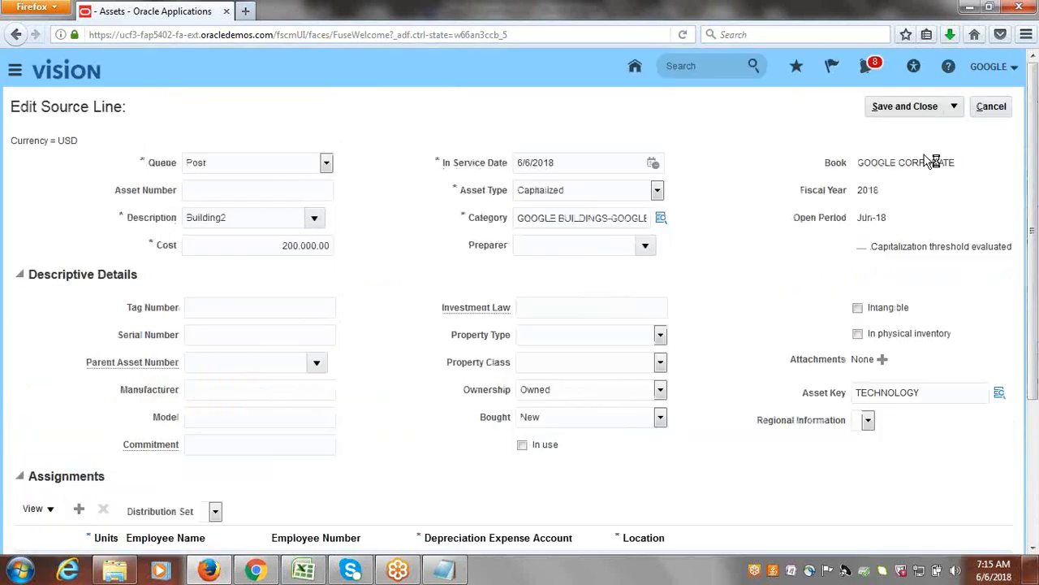
left_click(893, 104)
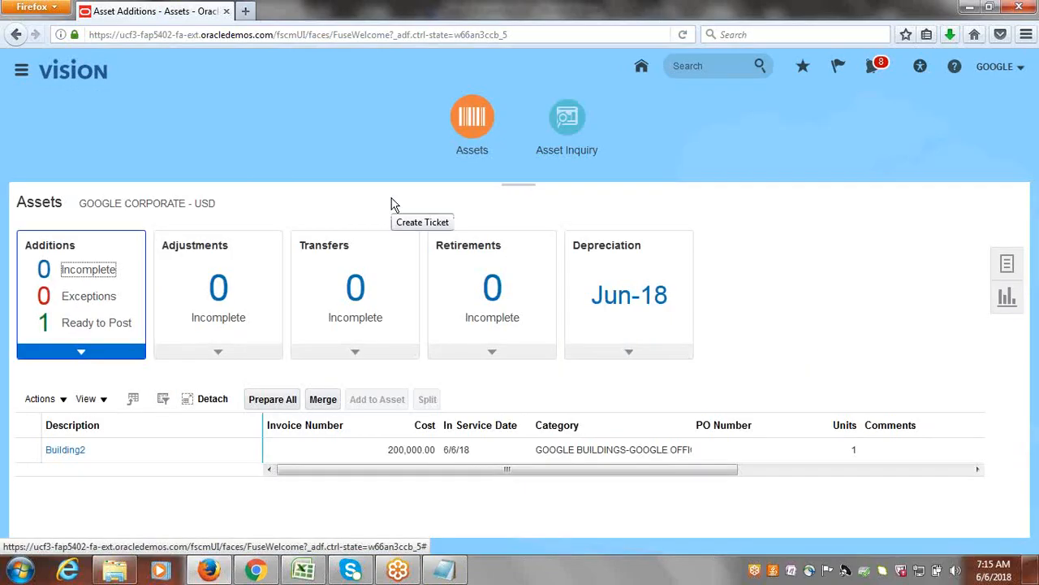
left_click(118, 325)
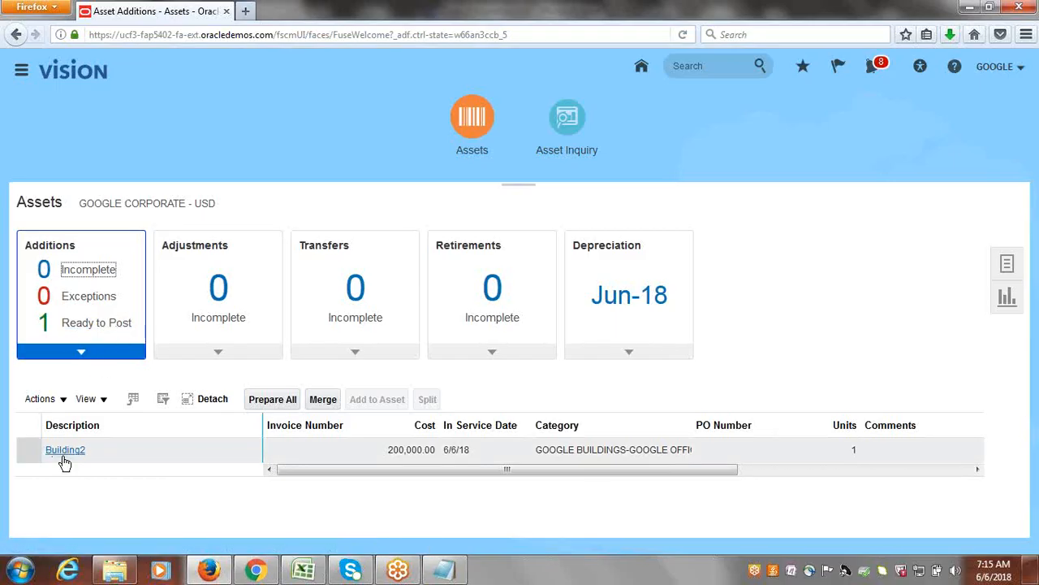